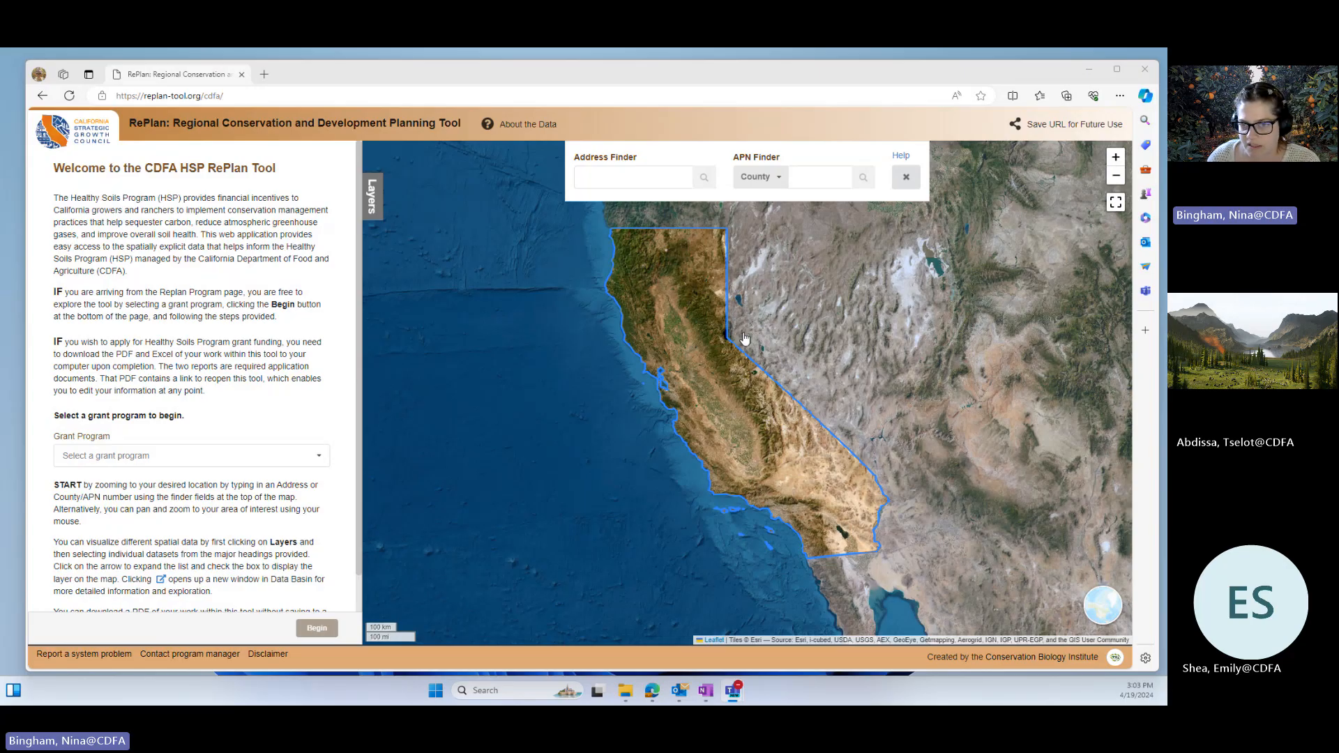
Step: Choose Incentives Program as the grant program and begin the planning process
left_click(315, 461)
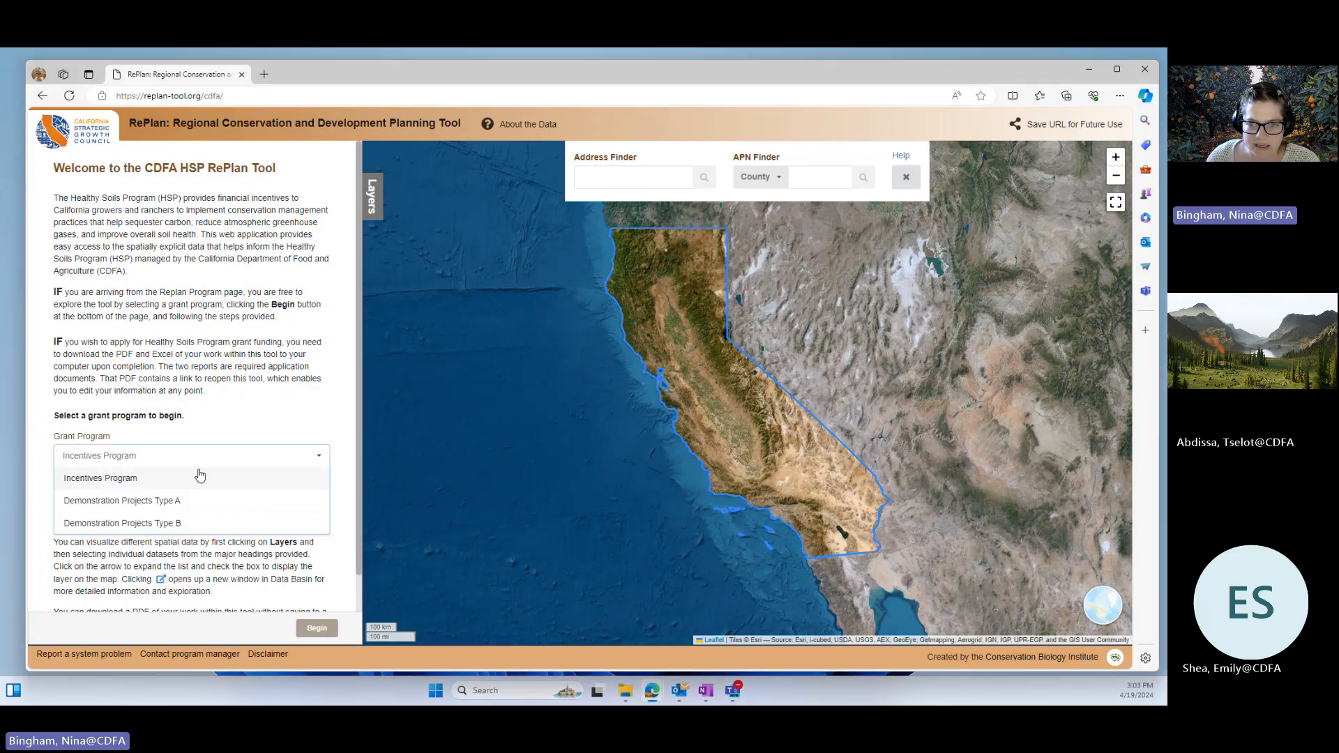
left_click(106, 481)
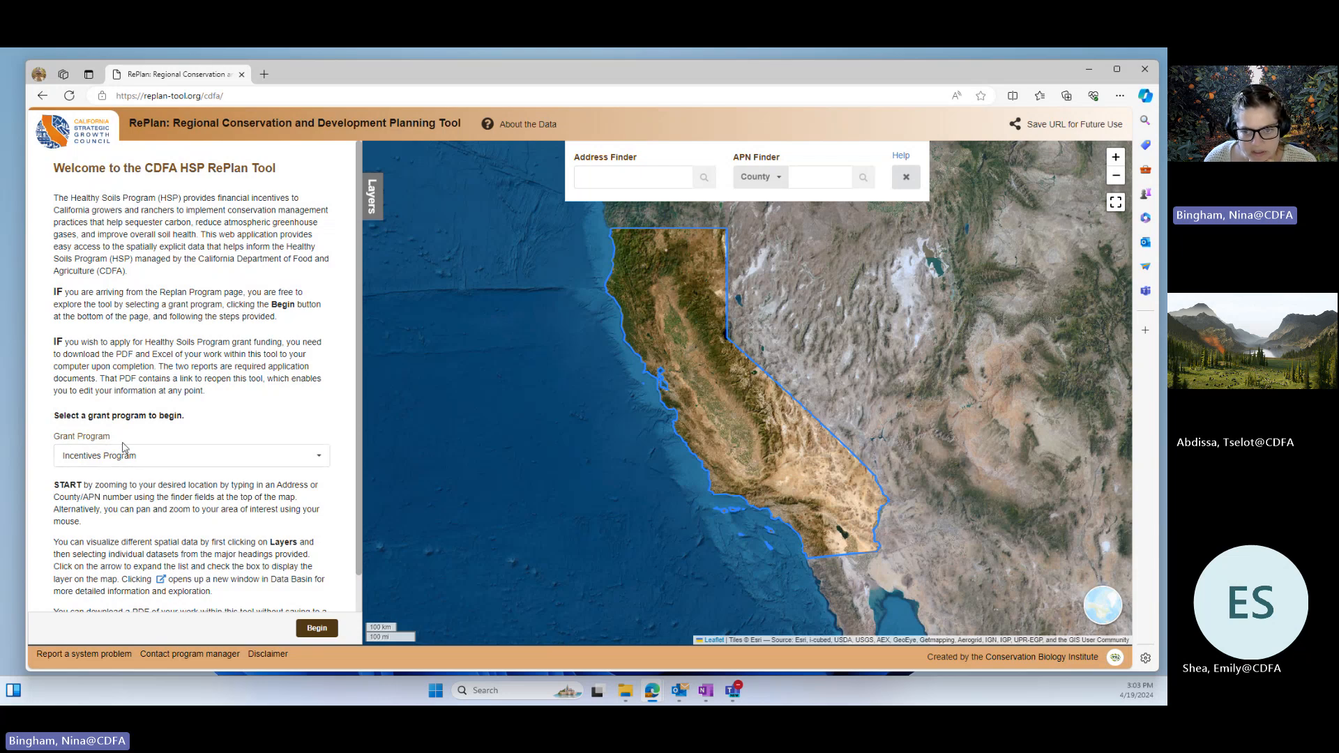
scroll(181, 510, "down", 1)
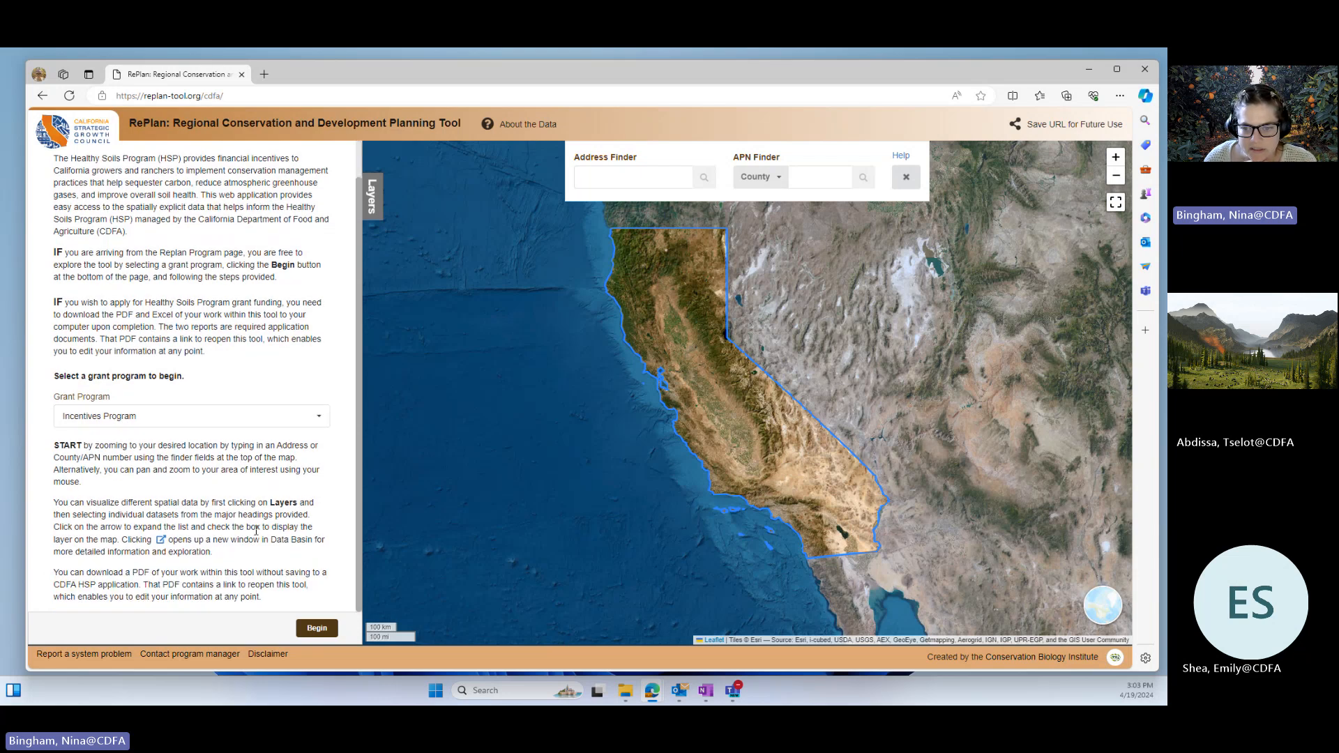
left_click(319, 629)
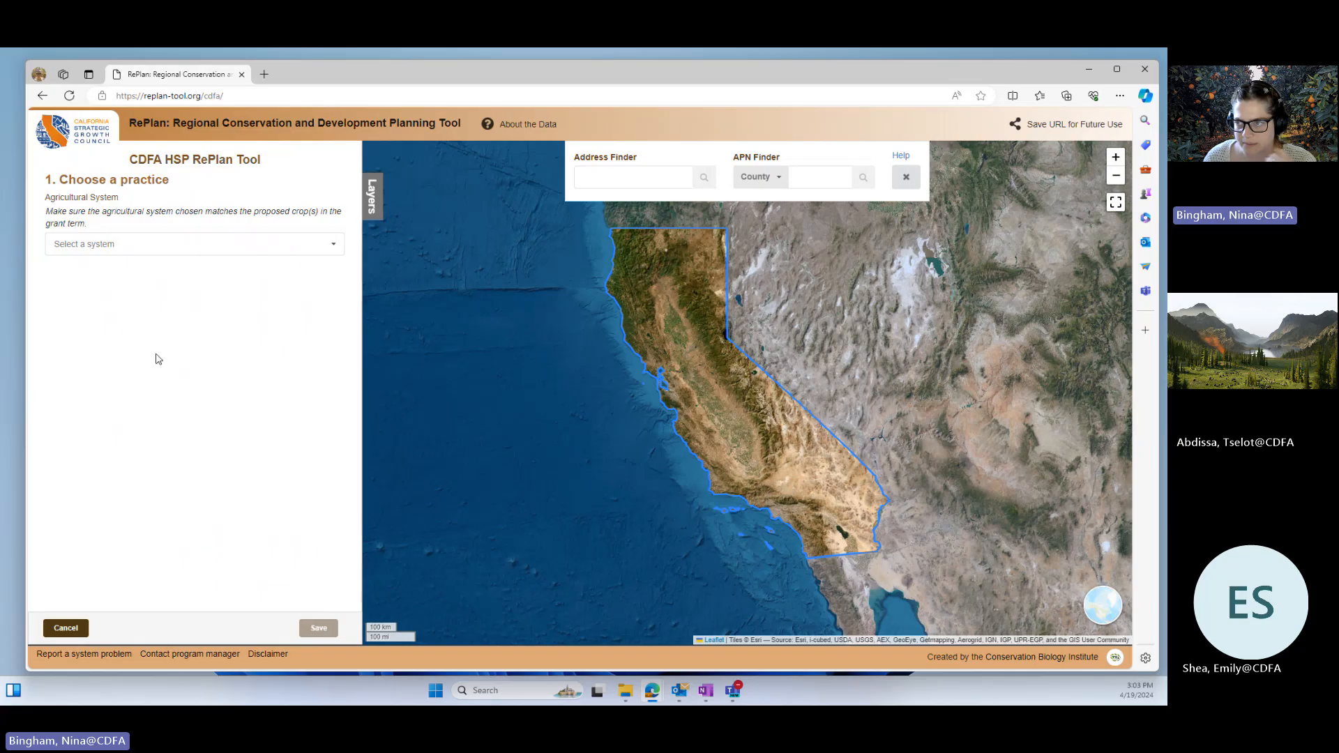
Step: Set the APN Finder's county to Alameda, leaving the parcel number empty
left_click(611, 178)
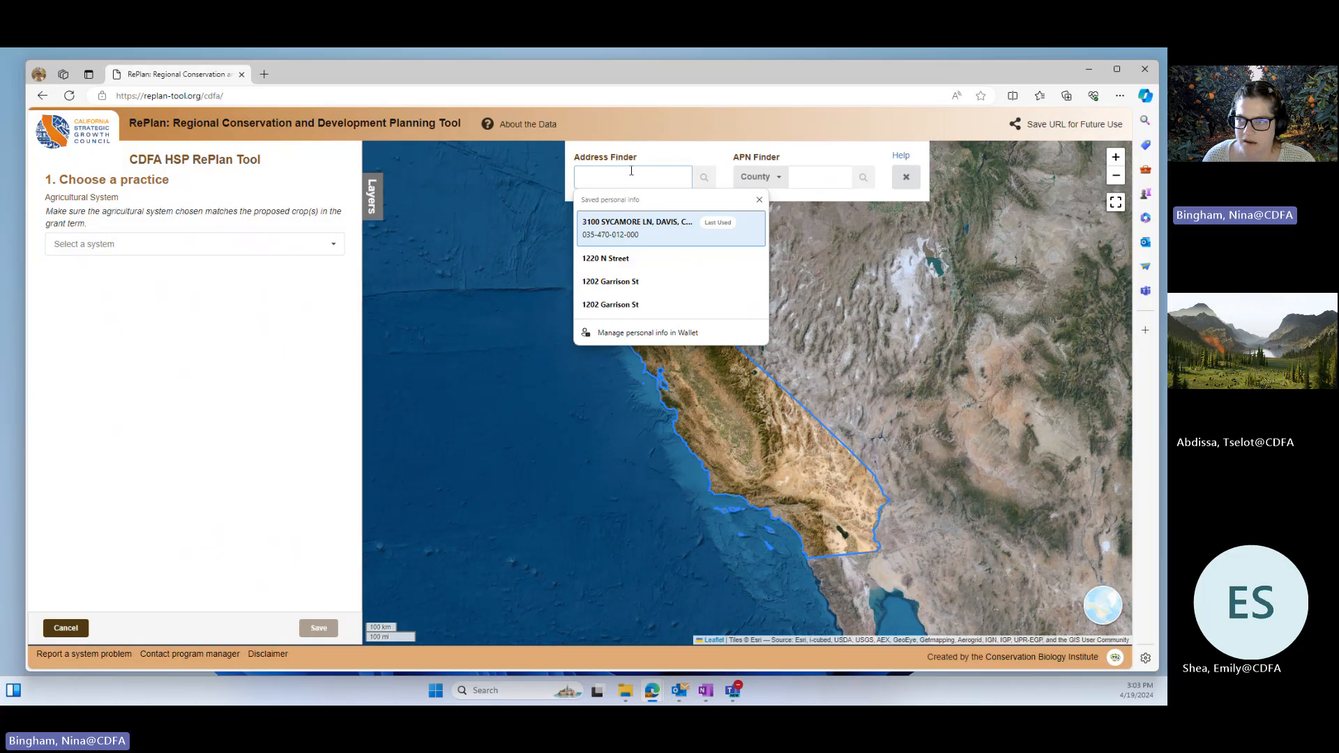
left_click(814, 173)
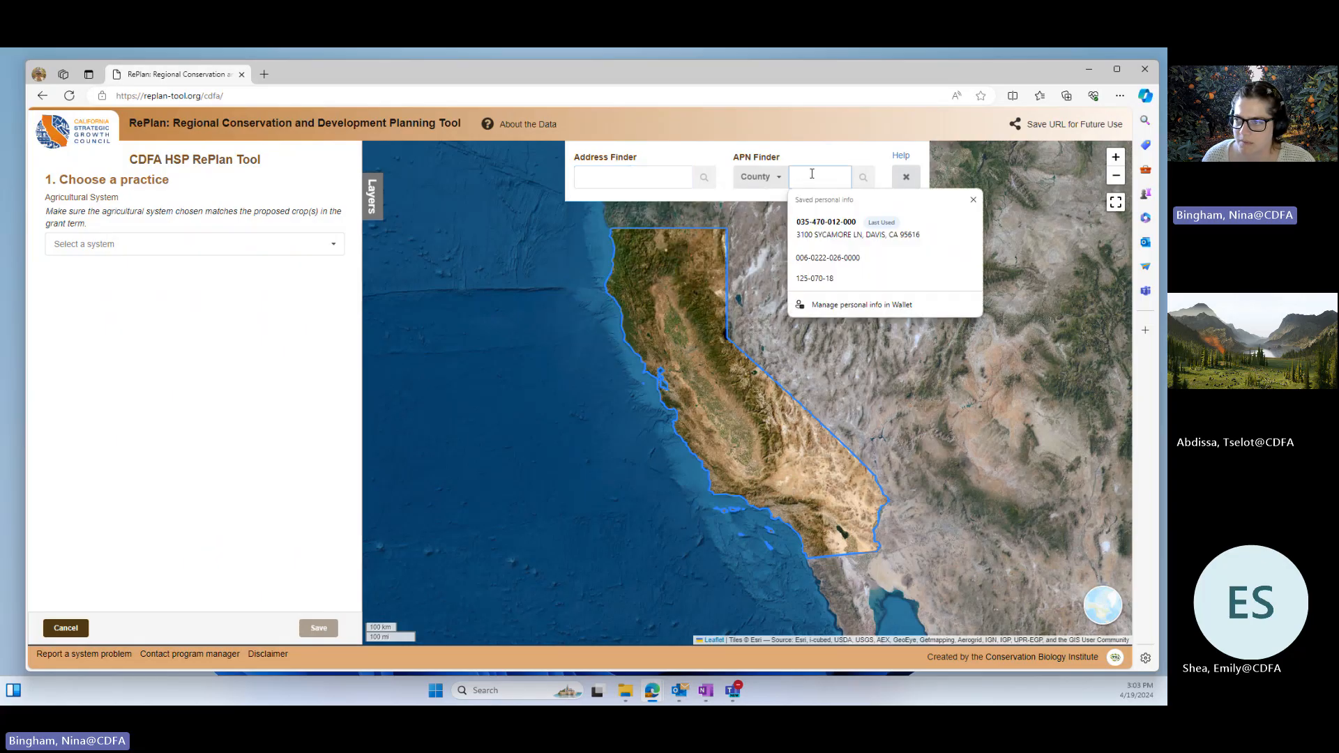
left_click(776, 178)
left_click(828, 183)
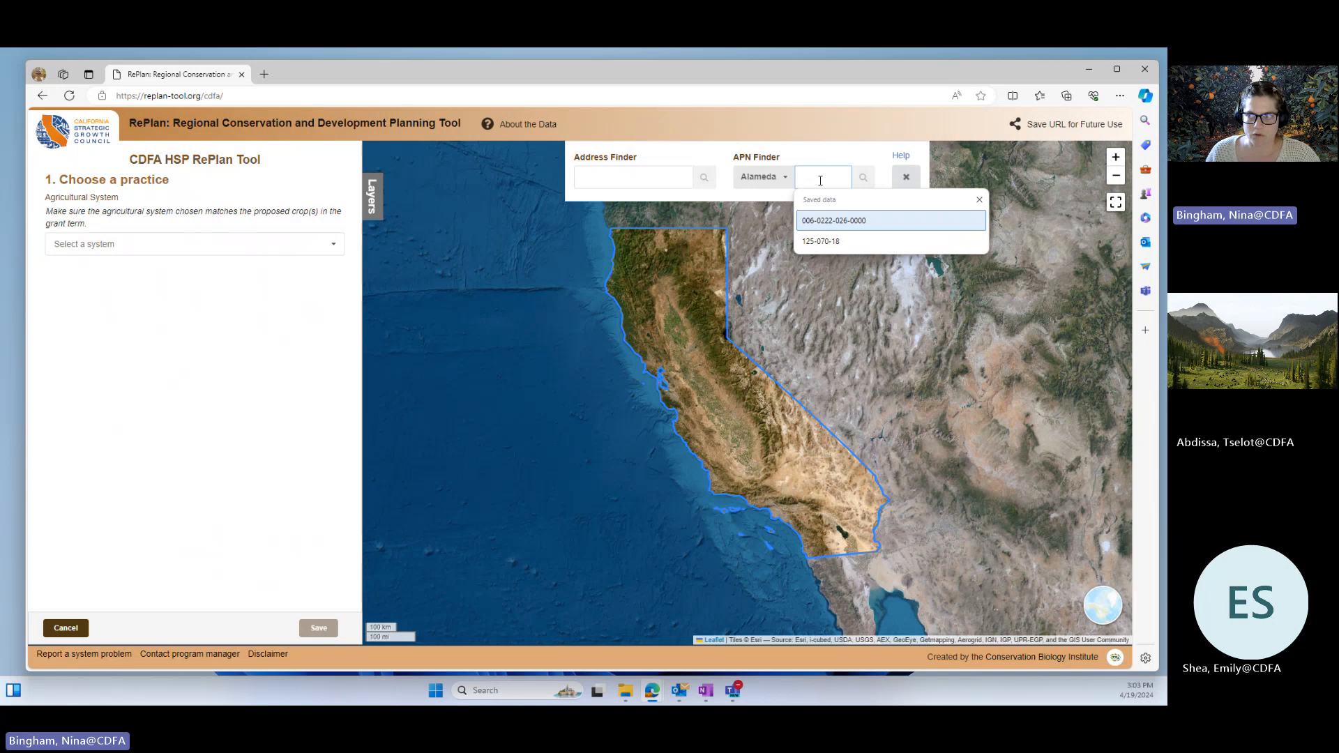
left_click(820, 181)
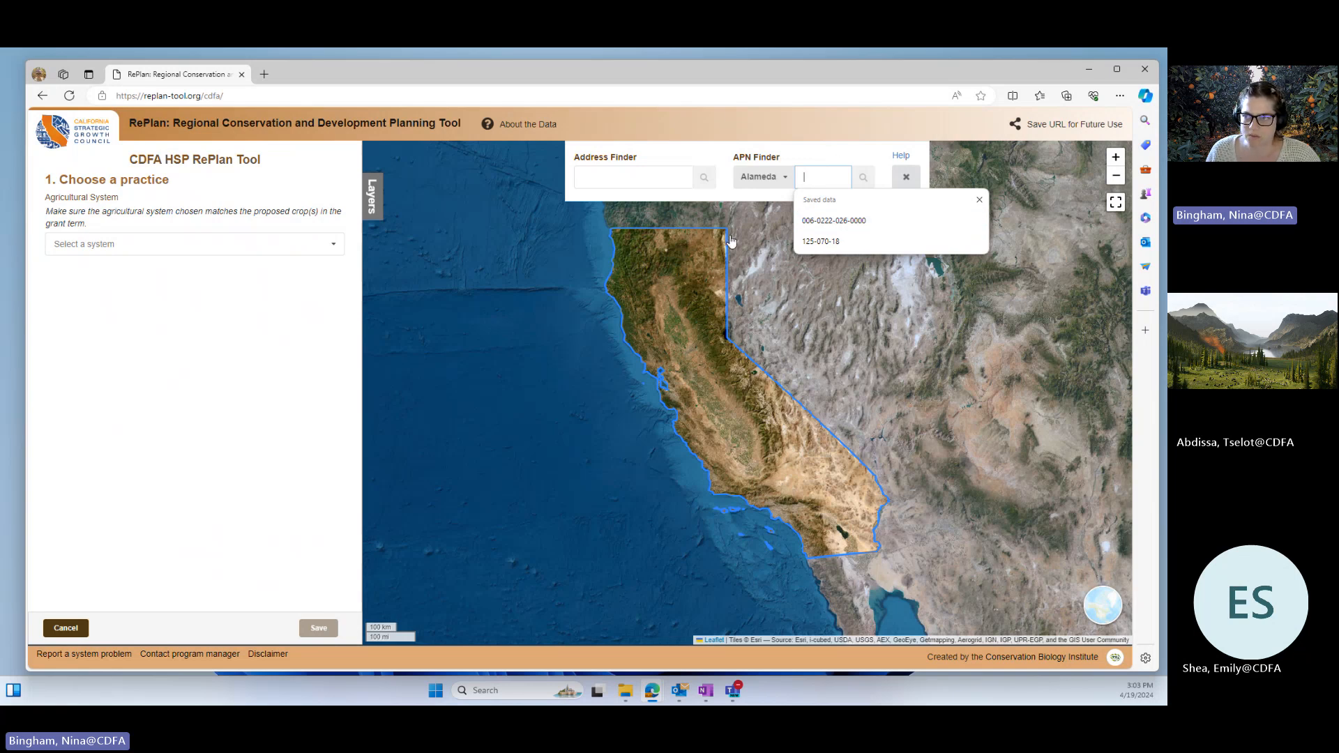
Step: Paste the farm's street address into the Address Finder and locate it on the map
left_click(591, 171)
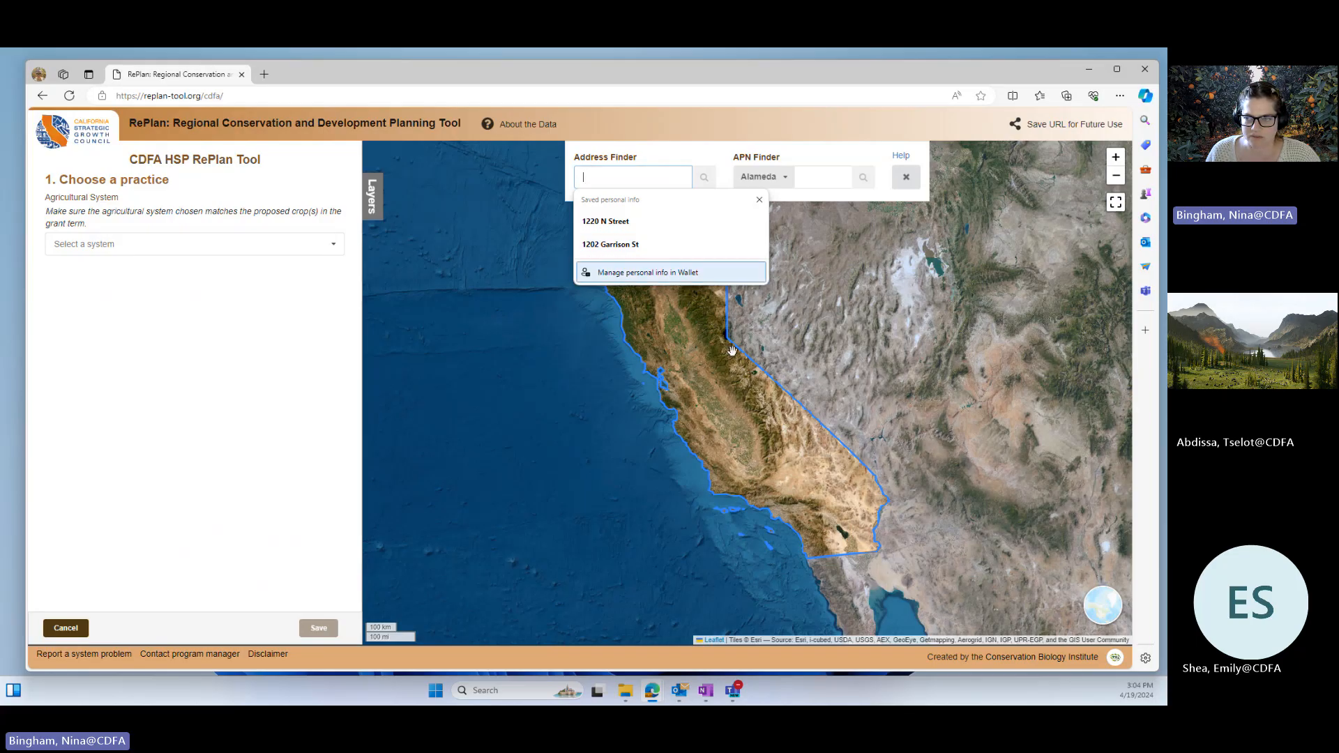
key("Down")
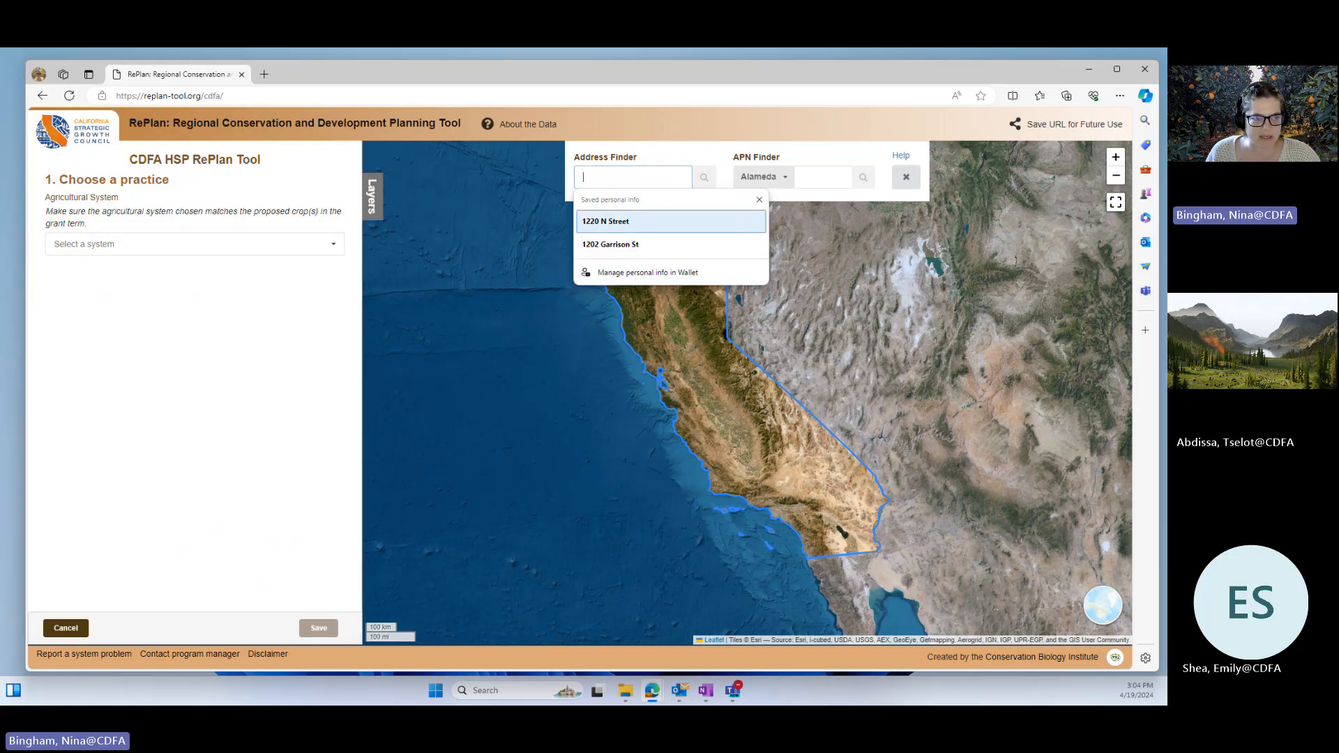
key("alt+Tab")
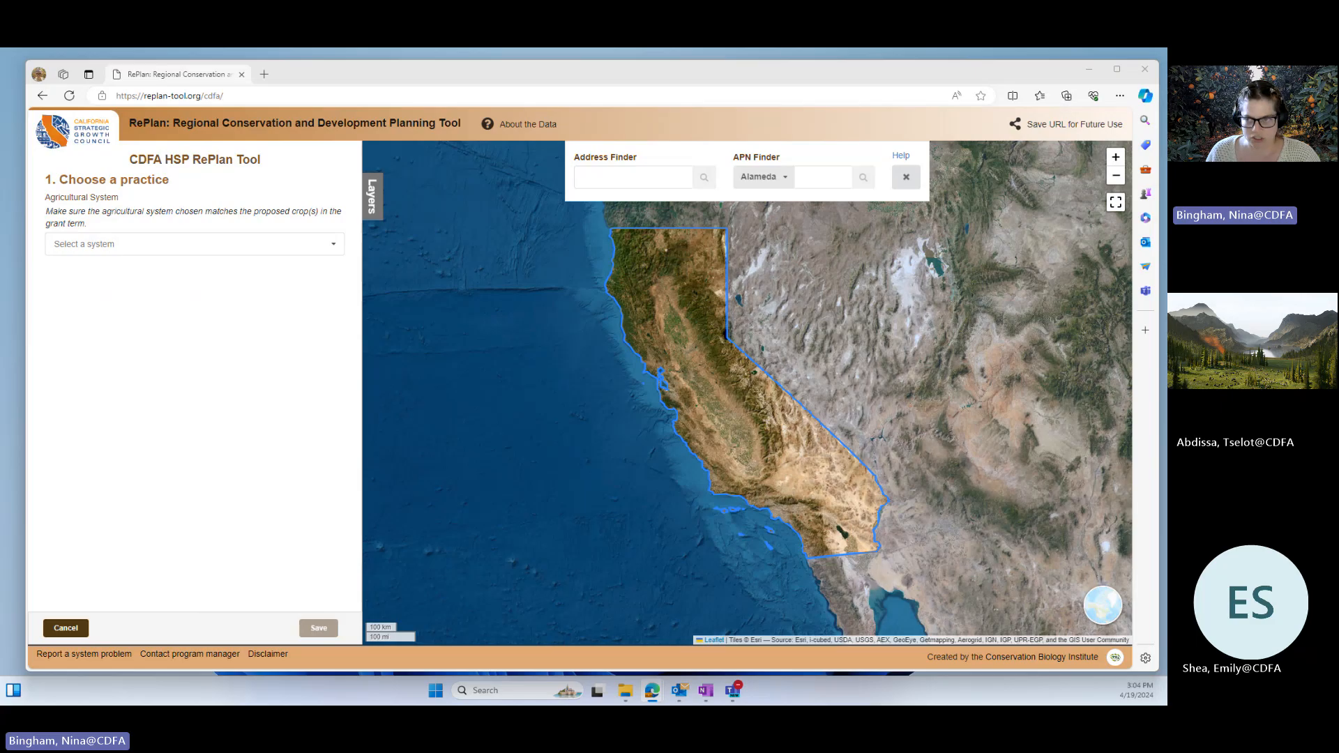
left_click(600, 177)
key("ctrl+v")
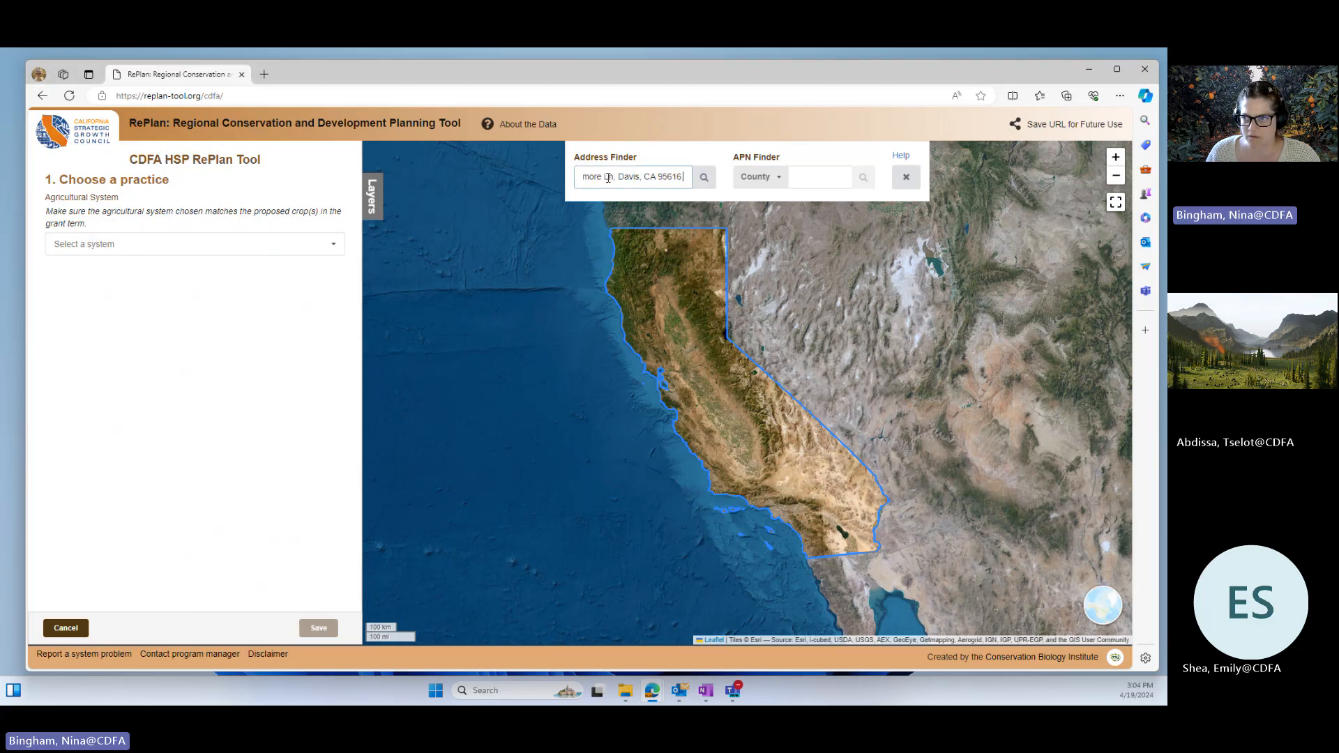
left_click(704, 177)
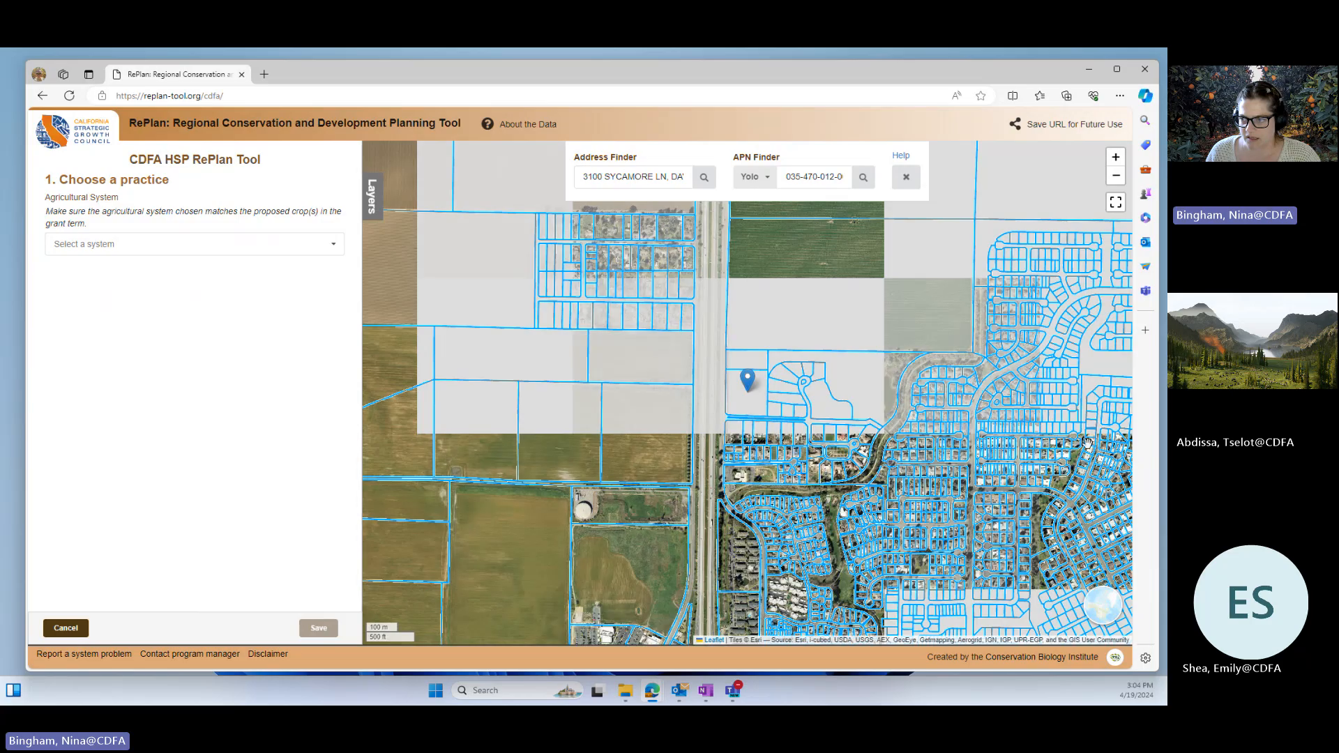
Step: Examine the parcel number filled in for the address and the large green field just north of the address marker
left_click_drag(747, 382, 702, 480)
scroll(705, 477, "up", 1)
left_click_drag(774, 415, 713, 543)
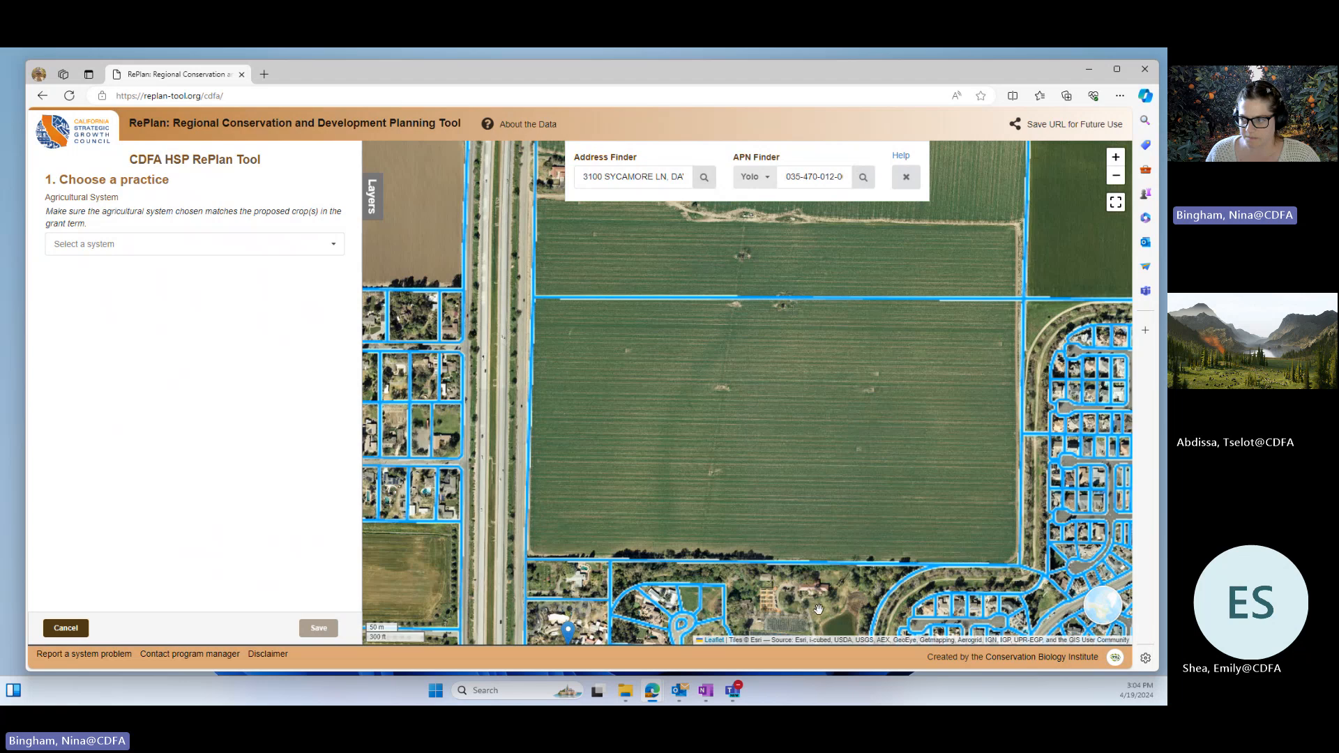
scroll(699, 451, "up", 3)
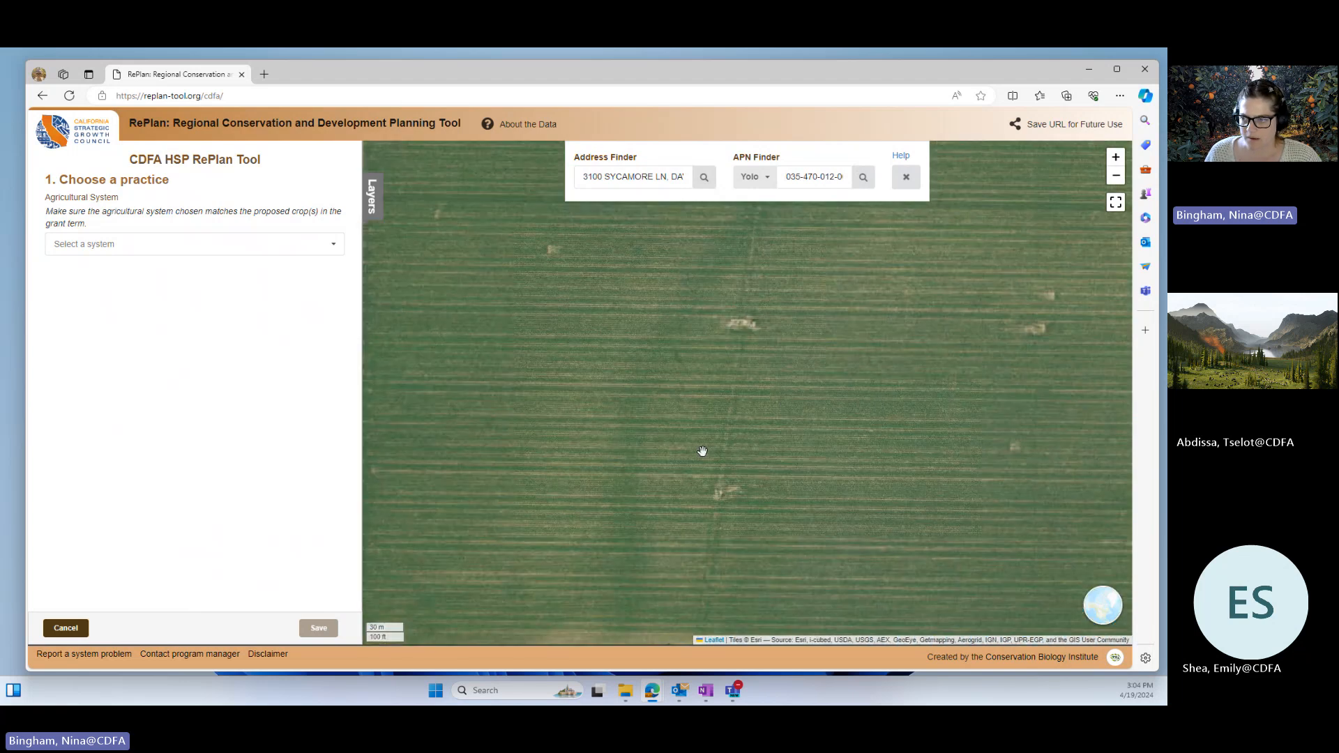
scroll(679, 427, "down", 3)
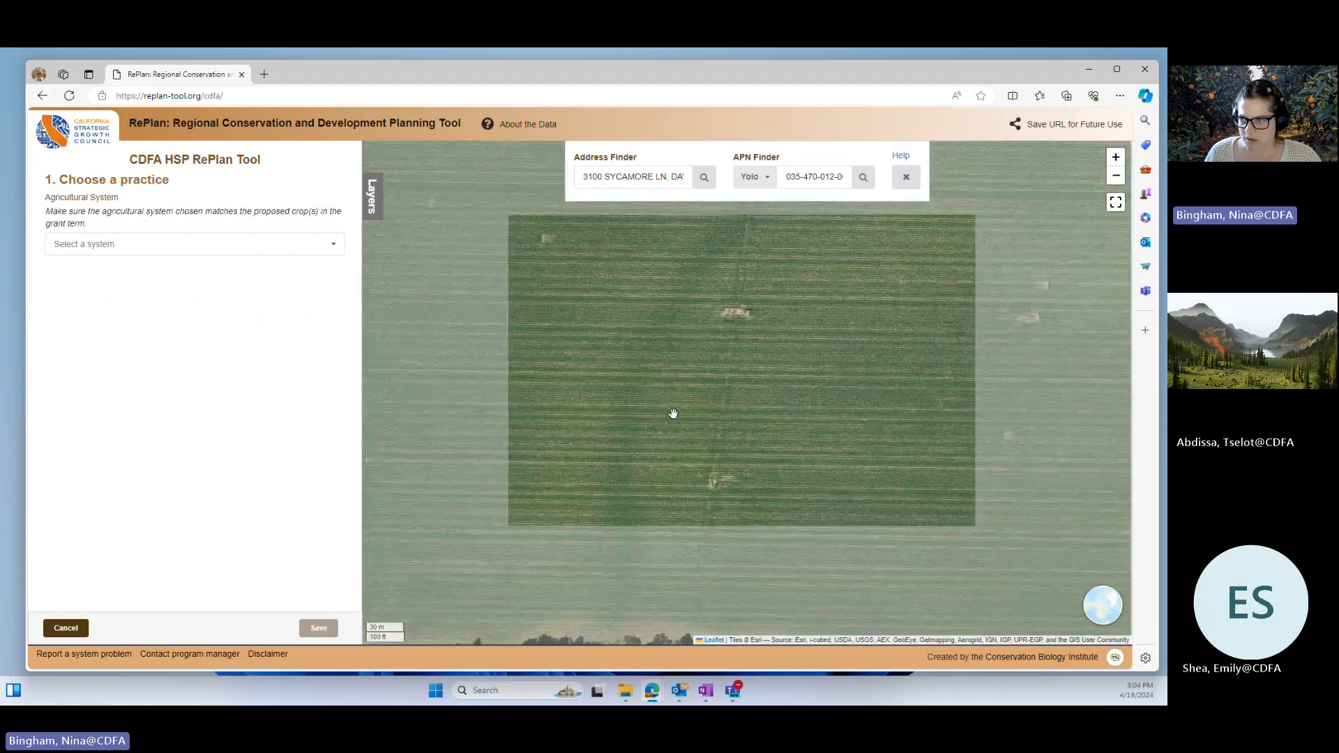
scroll(666, 399, "down", 3)
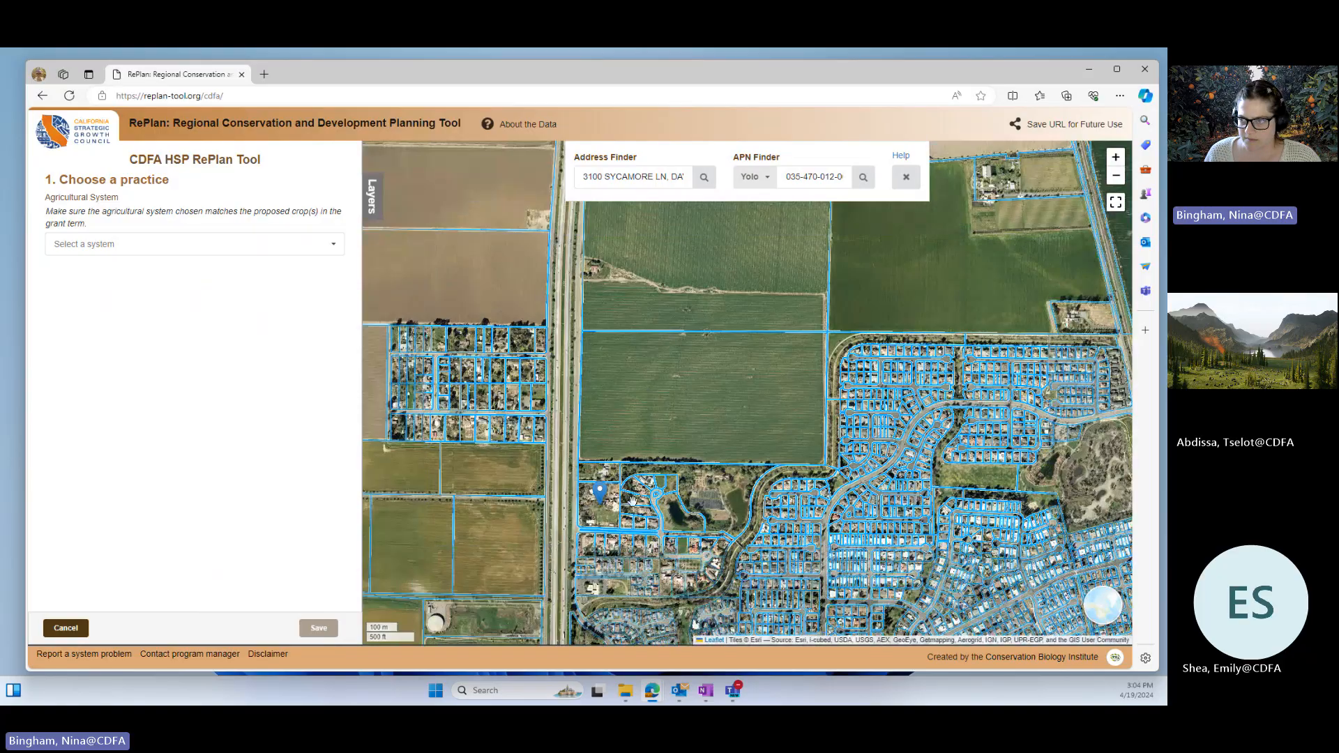
left_click_drag(786, 177, 863, 178)
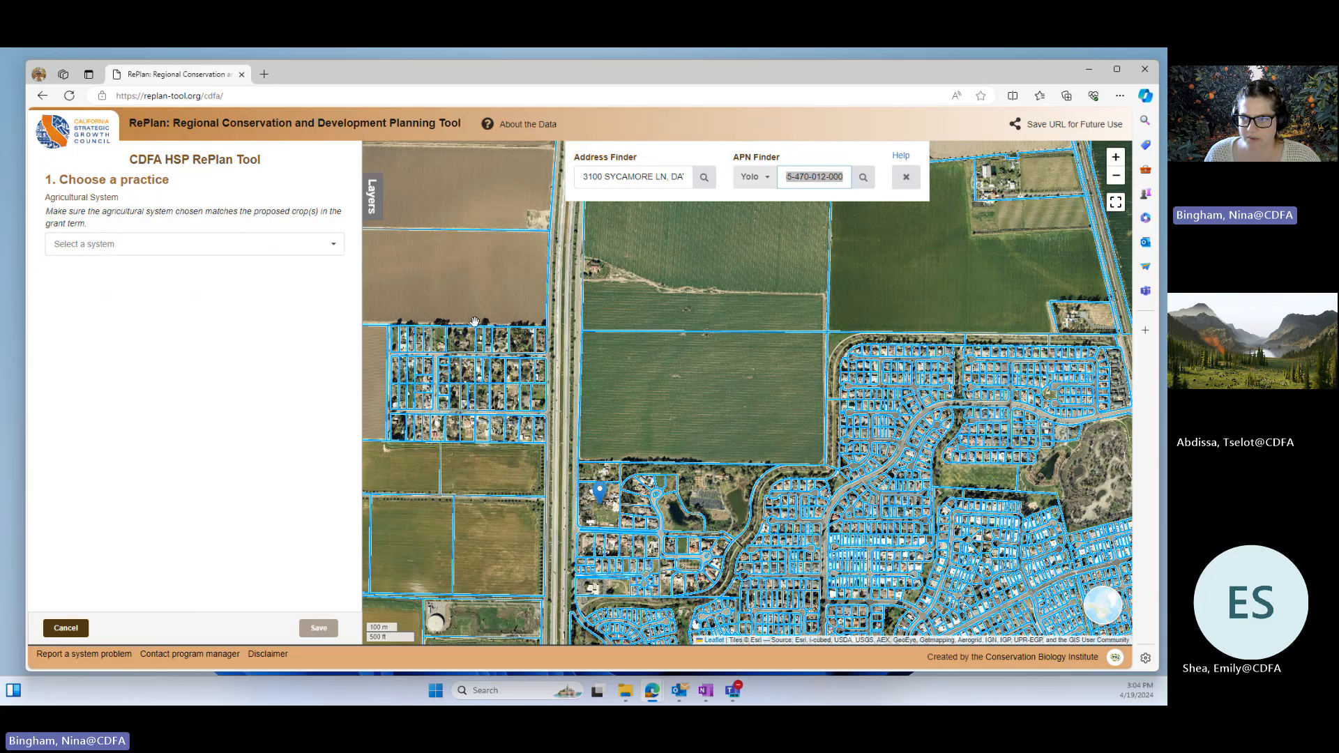
scroll(711, 366, "up", 3)
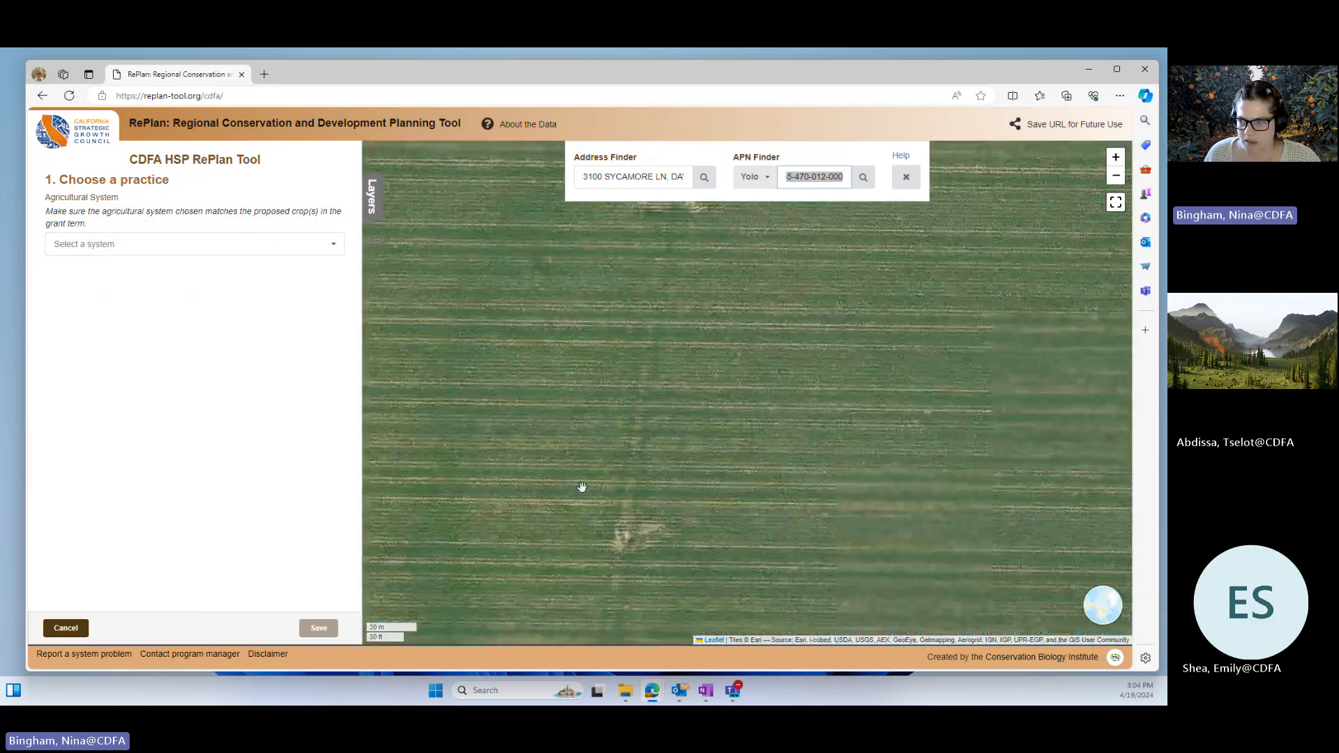
scroll(590, 520, "up", 2)
scroll(596, 503, "down", 3)
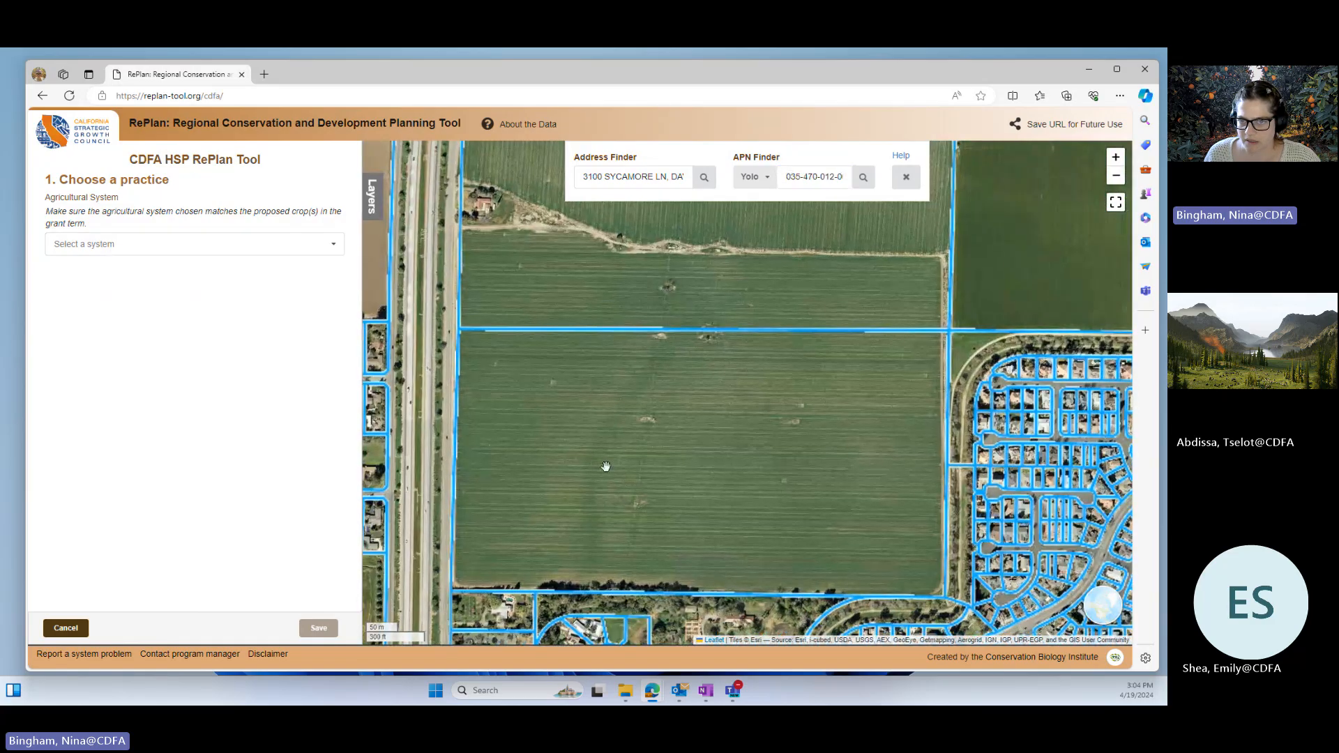
Step: Set the agricultural system to Cropland and the practice to Compost Application
left_click(190, 249)
left_click(77, 267)
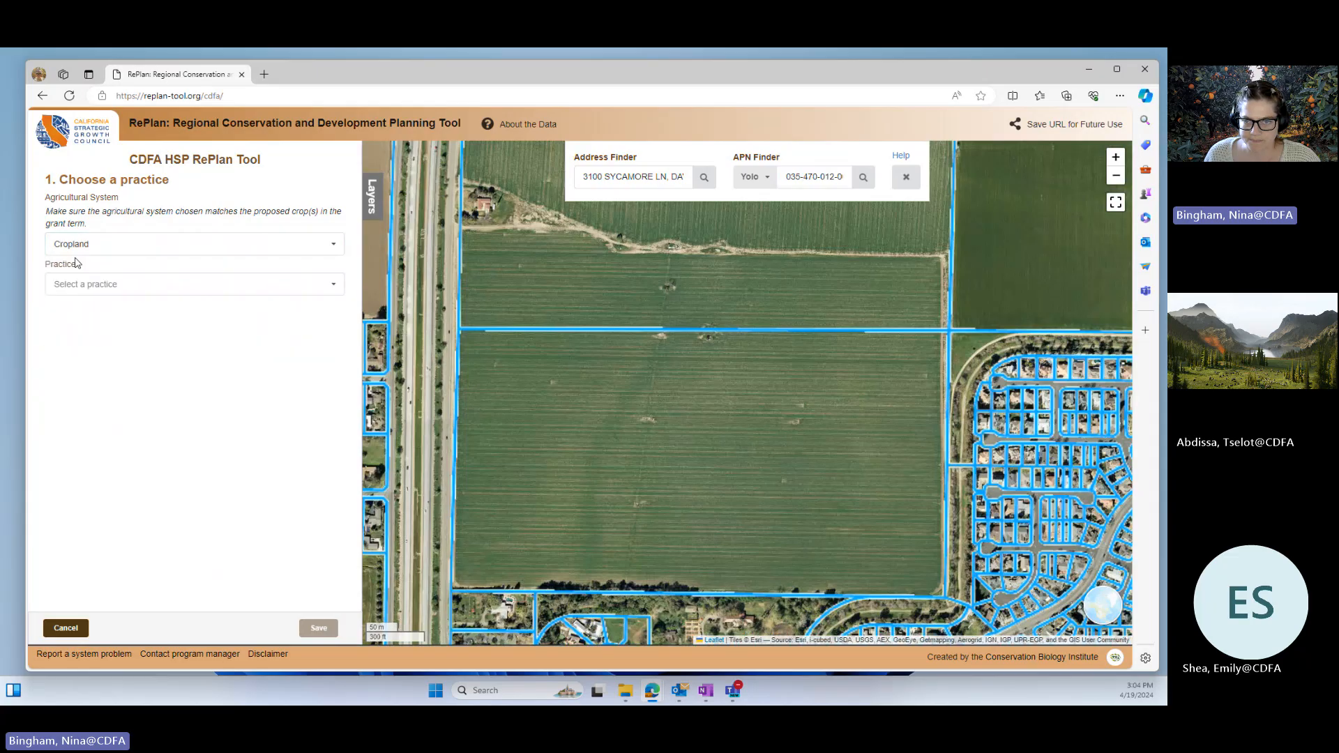
left_click(202, 290)
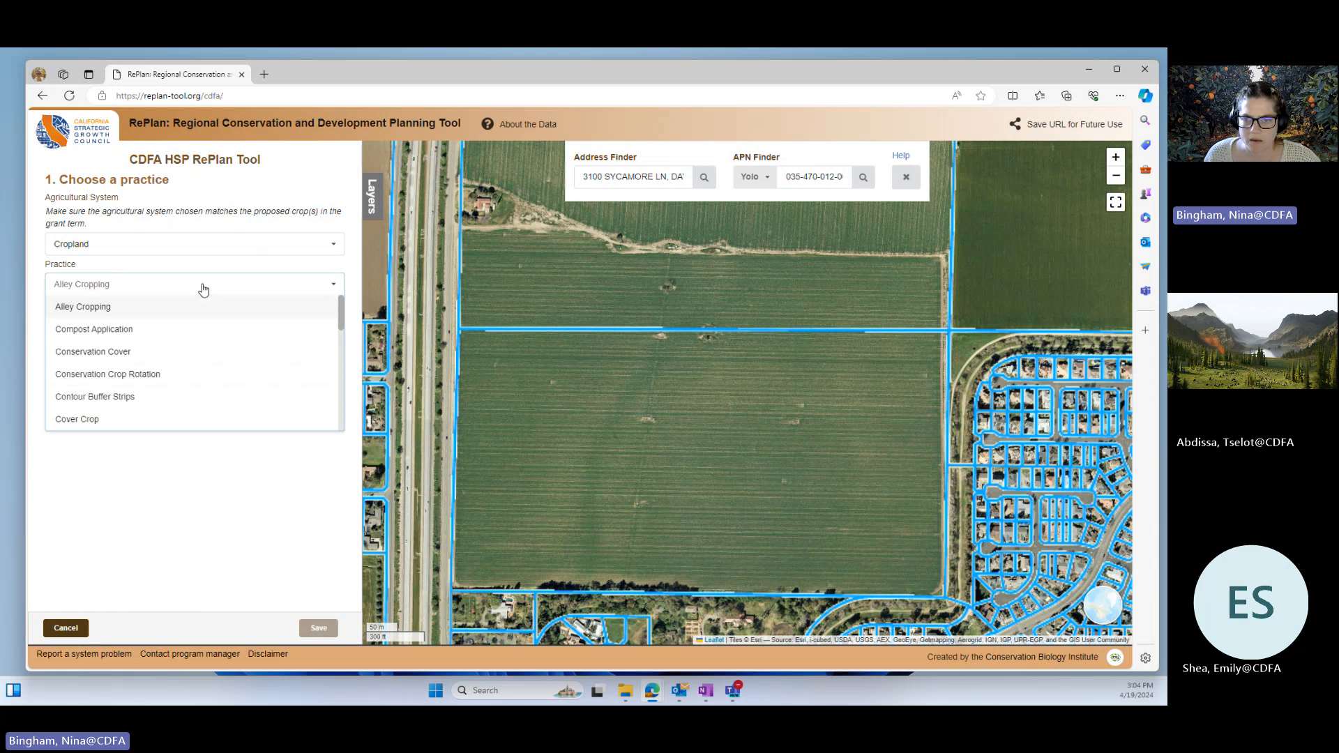
left_click(88, 336)
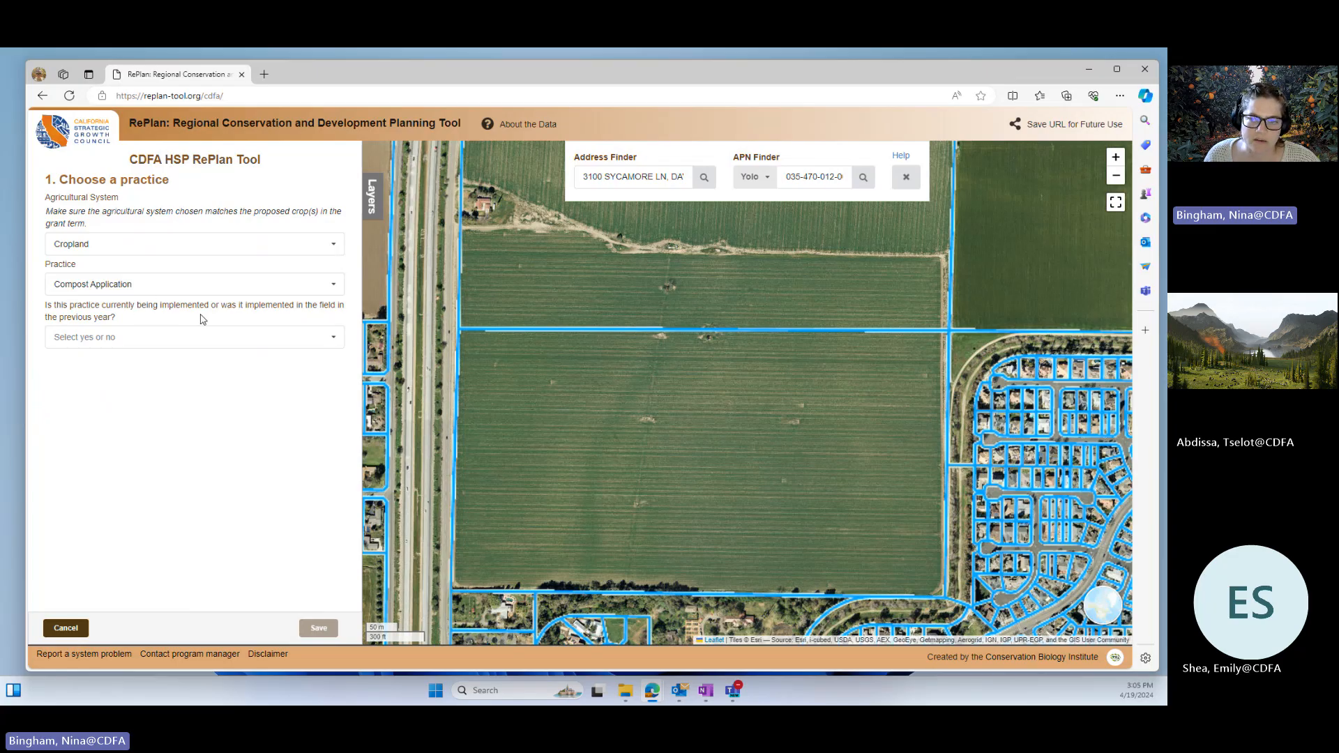
Step: Try Yes for whether the practice is or was recently implemented in the field, and set the answer to No
left_click(106, 349)
left_click(79, 381)
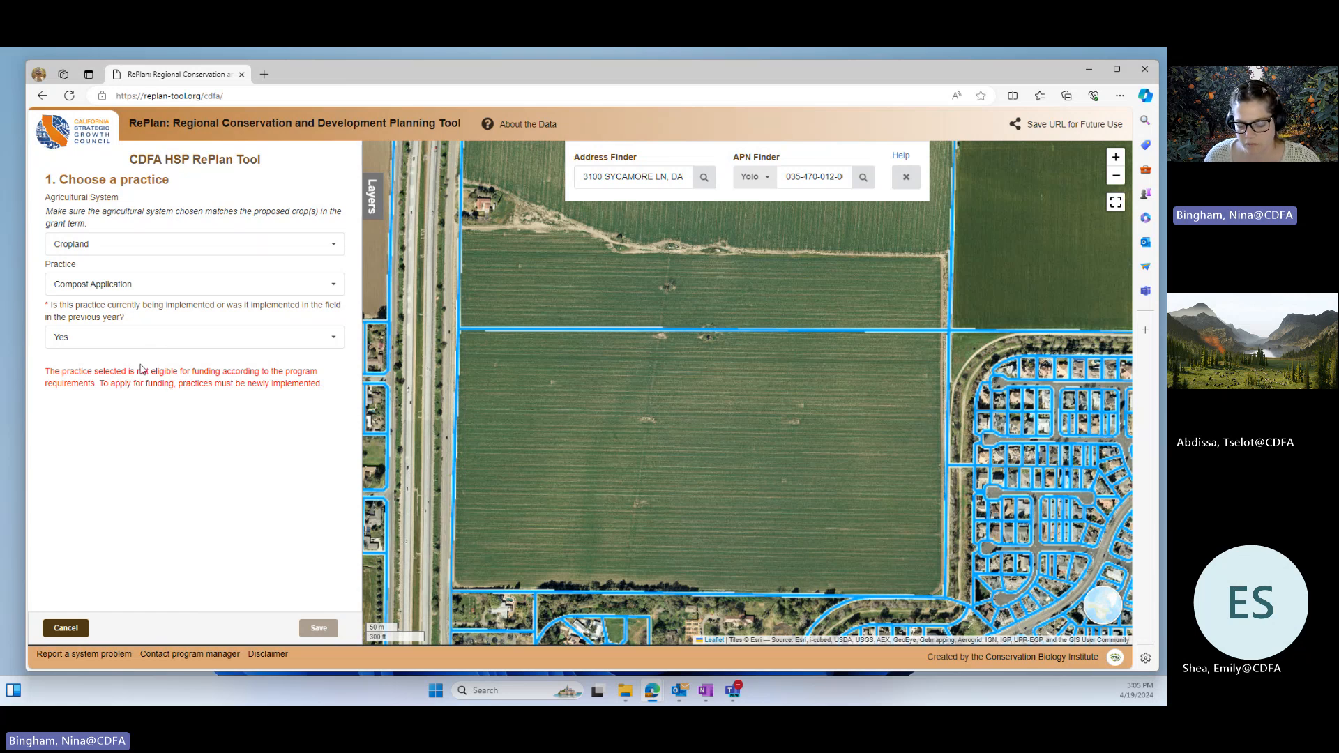
left_click(108, 338)
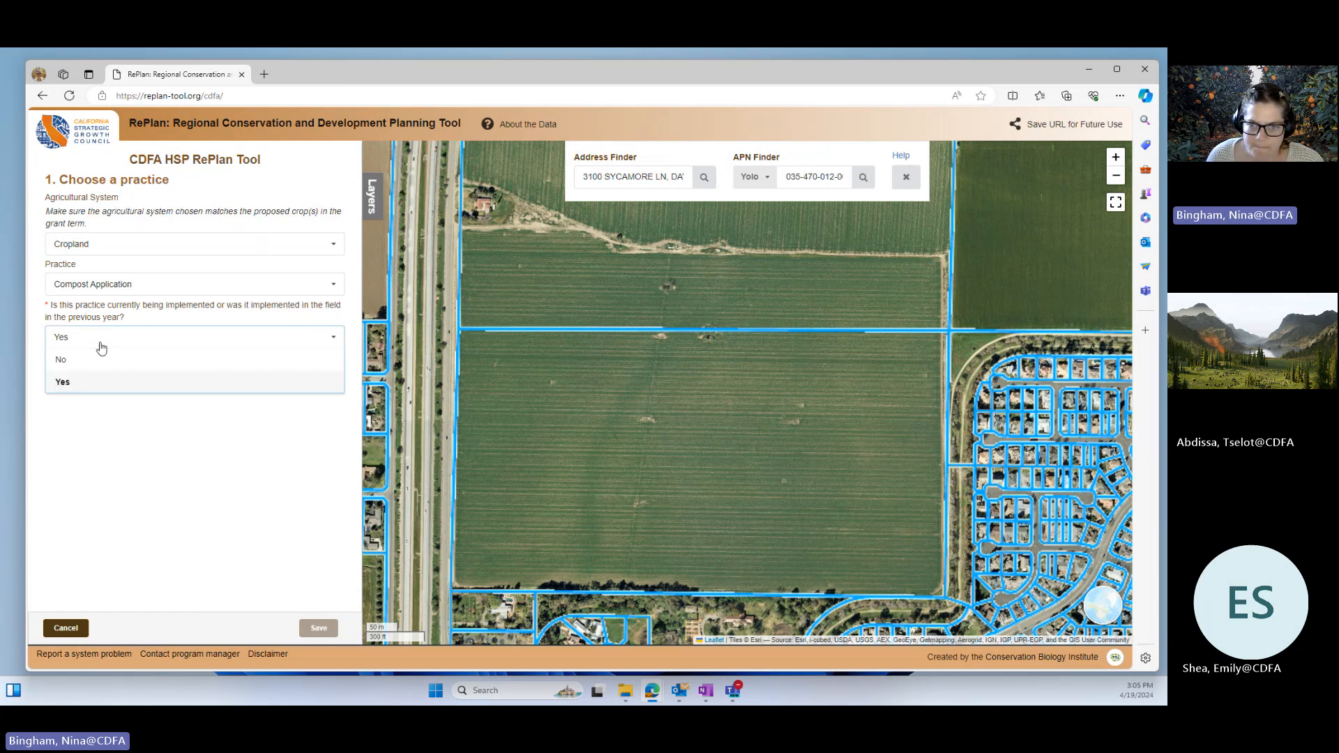
left_click(62, 361)
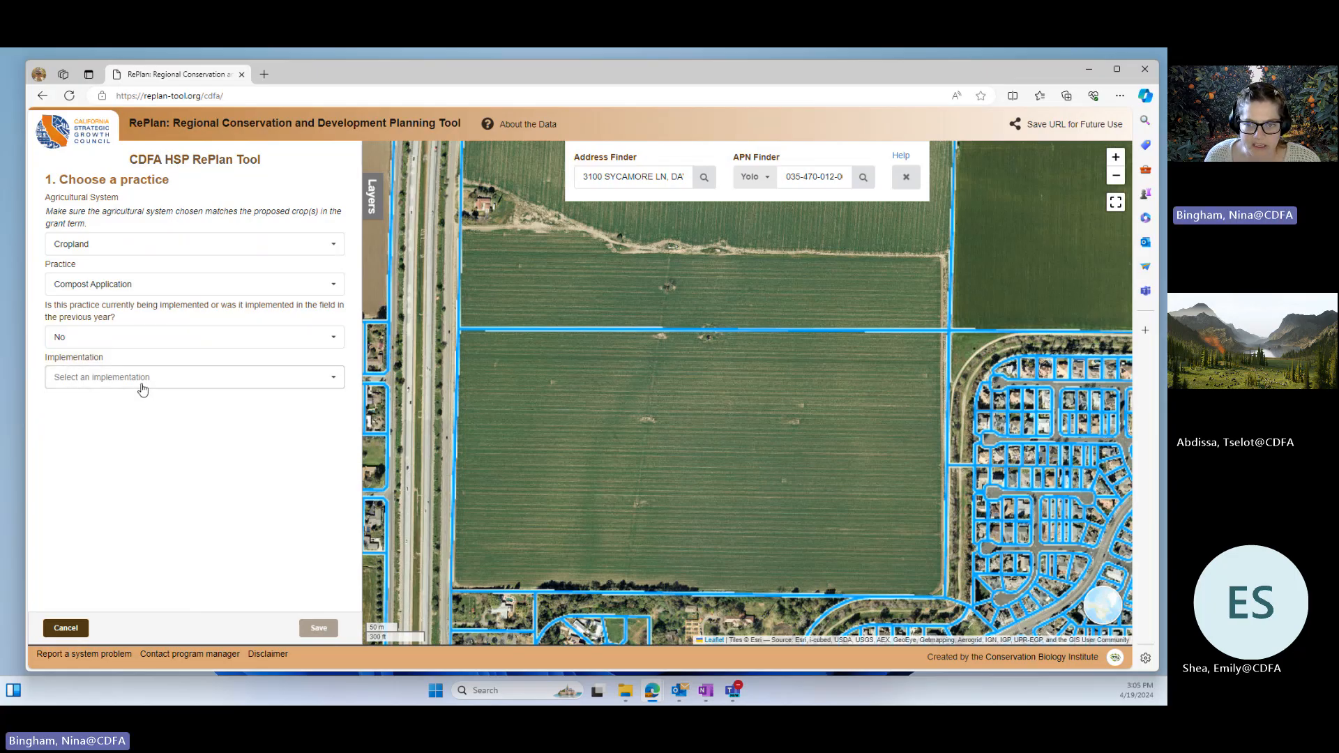
Step: Set the implementation to Compost (C:N > 11) Application to Annual Crops - Compost Purchased from a Certified Facility, with a 7 tons/acre payment scenario
left_click(143, 388)
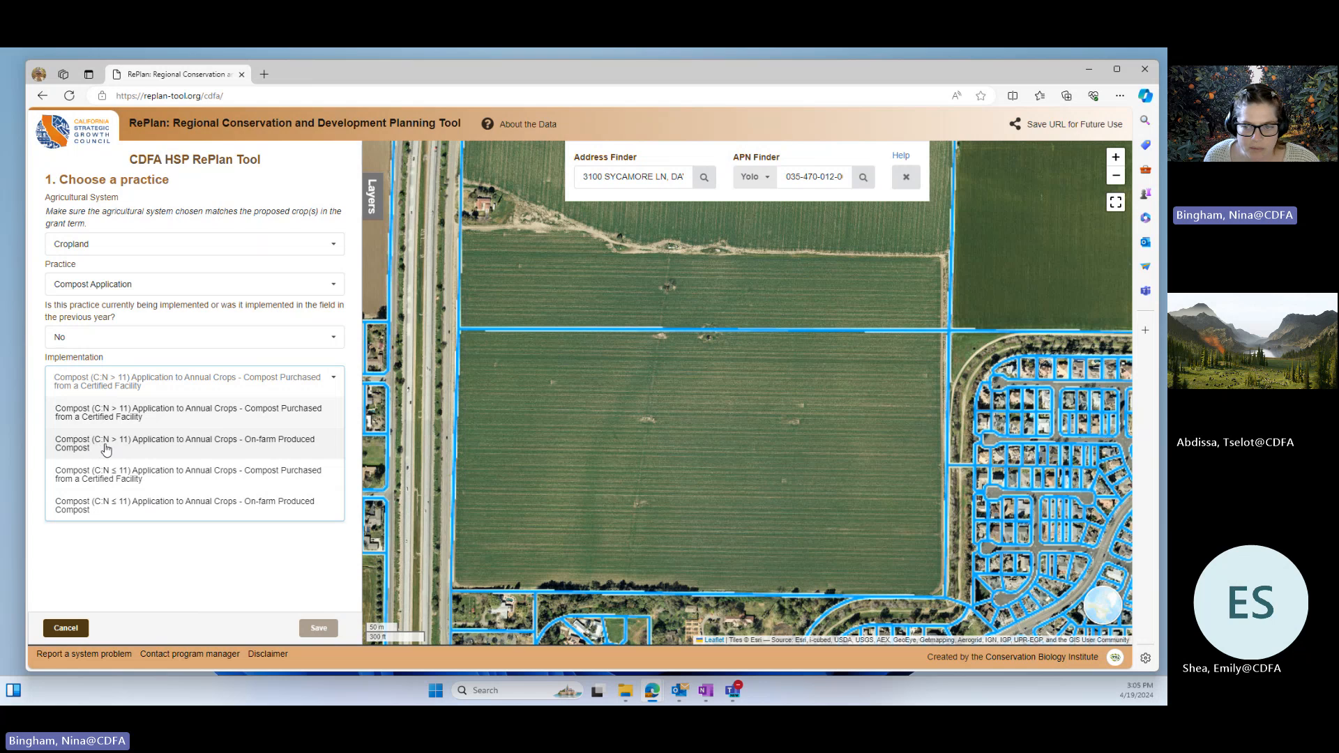
left_click(245, 412)
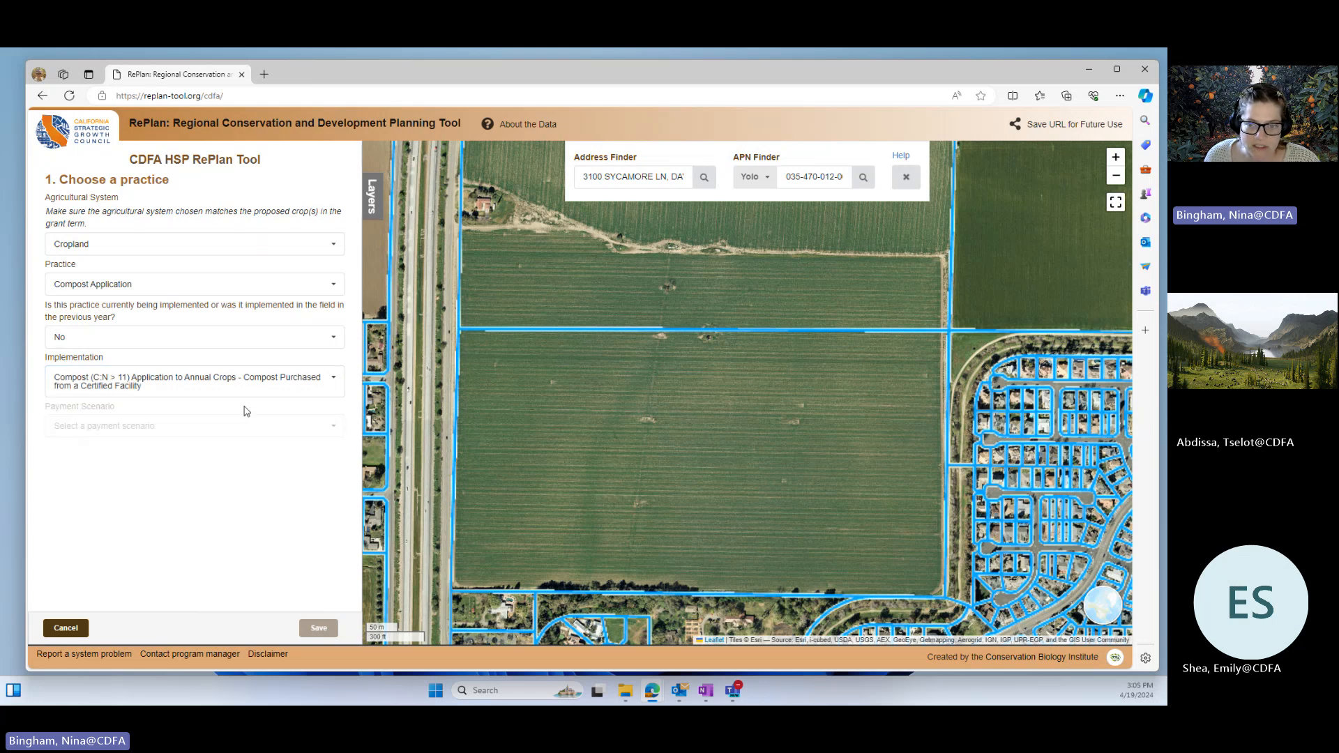
left_click(195, 431)
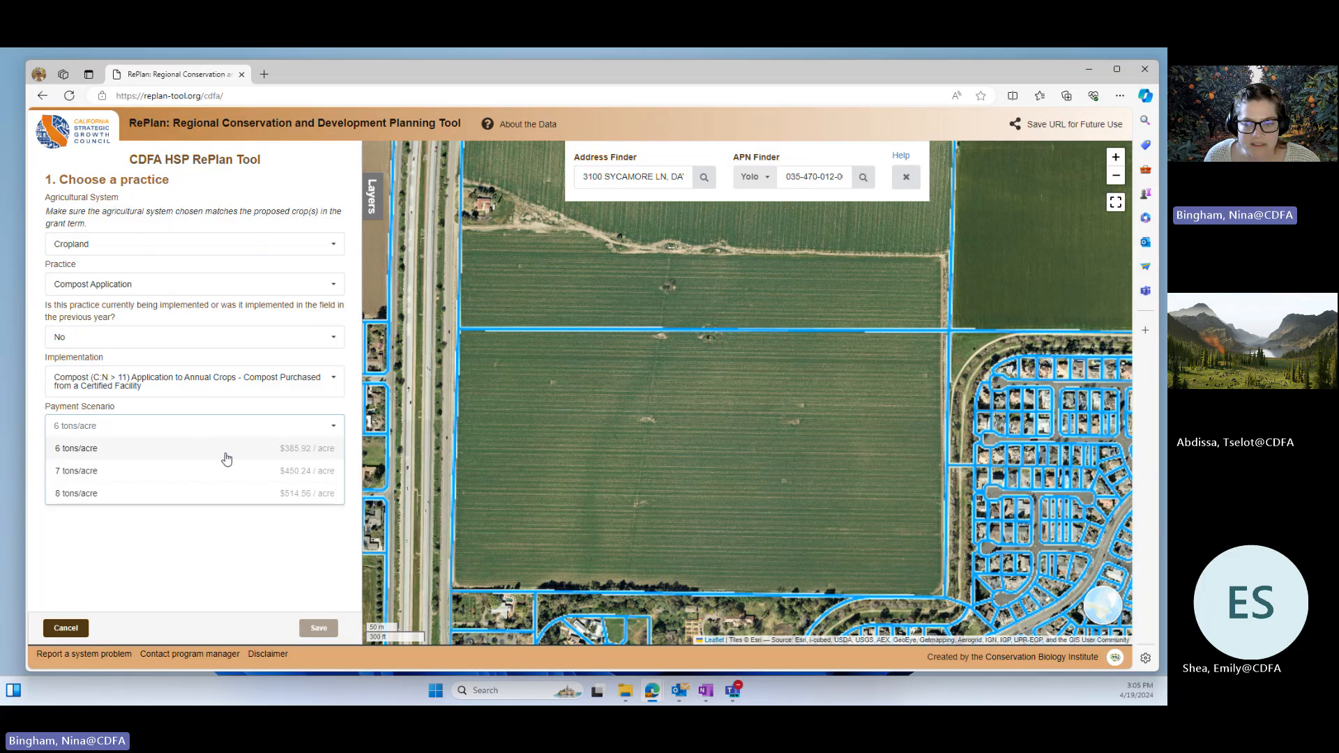
left_click(88, 473)
Step: Draw Field 1 as a four-cornered polygon around the large green field, following the parcel boundaries north of the address marker
scroll(190, 482, "down", 2)
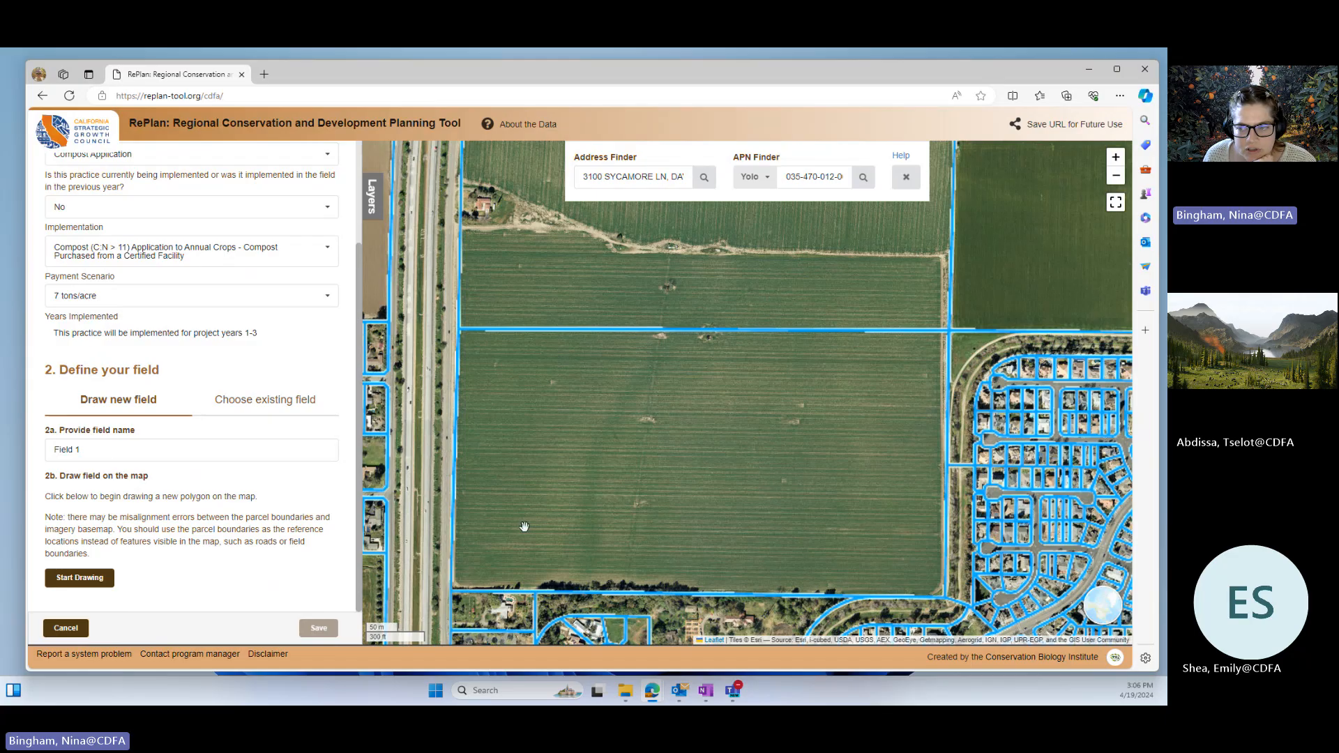
left_click_drag(871, 546, 864, 526)
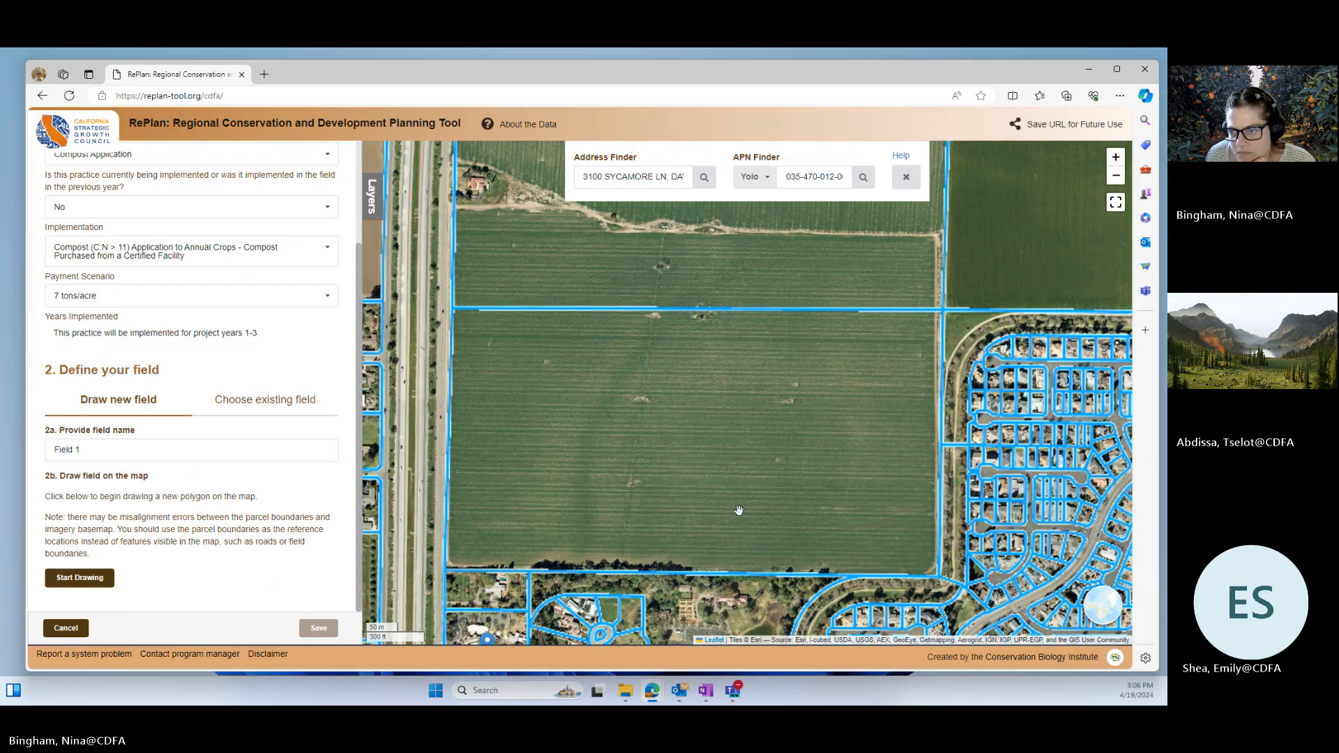
scroll(683, 516, "up", 1)
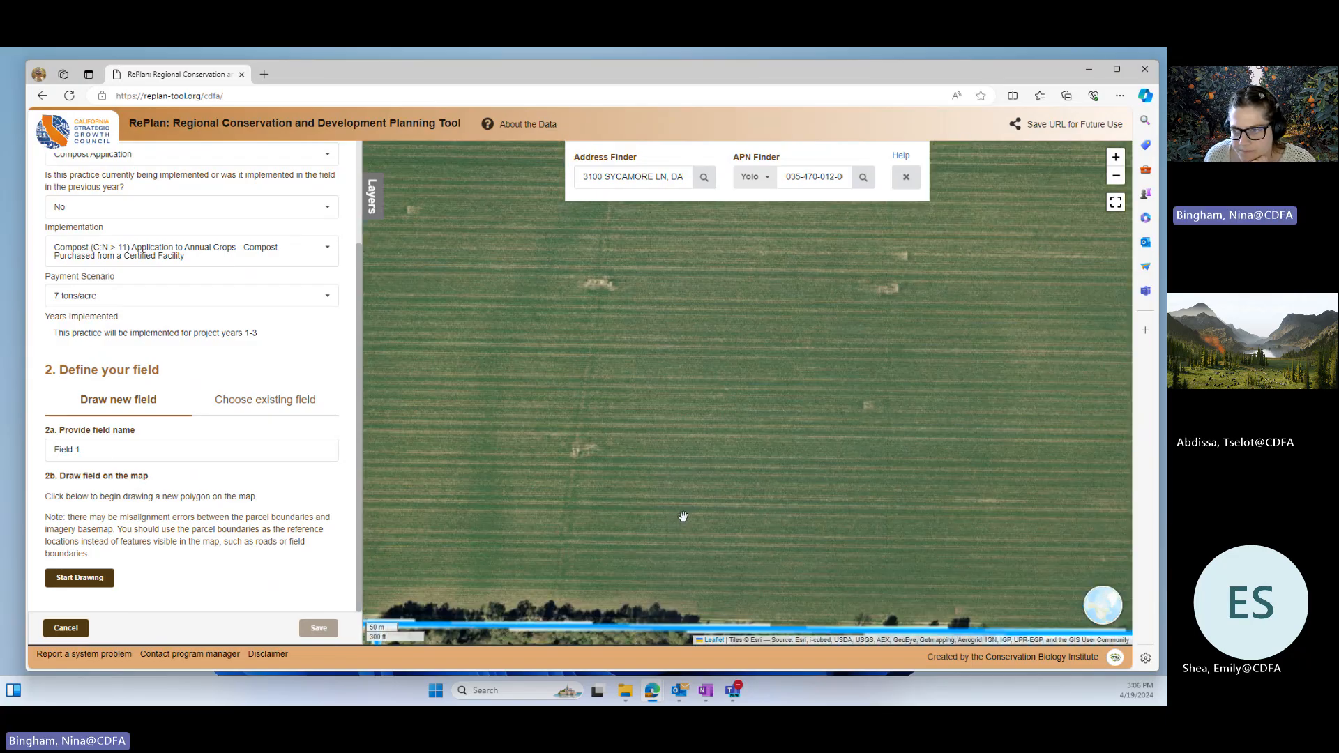
scroll(600, 454, "down", 1)
mouse_move(600, 454)
left_mouse_down()
mouse_move(784, 481)
mouse_move(768, 455)
mouse_move(695, 457)
left_mouse_up()
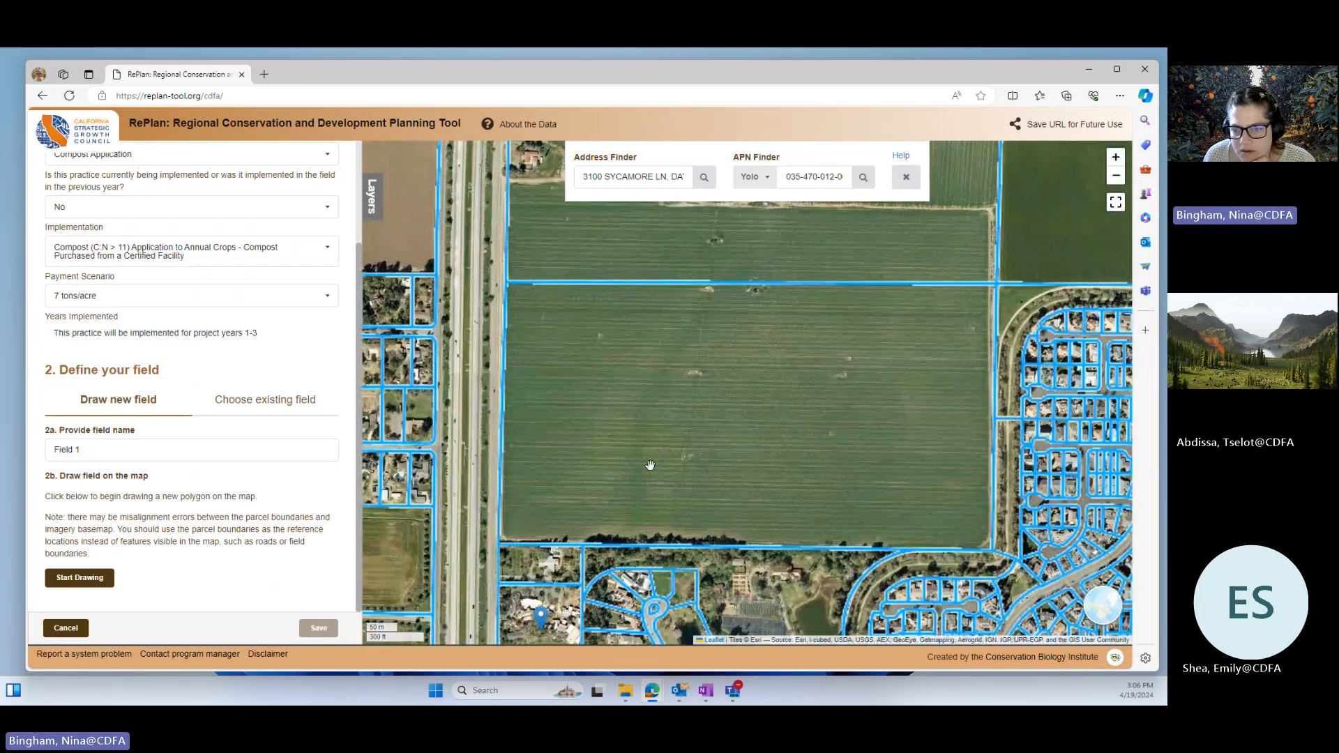
left_click(84, 582)
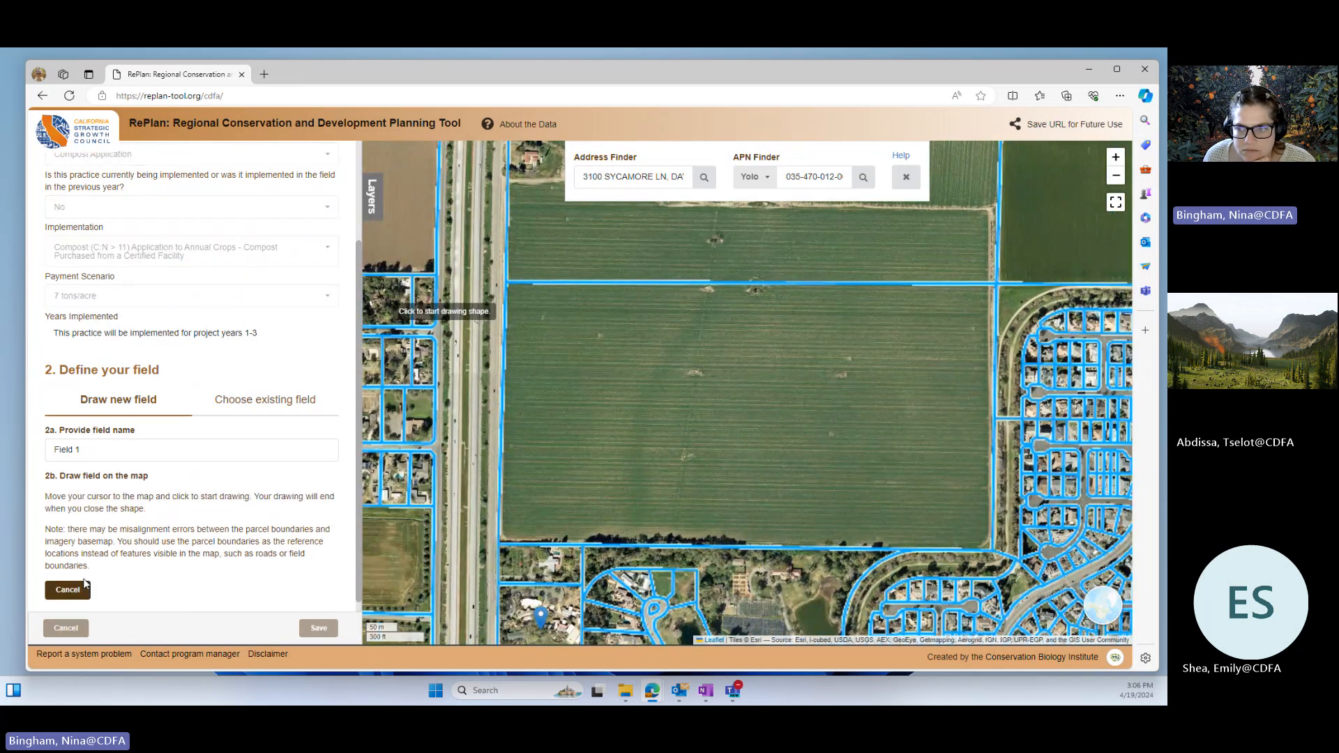
left_click(498, 283)
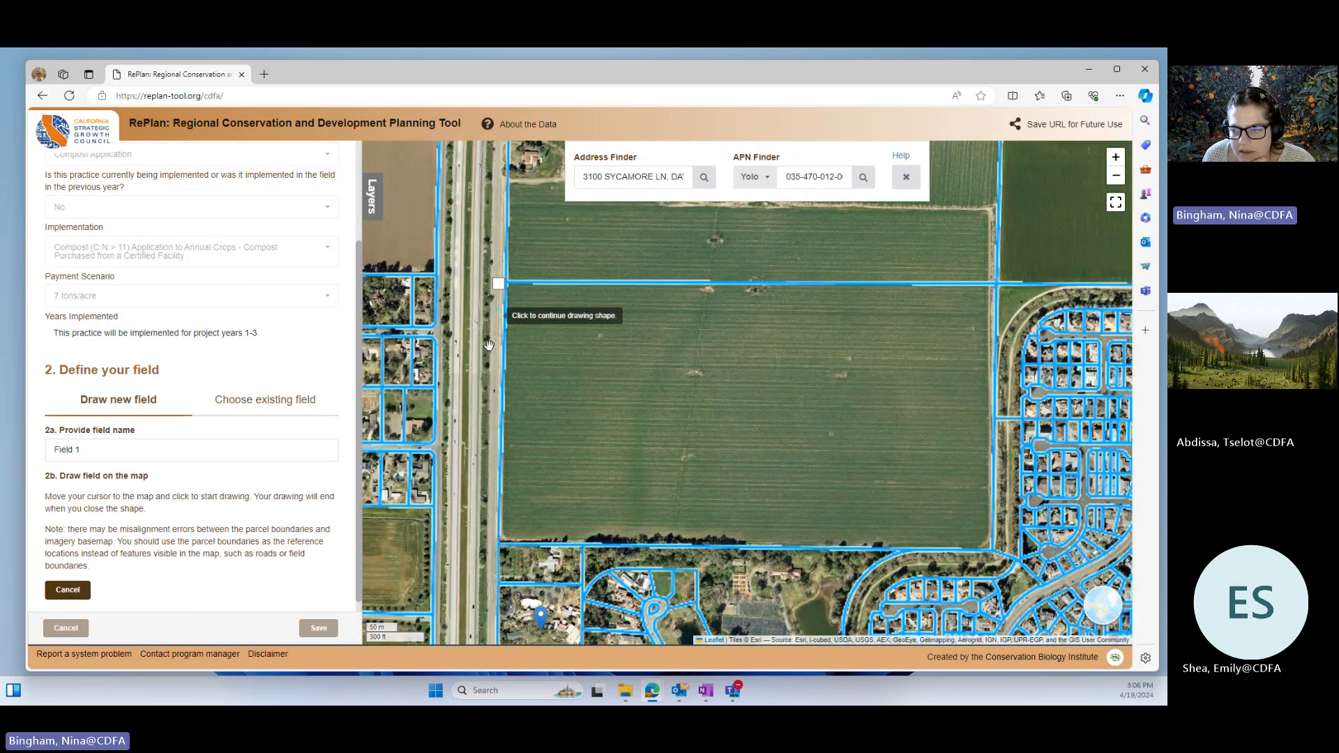
left_click(504, 539)
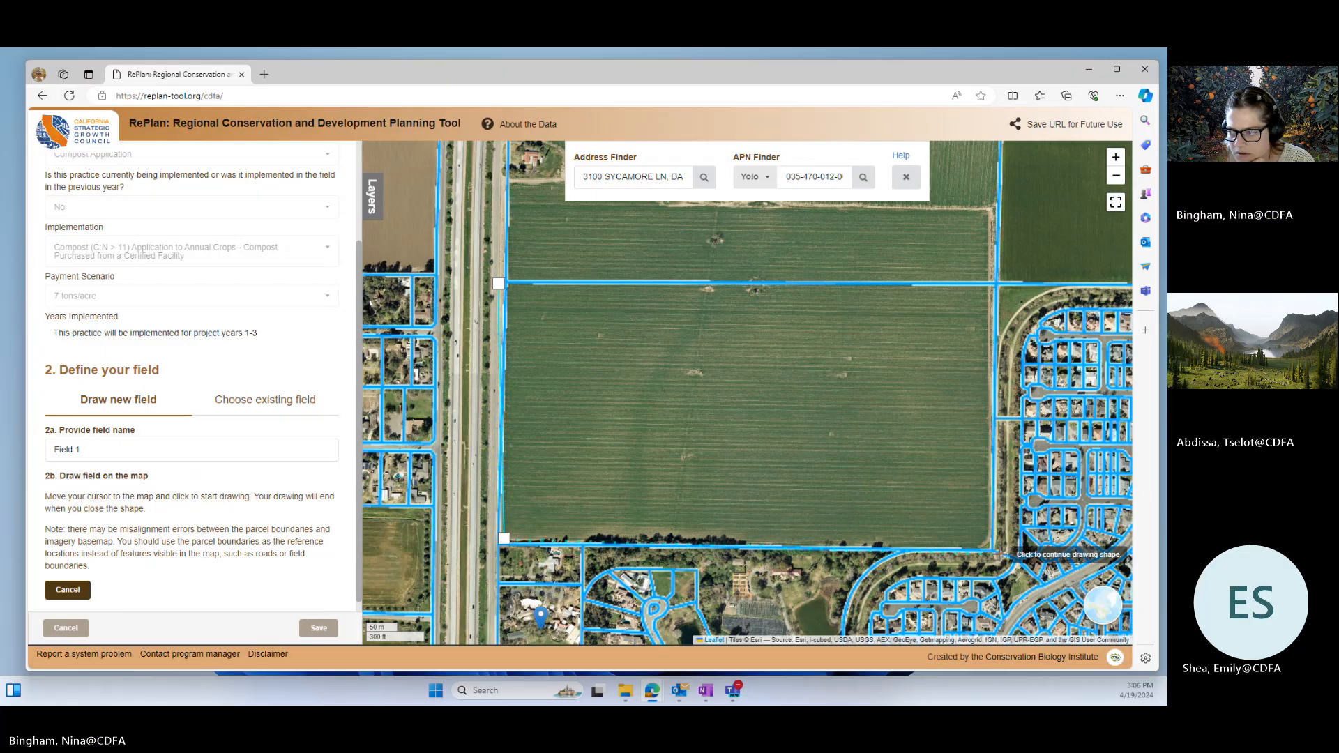
left_click(990, 557)
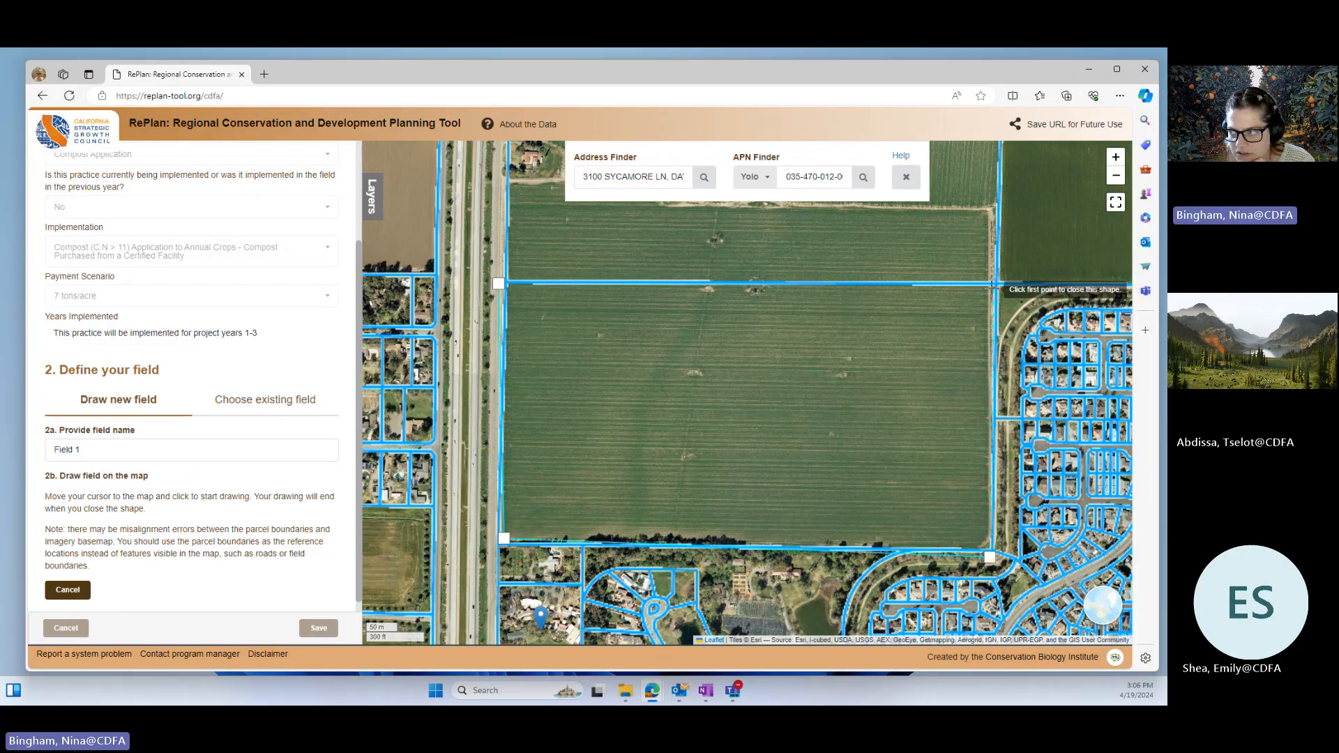
left_click(498, 283)
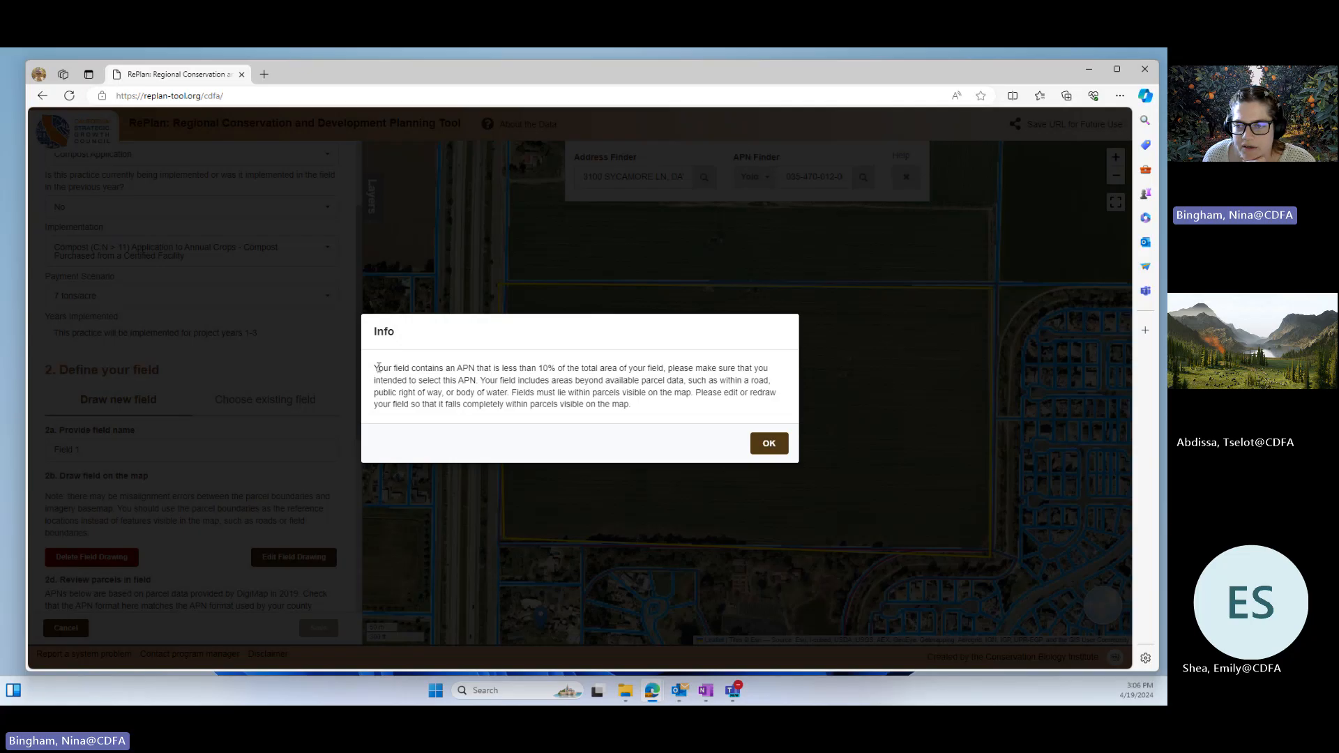
Step: Read the notice about the small parcel overlap and the area beyond available parcel data, and dismiss it
left_click_drag(371, 368, 478, 381)
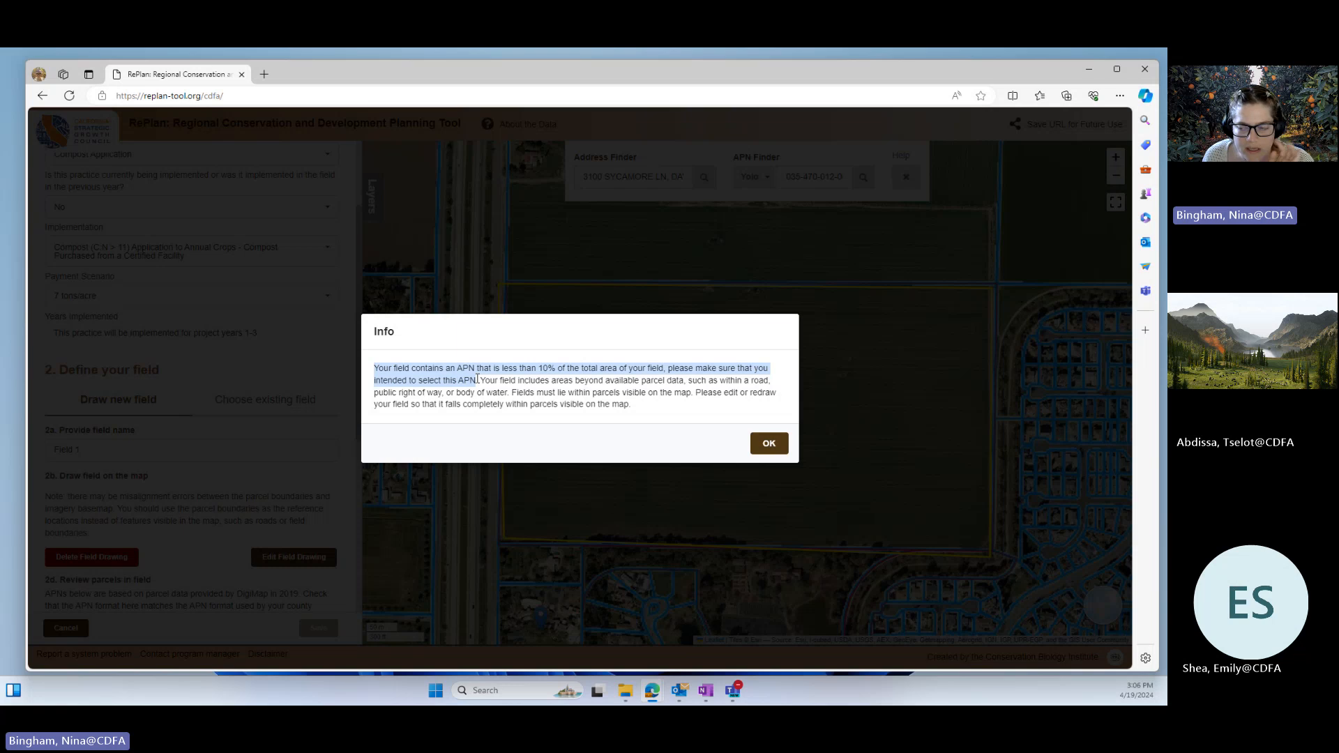
left_click_drag(636, 412, 490, 382)
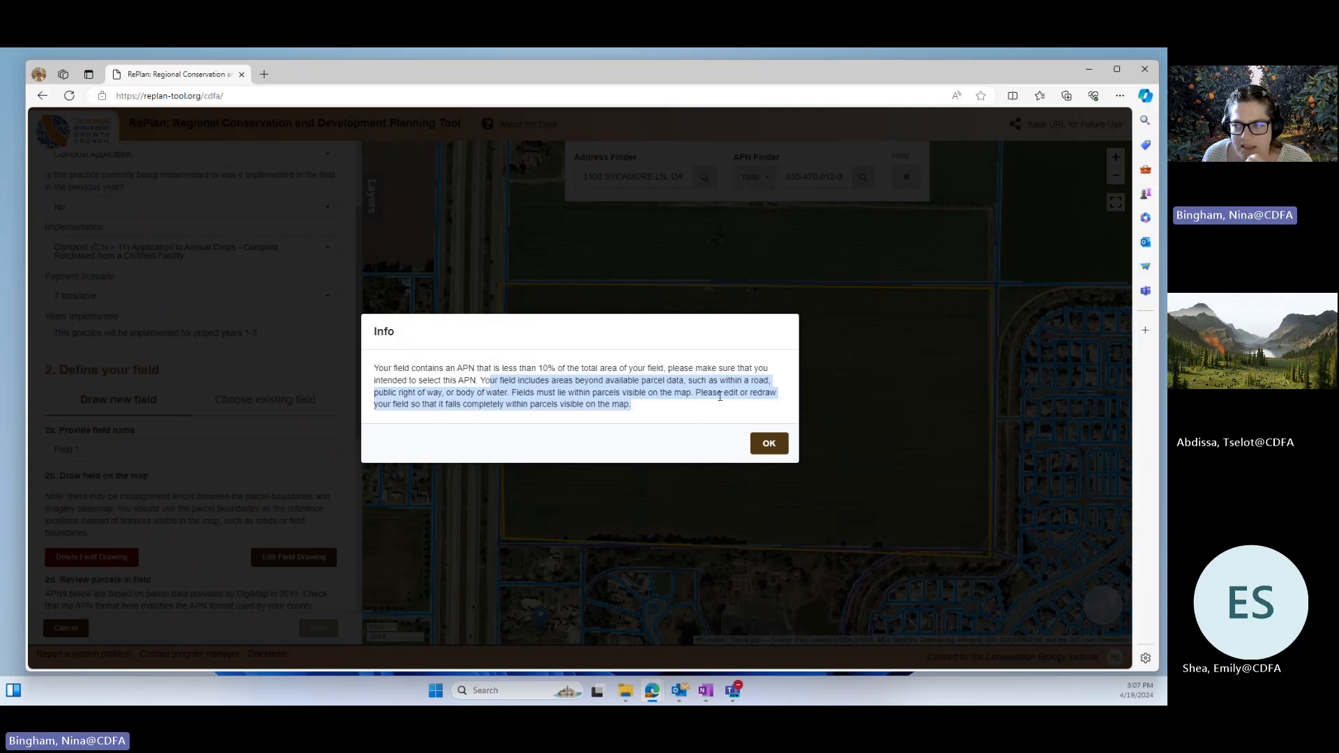
left_click(769, 444)
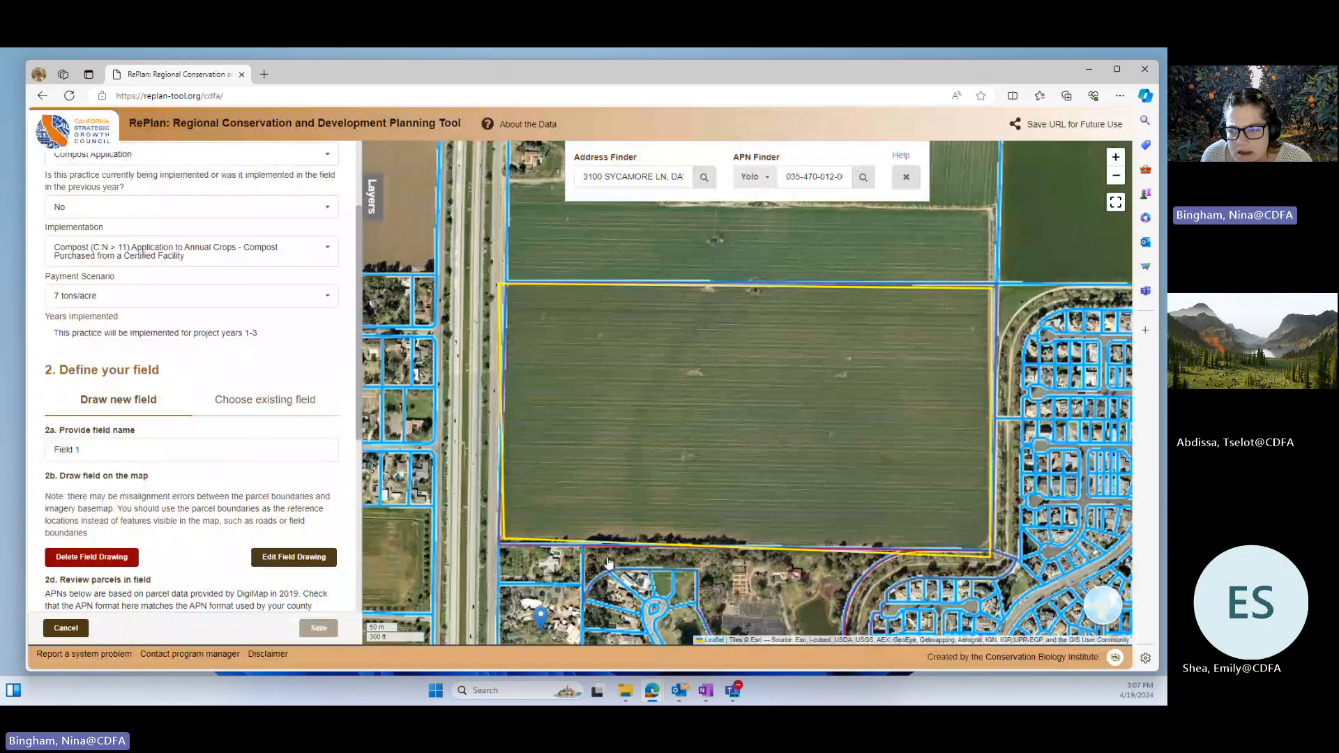
Step: Edit the field drawing by moving its northwest corner inward off the road to the parcel corner, and save the edited shape
scroll(532, 455, "up", 3)
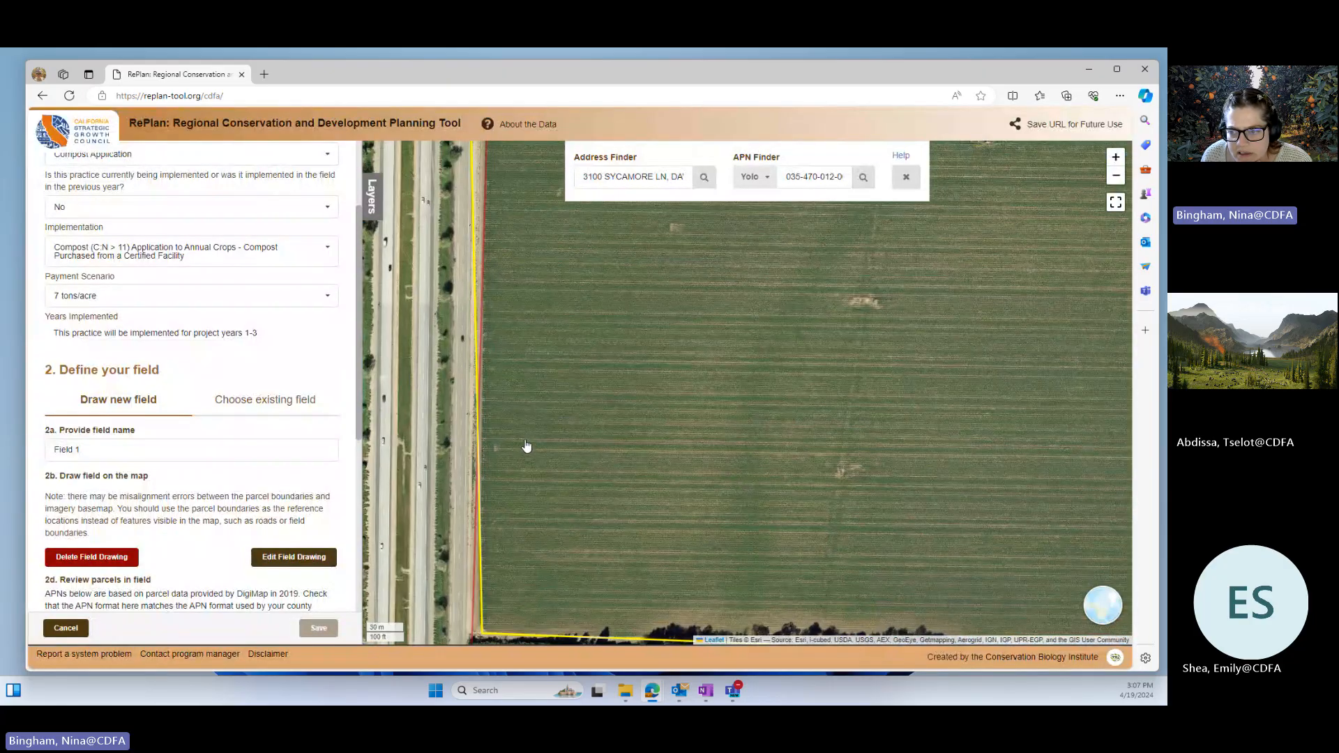
left_click_drag(543, 452, 558, 505)
left_click_drag(583, 433, 538, 382)
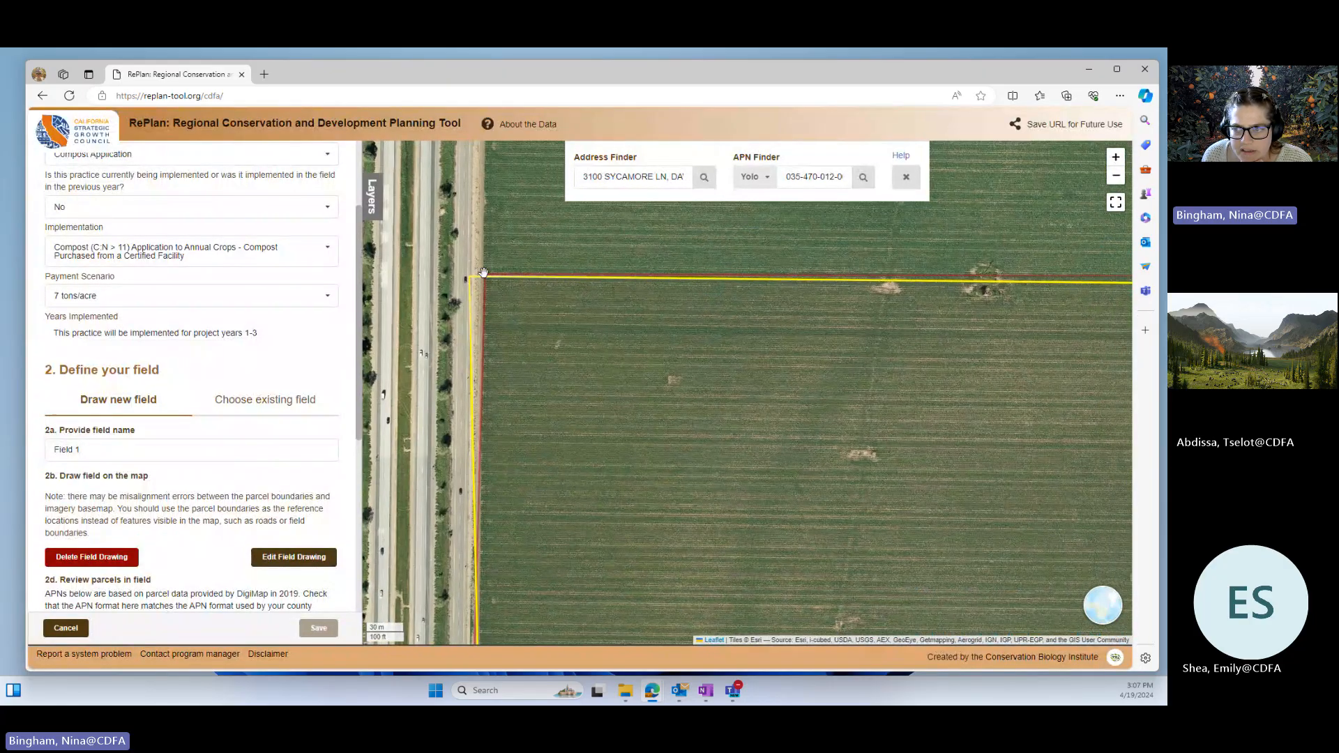
left_click(284, 562)
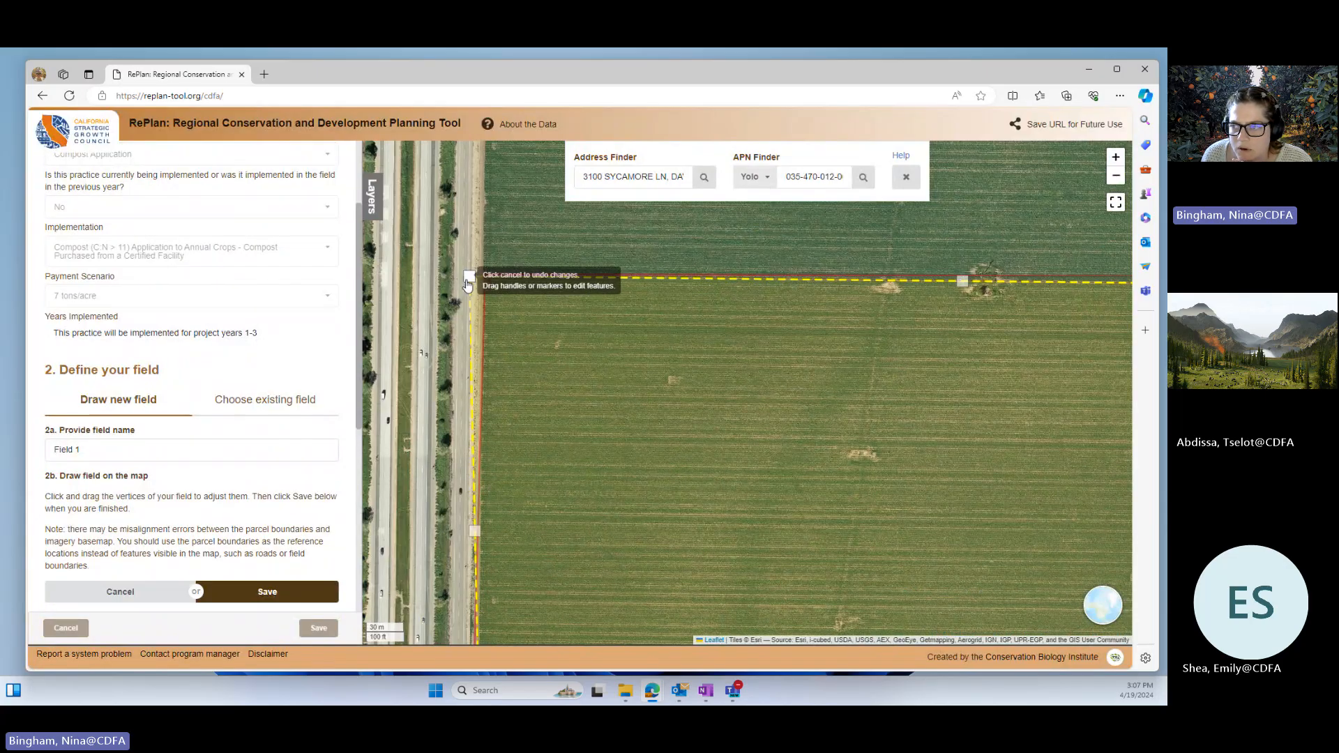
left_click_drag(471, 277, 482, 281)
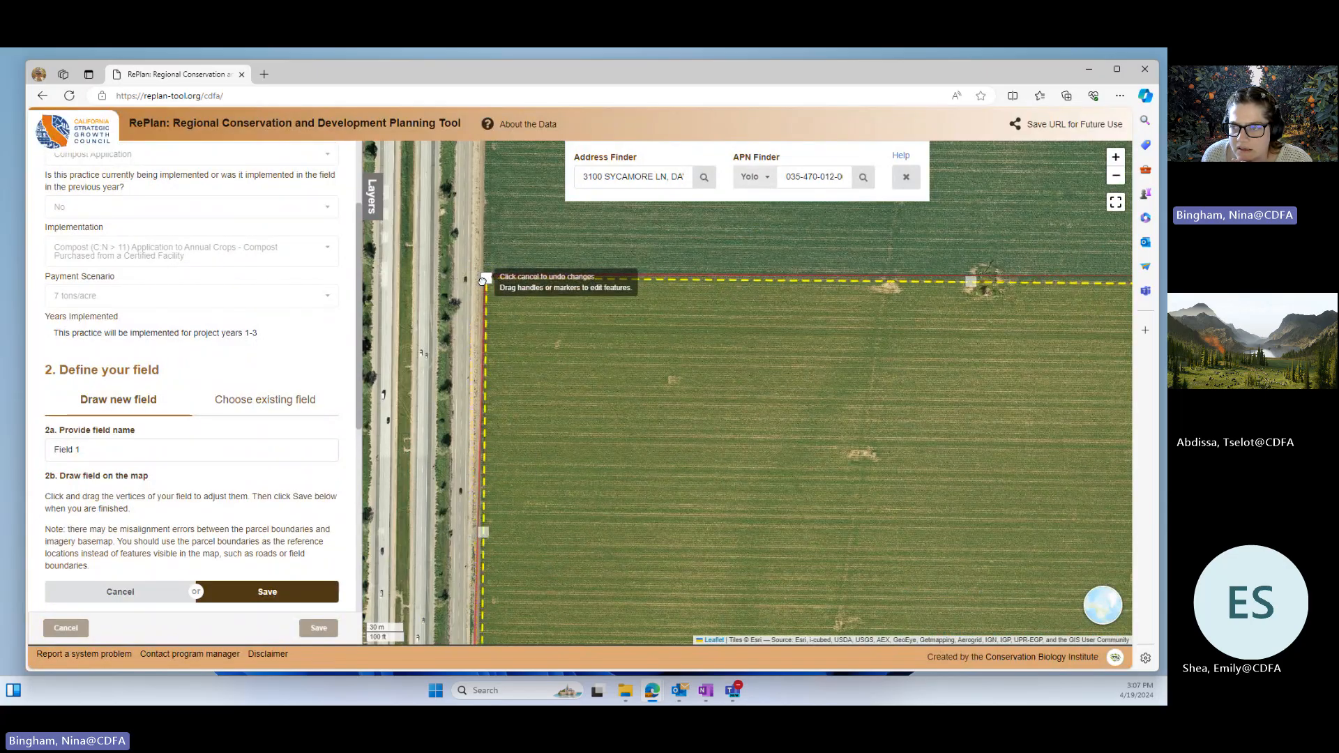
left_click(300, 594)
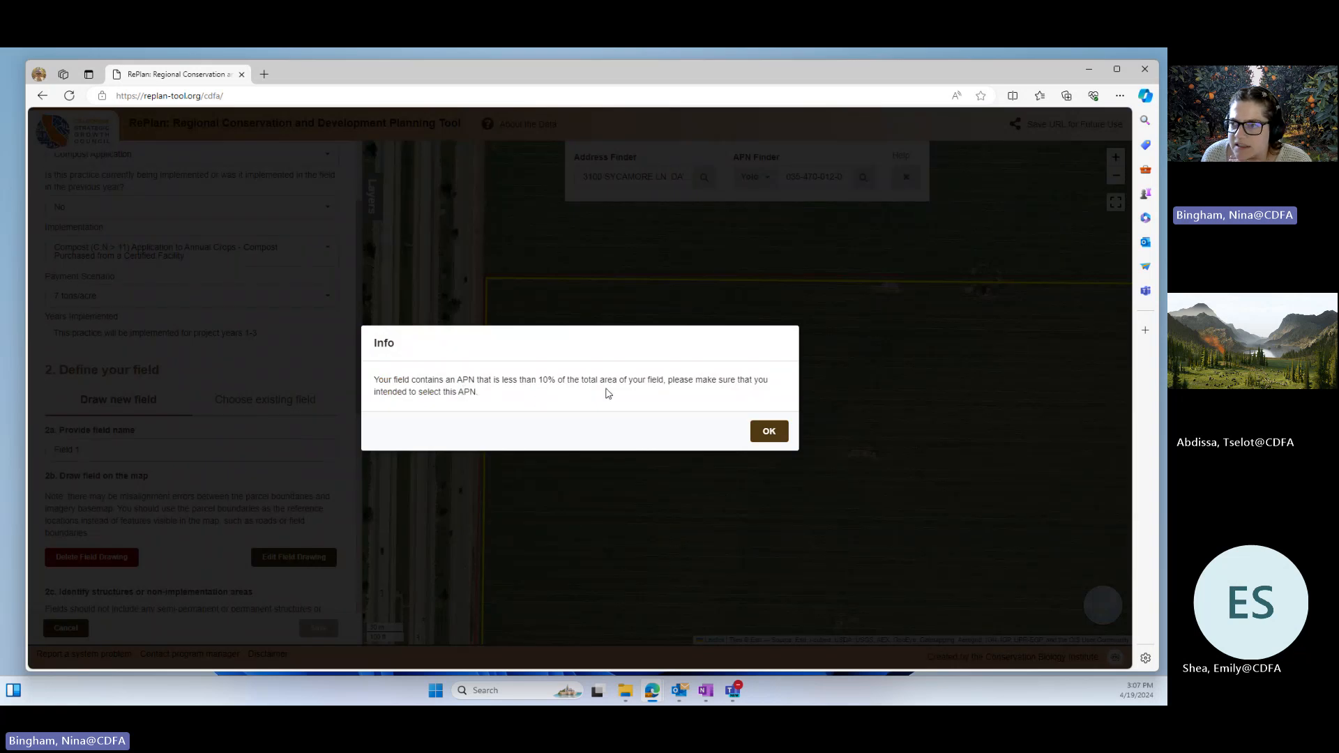
left_click(770, 432)
scroll(568, 503, "down", 3)
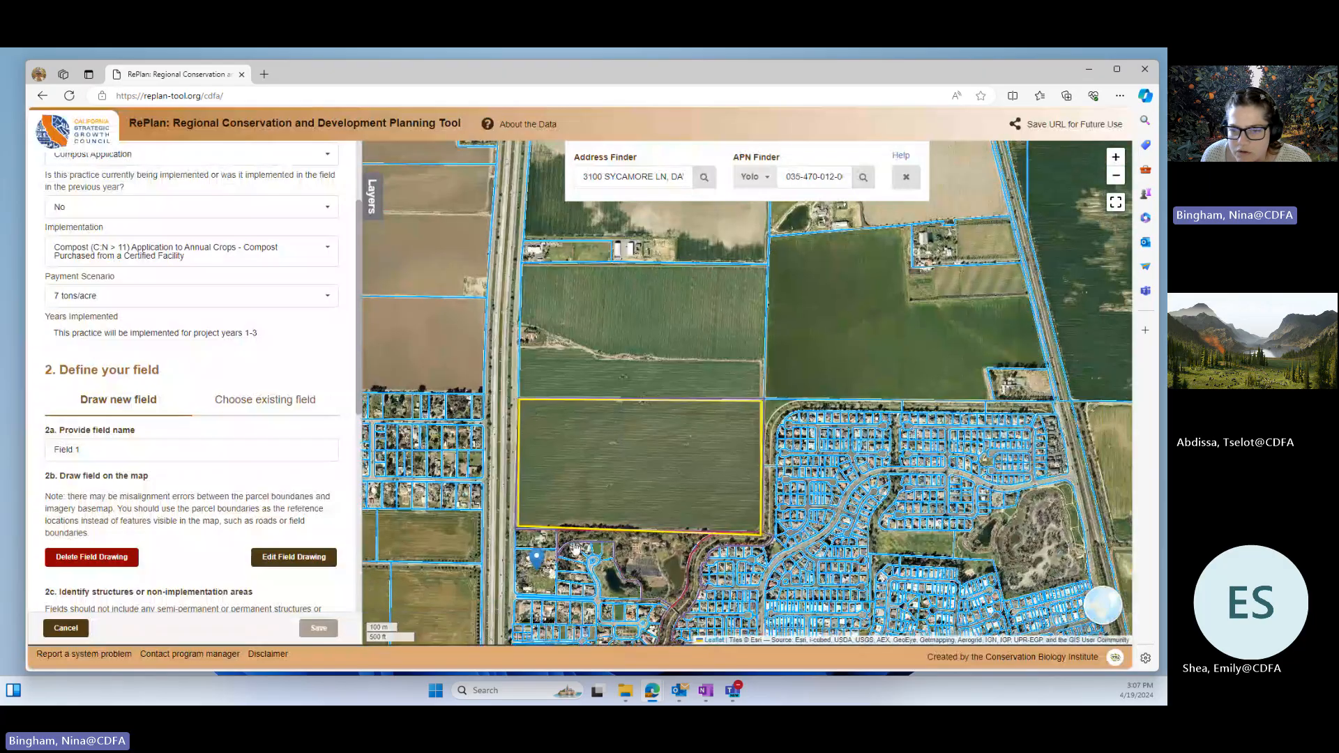
scroll(258, 488, "down", 4)
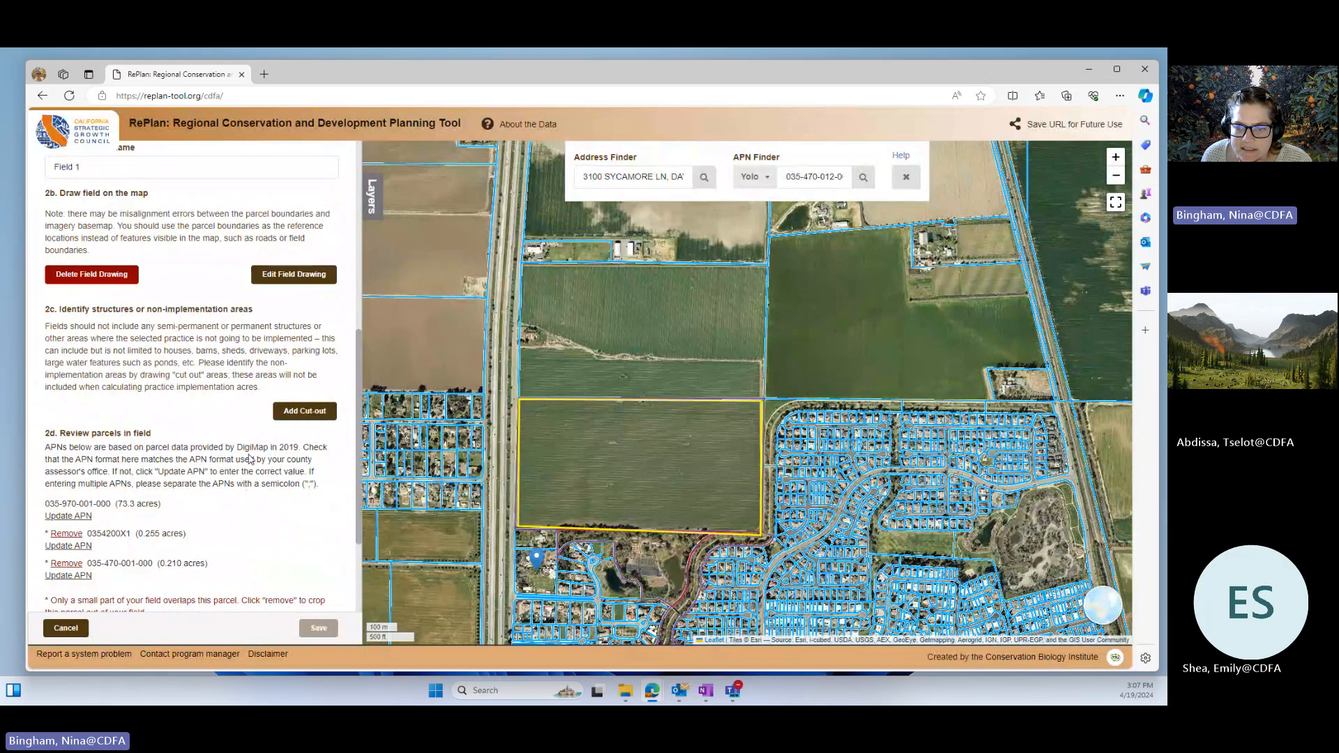
mouse_move(214, 523)
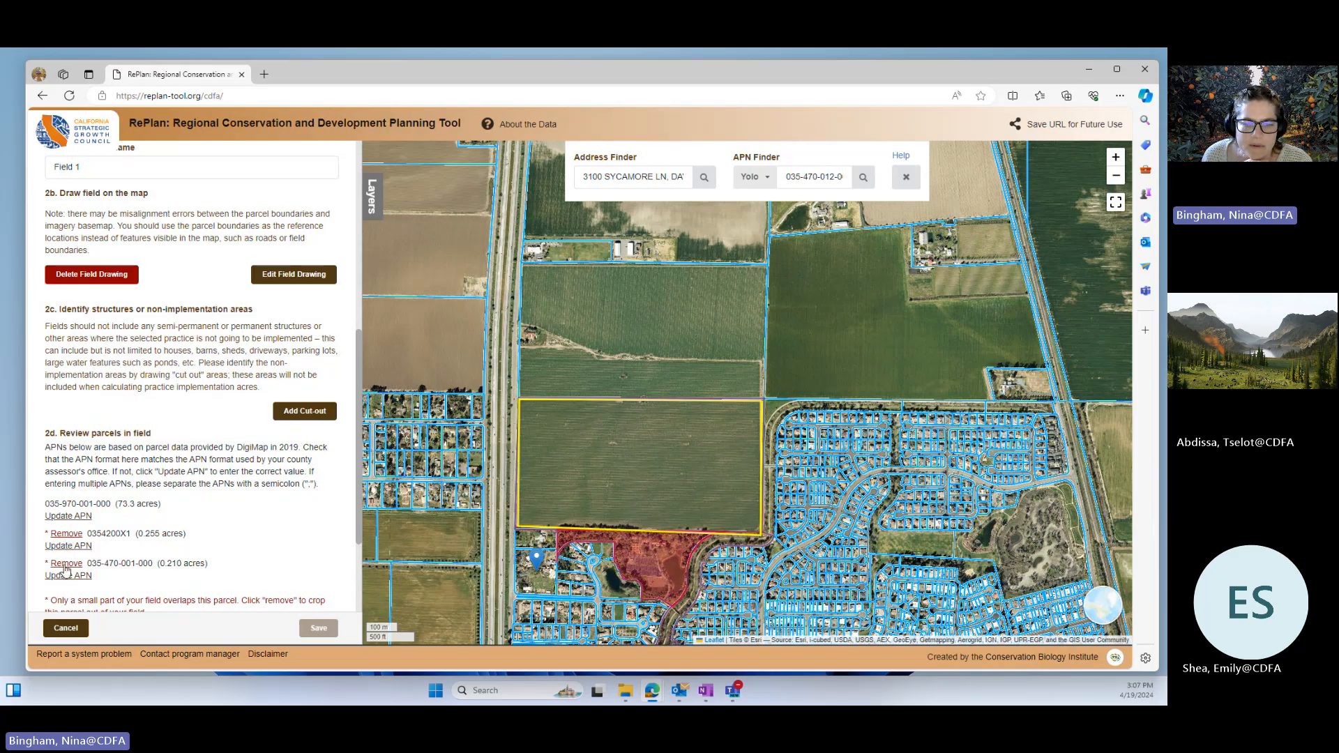
left_click(65, 534)
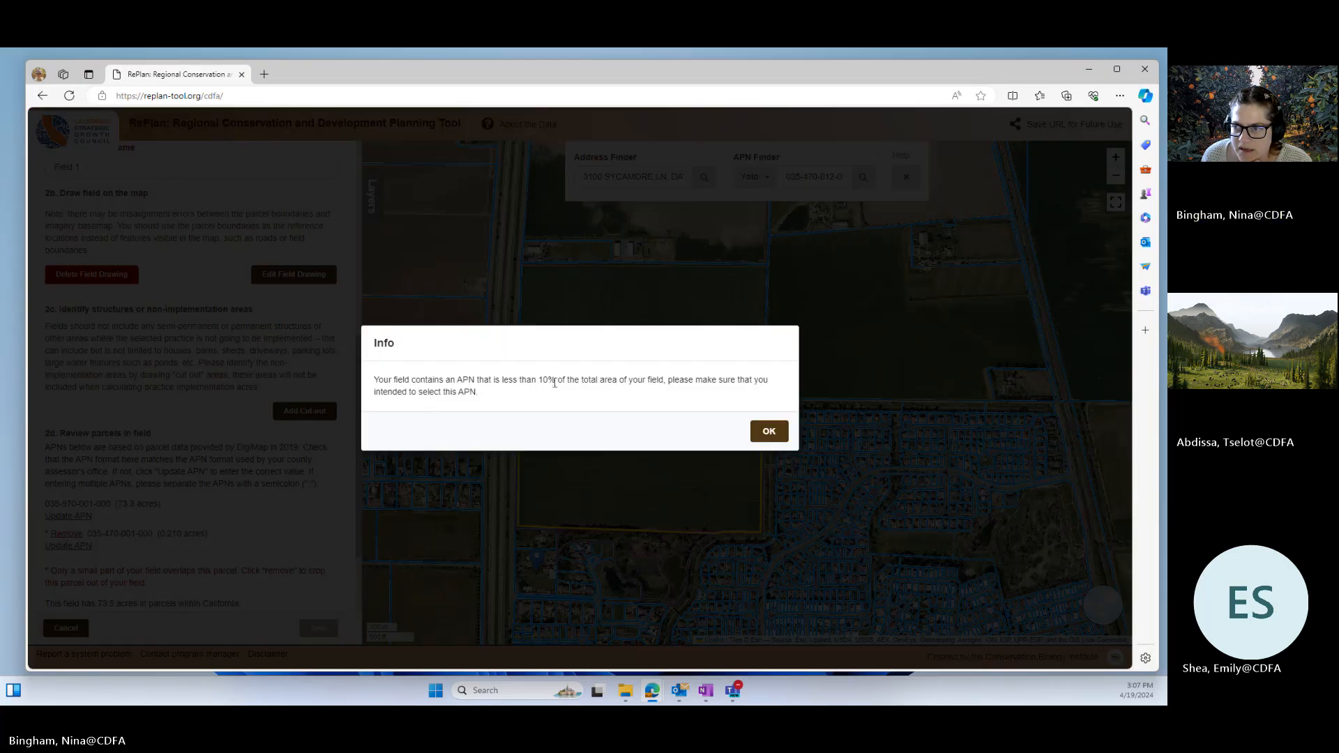
left_click(767, 431)
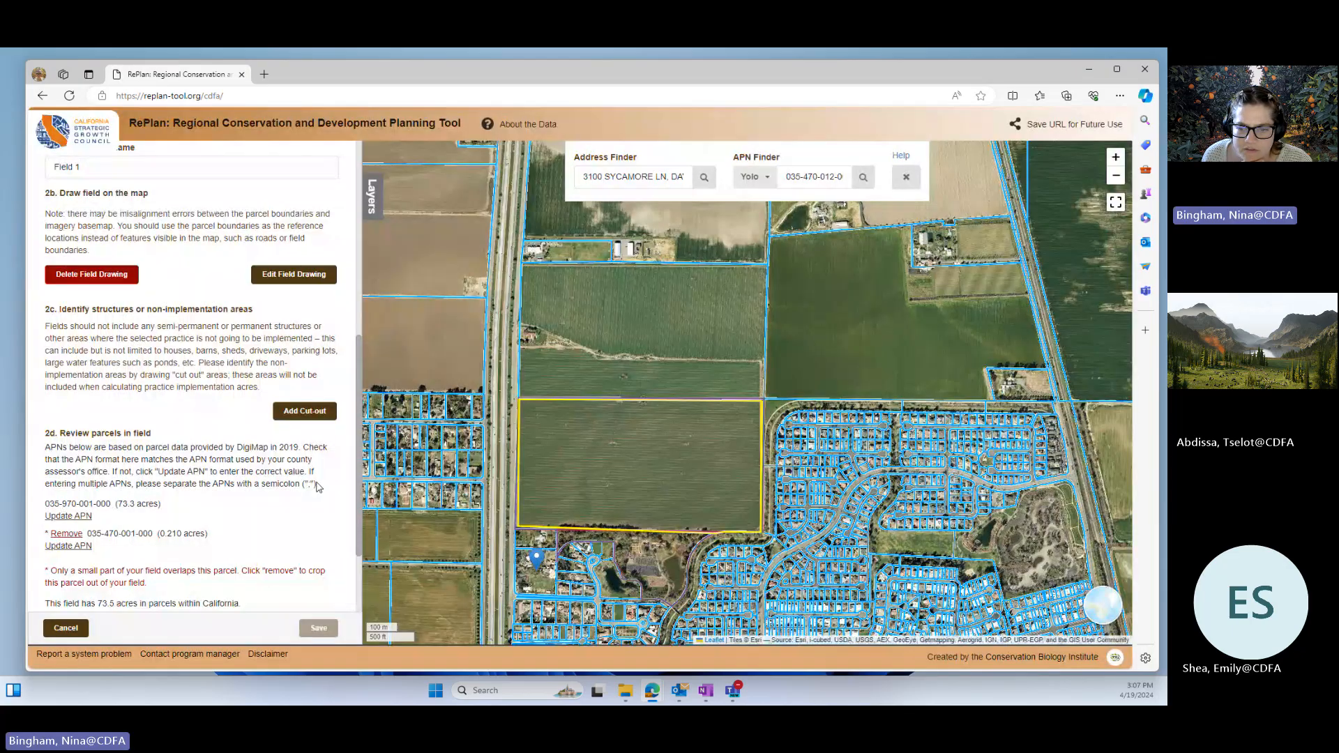
left_click(72, 536)
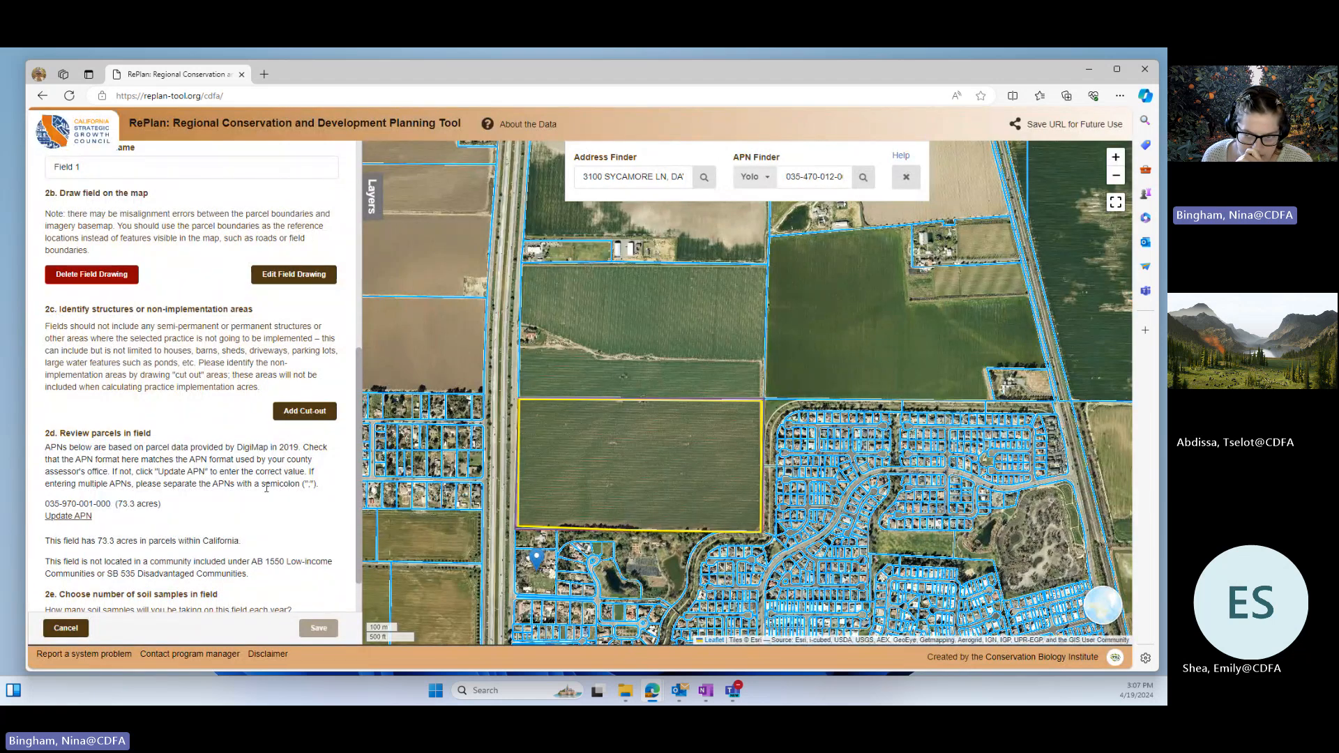
Step: Add a small four-sided cut-out for a non-implementation area inside the field, near the middle of its north edge
scroll(612, 479, "up", 1)
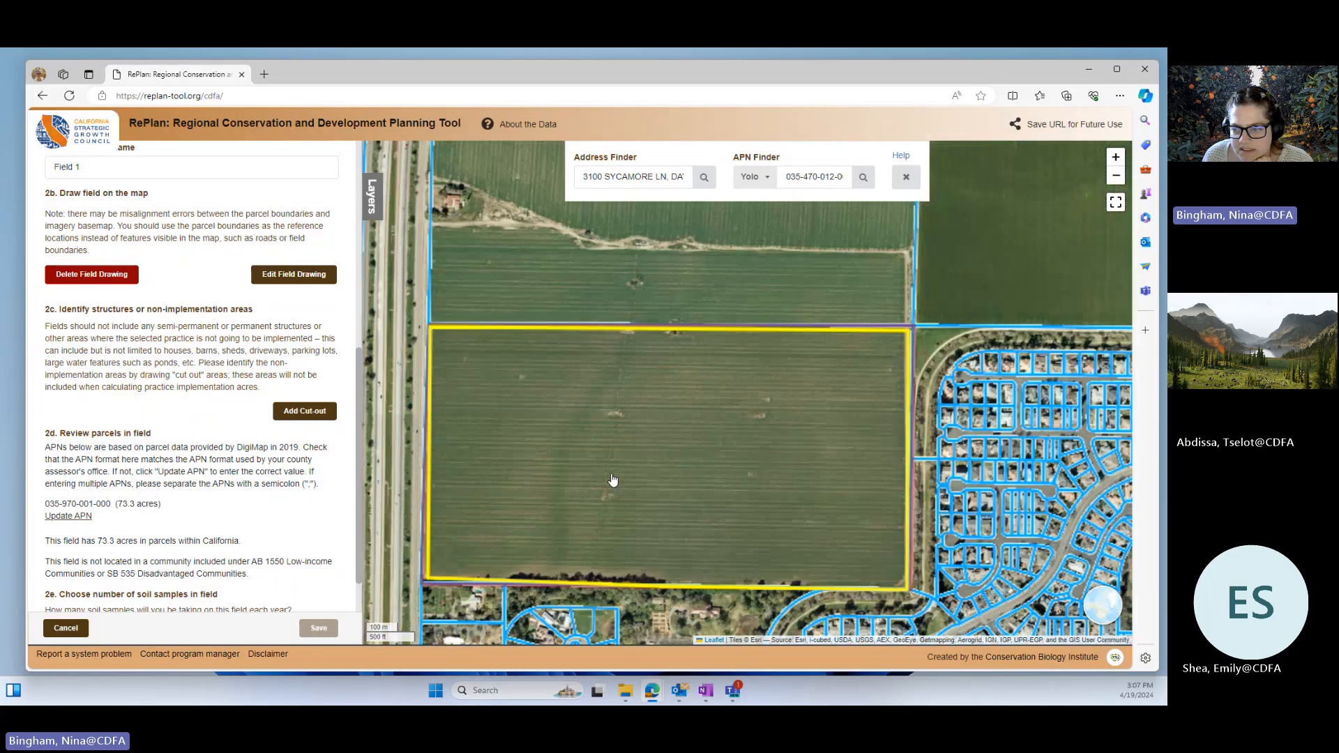
scroll(613, 480, "up", 2)
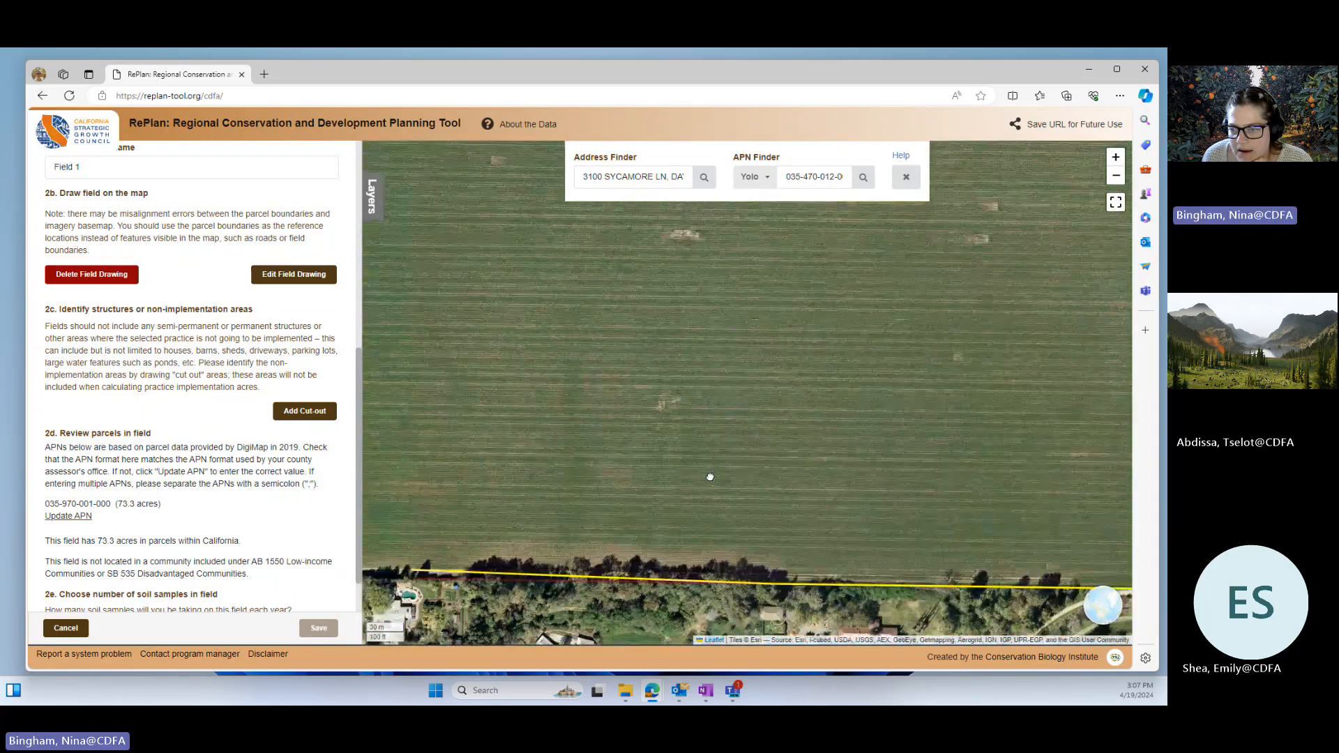
scroll(589, 488, "up", 1)
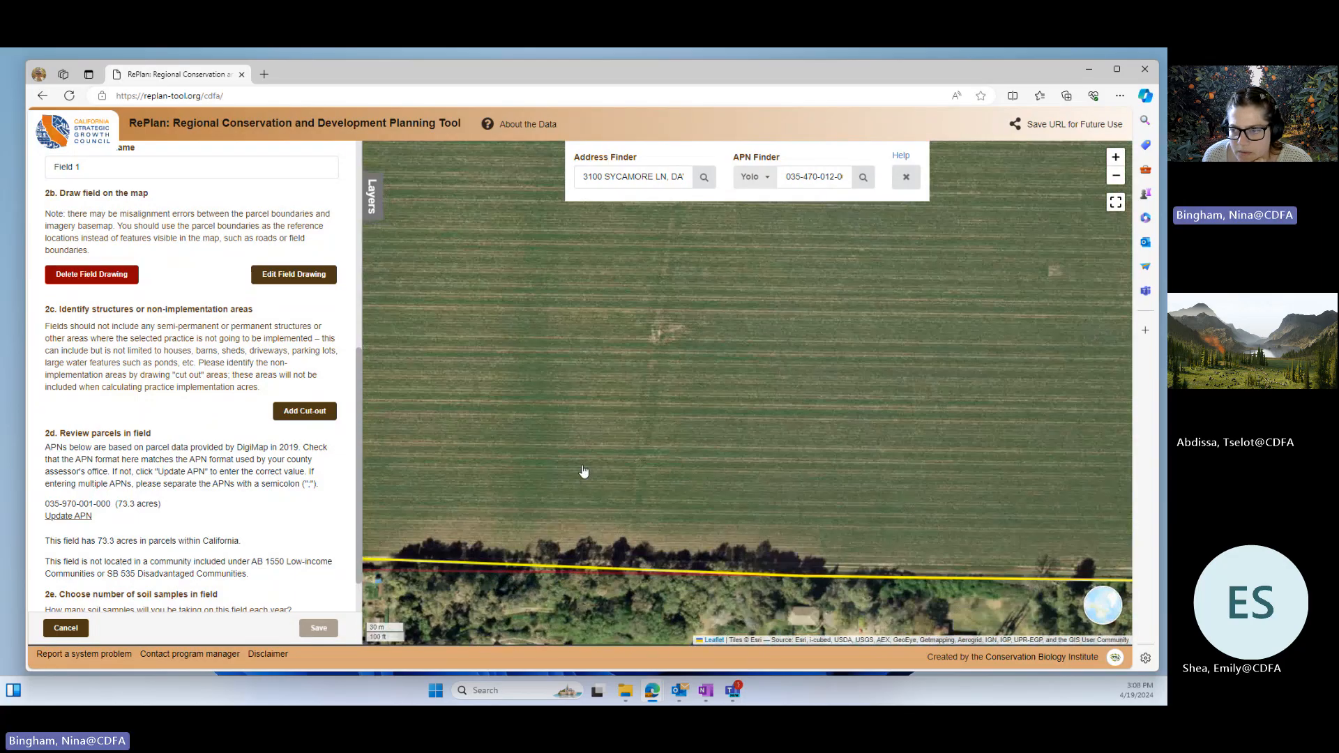
scroll(505, 488, "down", 2)
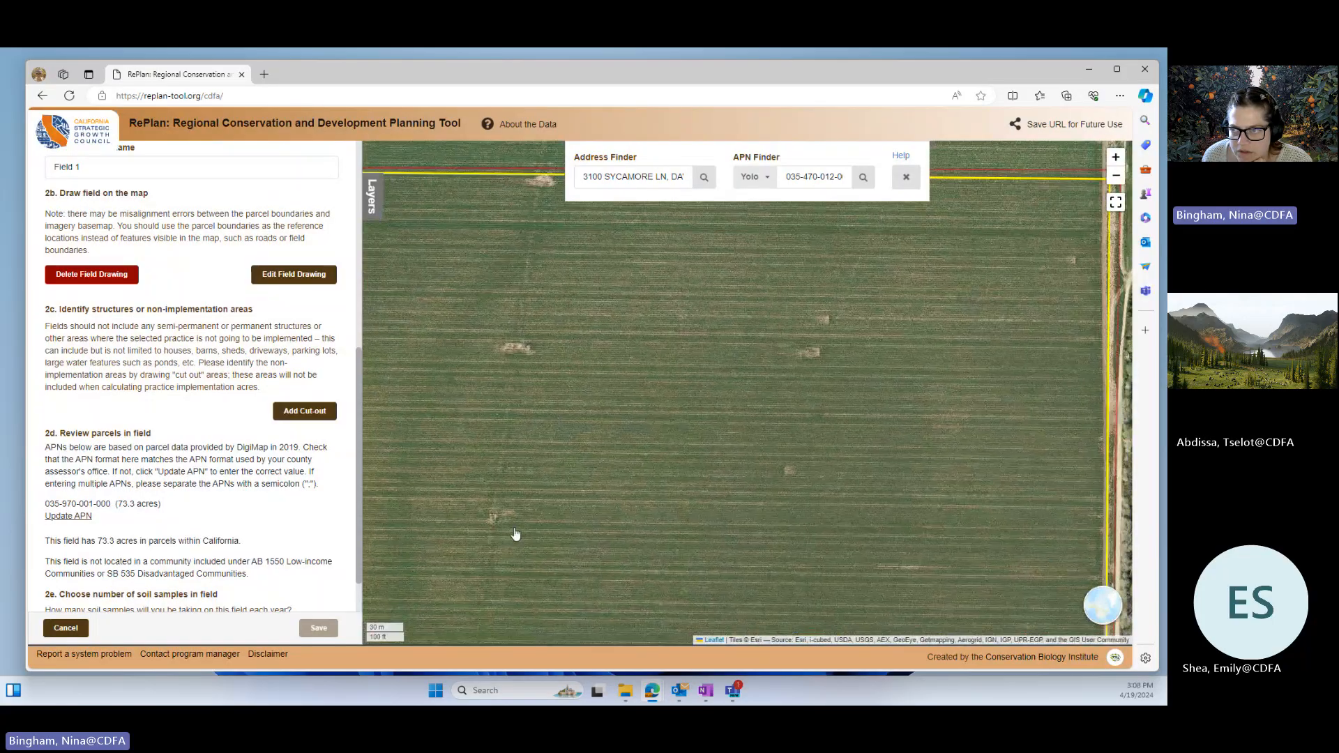
left_click_drag(543, 475, 600, 452)
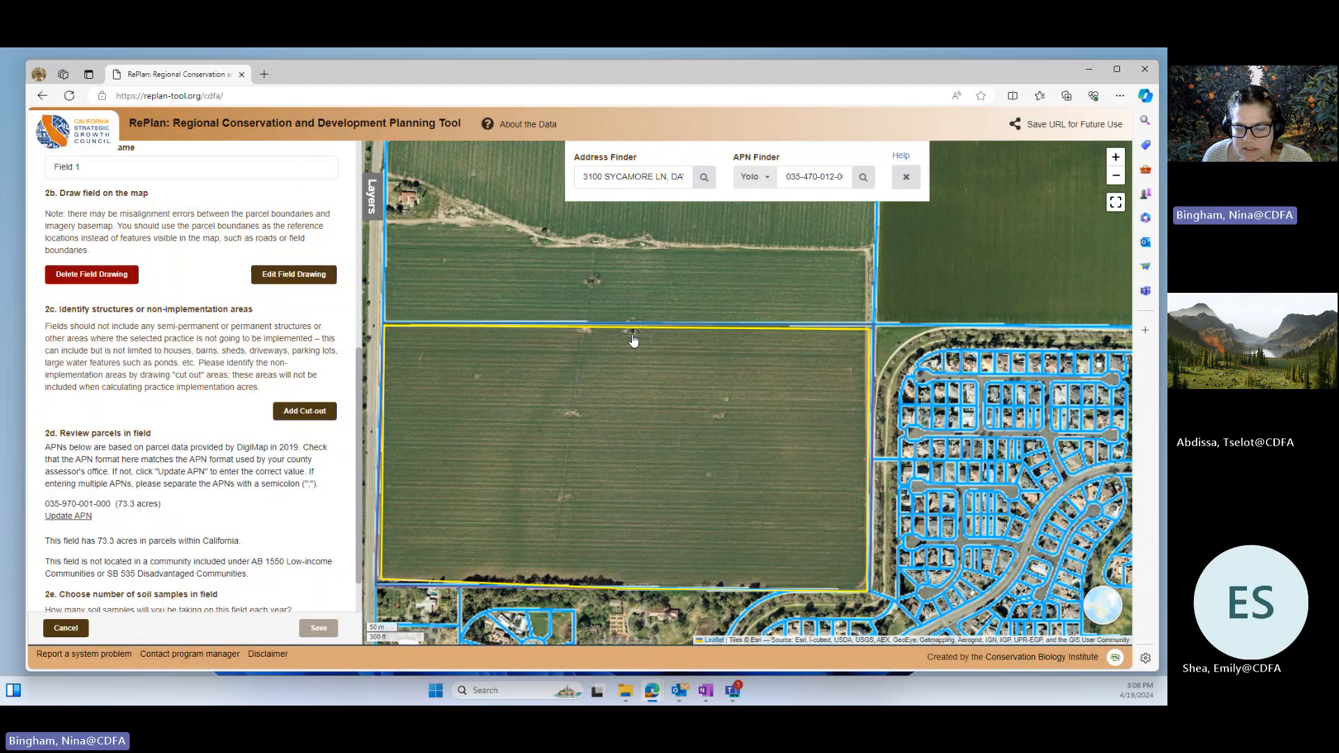
left_click(315, 413)
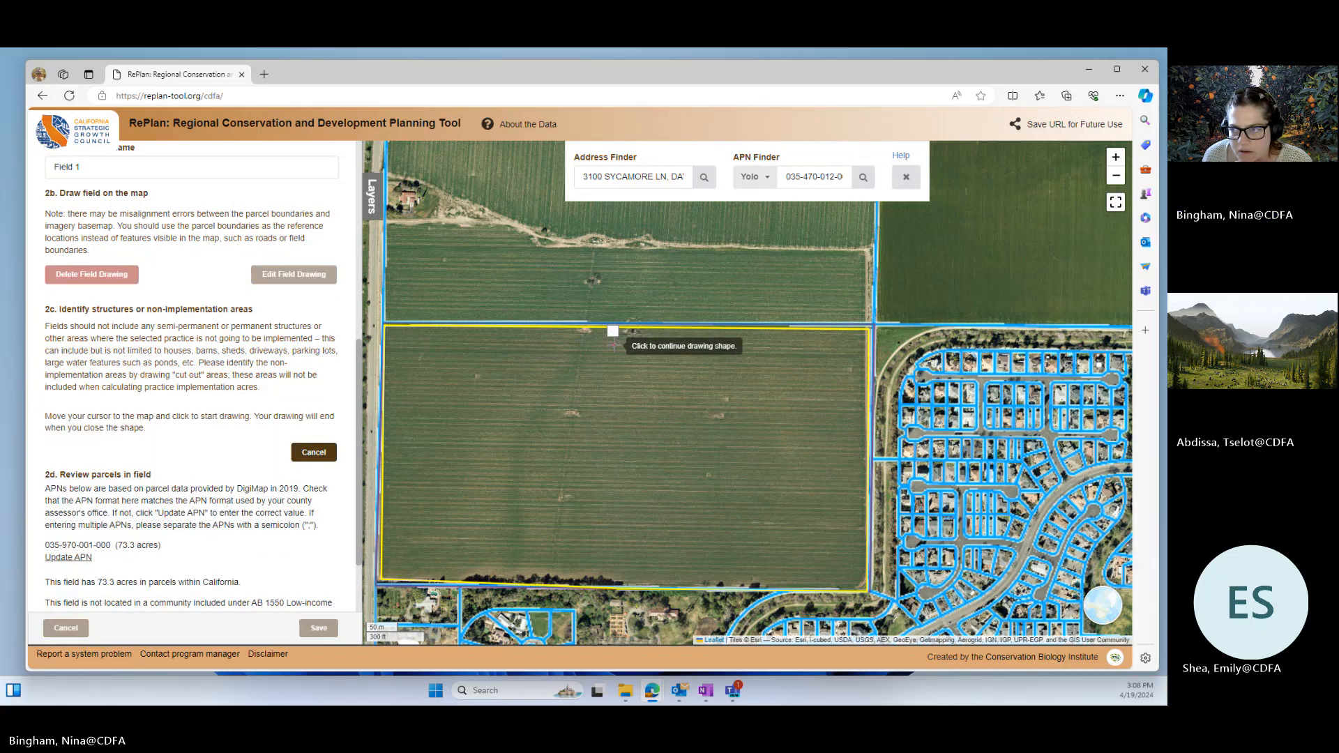
left_click(614, 345)
left_click(650, 345)
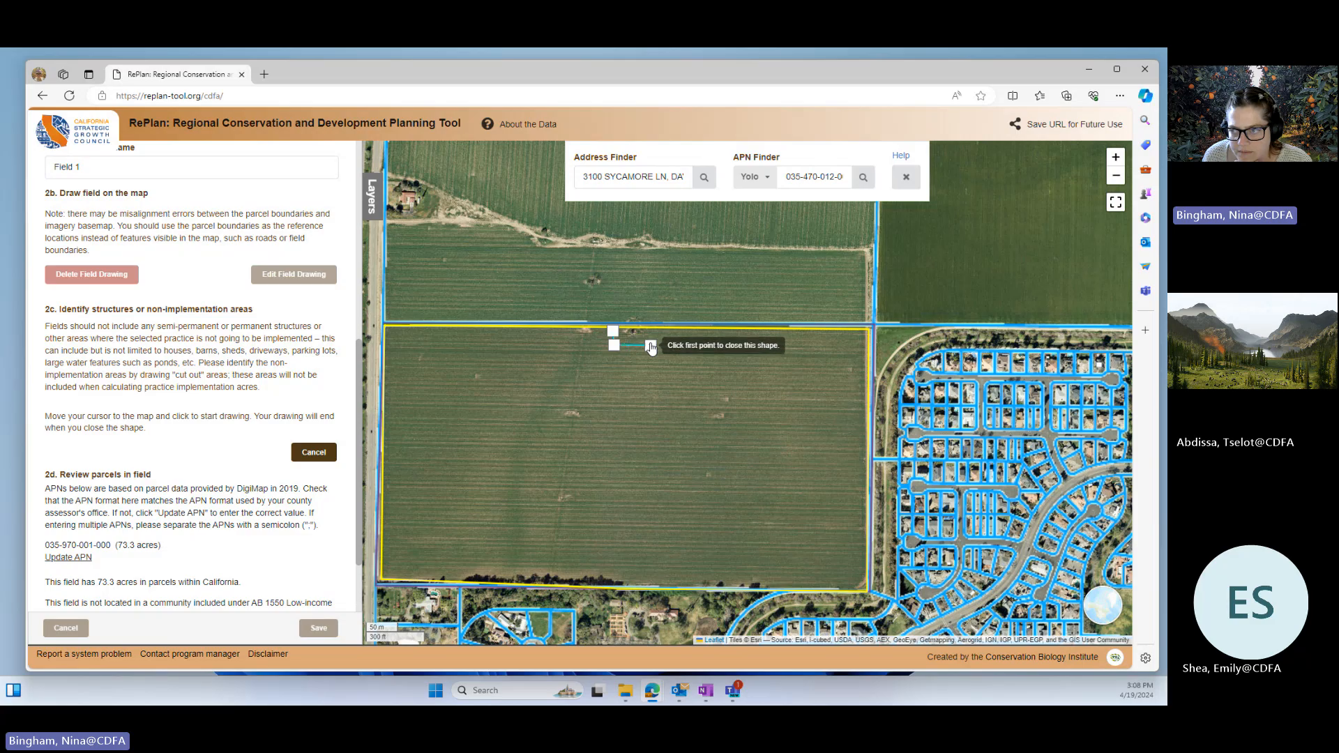
left_click(612, 332)
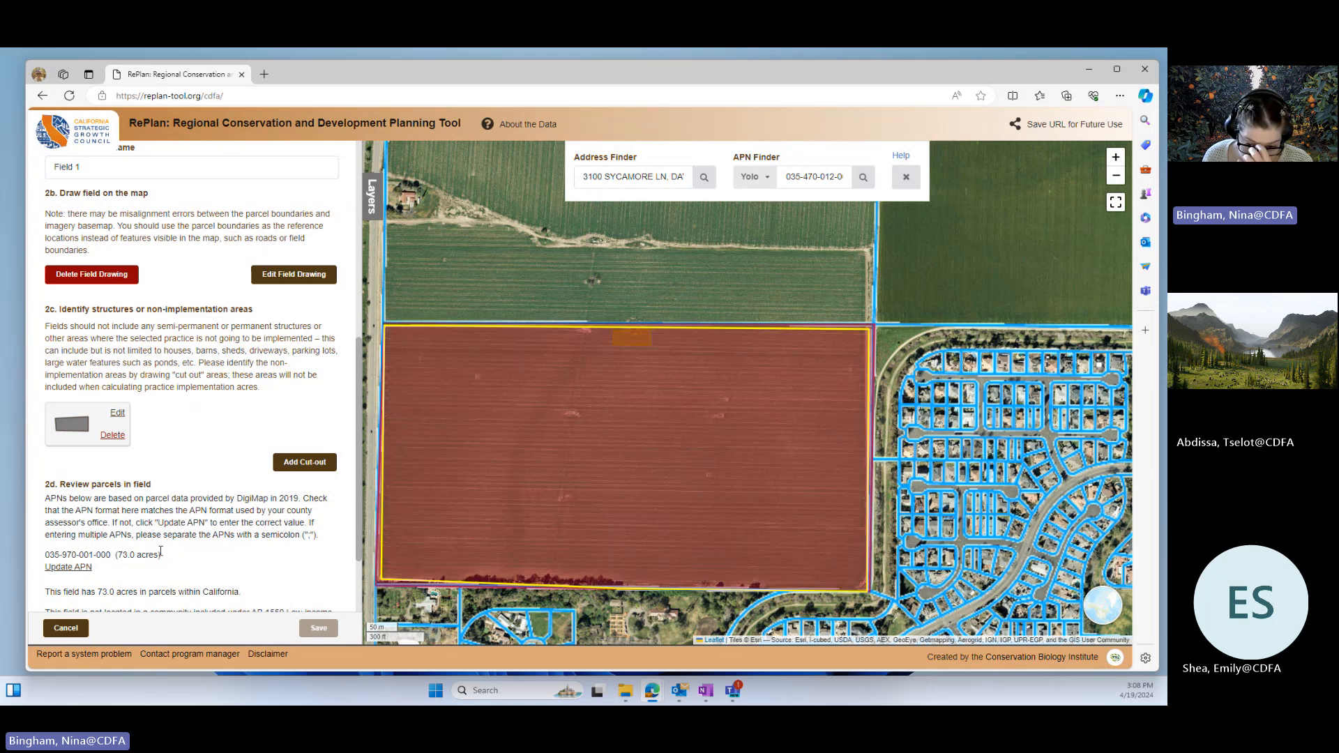
Step: Look through the available numbers of yearly soil samples for the field and their payment amounts
scroll(200, 545, "down", 2)
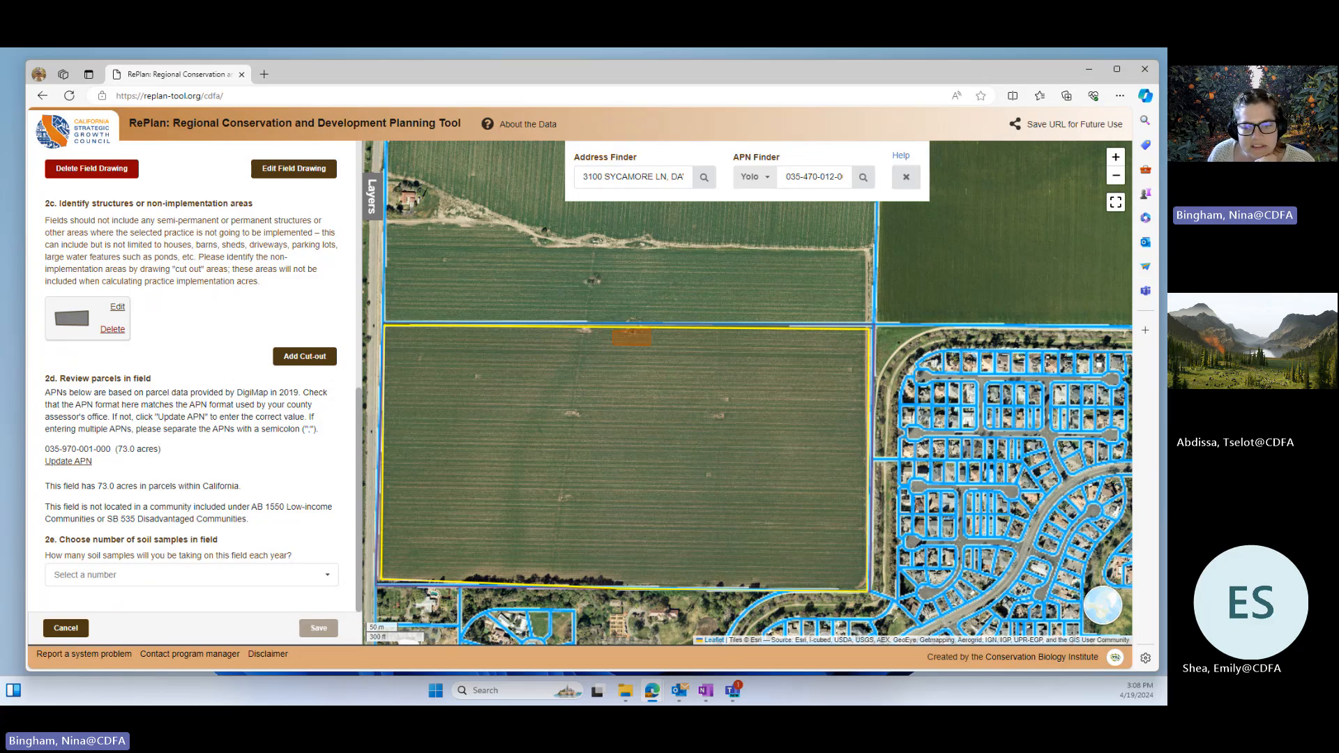
left_click(198, 586)
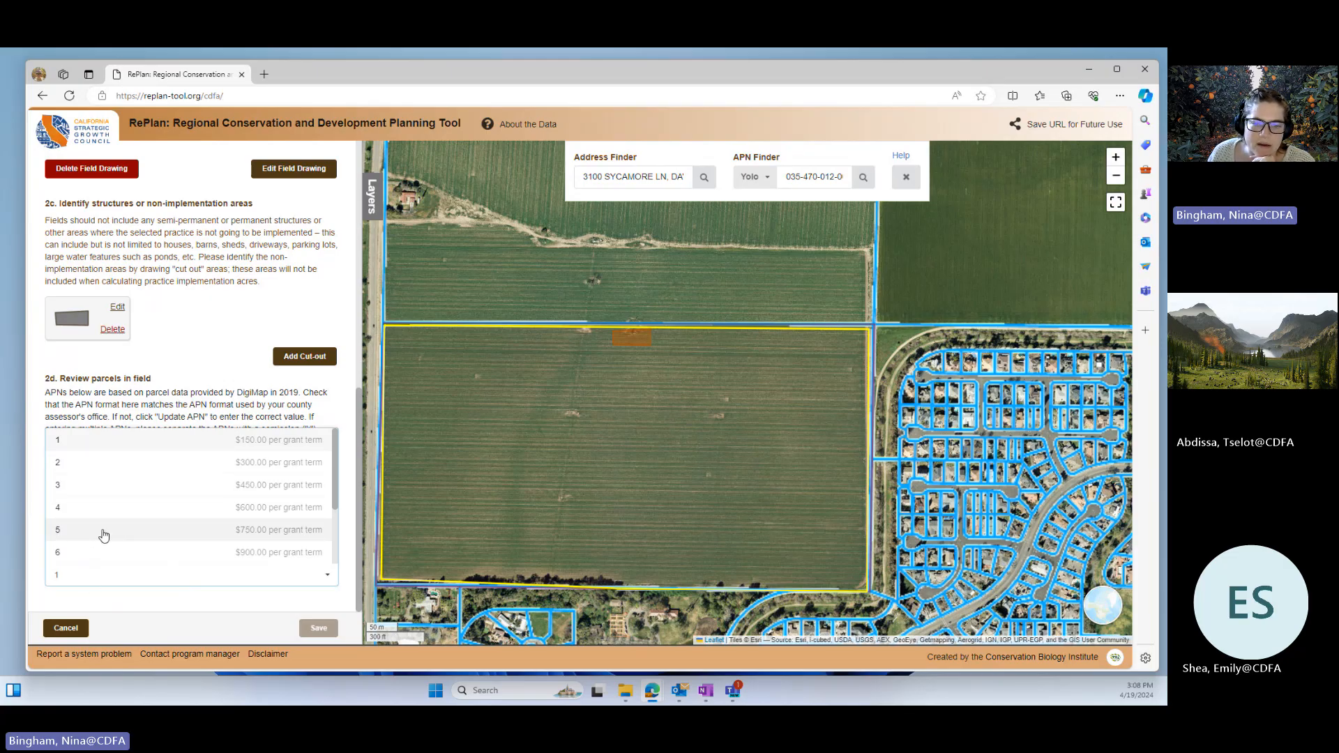
scroll(101, 537, "down", 1)
scroll(111, 562, "down", 1)
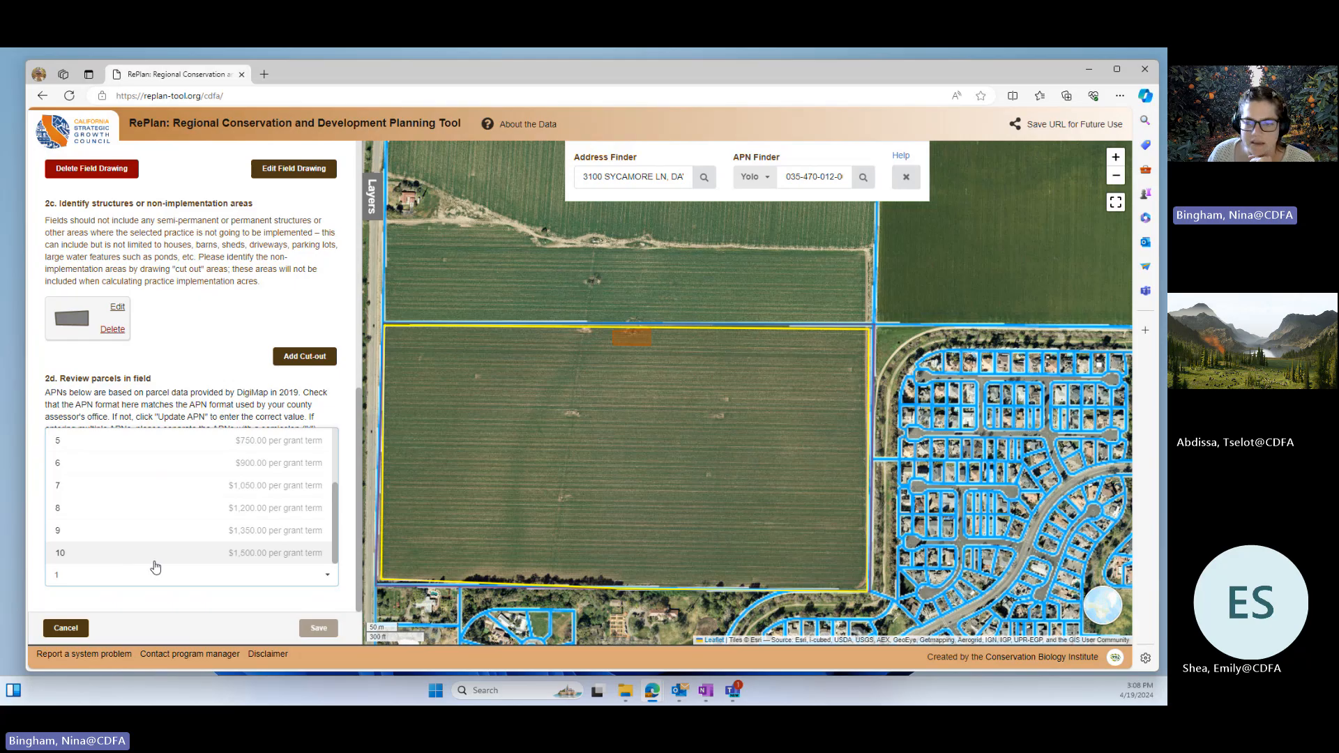
scroll(238, 569, "up", 4)
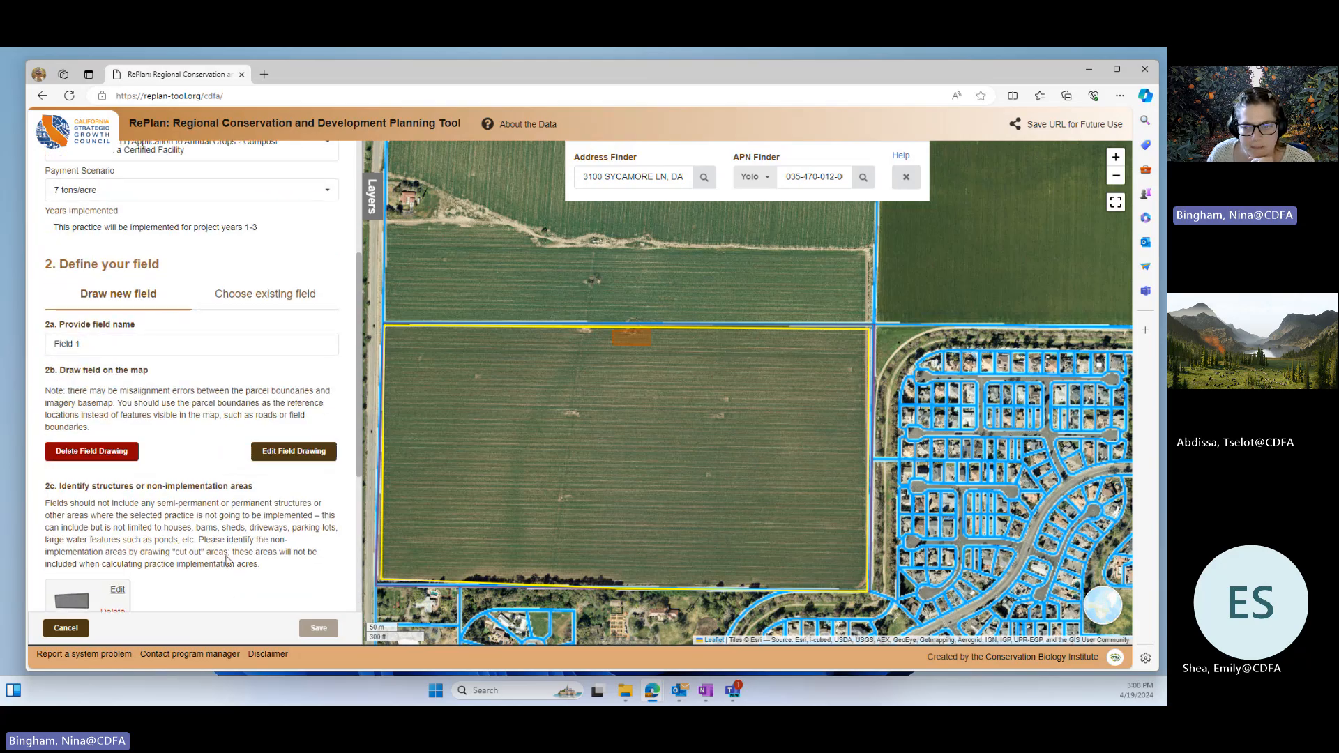
Step: Set the number of soil samples taken on the field each year to 2
scroll(224, 552, "down", 3)
scroll(223, 553, "down", 1)
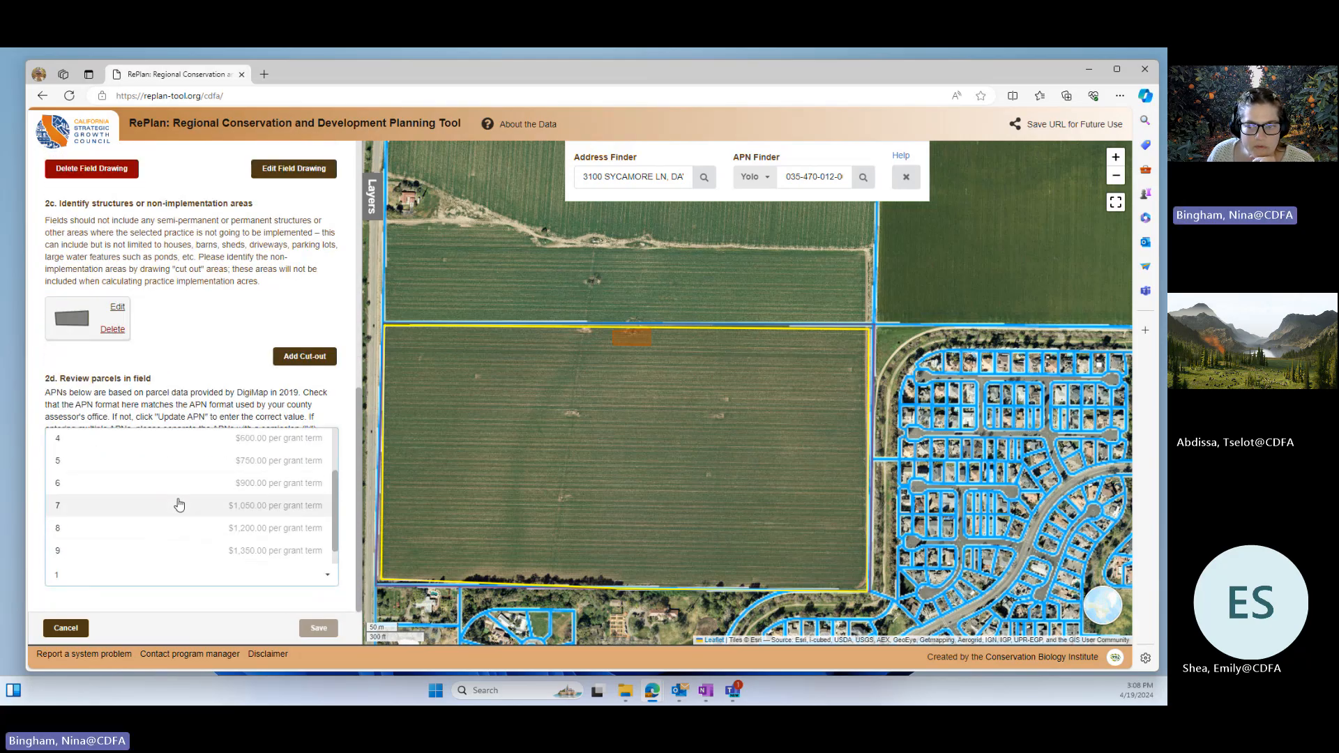
scroll(210, 527, "up", 2)
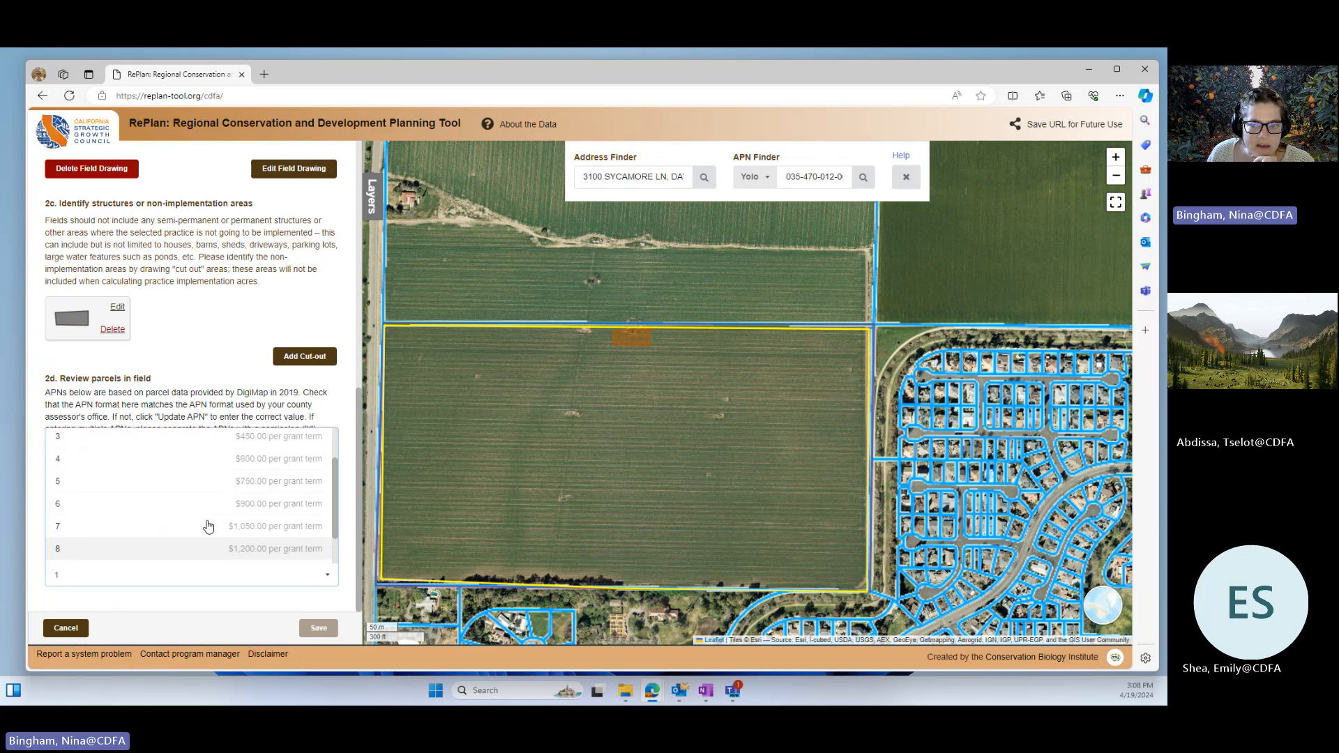
scroll(181, 519, "up", 1)
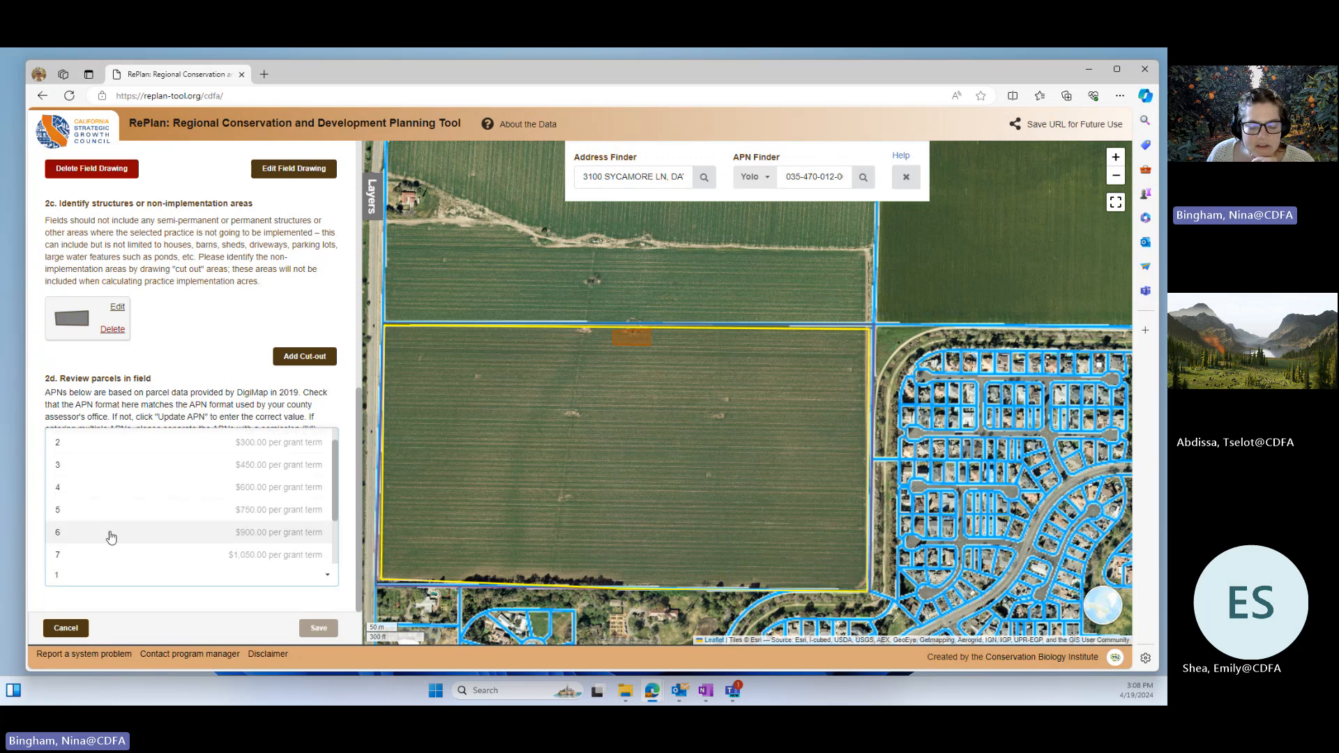
left_click(105, 442)
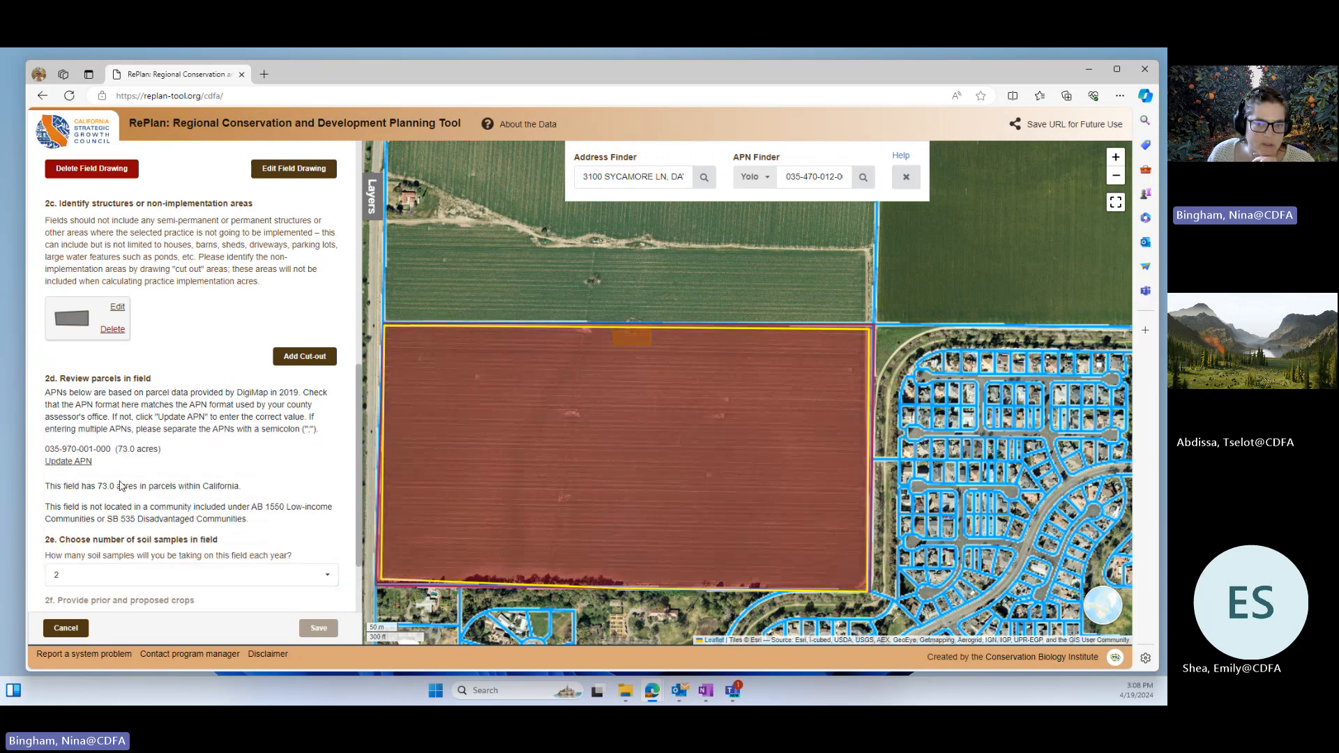
Step: Enter tomato as the prior crop grown on the field in the past year
scroll(213, 537, "down", 2)
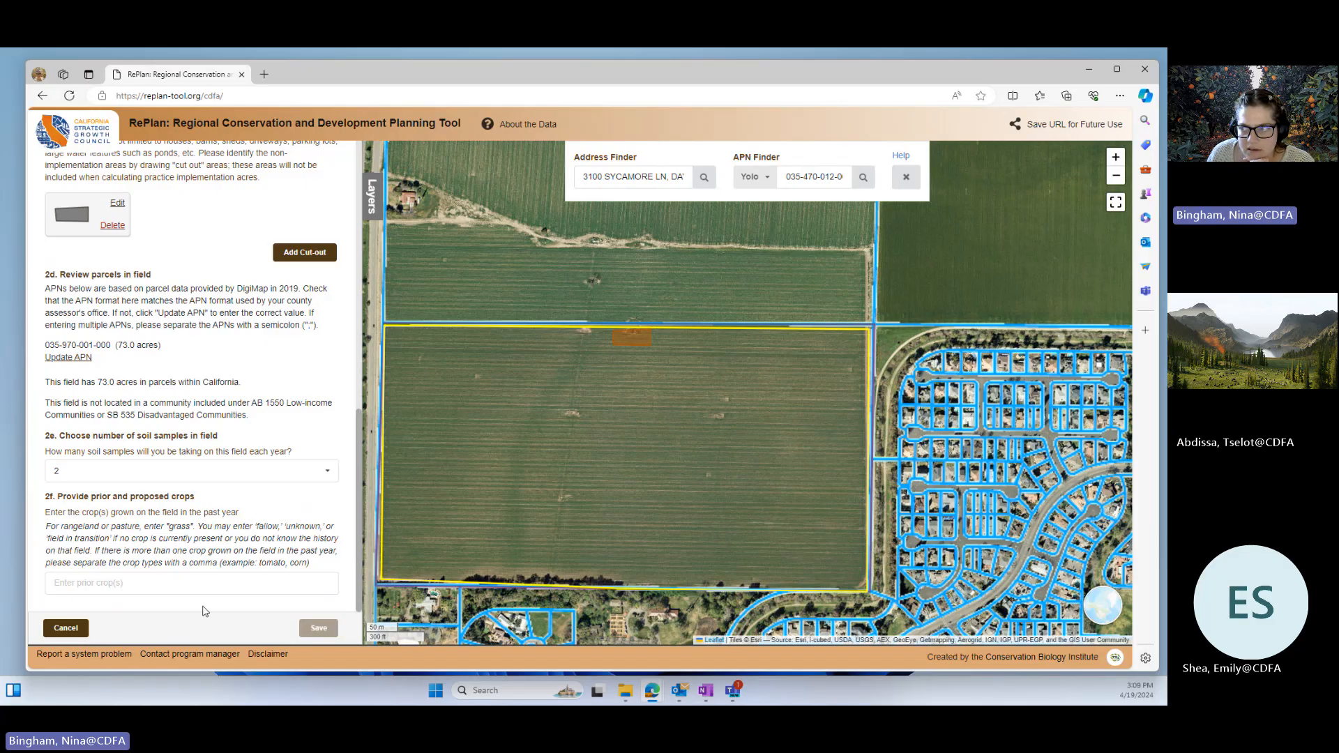
left_click(124, 583)
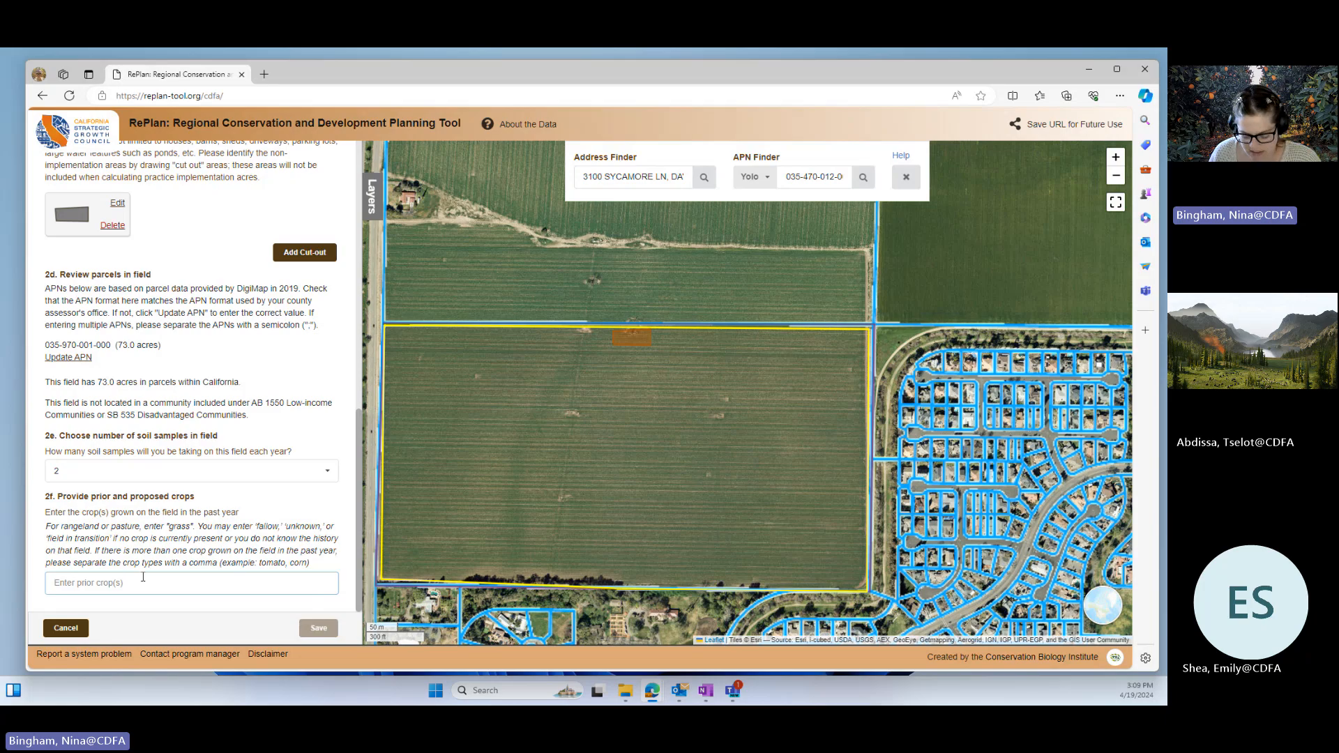
type("tomatoe")
key("BackSpace")
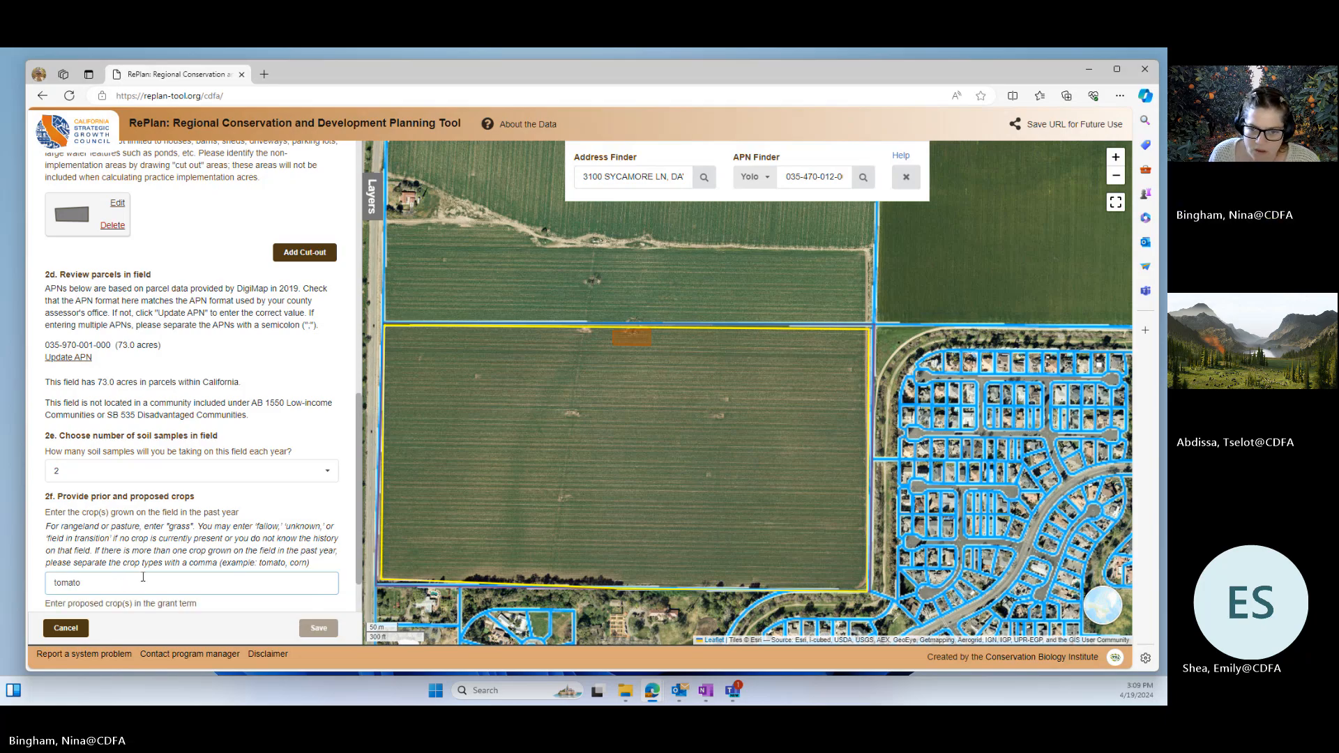
Step: Enter tomato as the proposed crop in the grant term, review the practice costs, and save the compost application practice
scroll(143, 577, "down", 1)
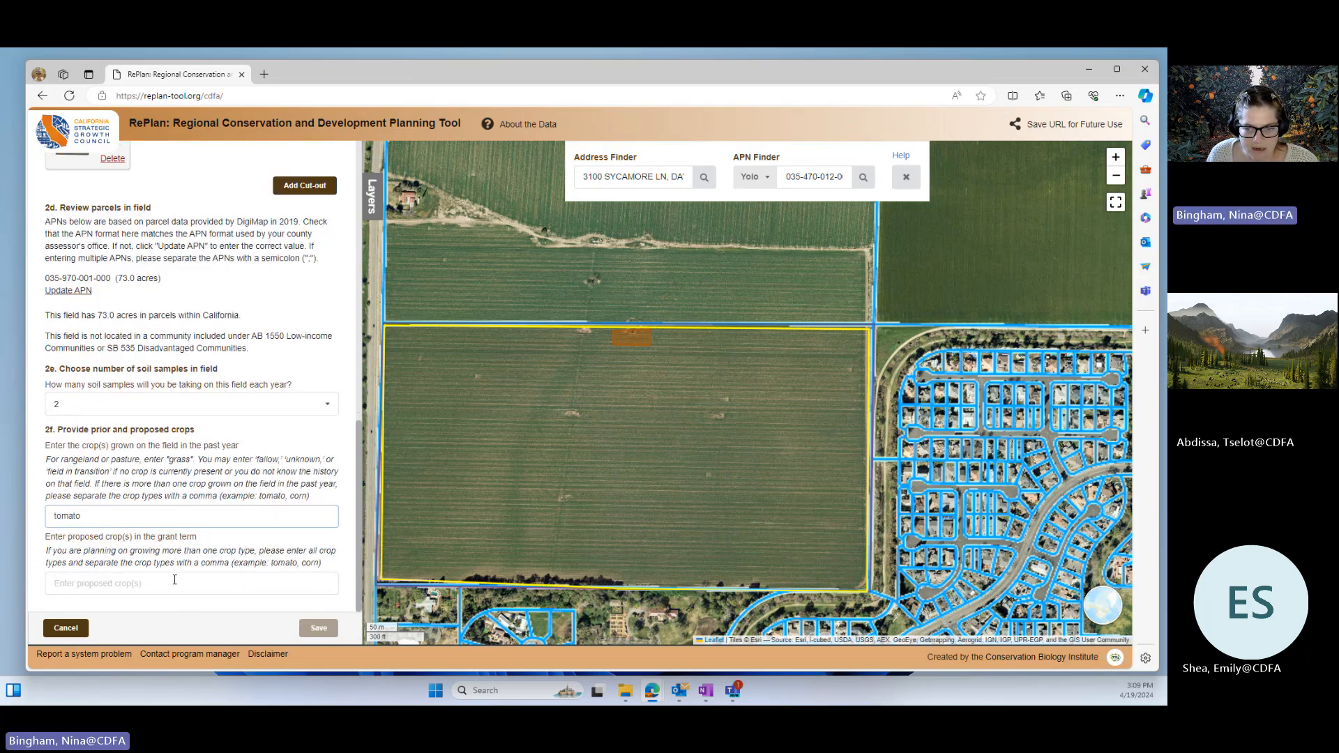
left_click(174, 580)
type("tomato")
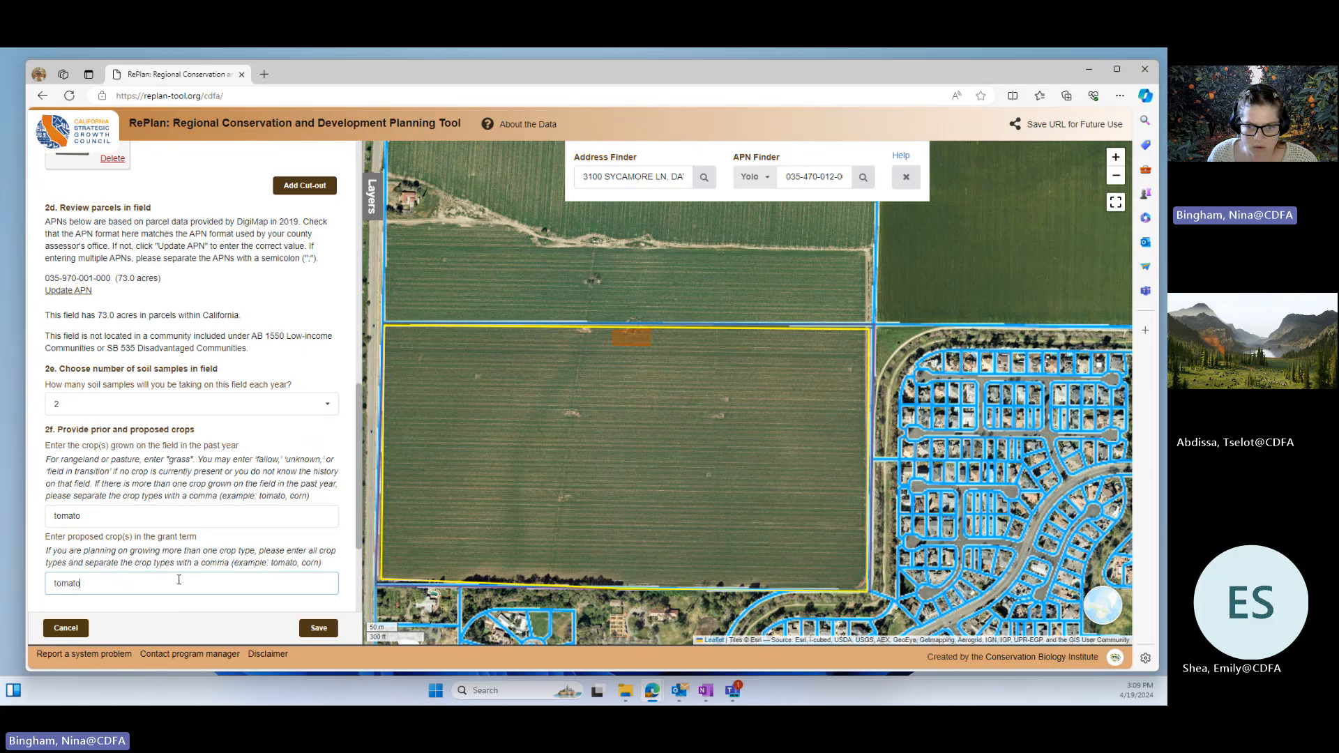
scroll(179, 580, "down", 3)
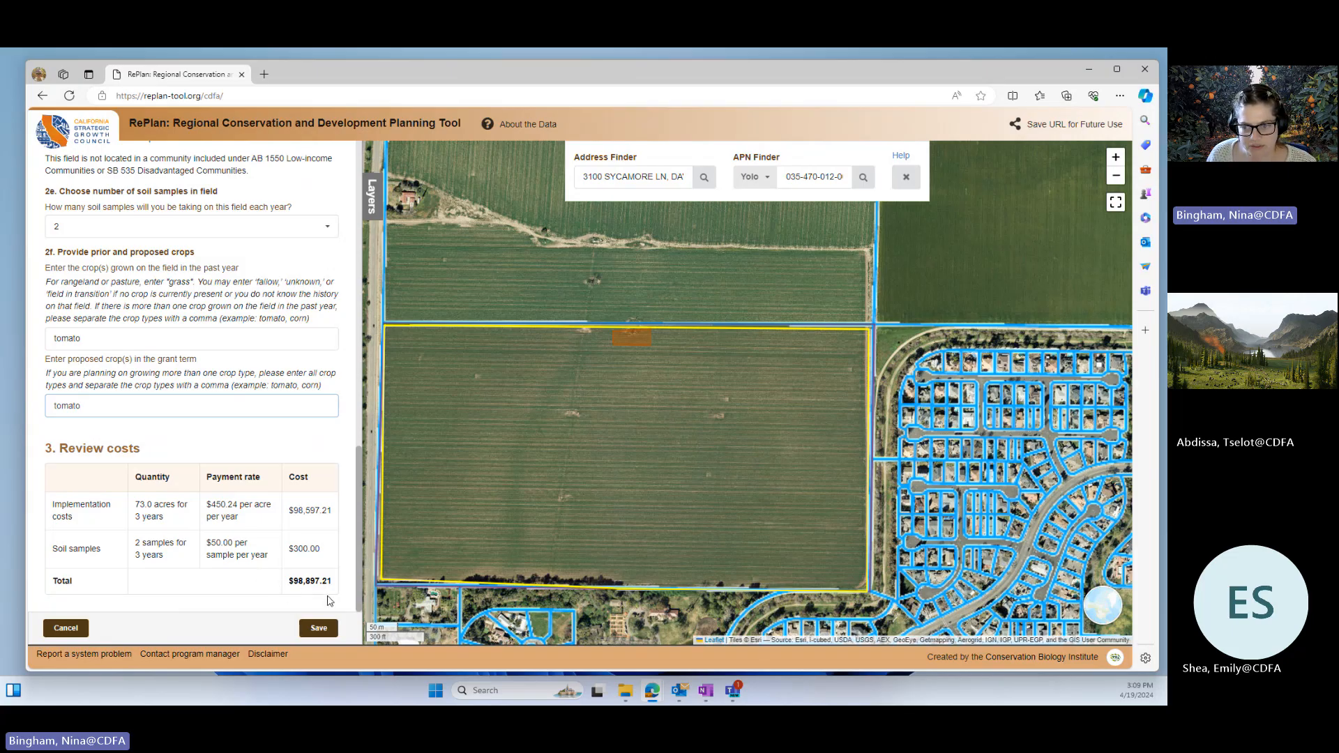
left_click(314, 634)
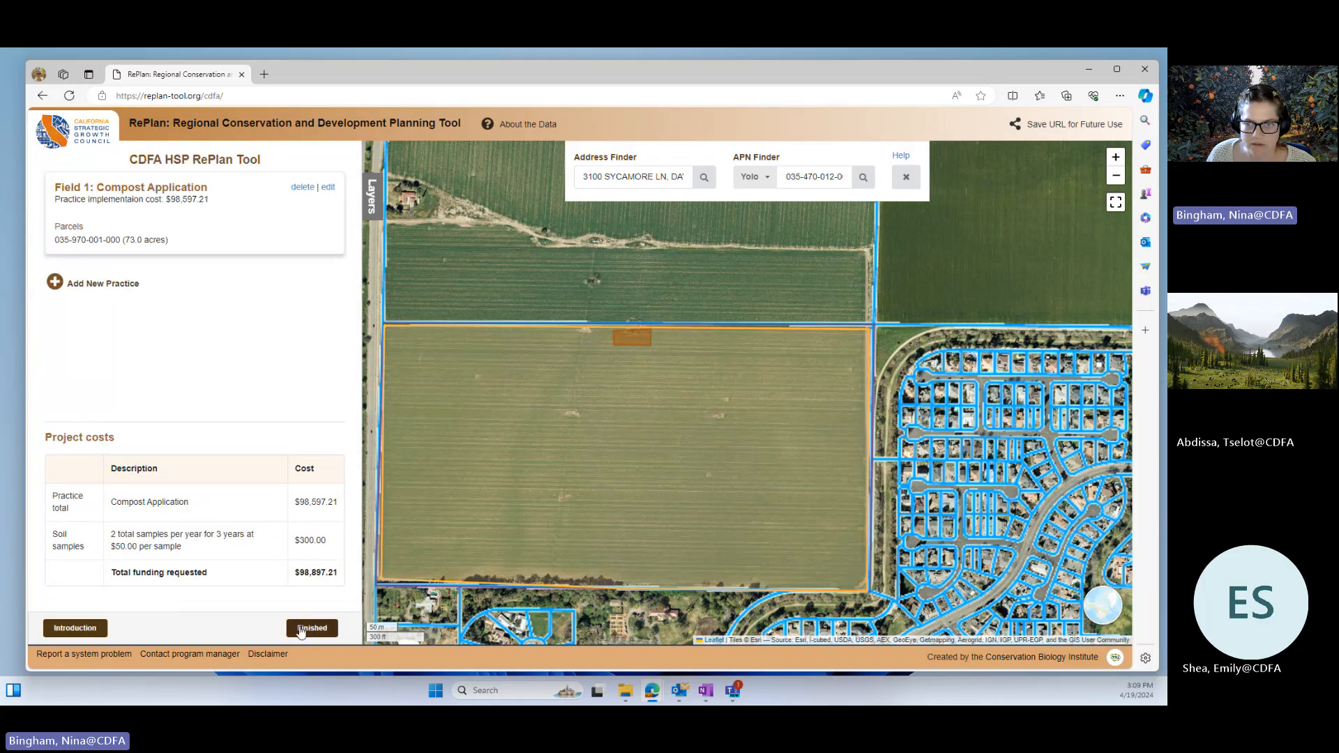
Step: Add a new Cropland practice of Cover Crop, answering No to its current or previous-year implementation
left_click(101, 286)
left_click(107, 245)
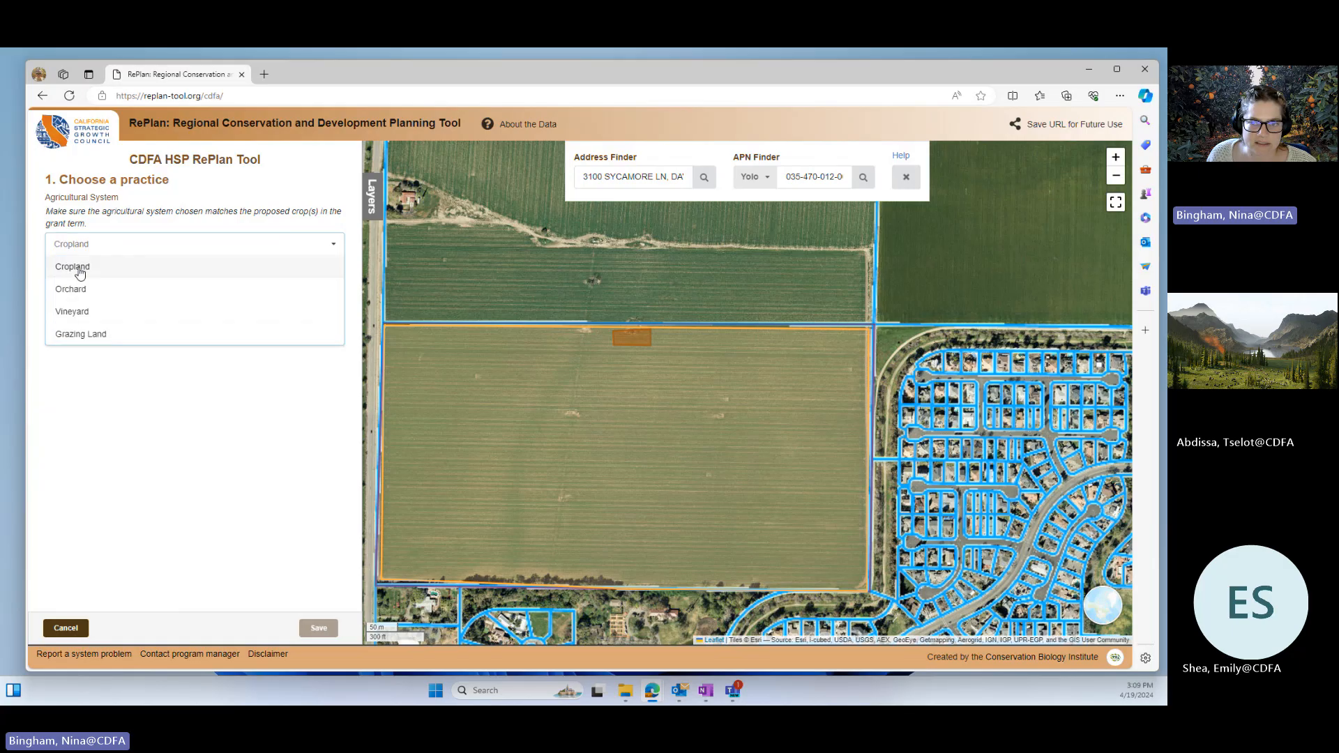
left_click(80, 270)
left_click(77, 284)
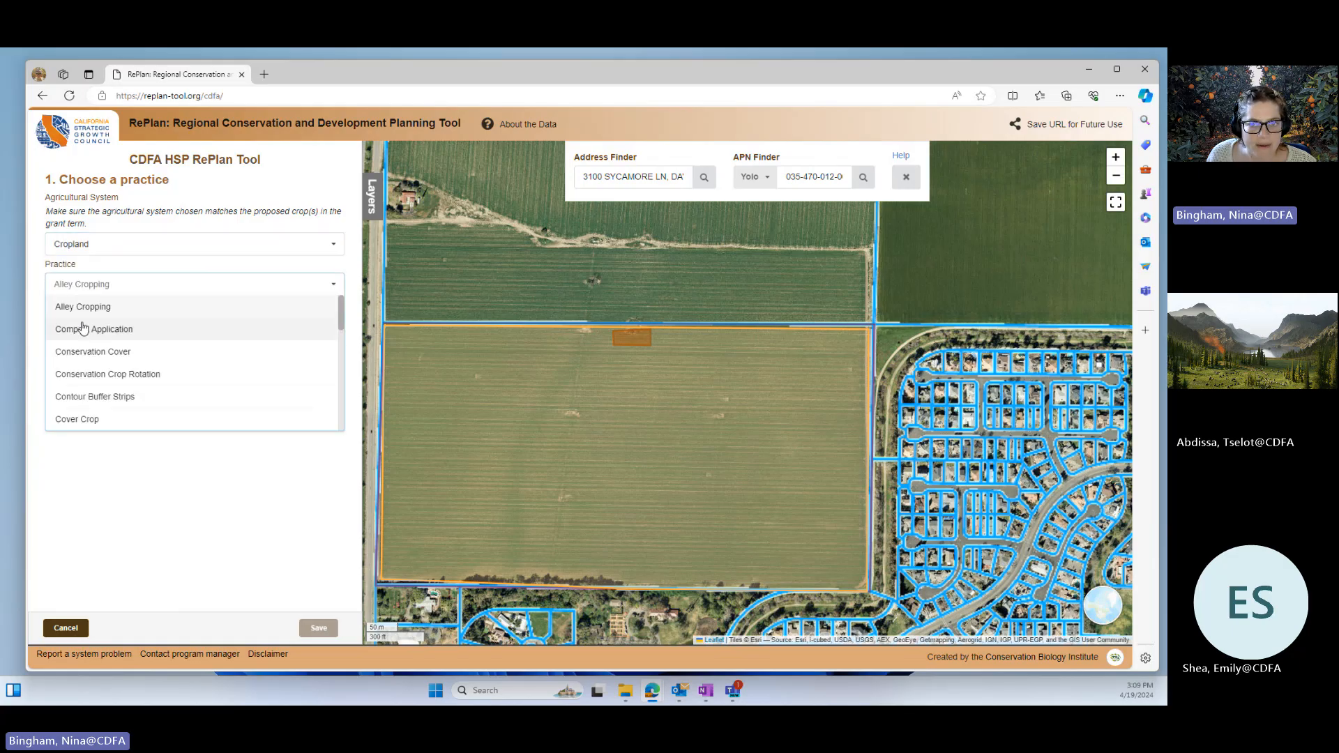
left_click(78, 419)
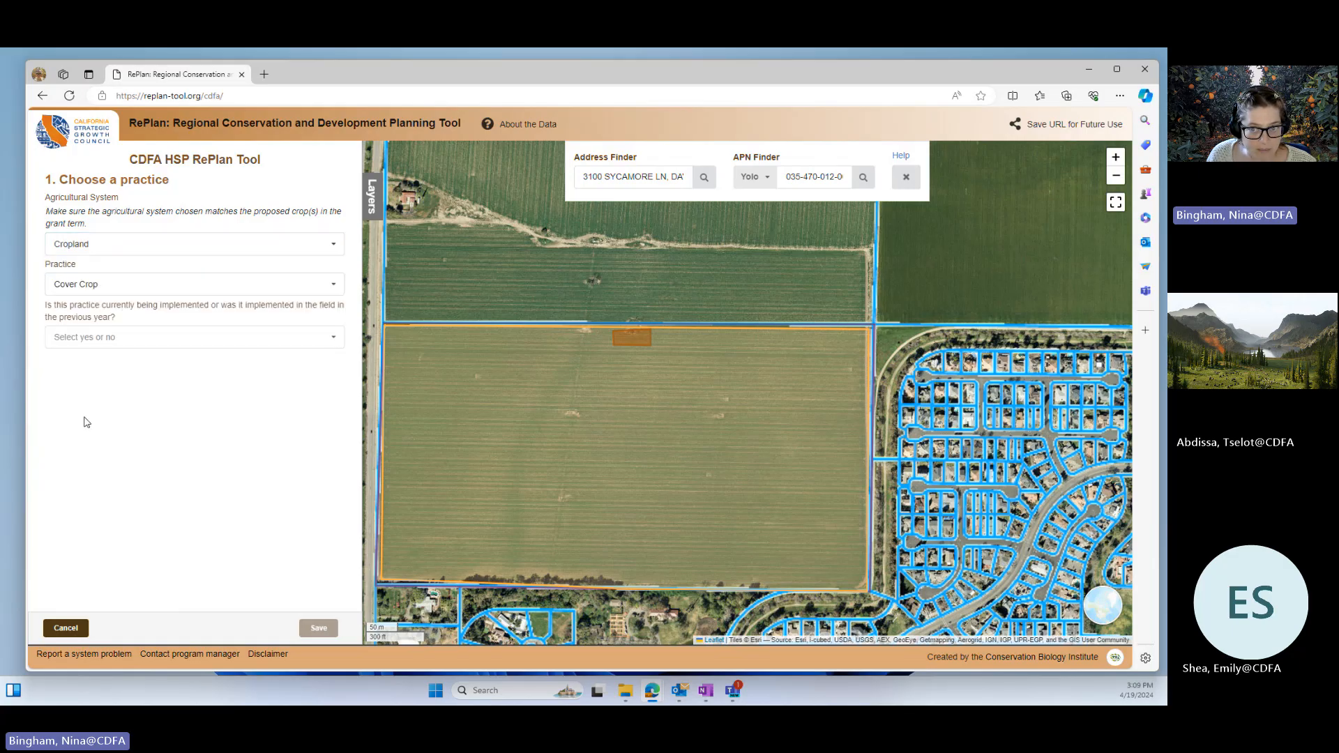
left_click(92, 339)
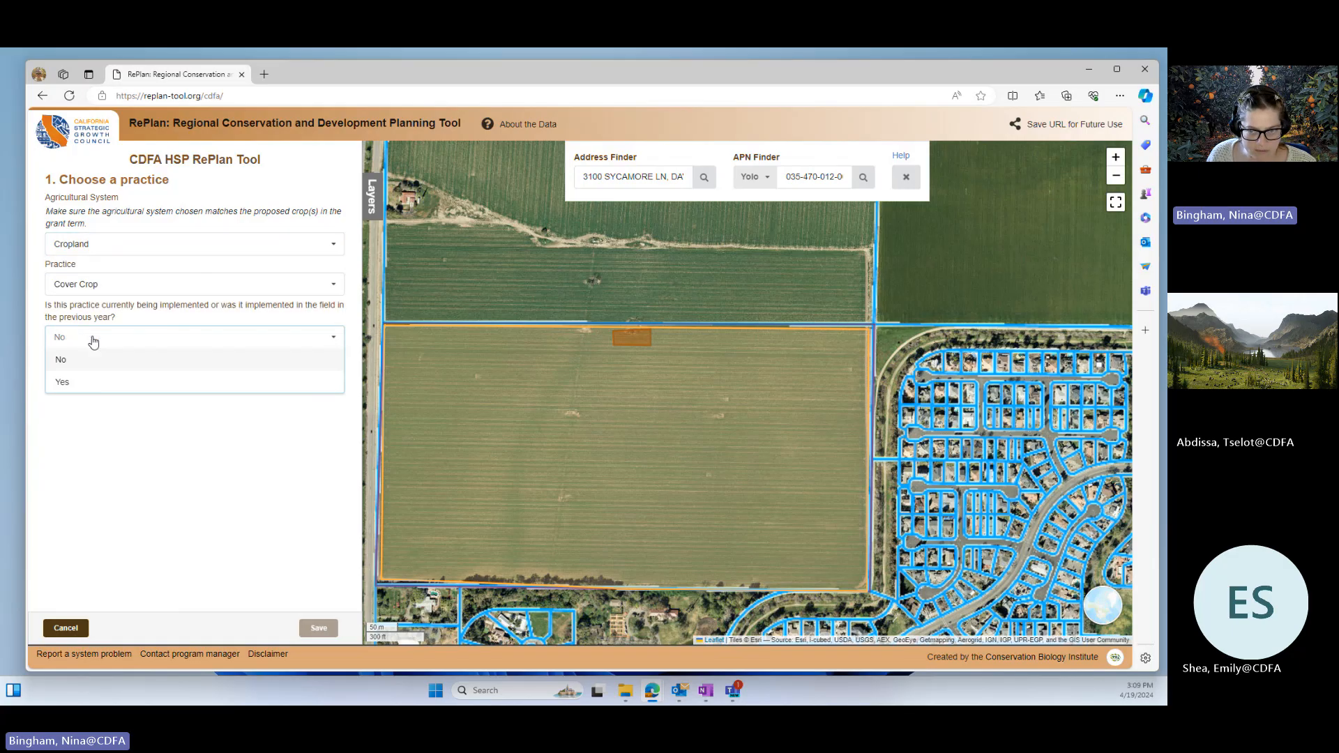
left_click(63, 365)
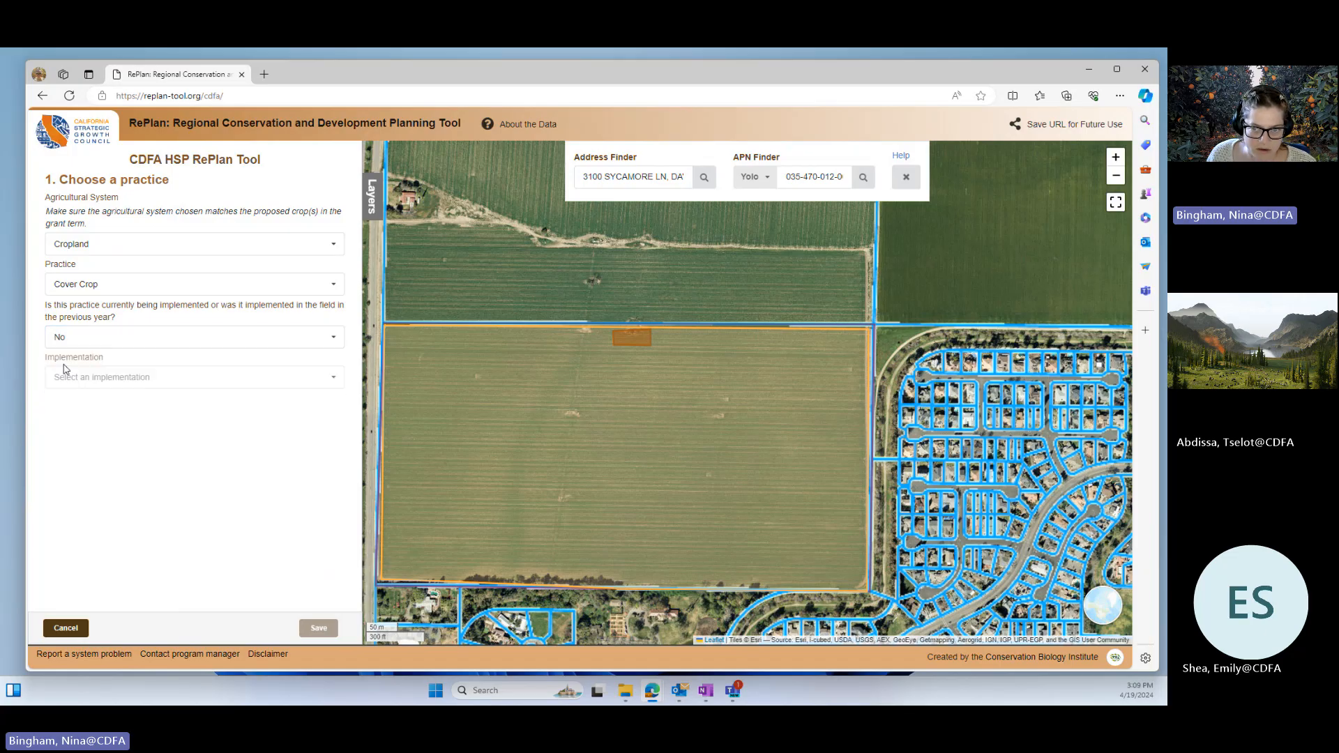
Step: Set the implementation to Add Legume Seasonal Cover Crop to Irrigated Cropland, with the Multiple species payment scenario
left_click(100, 380)
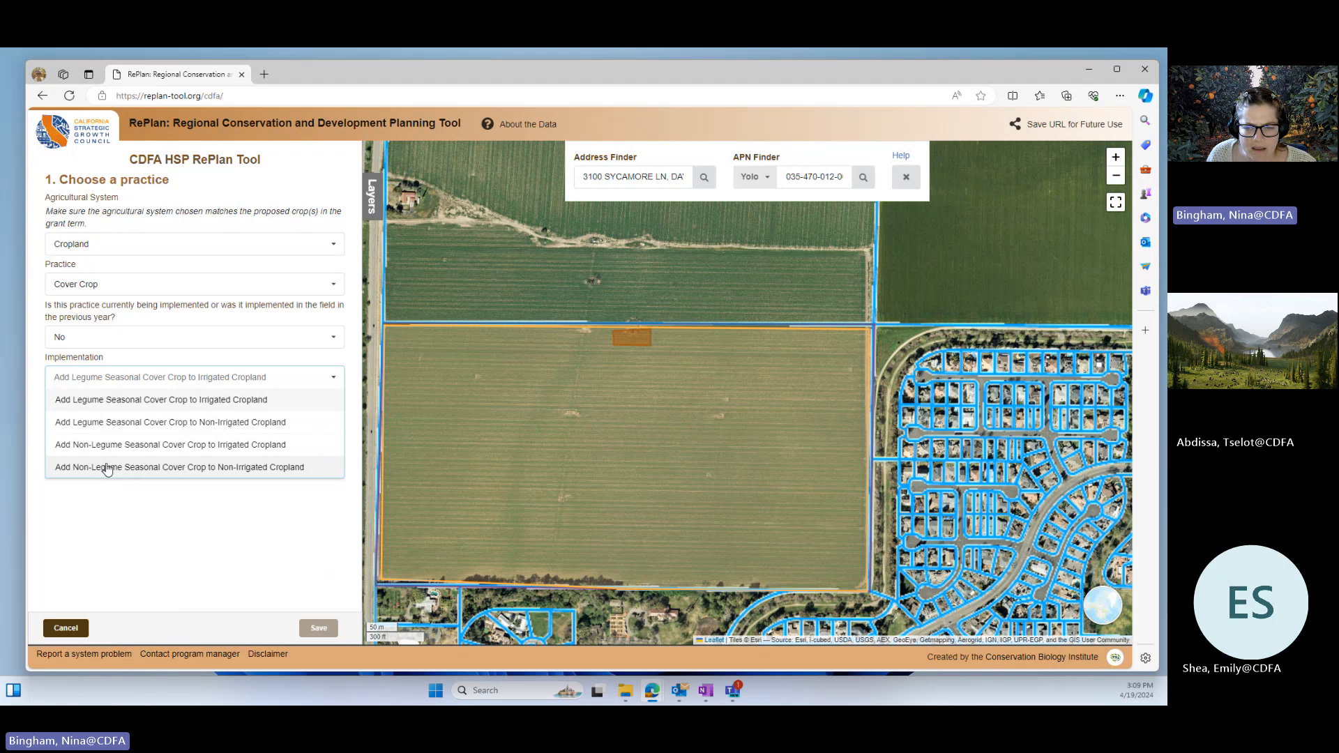
left_click(111, 402)
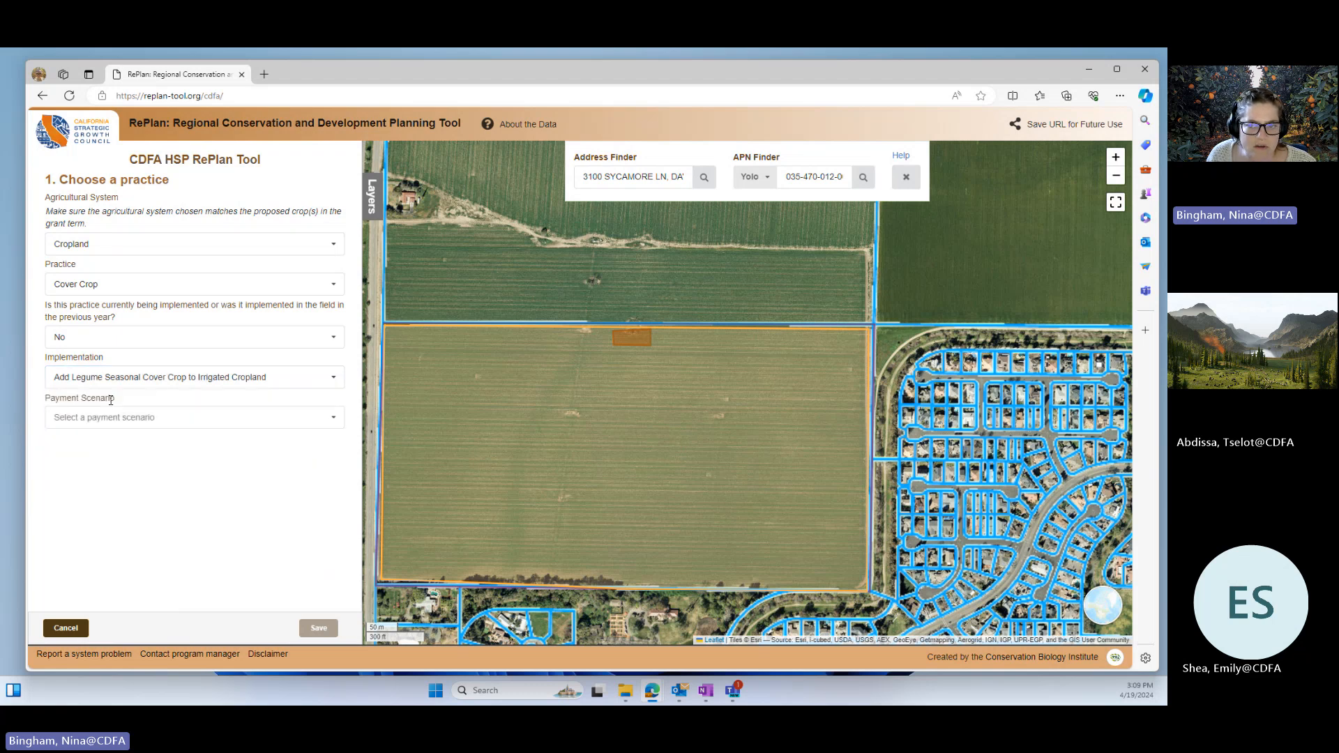
left_click(109, 418)
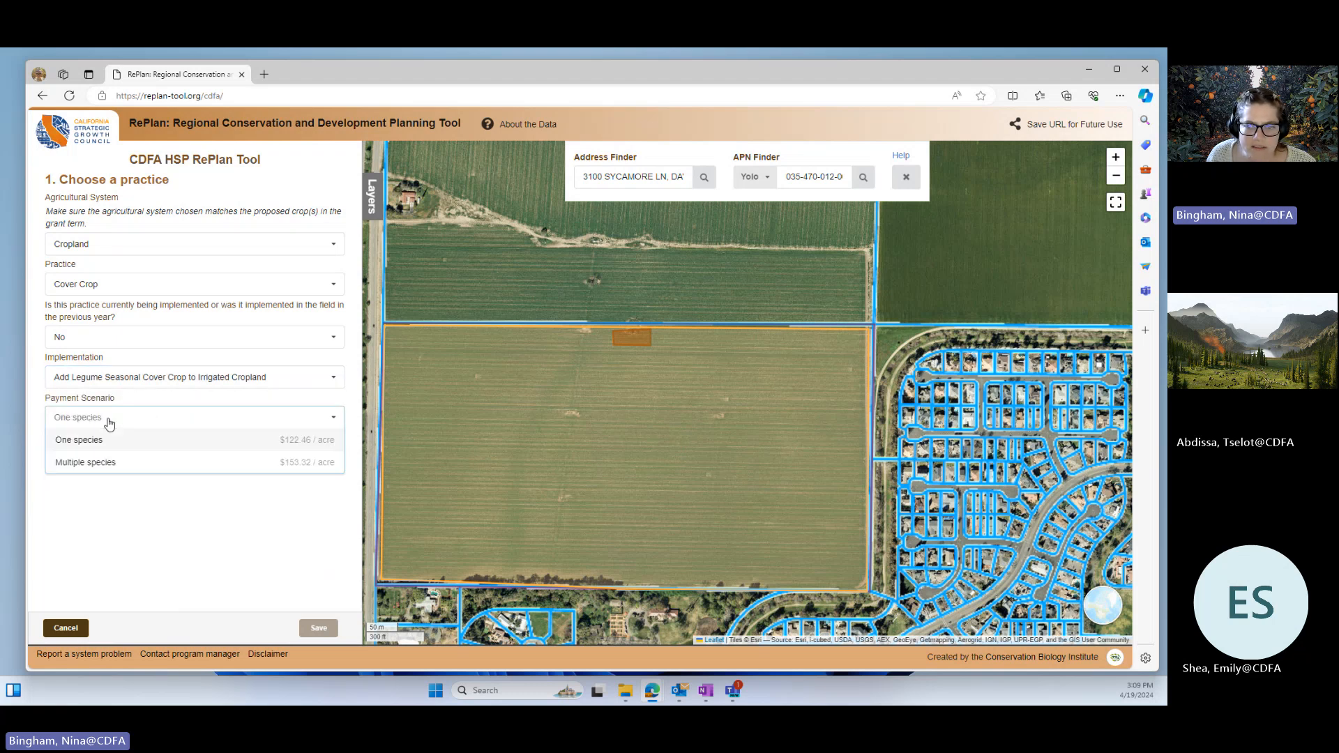
left_click(83, 463)
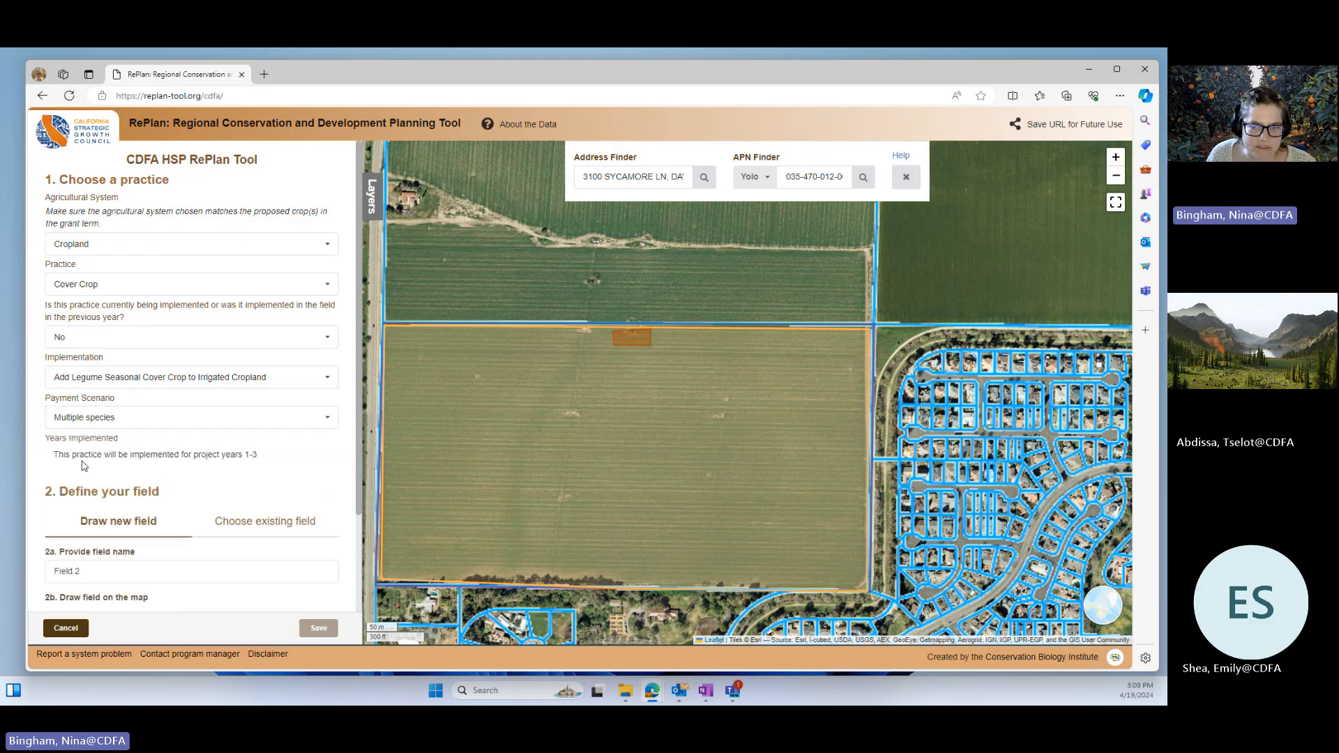
Step: Use the existing Field 1 for the cover crop practice instead of drawing a new field
scroll(79, 438, "down", 2)
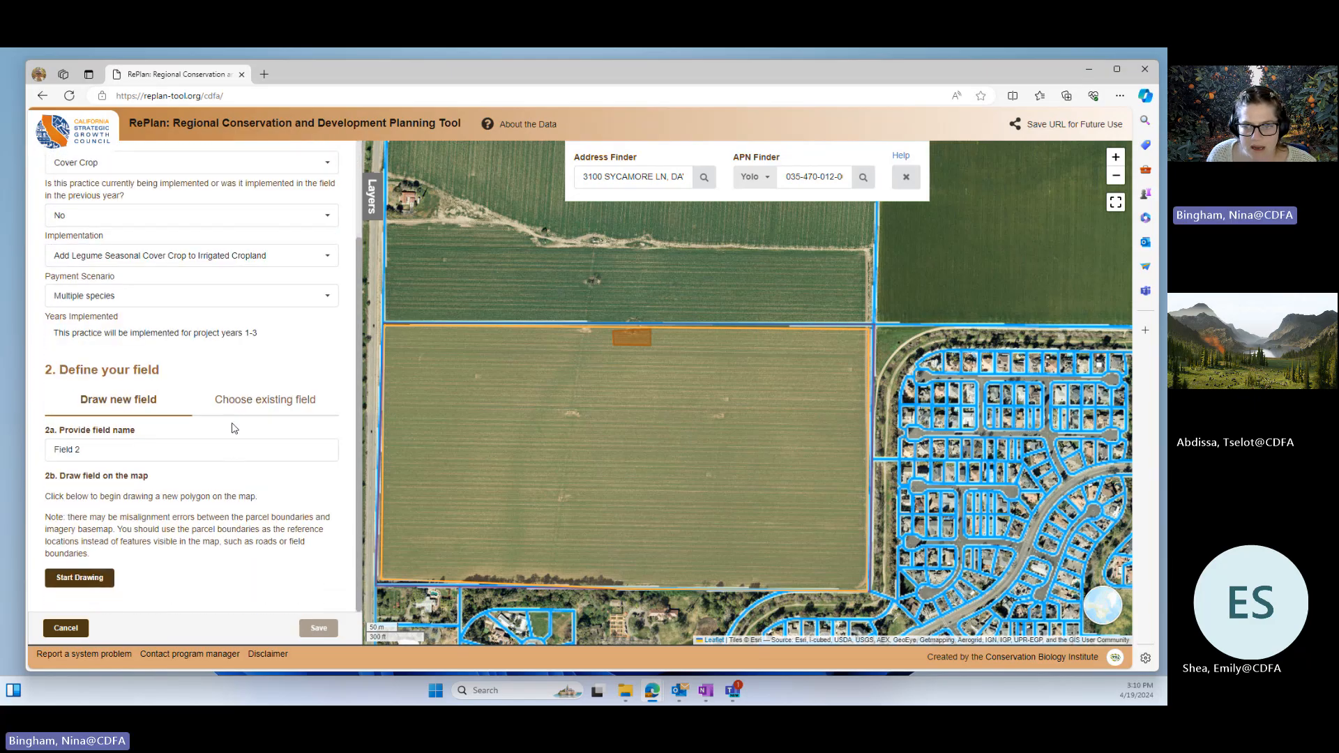
left_click(265, 400)
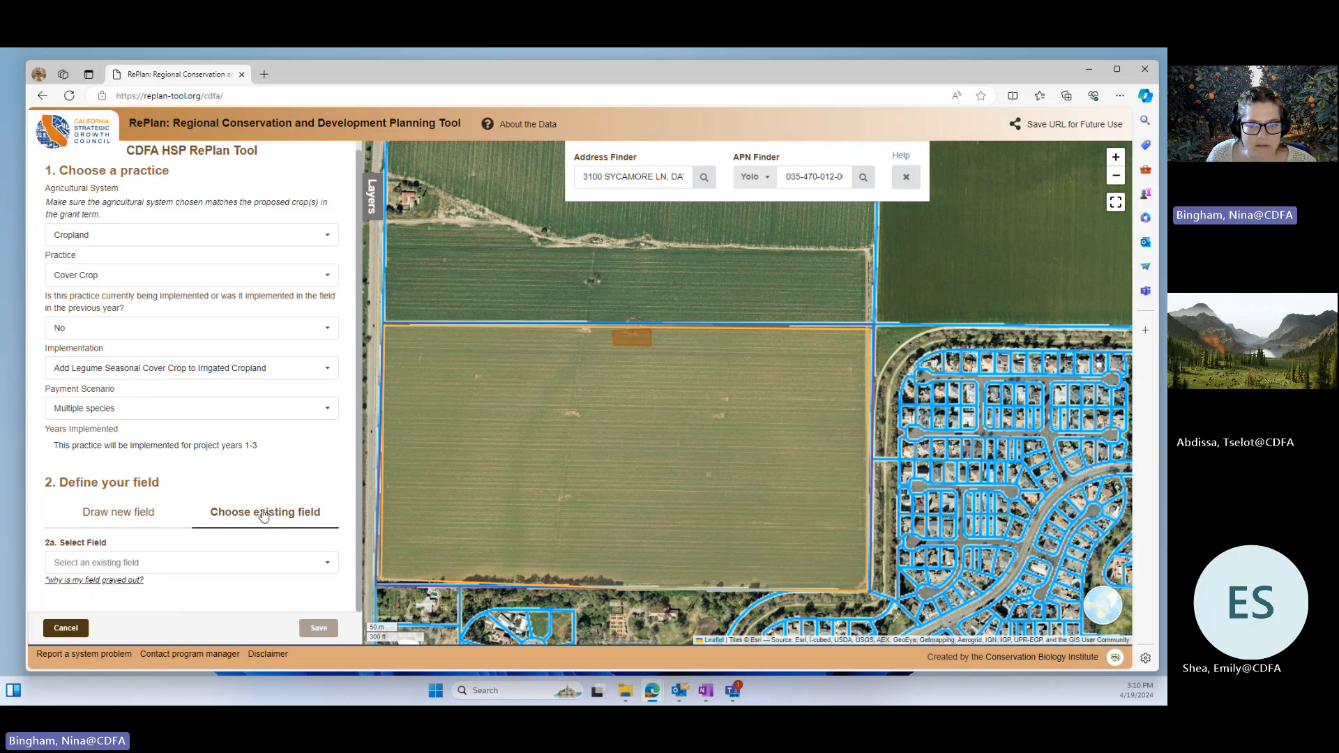
left_click(191, 562)
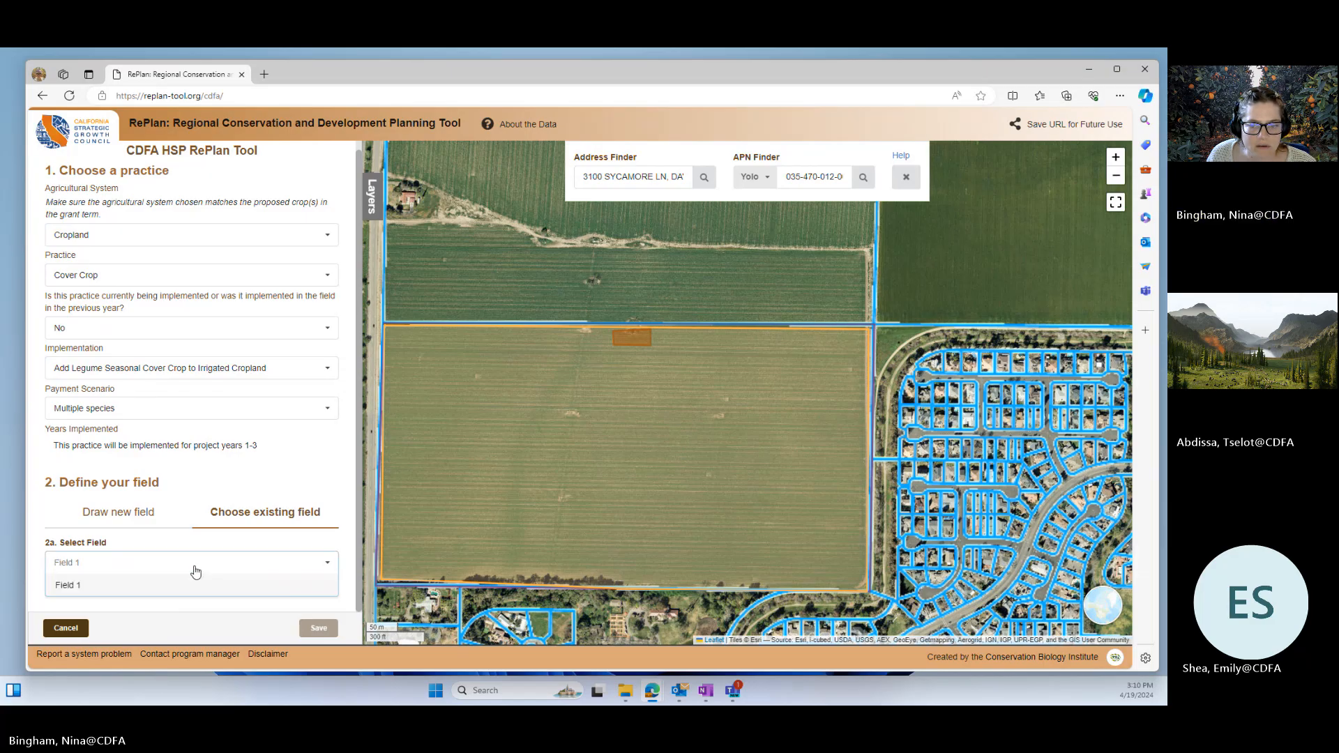
left_click(70, 586)
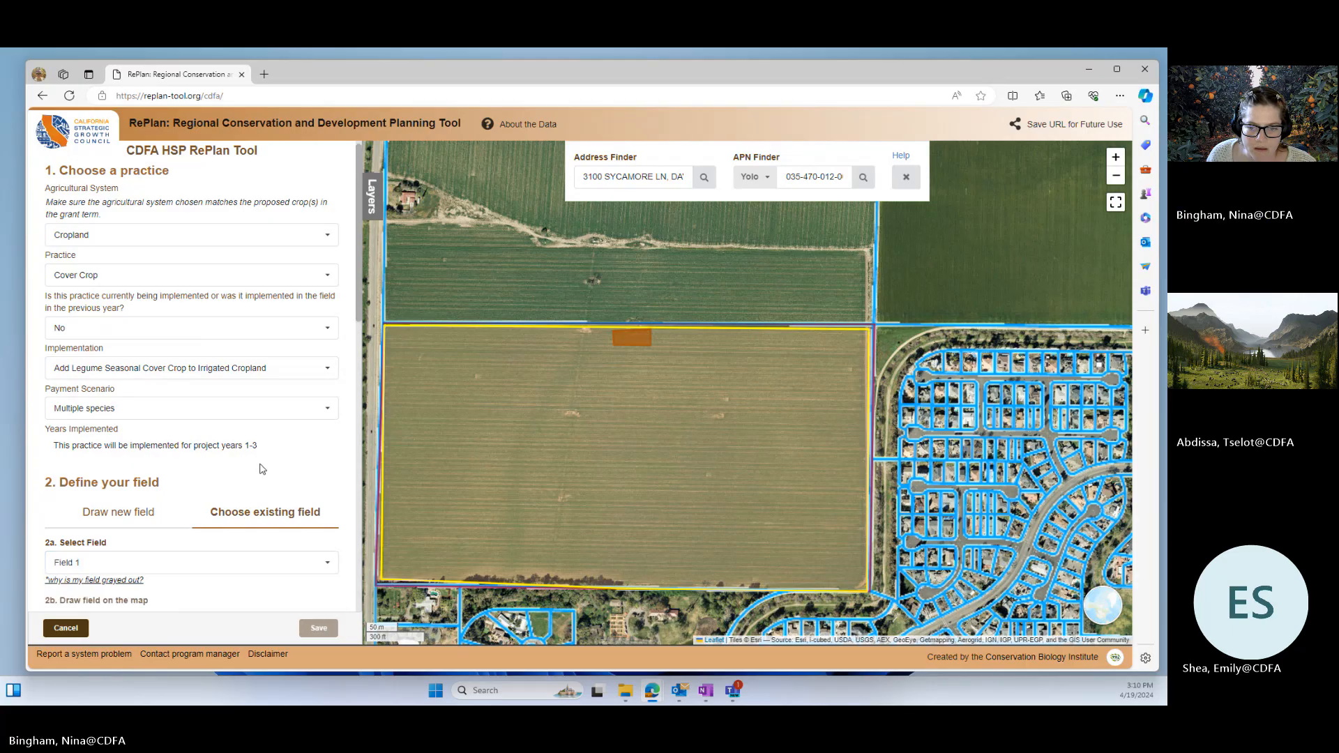
Step: Review the drawing, cut-out, parcel, soil sample and crop details carried over from Field 1
scroll(235, 489, "down", 3)
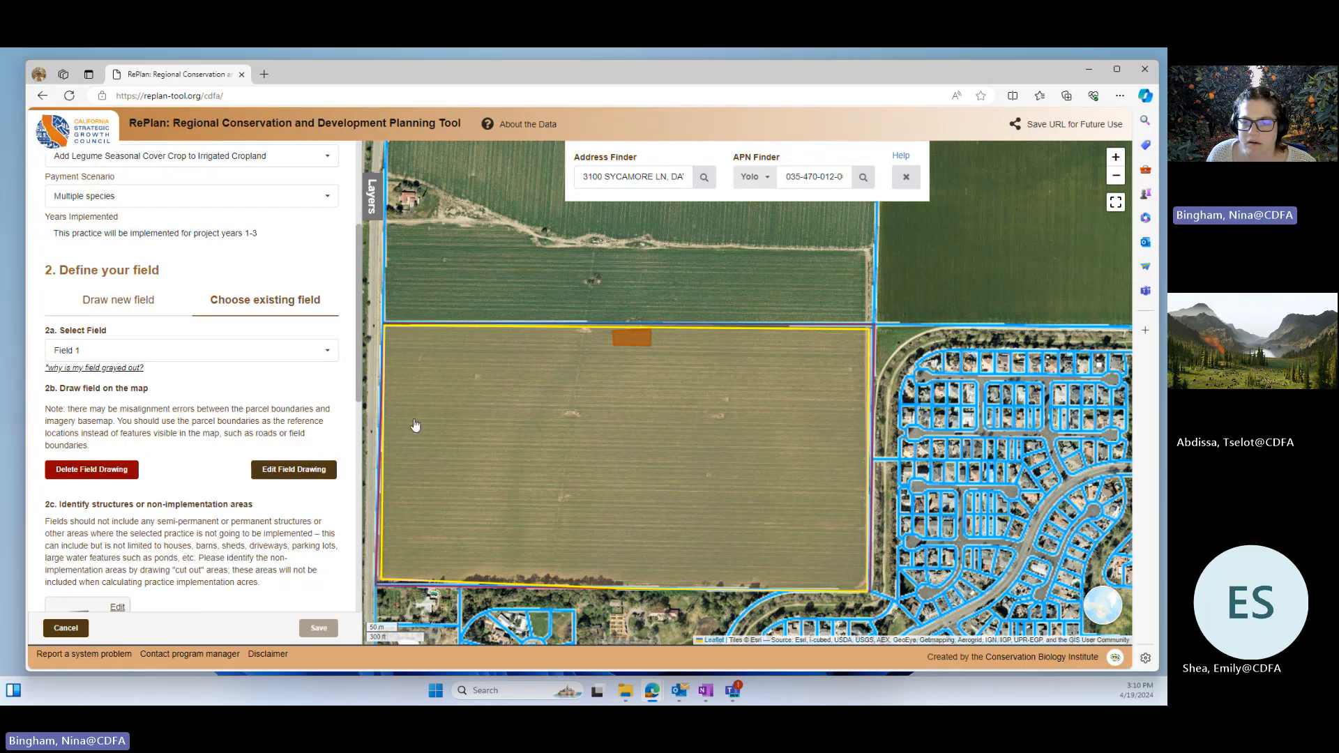
scroll(196, 481, "down", 2)
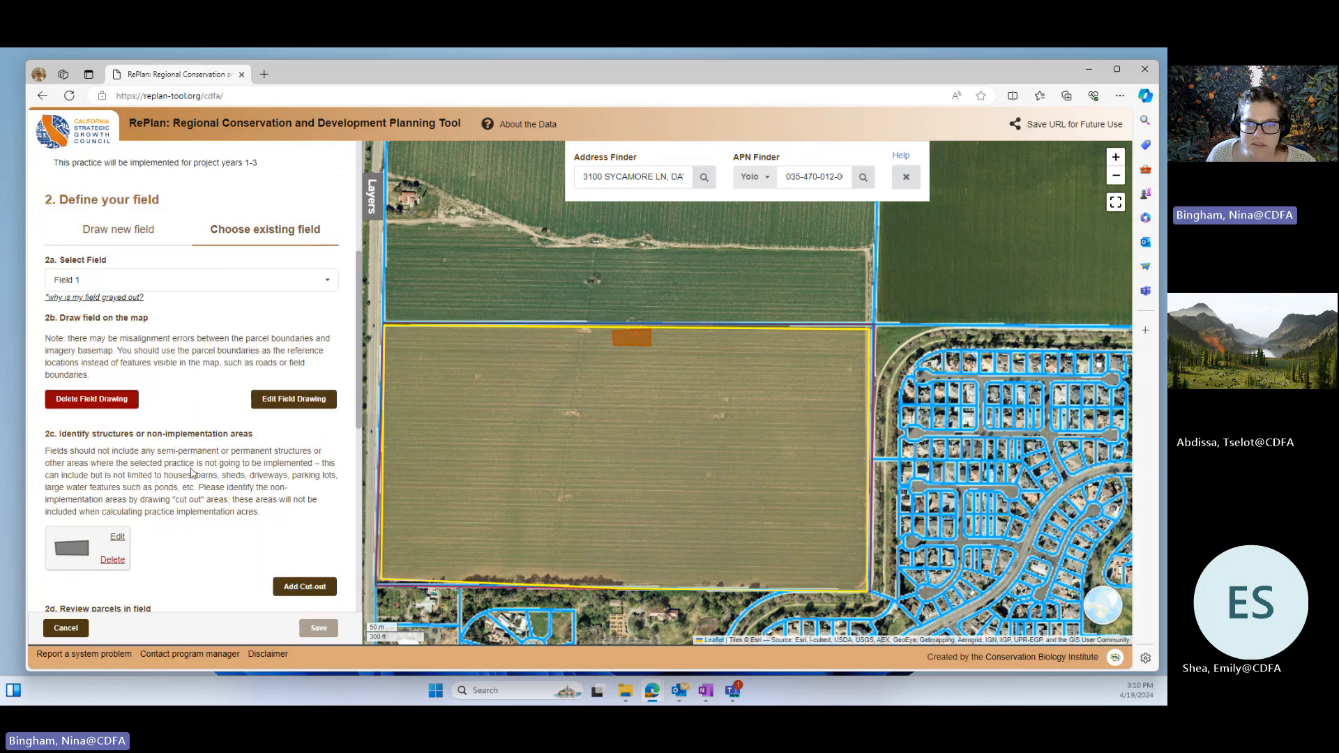
scroll(196, 480, "up", 2)
left_click(202, 351)
left_click(99, 373)
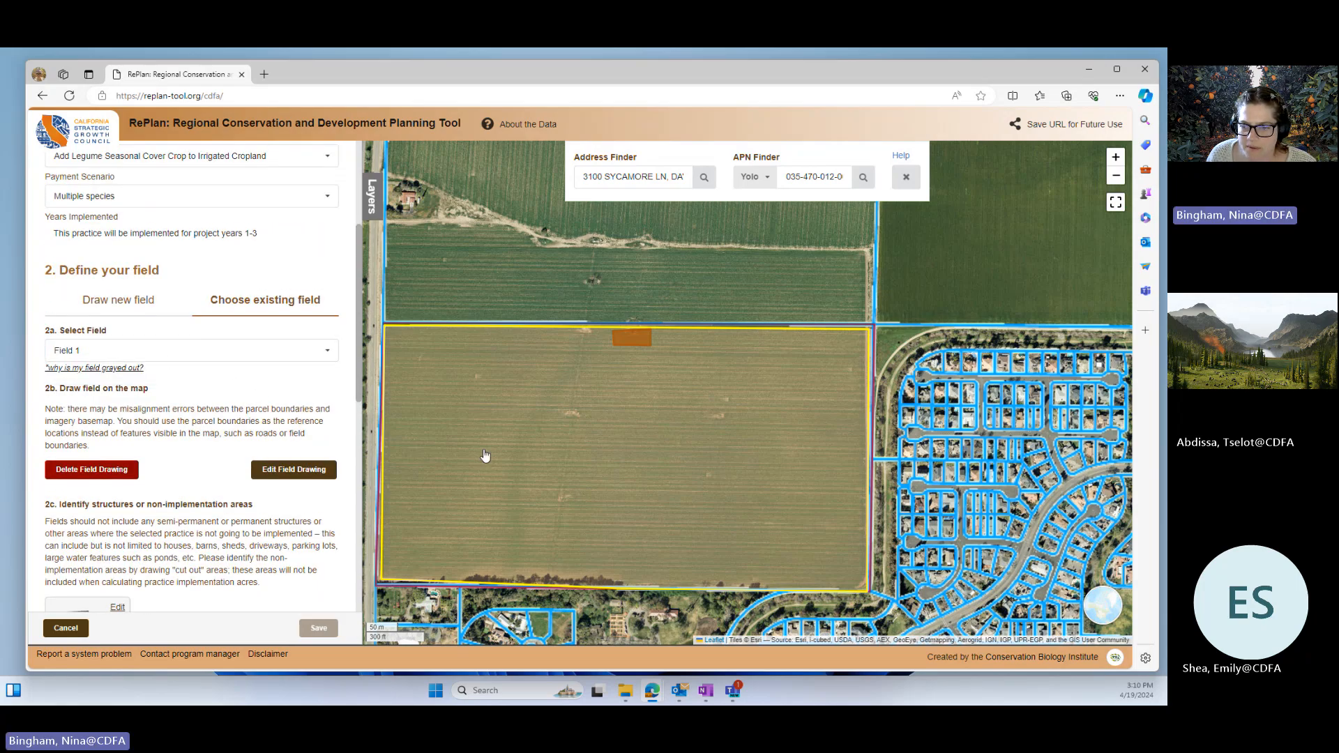
scroll(180, 533, "down", 1)
scroll(180, 533, "down", 4)
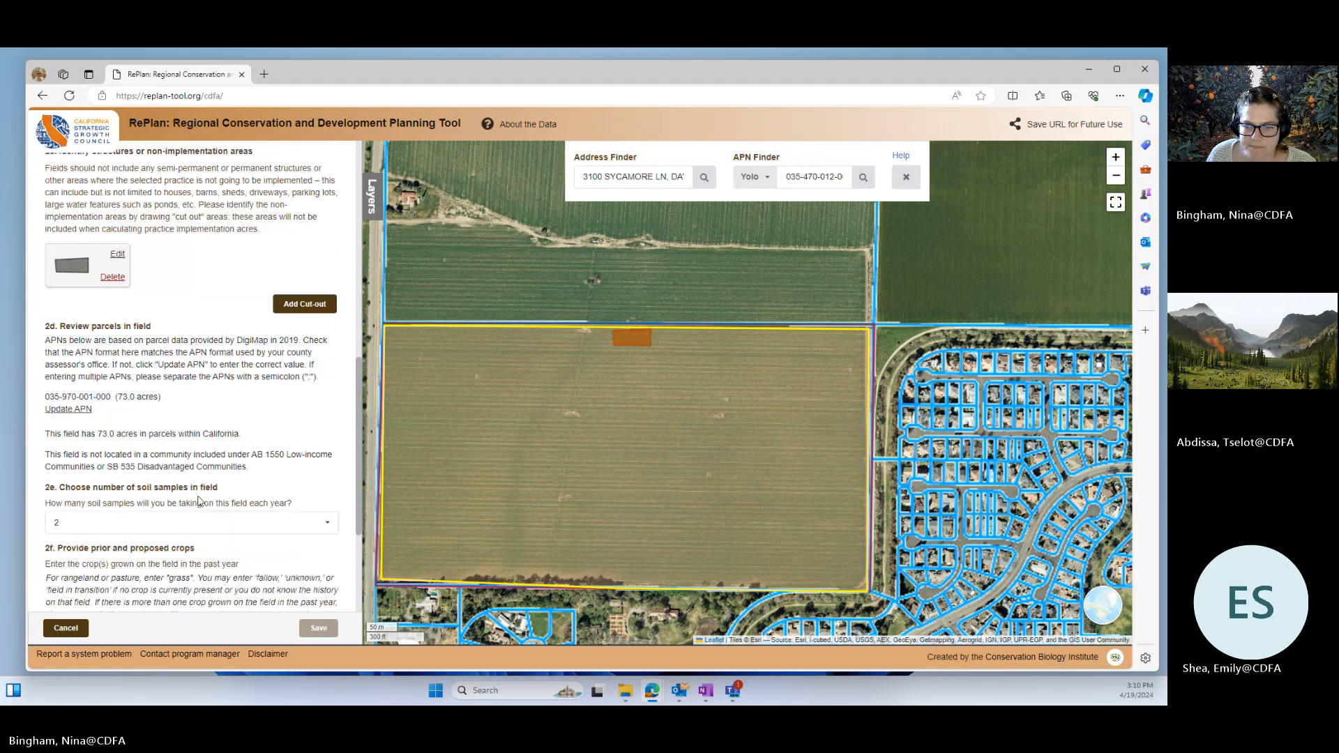
scroll(169, 488, "down", 1)
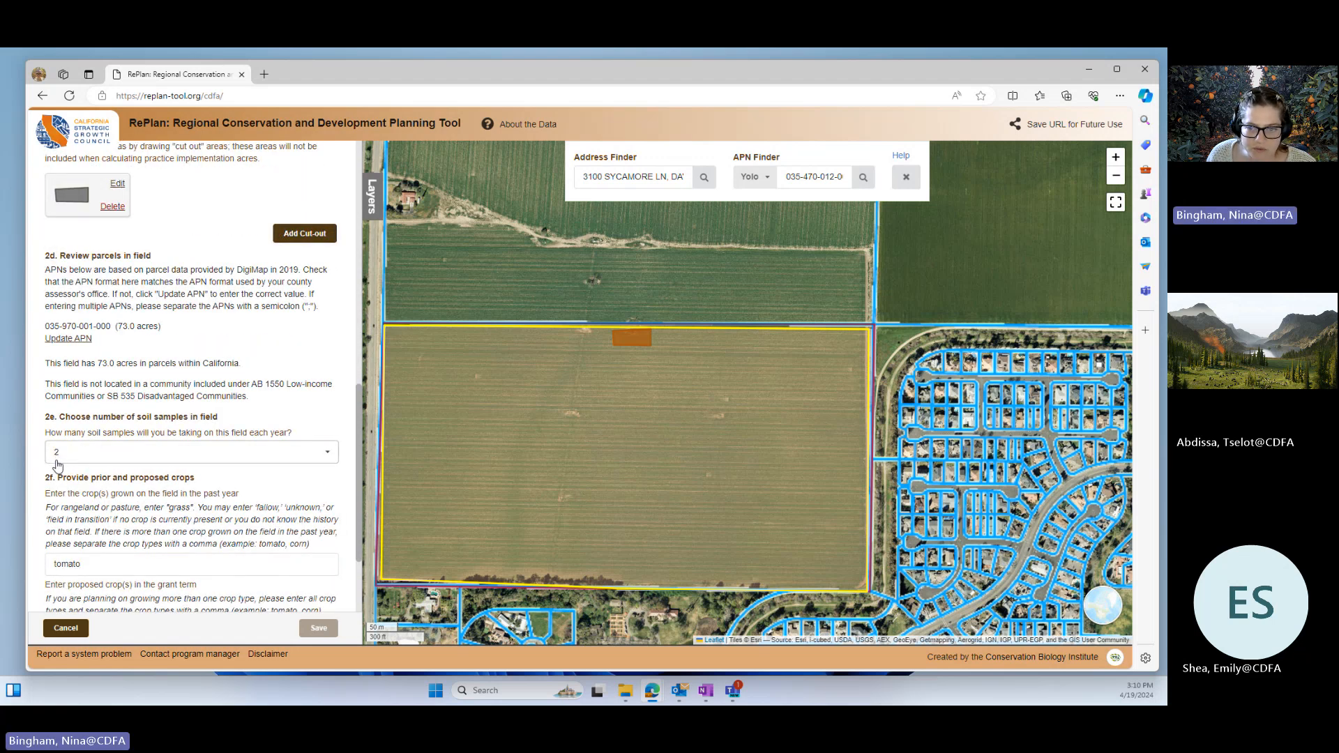
scroll(143, 498, "down", 1)
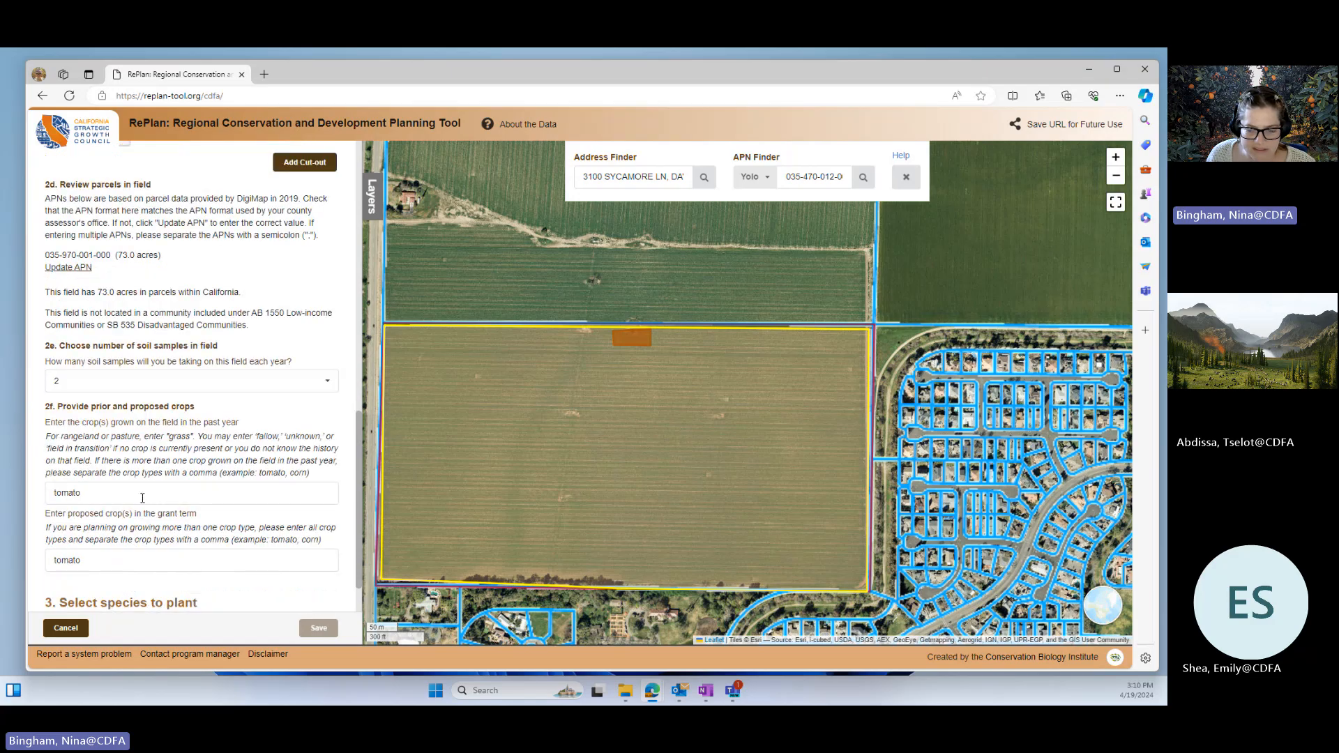
scroll(253, 537, "down", 1)
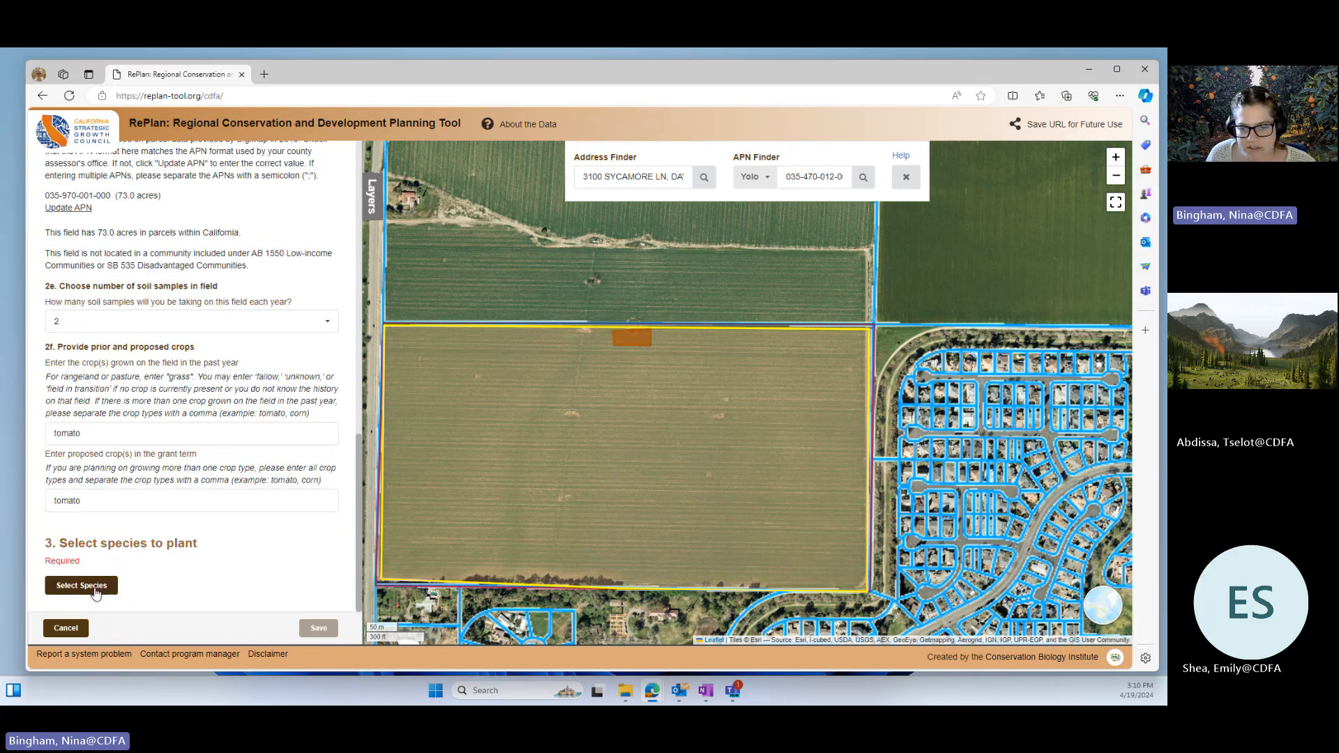
Step: Open the species selection for the cover crop and download its species list as a PDF
left_click(95, 591)
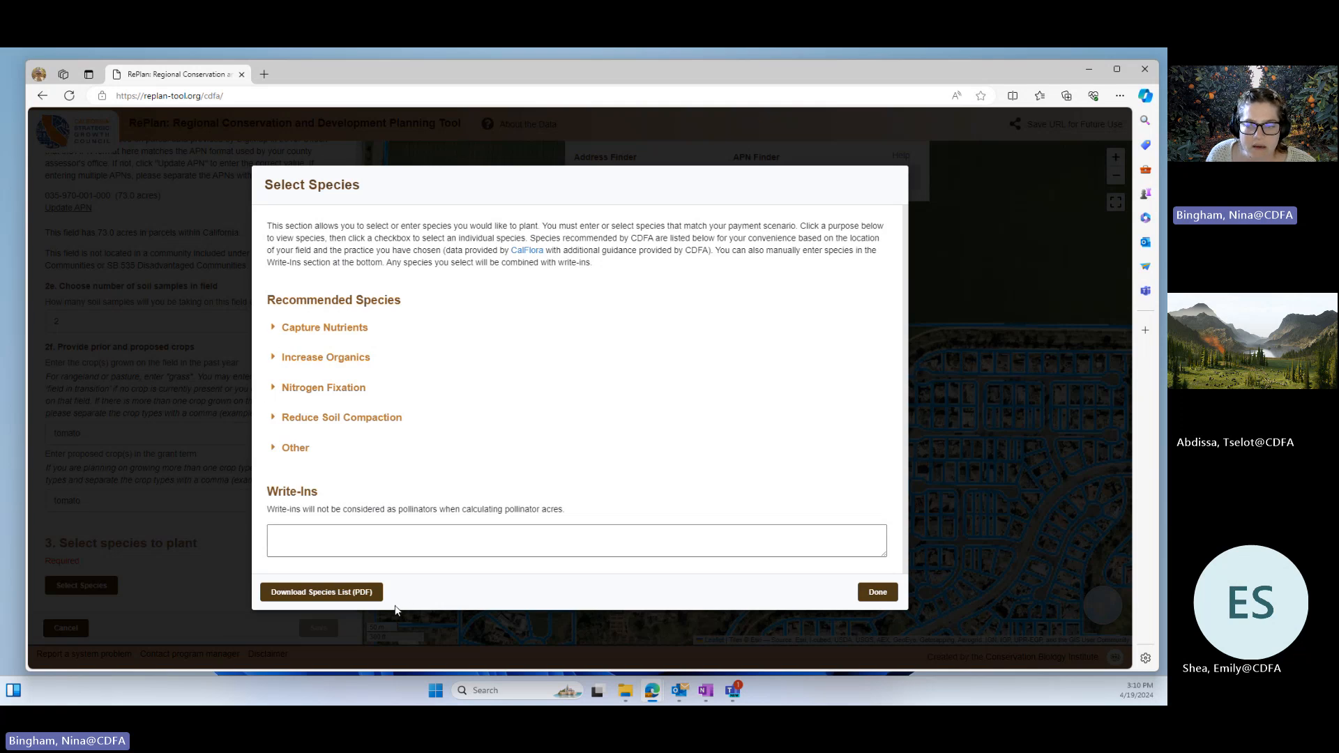
left_click(289, 599)
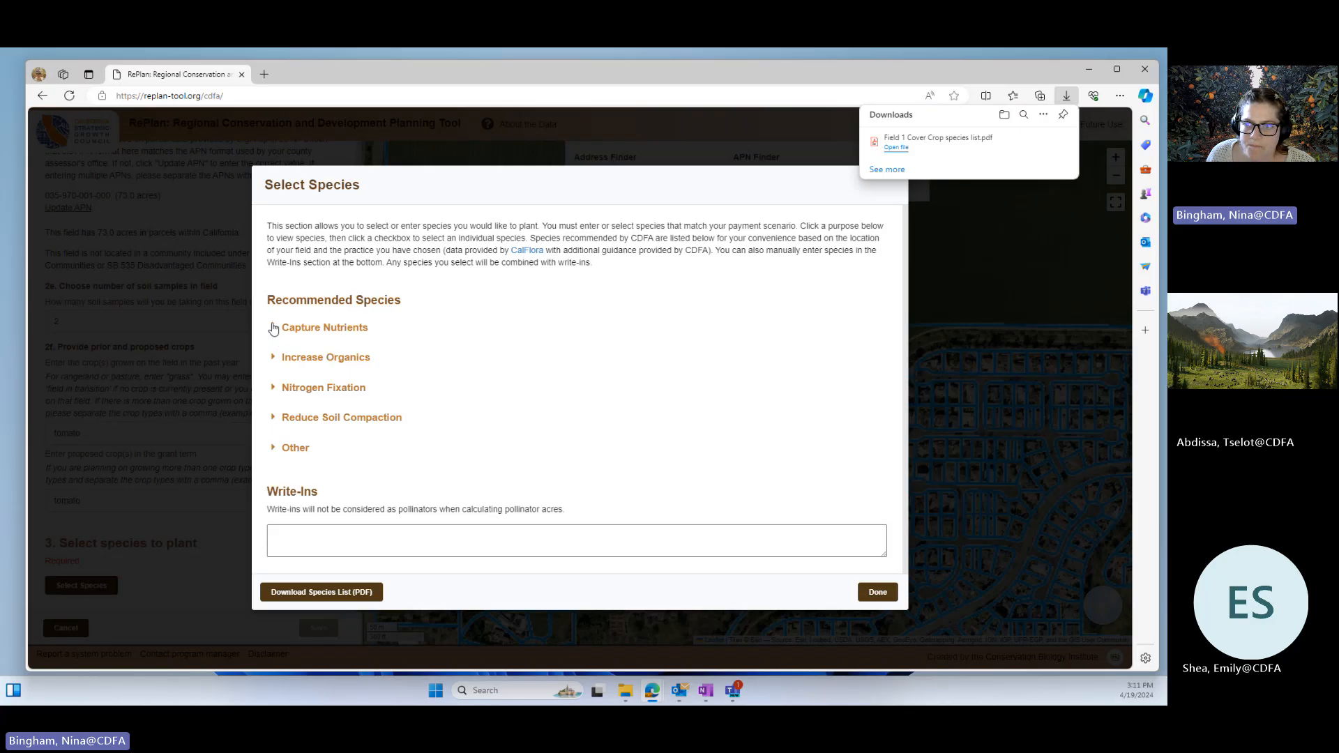
Step: Select Crimson clover from the recommended Nitrogen Fixation species for the cover crop
left_click(274, 390)
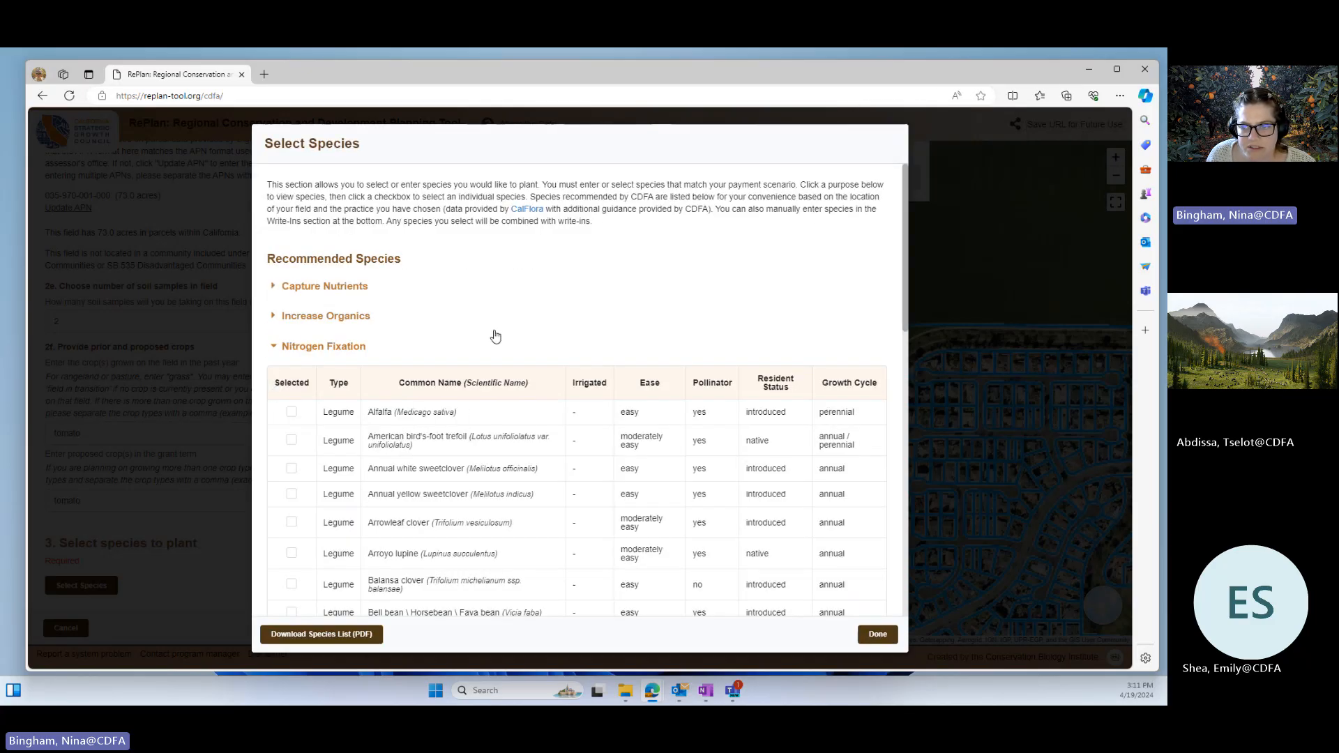
scroll(495, 336, "down", 3)
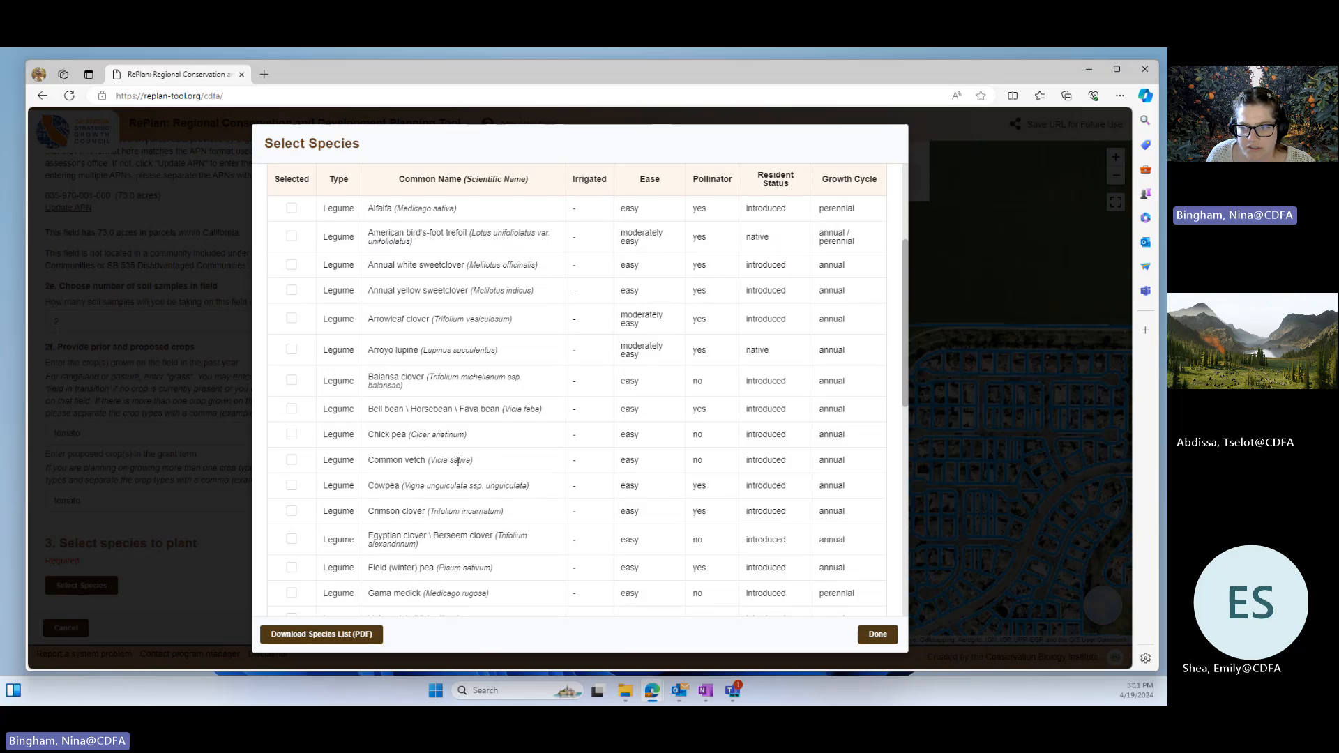
left_click(291, 513)
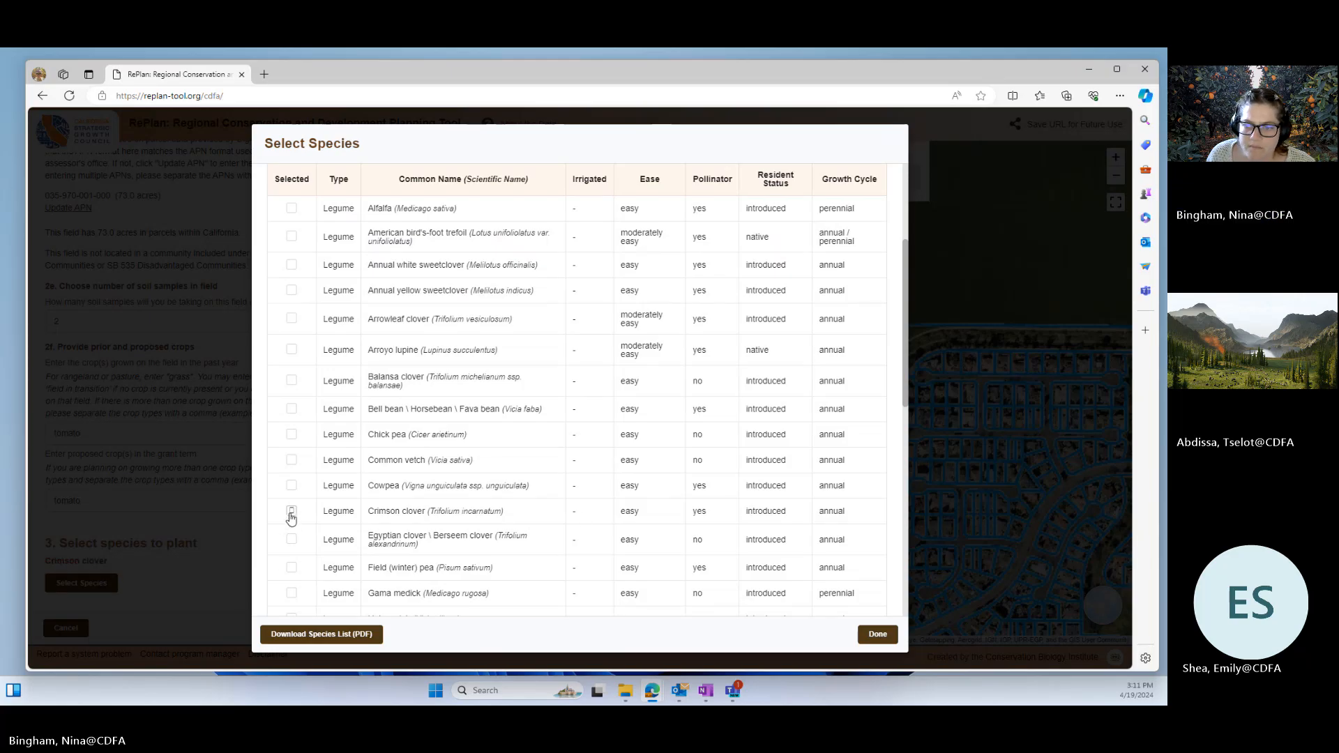
Step: Look through the nitrogen-fixing legumes and add Cowpea and Common vetch to the selected species
scroll(398, 562, "down", 2)
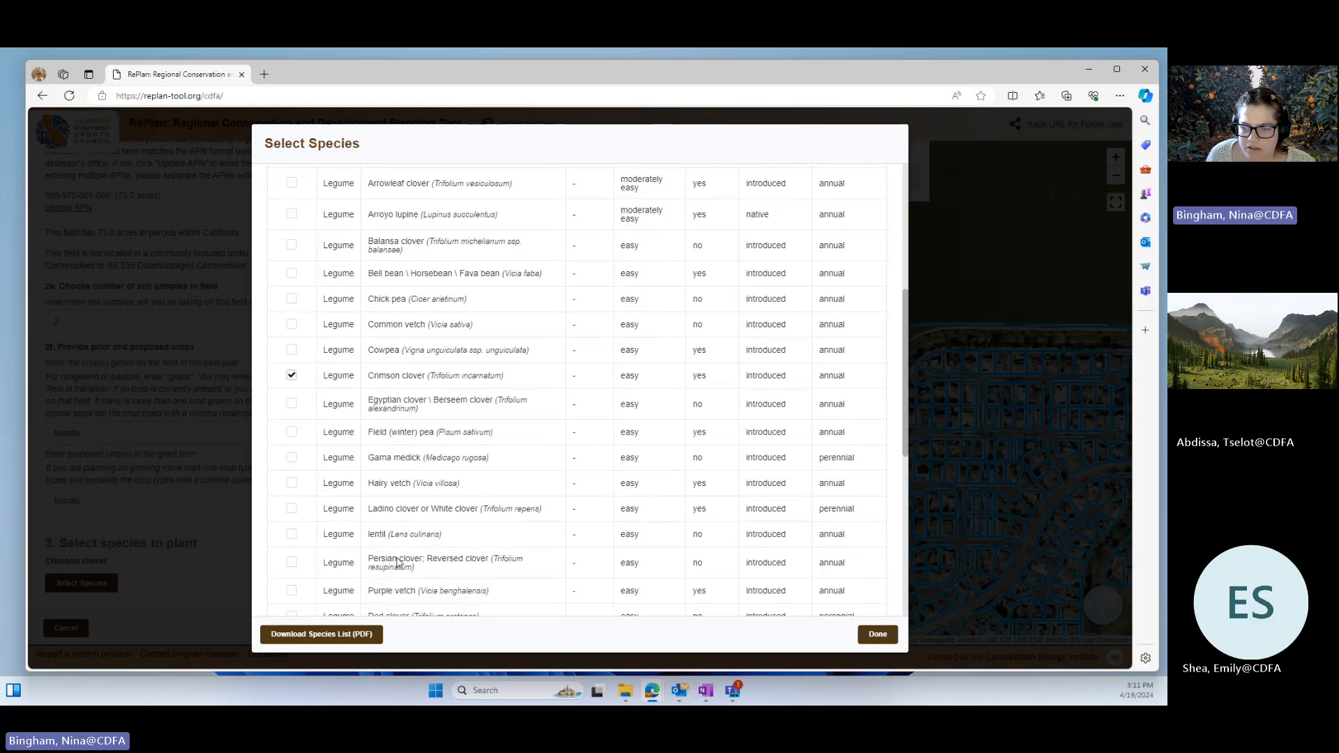
scroll(381, 547, "down", 2)
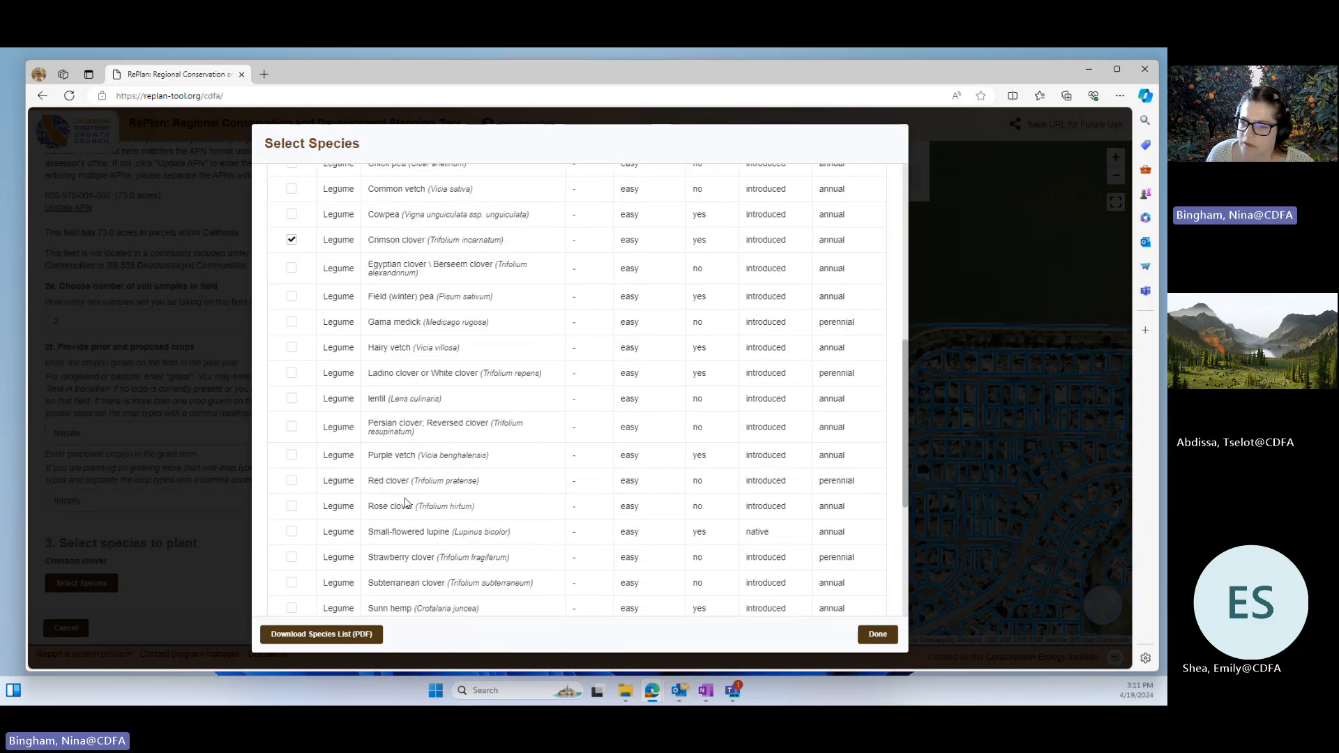
scroll(418, 523, "down", 1)
scroll(408, 562, "down", 3)
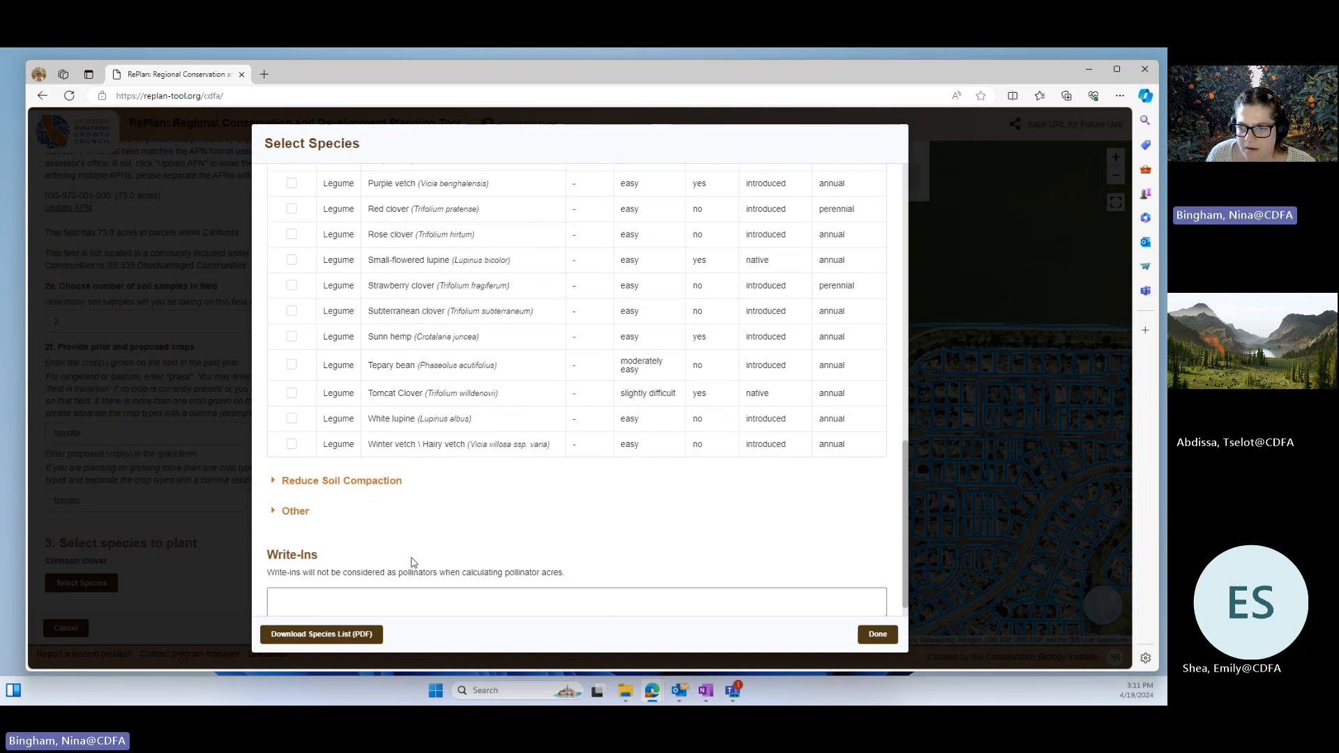
scroll(417, 558, "up", 2)
scroll(421, 553, "down", 1)
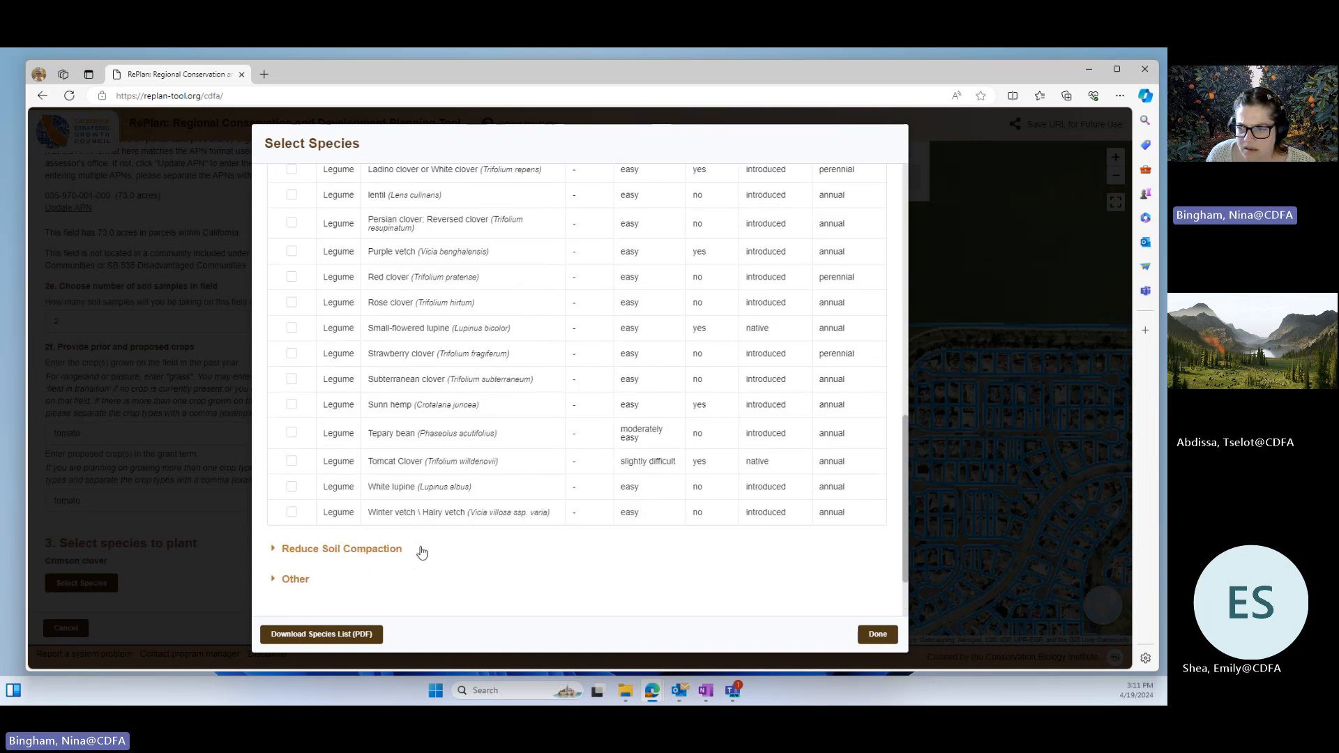
scroll(419, 551, "up", 3)
scroll(419, 540, "up", 5)
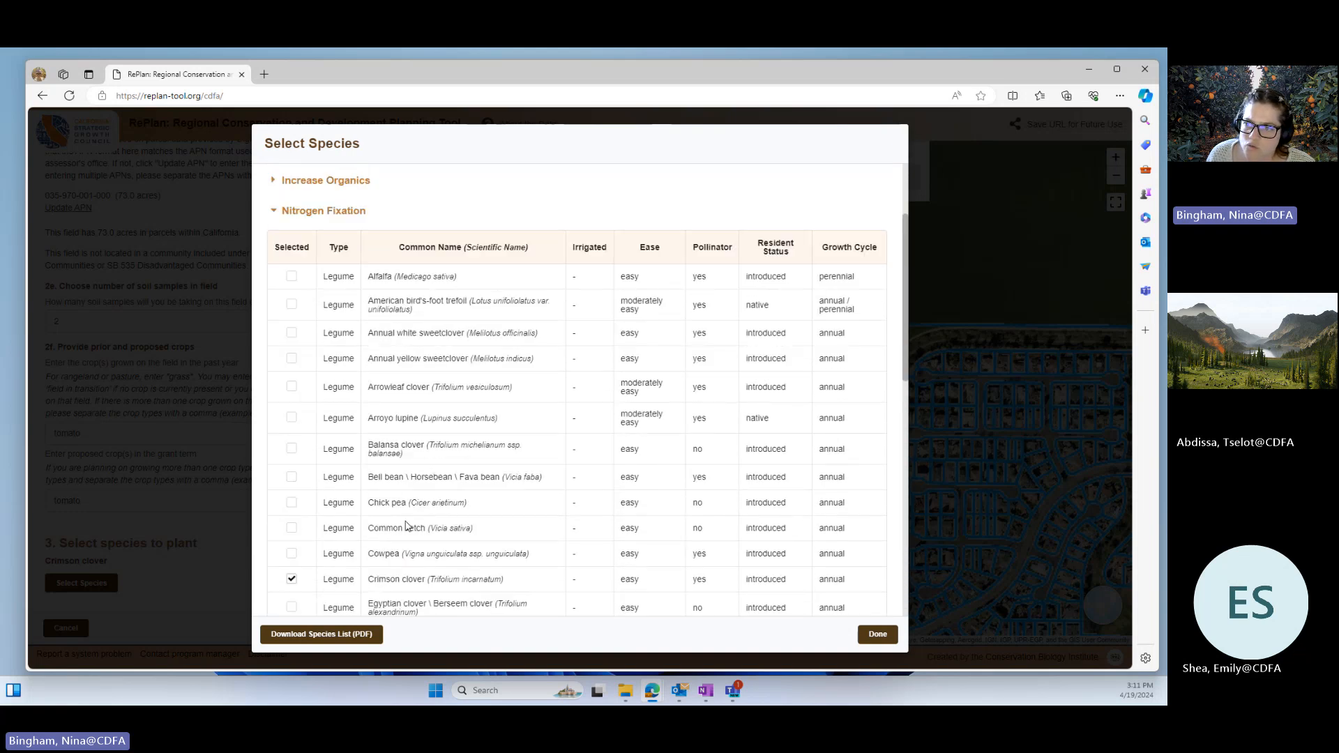
scroll(393, 501, "down", 2)
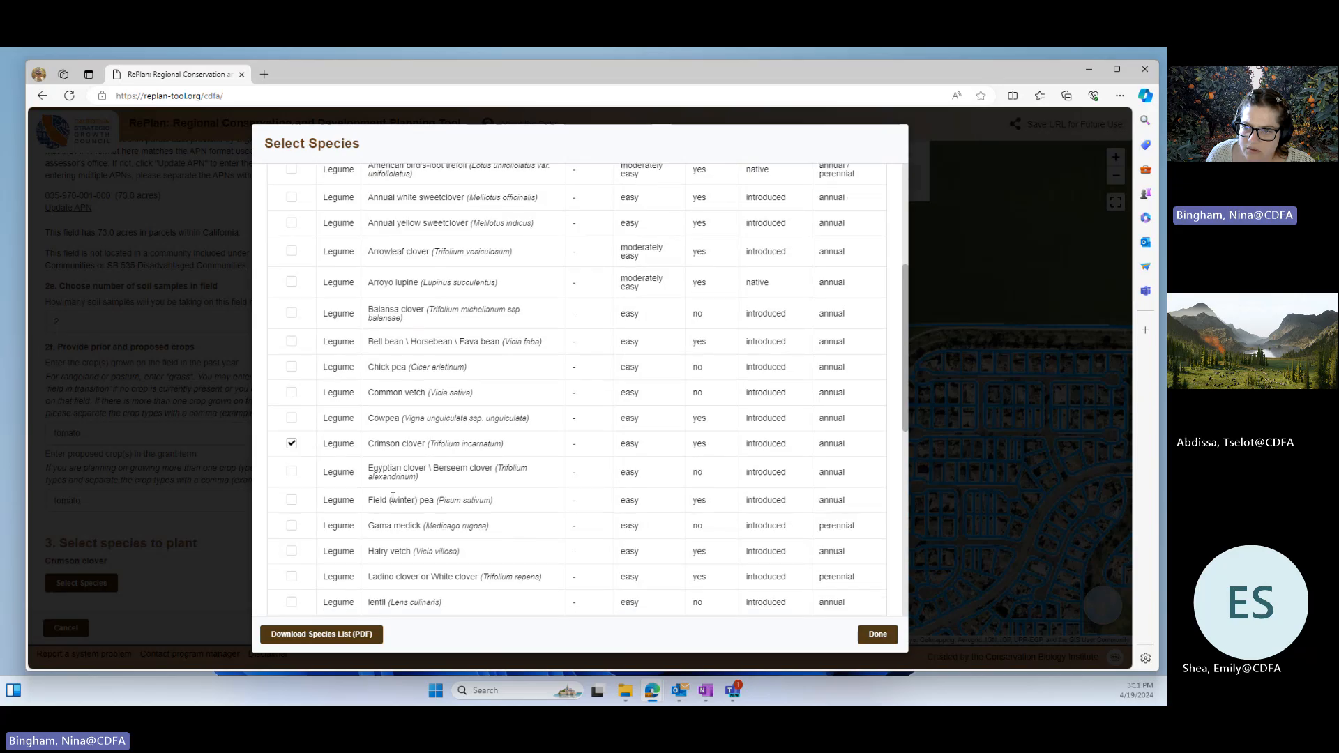
left_click(292, 418)
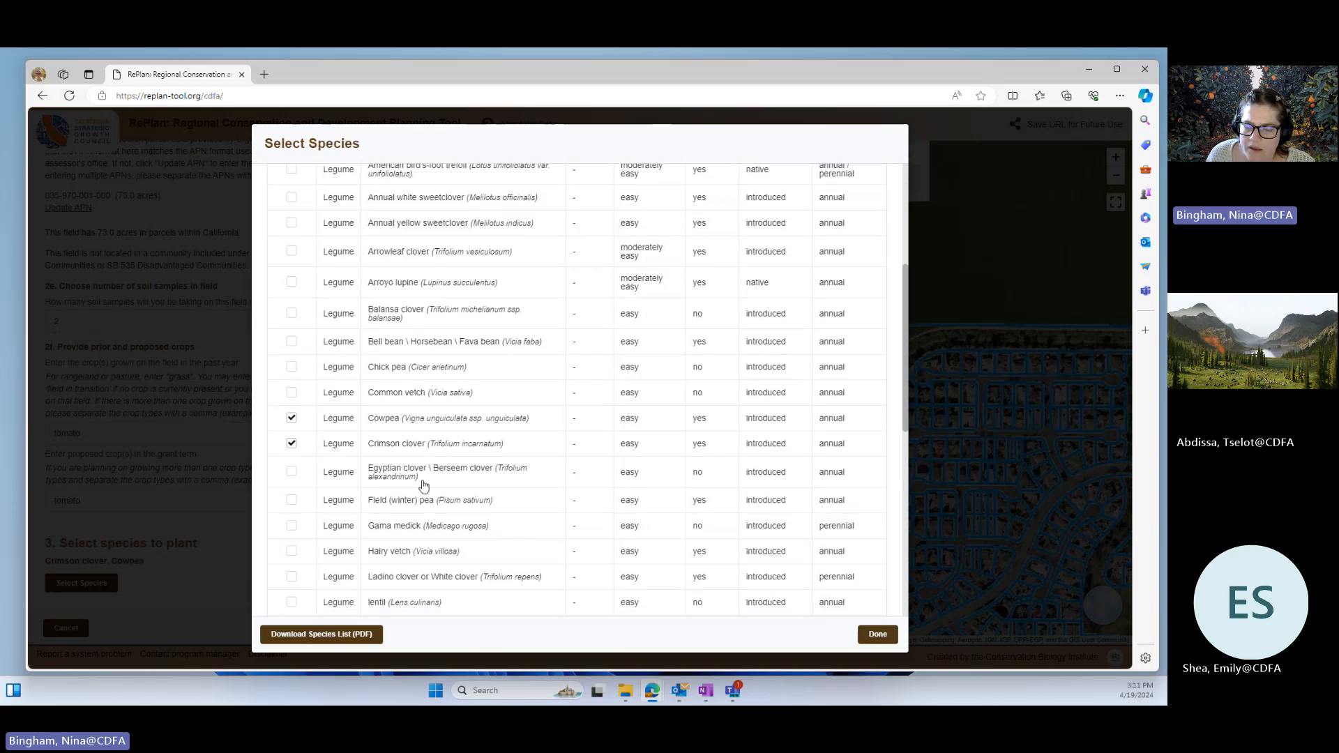
left_click(292, 392)
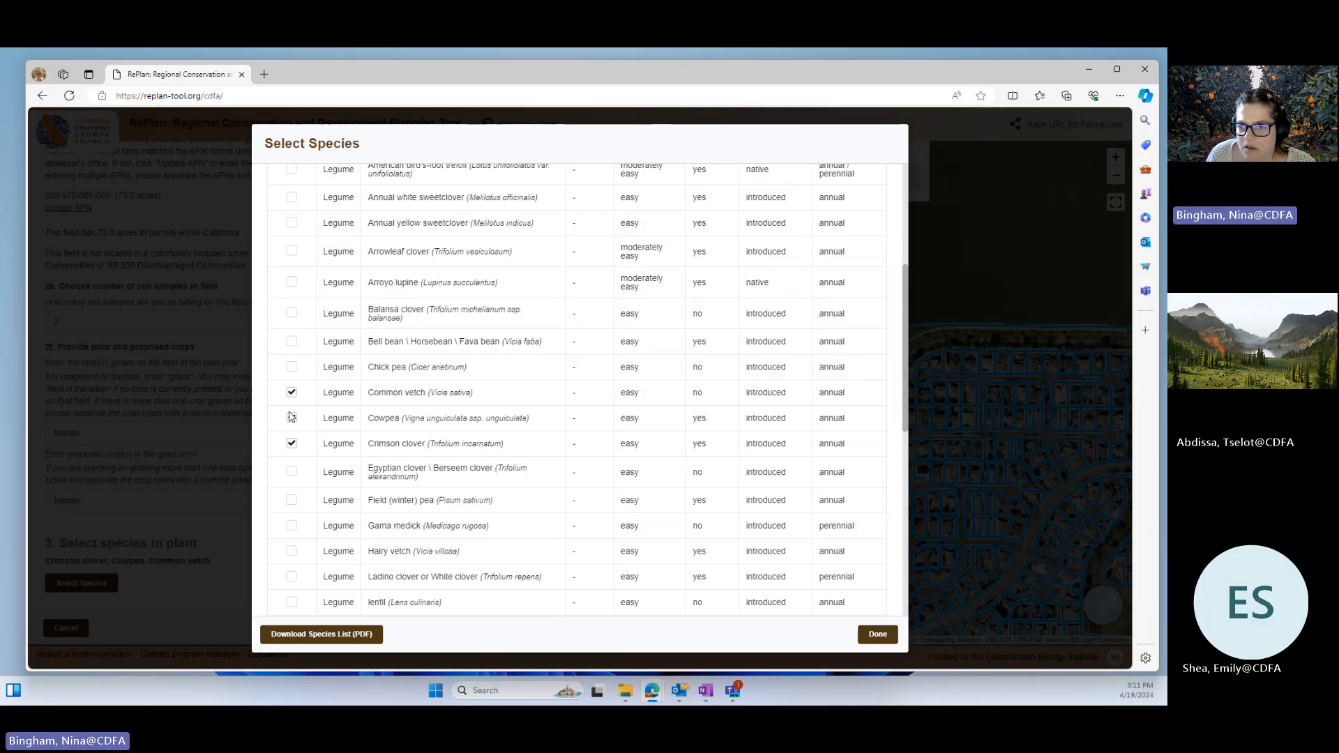
Step: Add Cereal rye from the recommended Capture Nutrients species to the cover crop mix
scroll(757, 483, "down", 3)
scroll(726, 496, "down", 3)
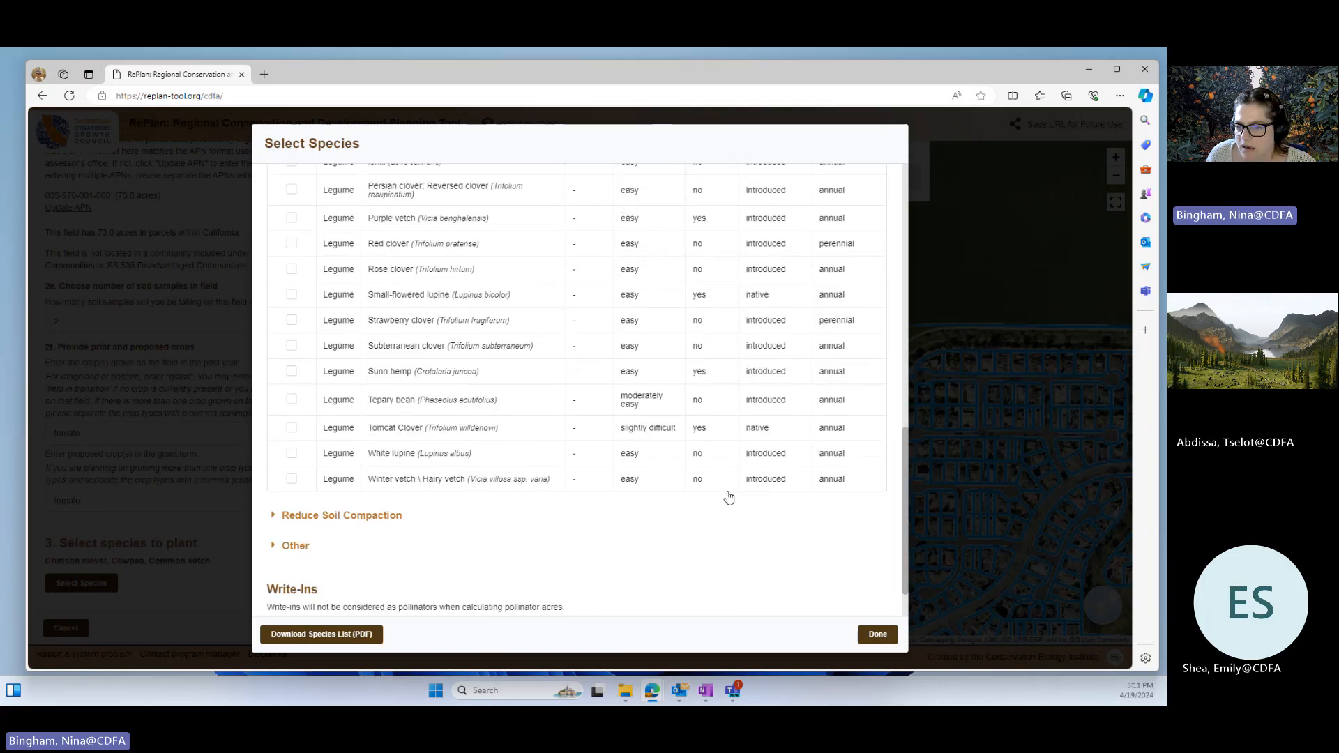
scroll(717, 493, "up", 6)
scroll(693, 484, "down", 6)
scroll(504, 503, "up", 1)
scroll(504, 502, "up", 15)
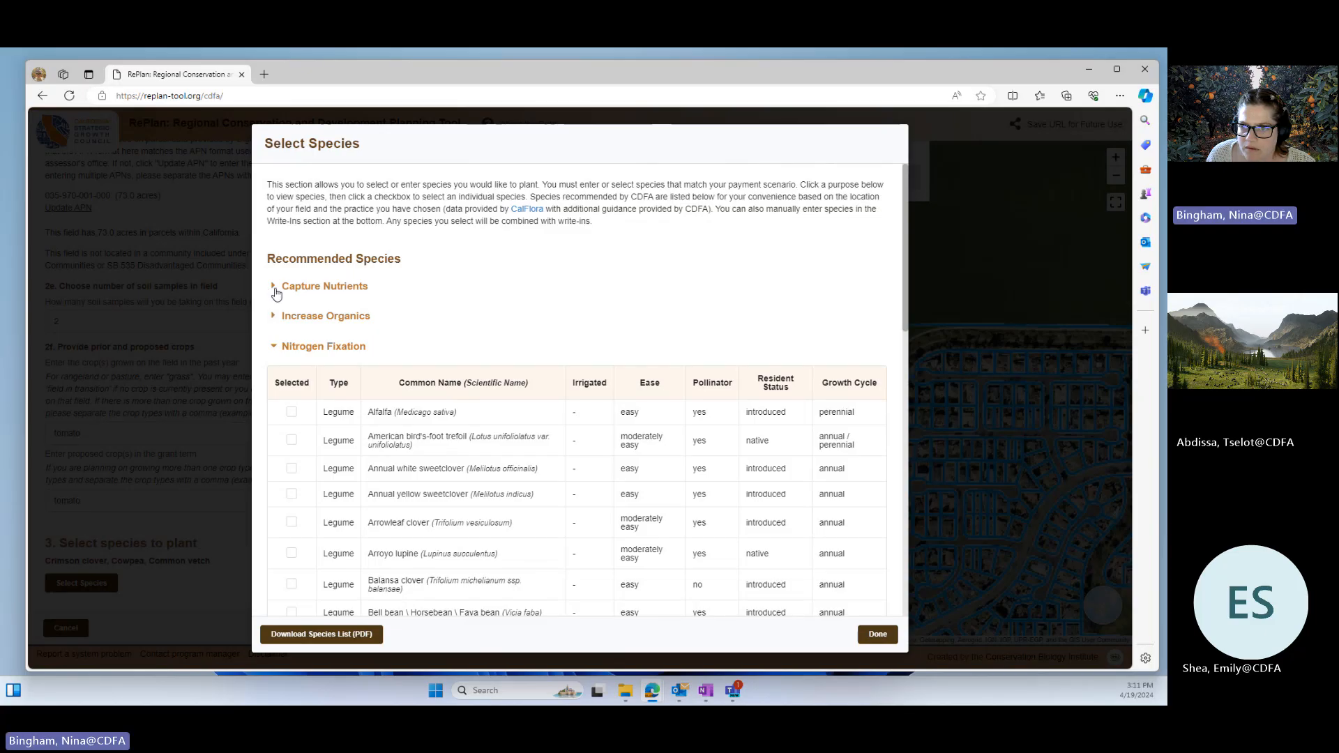
left_click(273, 287)
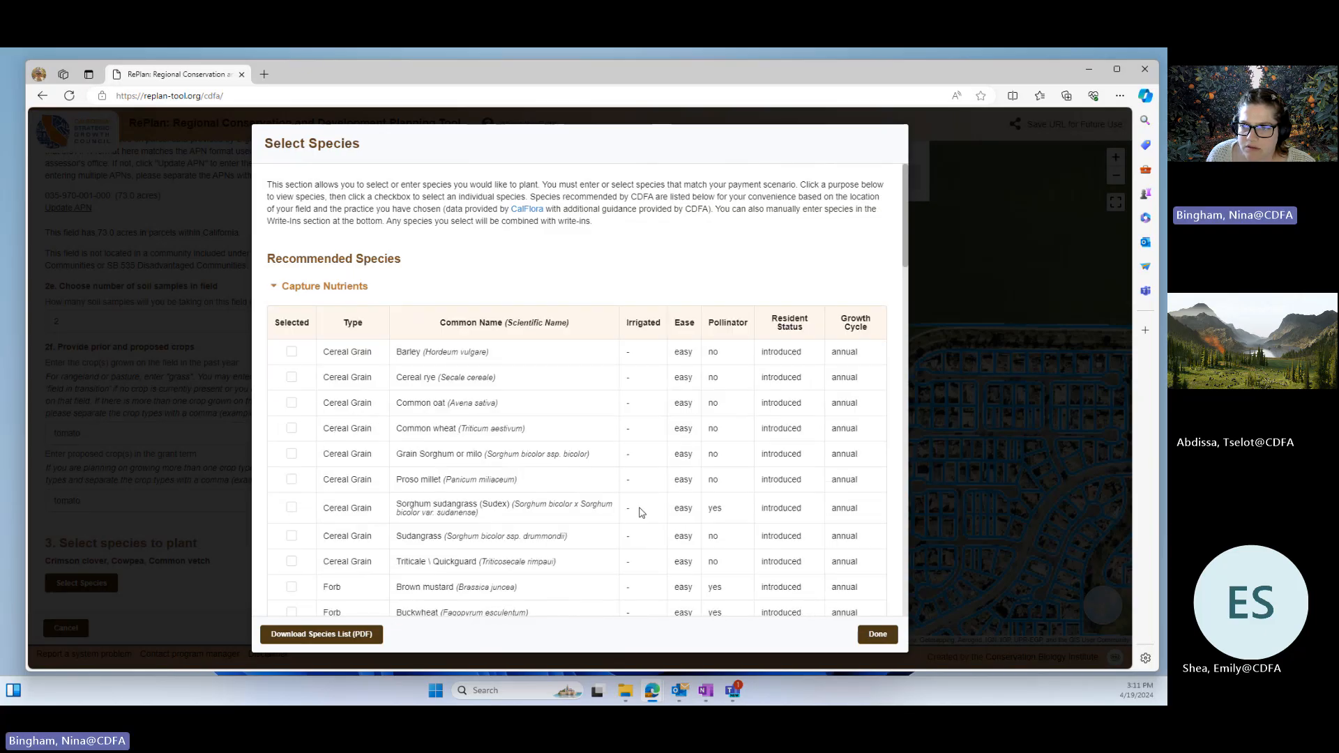
left_click(291, 377)
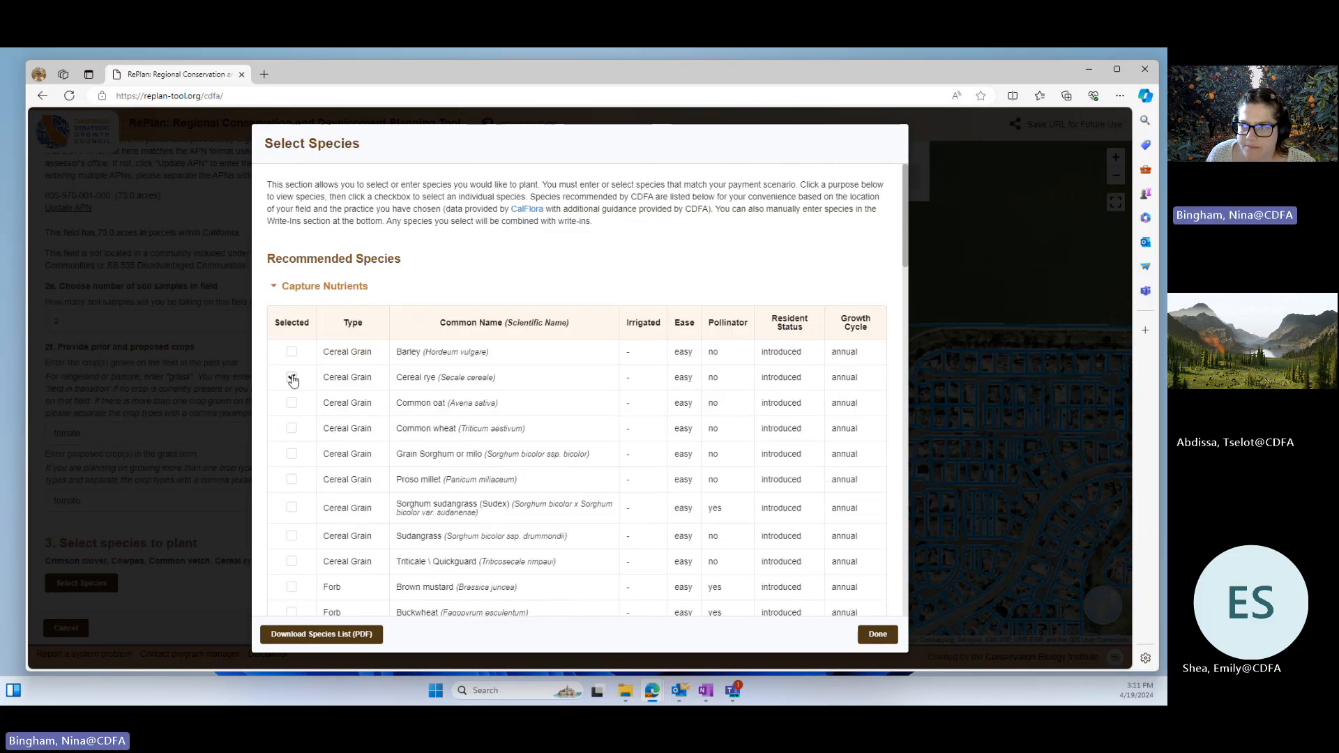
Step: Finish the species selection, check the cover crop costs and save the practice
left_click(879, 636)
scroll(108, 500, "down", 3)
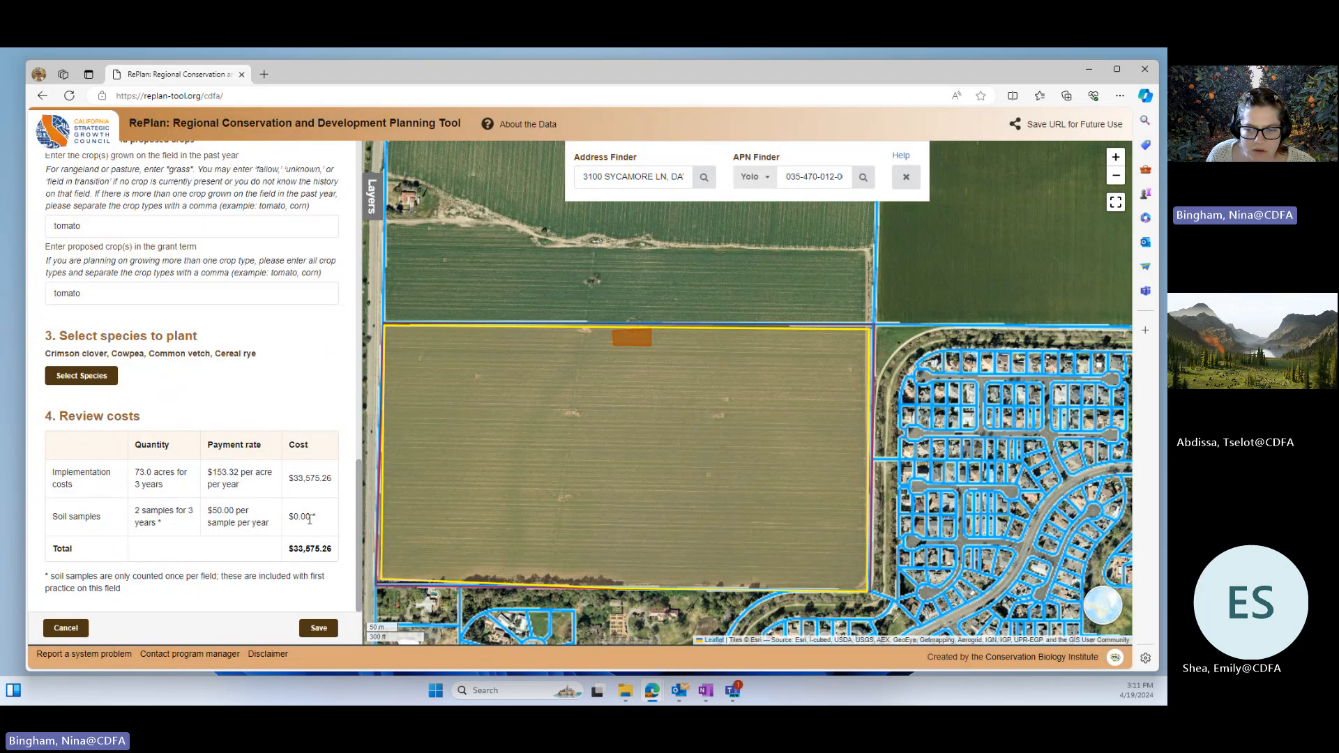
left_click(319, 629)
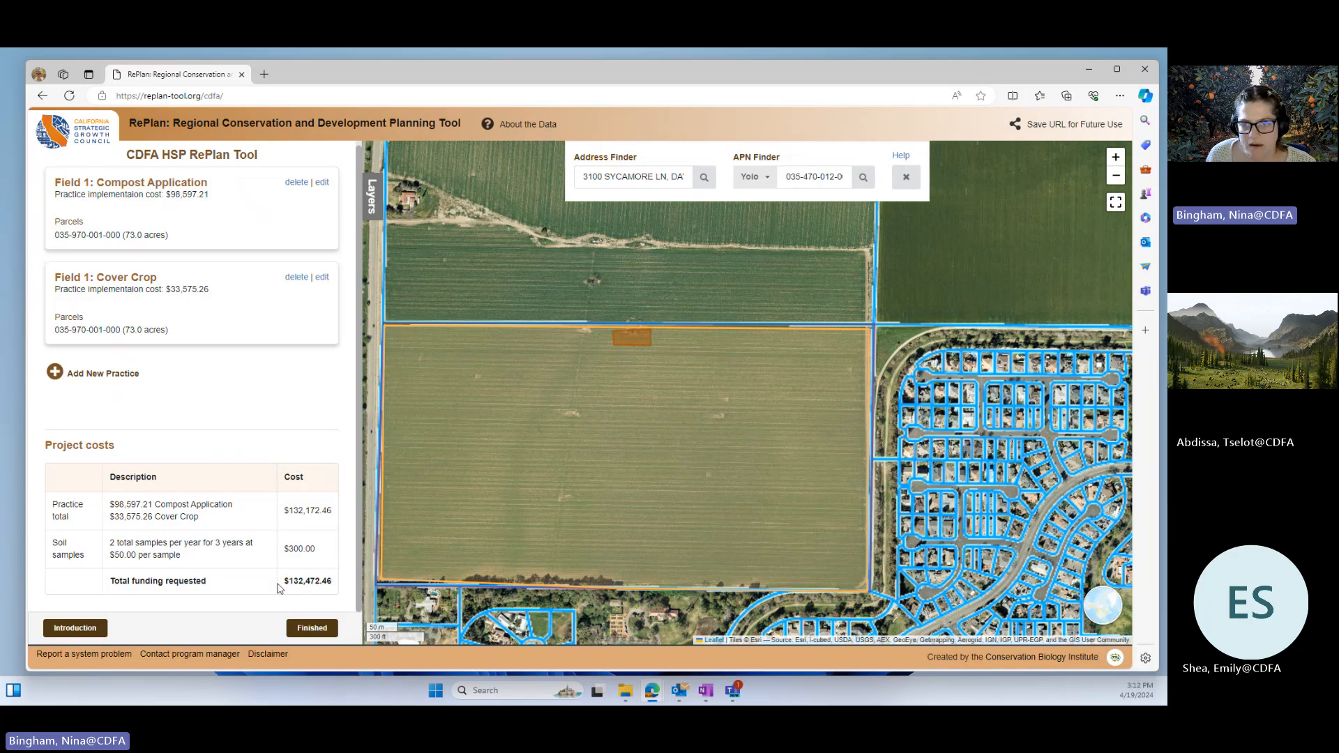
Step: Add a new Hedgerow Planting practice for the Cropland system, answering No to current or previous-year implementation
left_click(114, 378)
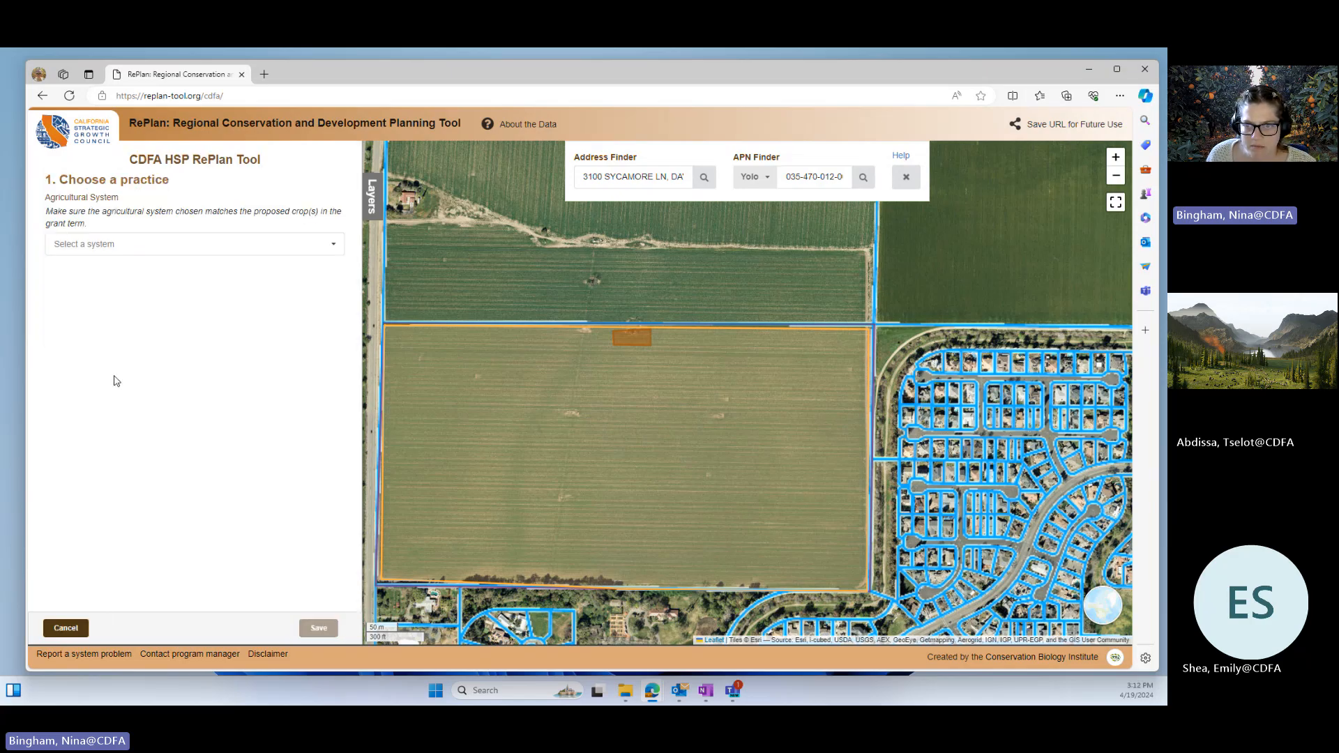
left_click(83, 244)
left_click(79, 264)
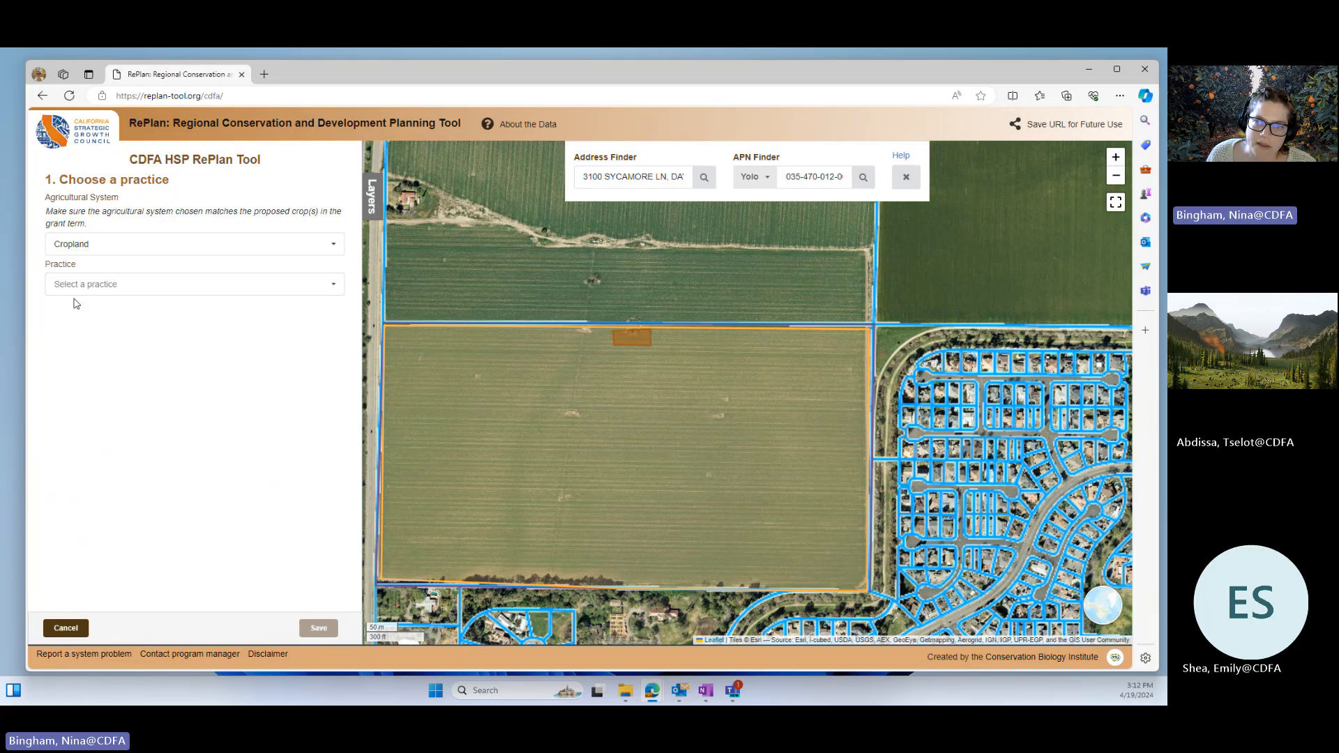
left_click(73, 286)
scroll(89, 411, "down", 3)
scroll(88, 418, "down", 2)
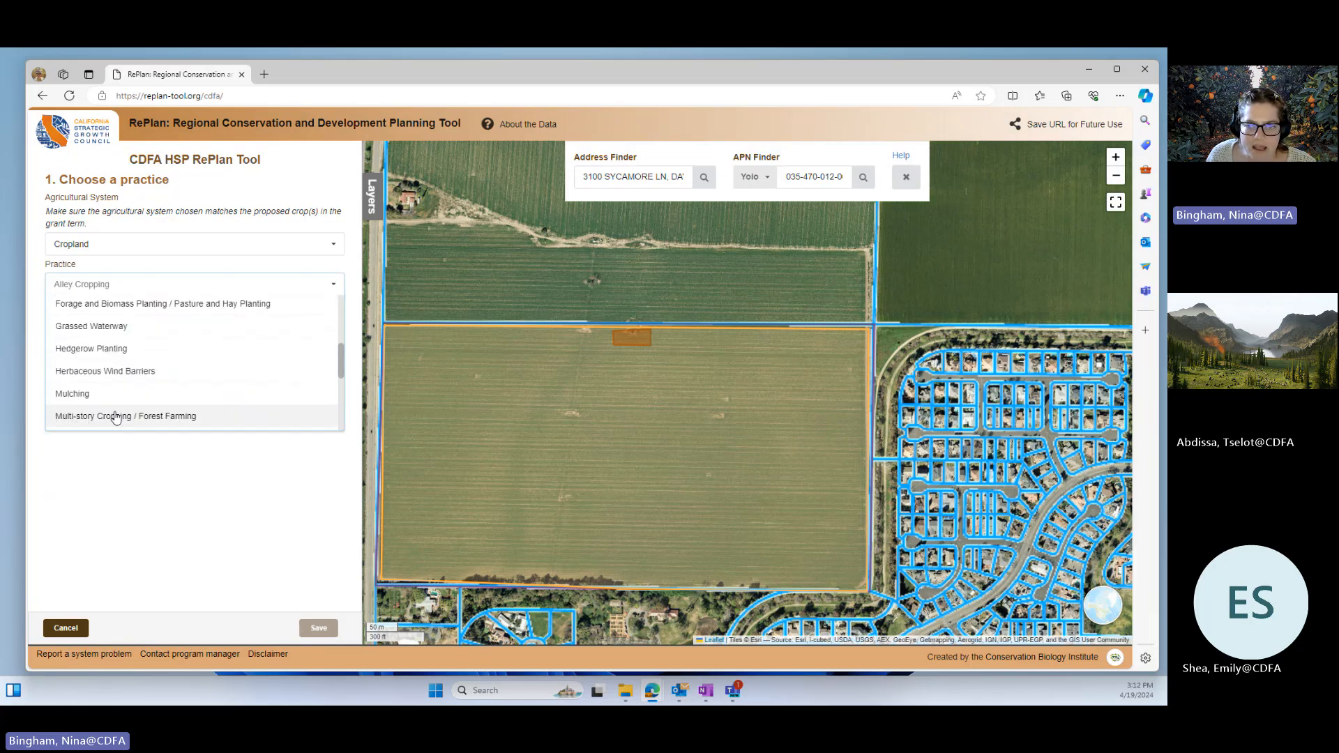
left_click(107, 349)
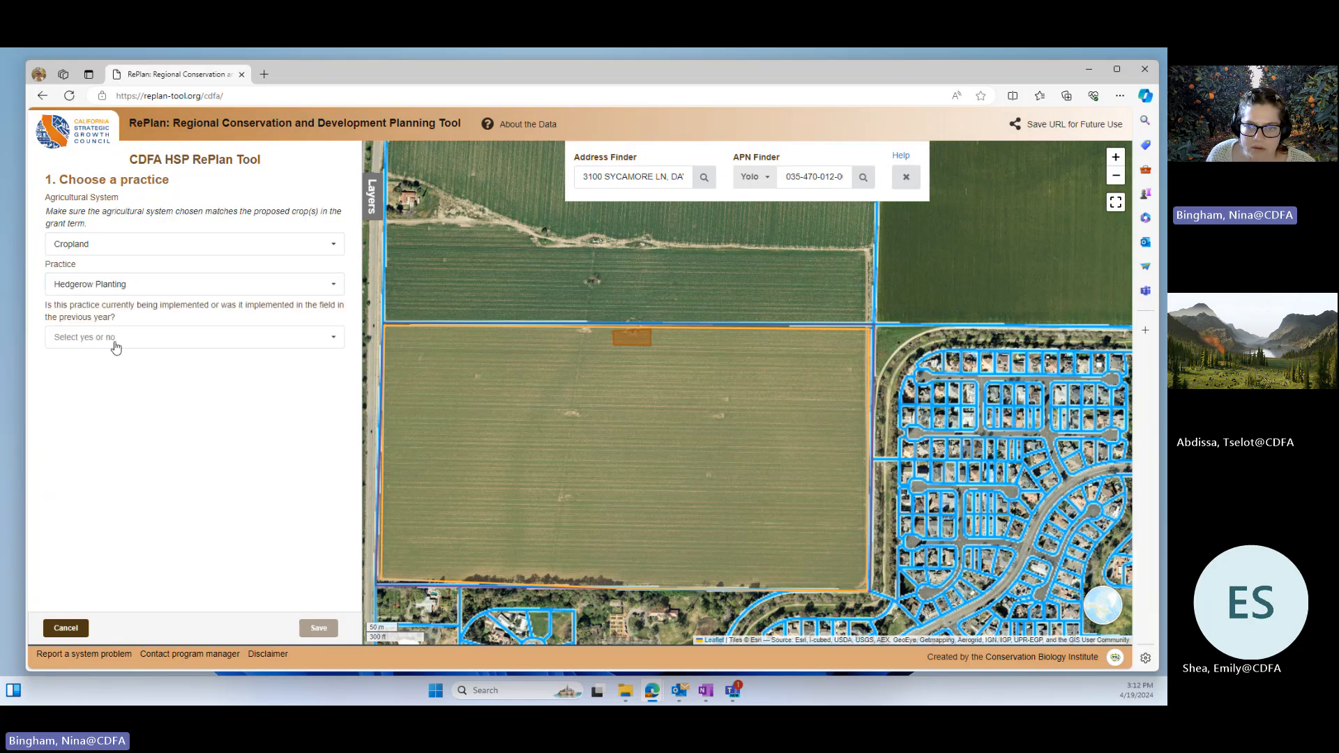
left_click(110, 341)
left_click(110, 360)
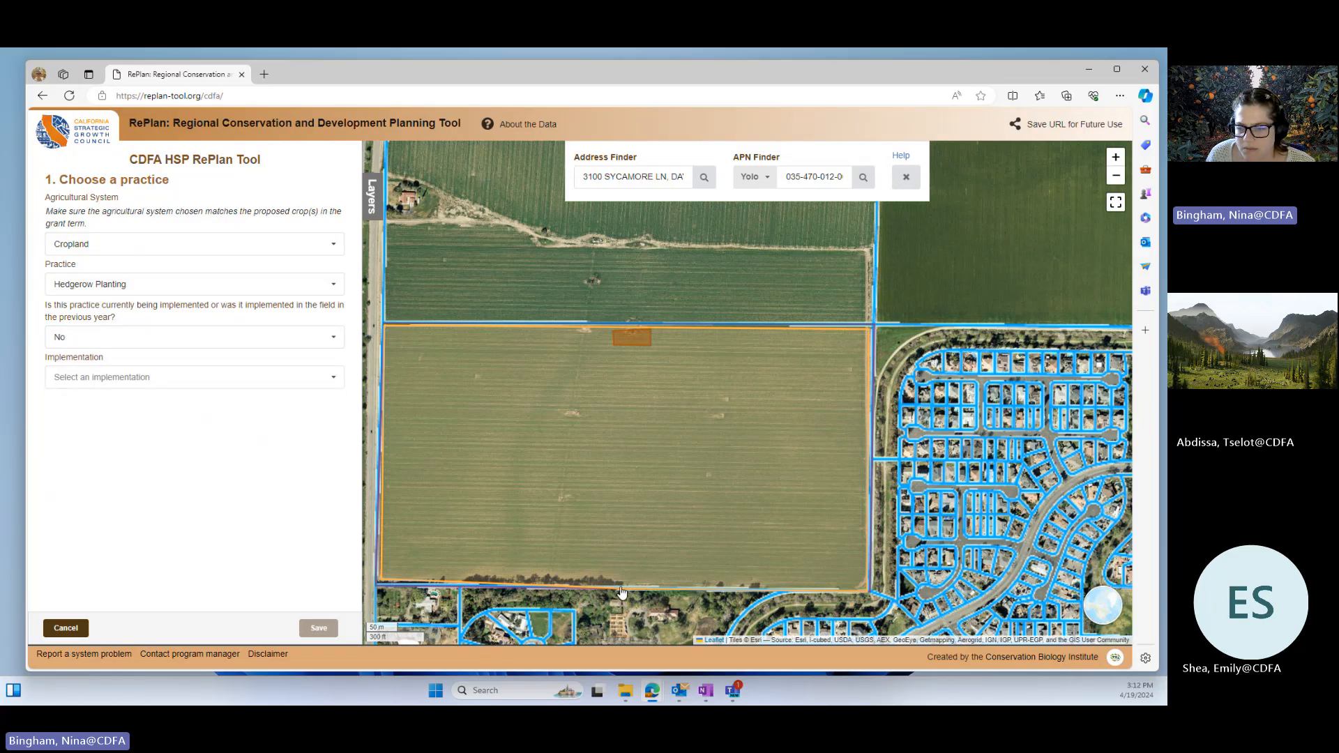
Step: Set the implementation to Replace a Strip of Cropland with 1 Row of Woody Plants, the payment scenario to Single Row and the year to Project year 2
left_click(92, 382)
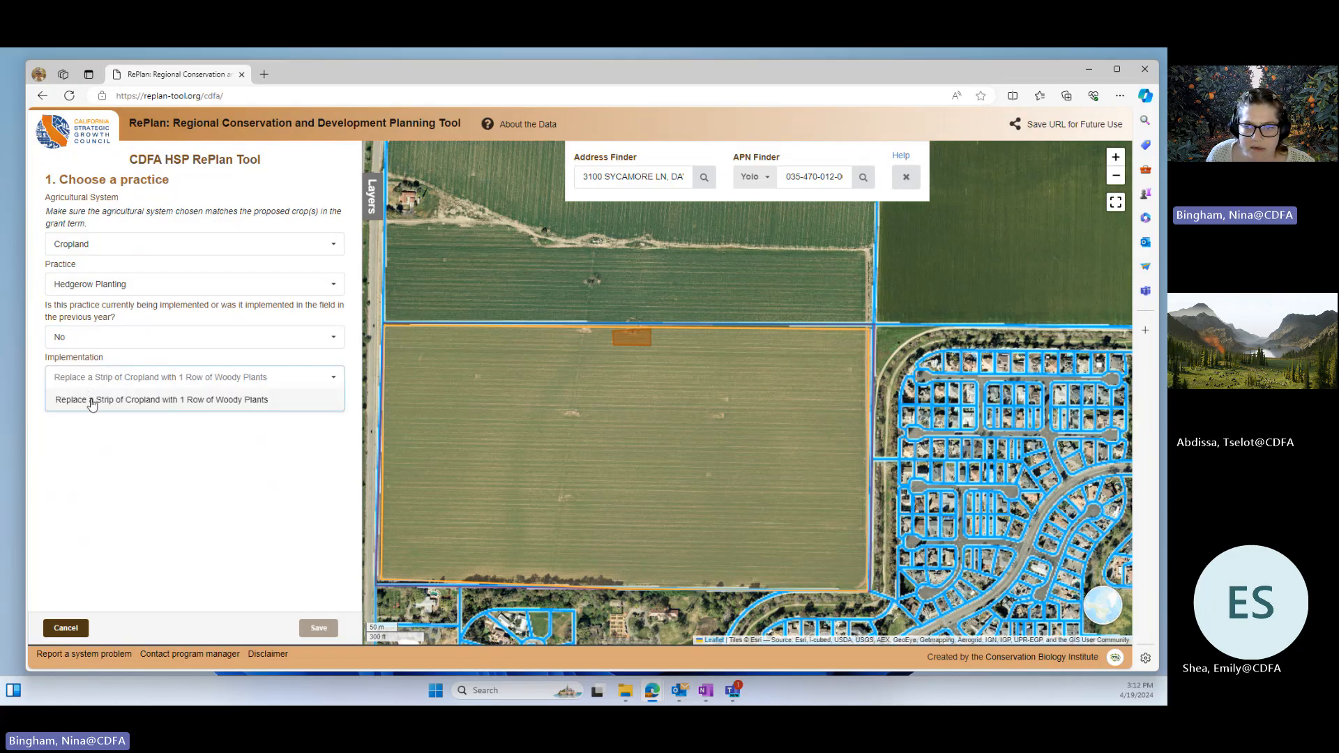
left_click(90, 401)
left_click(102, 422)
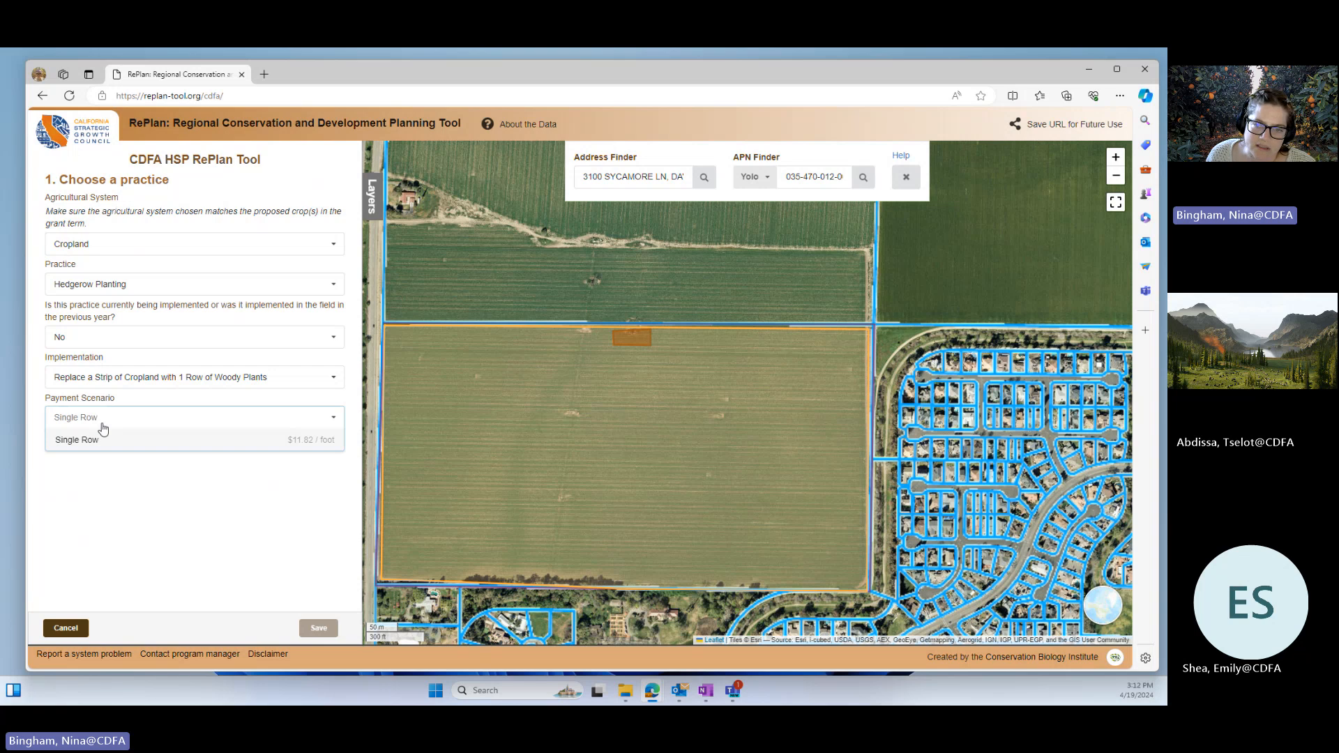
left_click(102, 441)
left_click(106, 473)
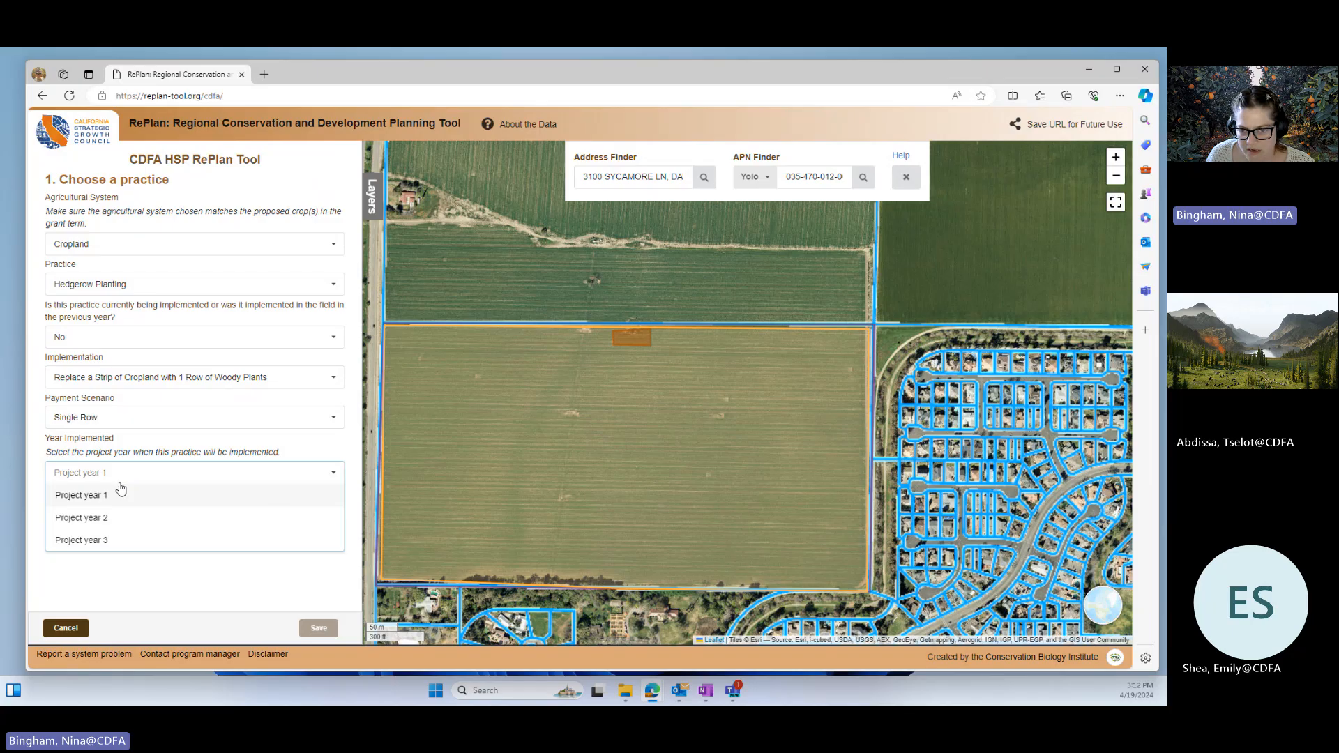
left_click(79, 518)
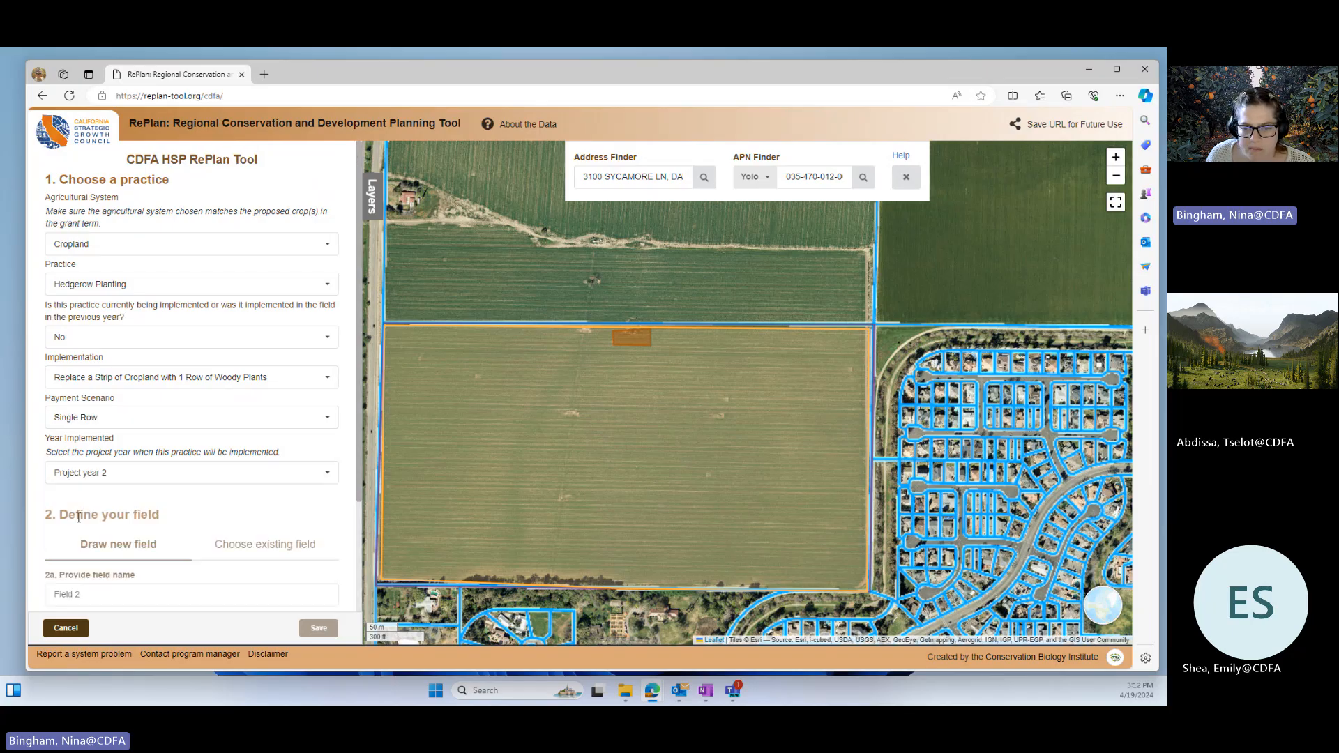
Step: Try to use the existing Field 1 for the hedgerow and read the explanation of why fields are grayed out
scroll(177, 508, "down", 2)
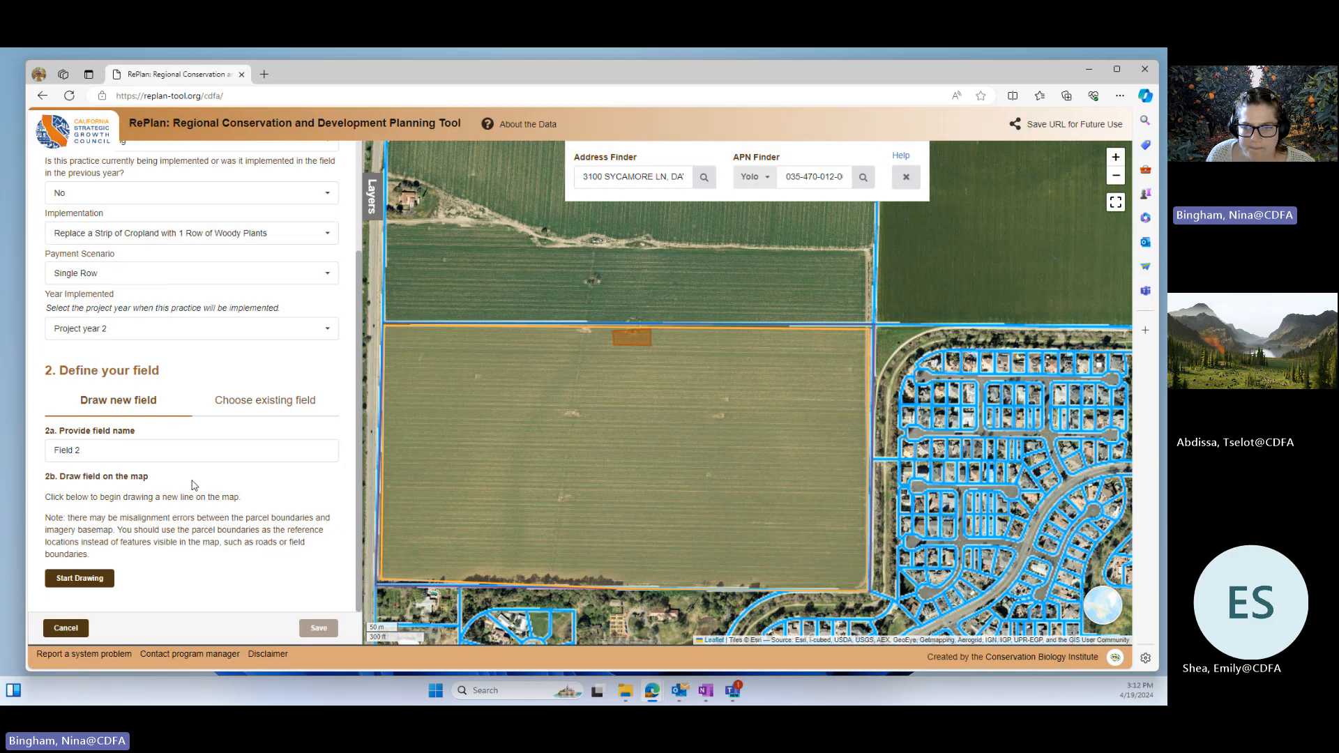
left_click(252, 403)
left_click(136, 572)
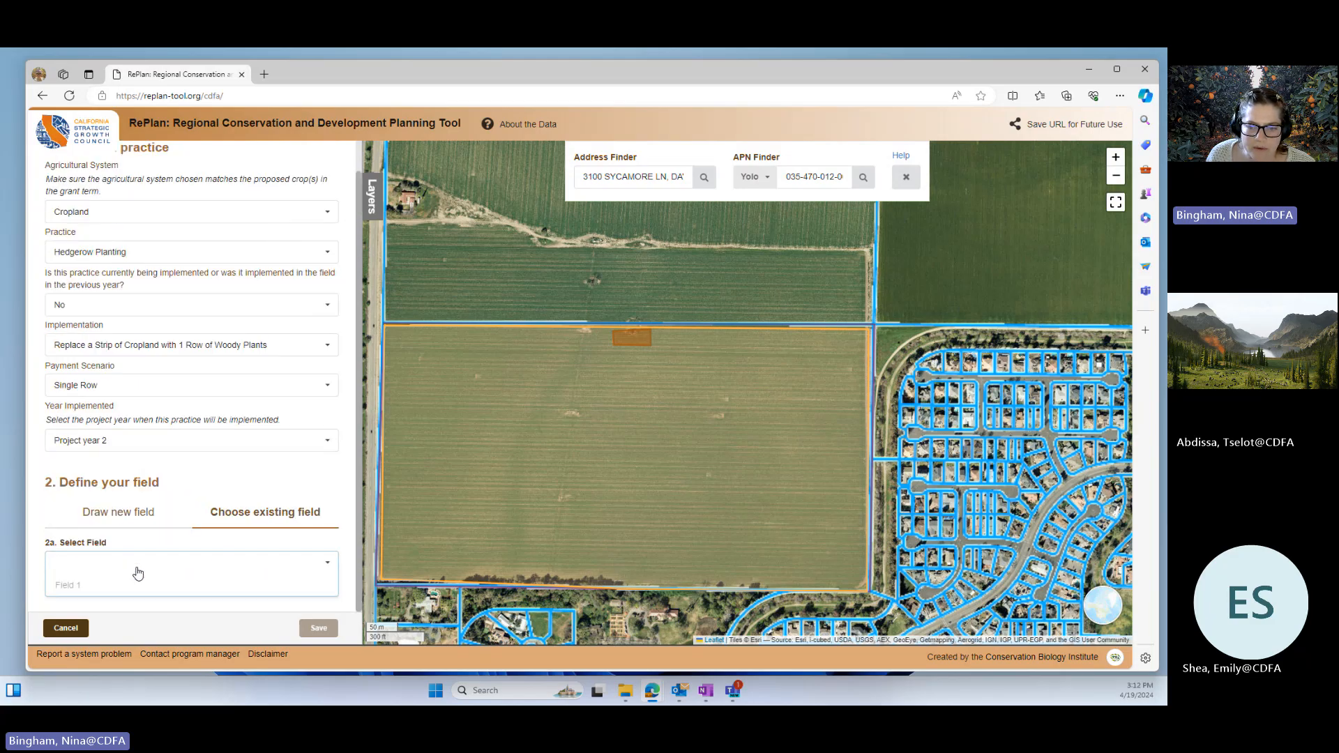
double_click(79, 590)
left_click(277, 466)
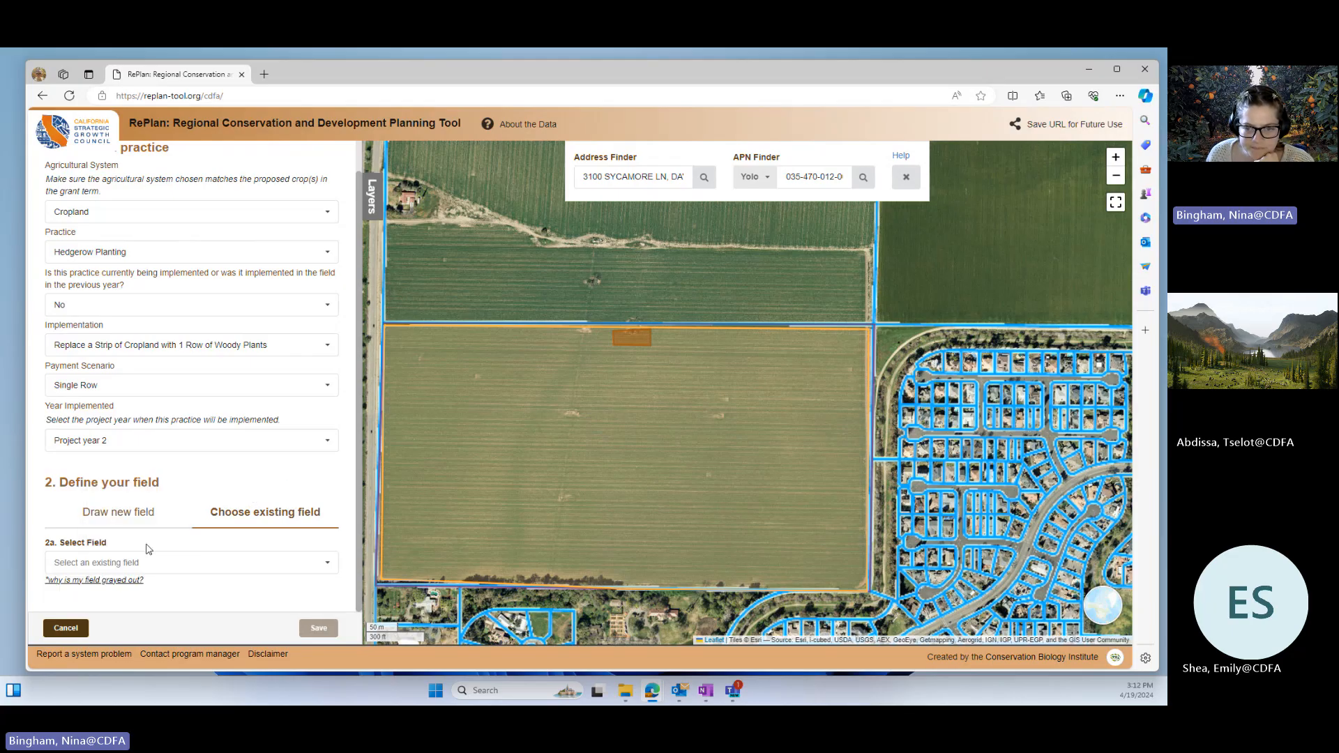
left_click(103, 580)
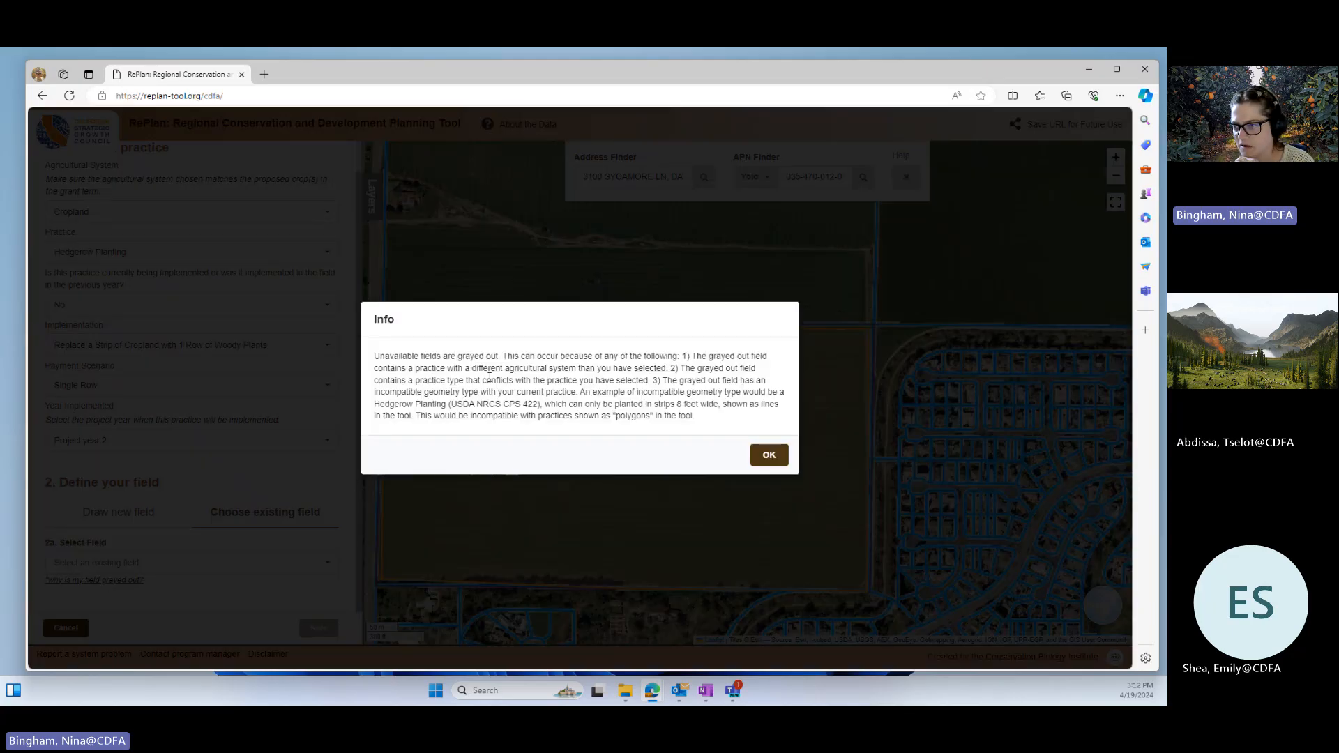
left_click(769, 456)
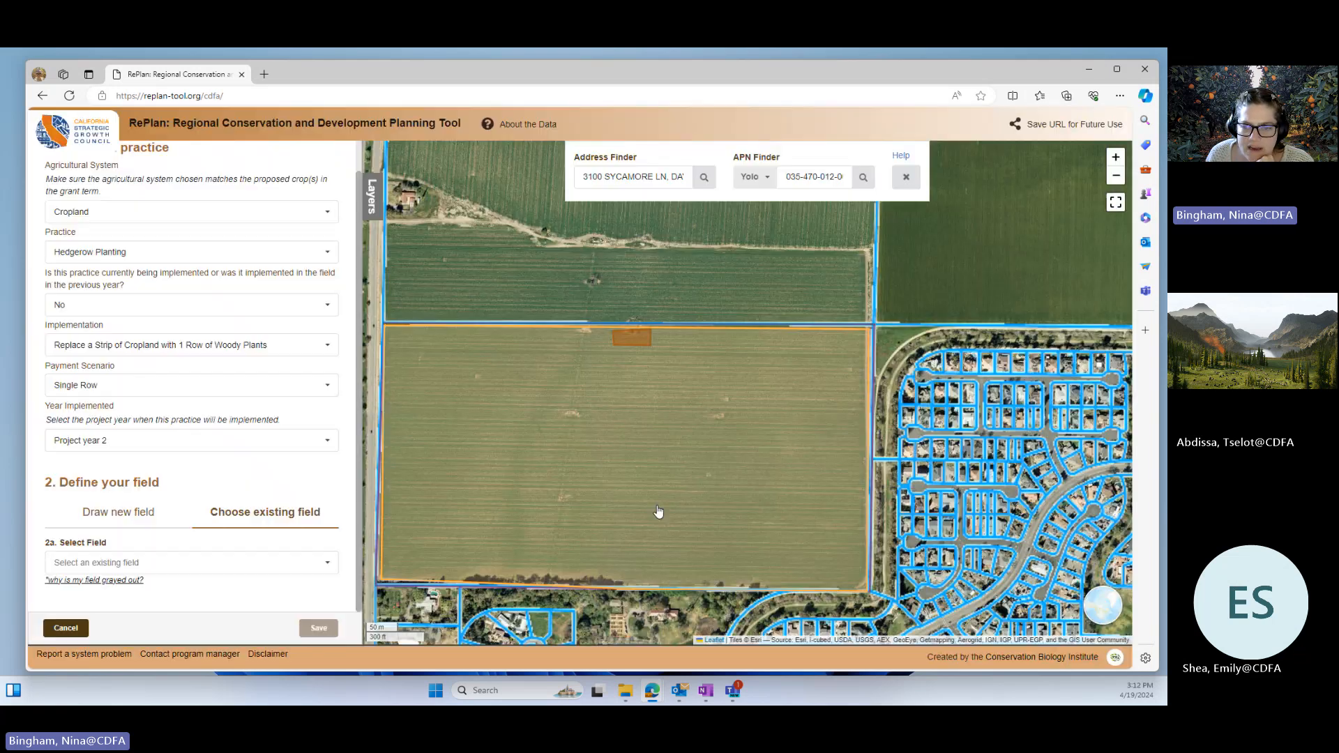
Step: Choose to draw a new field for the hedgerow practice and name it Hedgerow
left_click(133, 515)
scroll(140, 516, "down", 2)
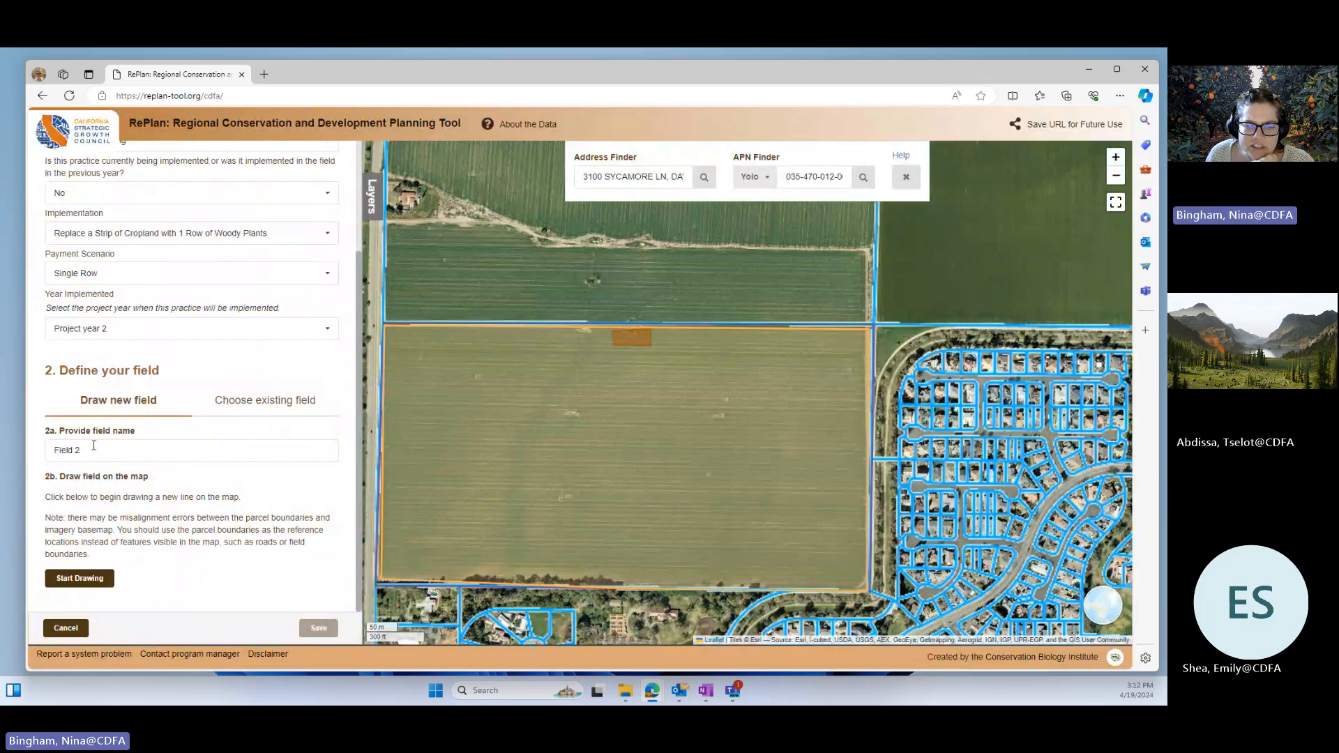
left_click_drag(93, 445, 51, 457)
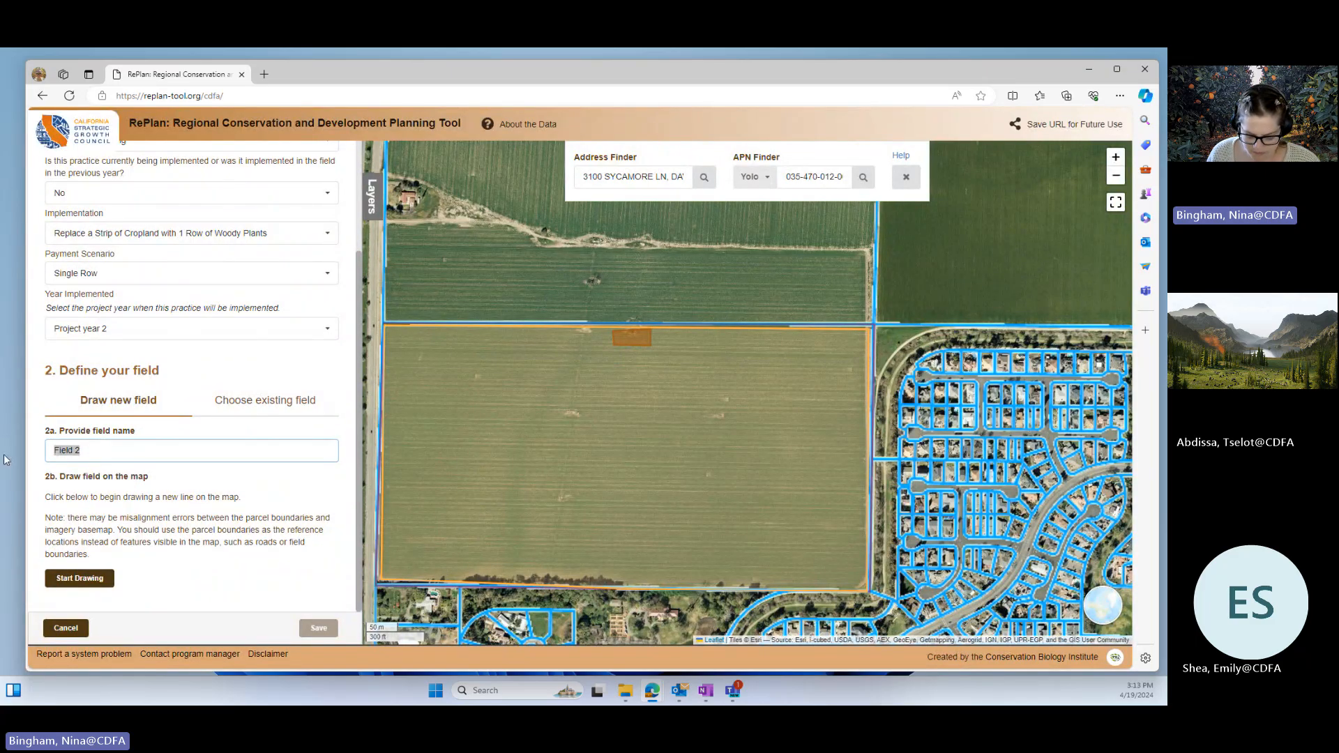
type("Hedgerow")
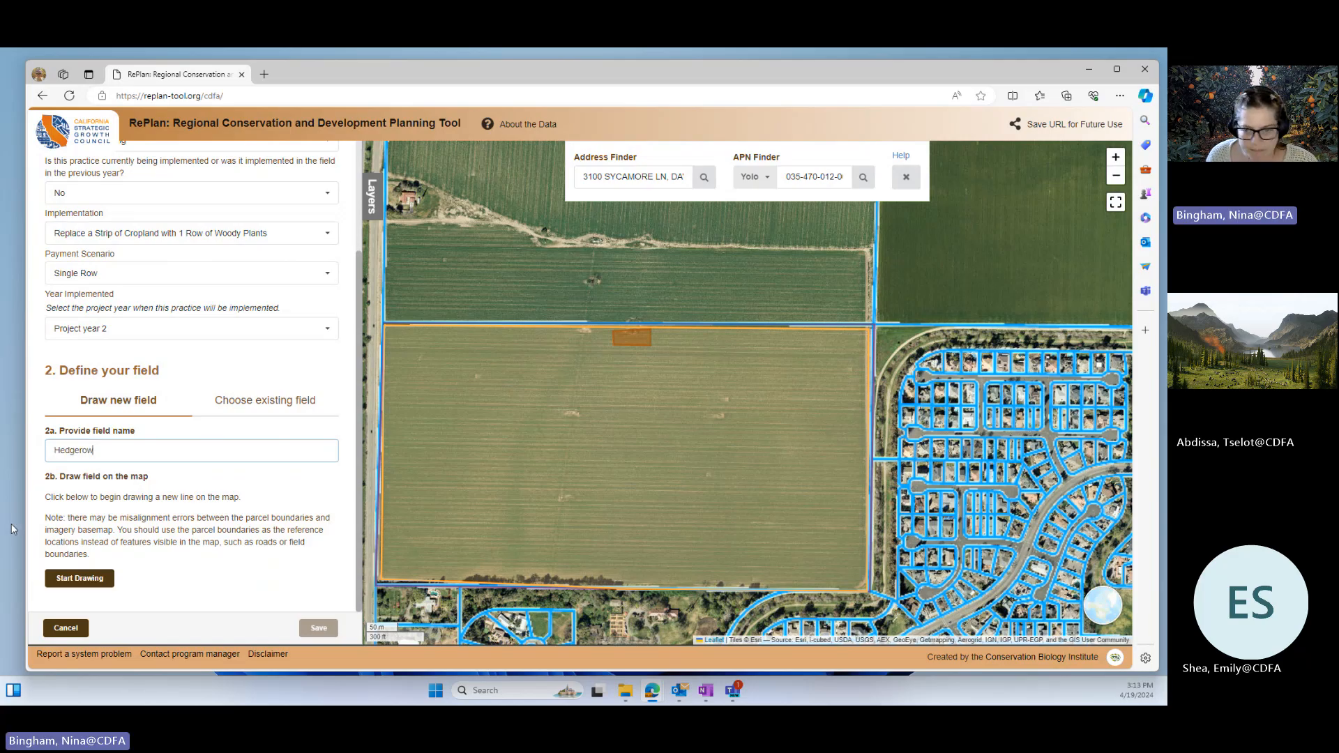
Step: Draw the Hedgerow line, about 5,064 feet long, along Field 1's west, north and east edges, skirting the small orange rectangle on the north edge
left_click(87, 579)
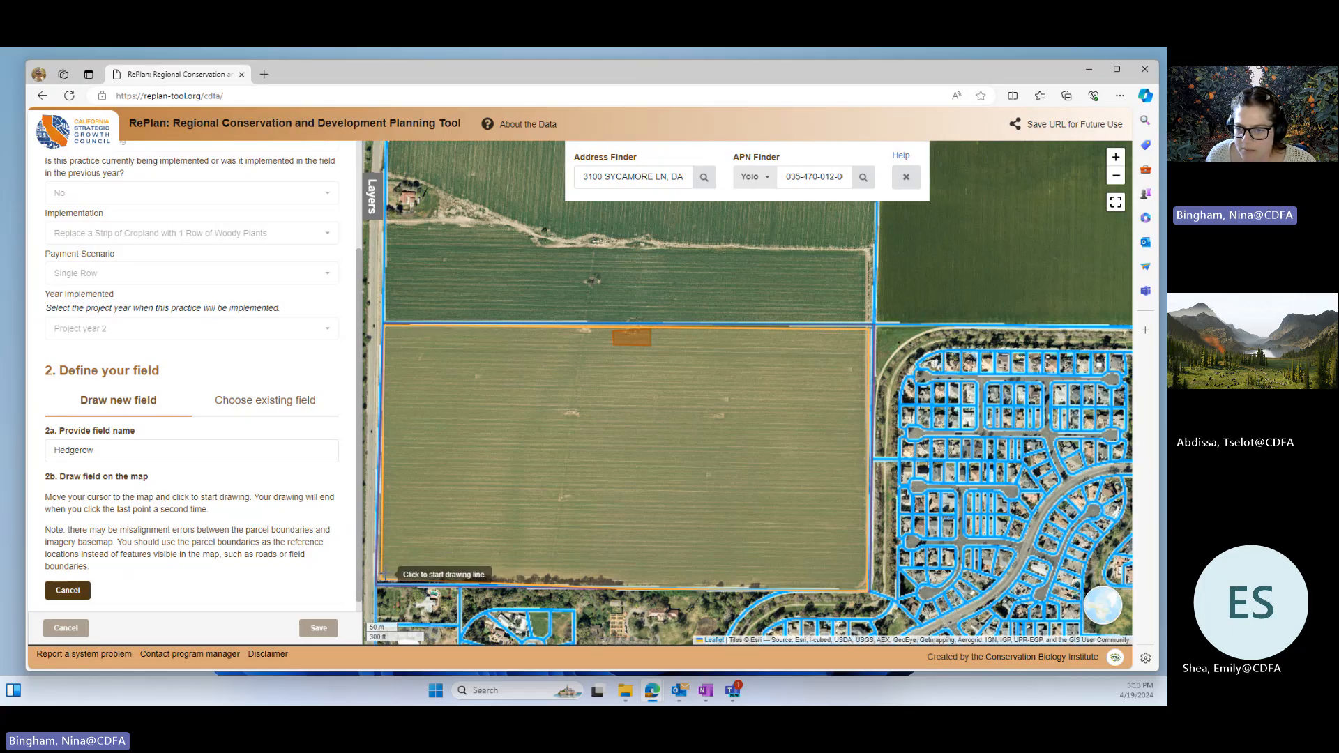
left_click(384, 576)
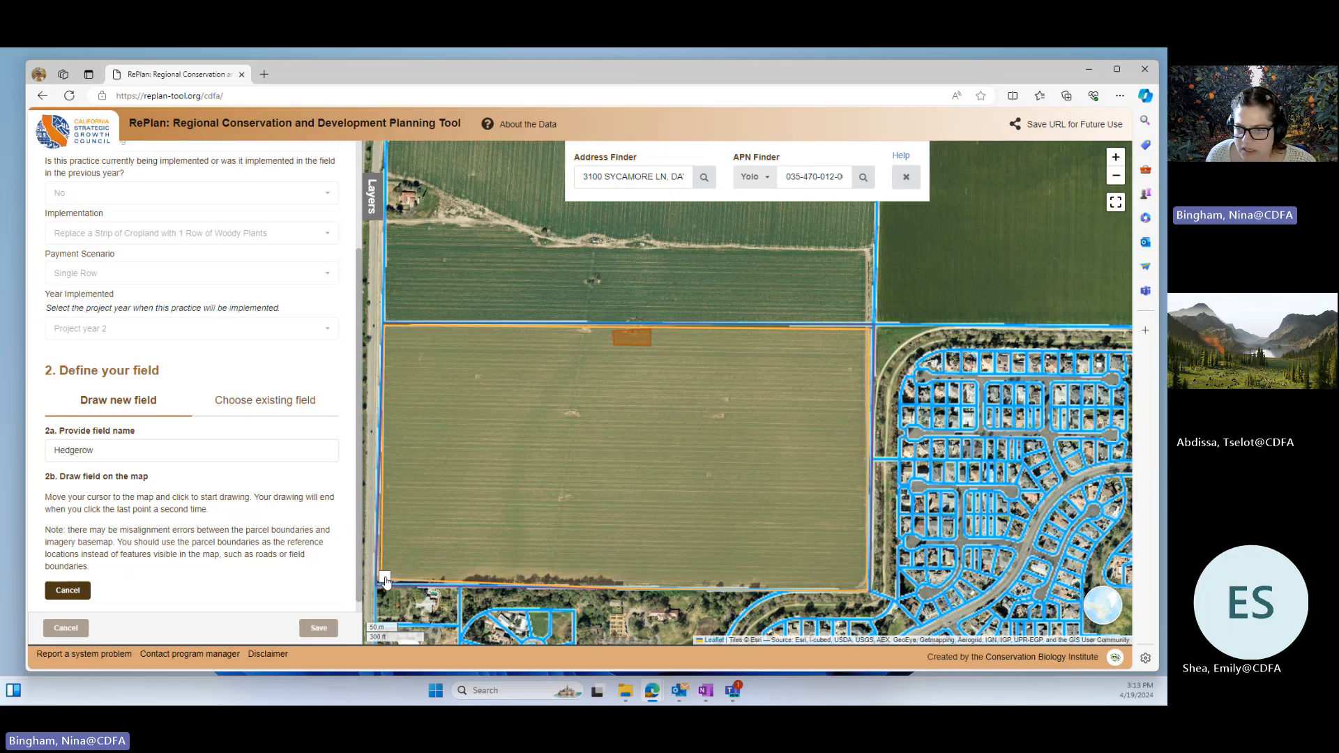
left_click(386, 327)
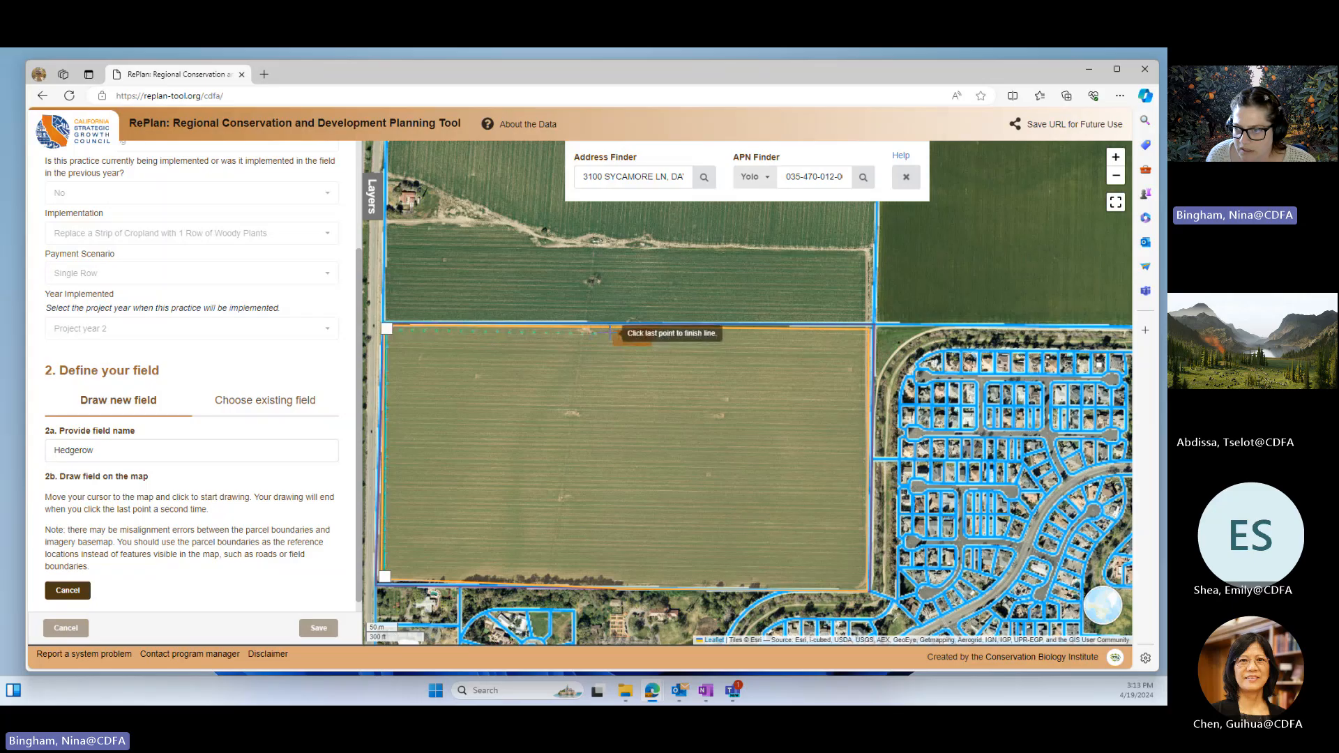
left_click(610, 332)
left_click(611, 345)
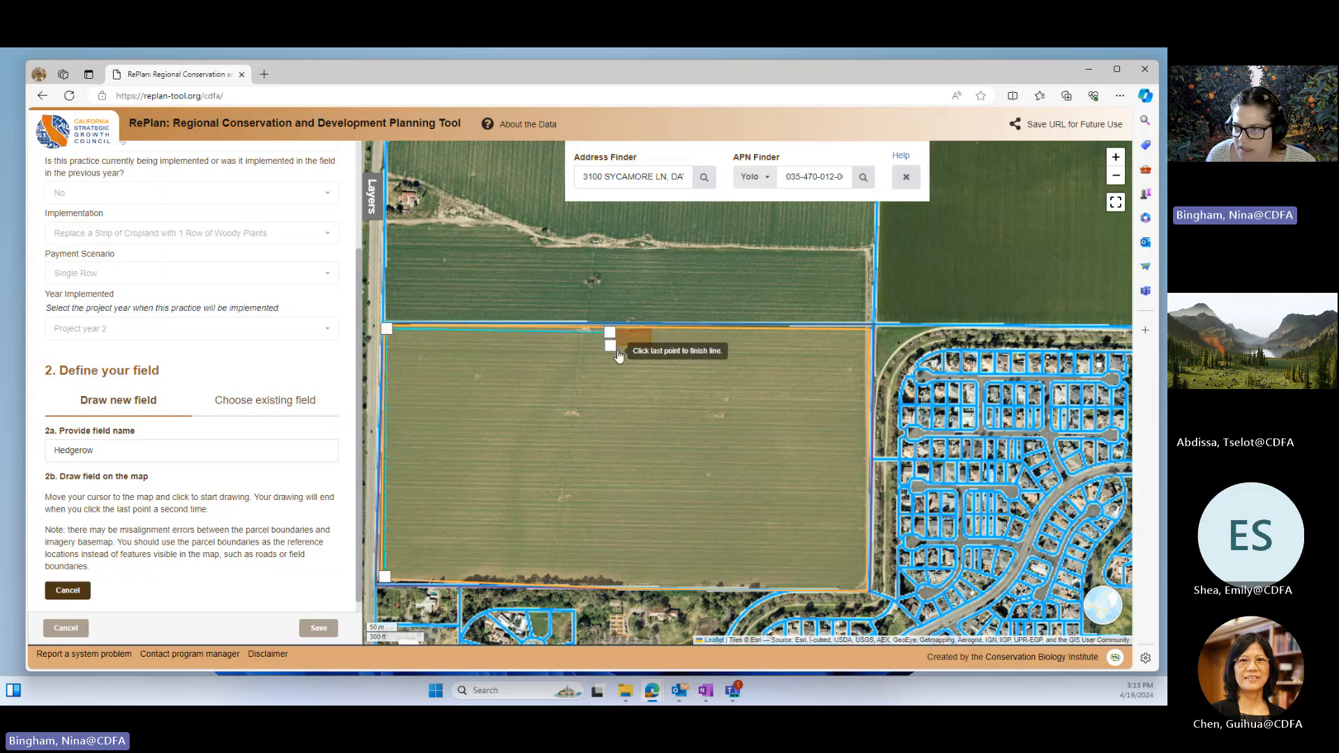
left_click(651, 348)
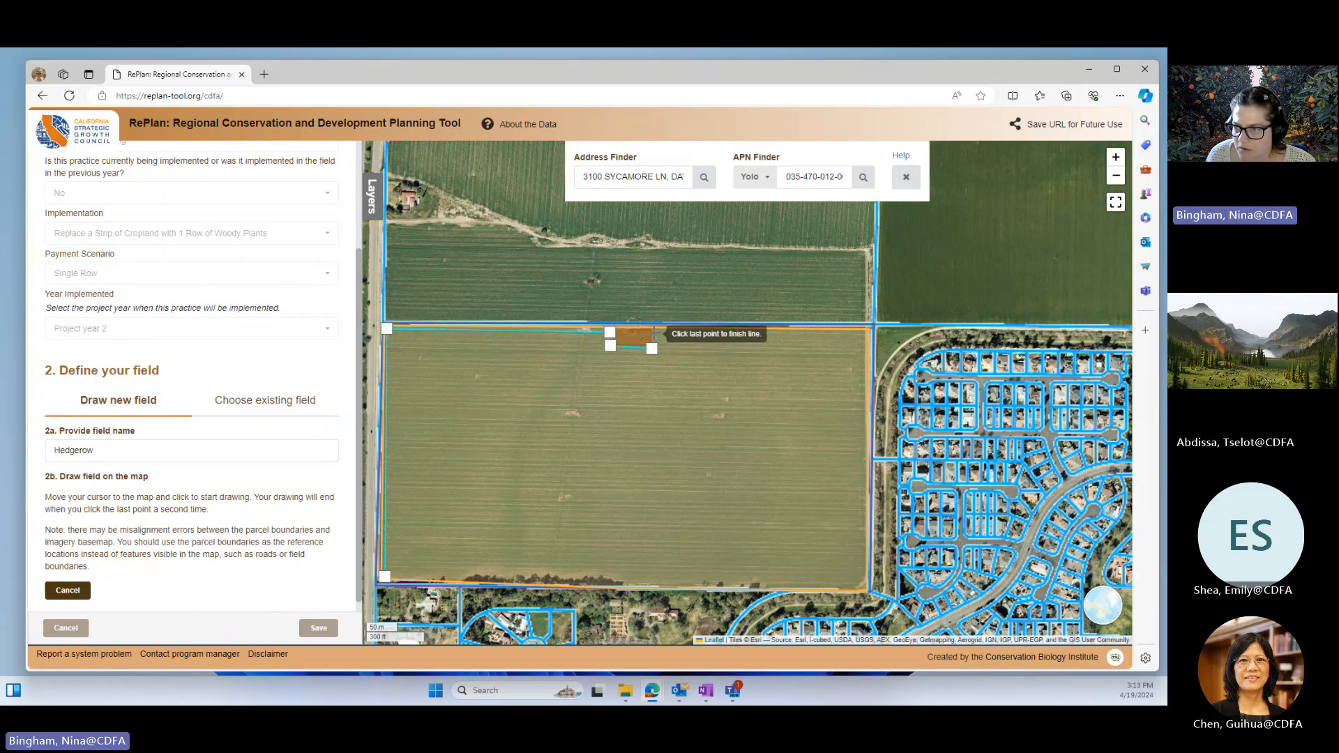
left_click(654, 333)
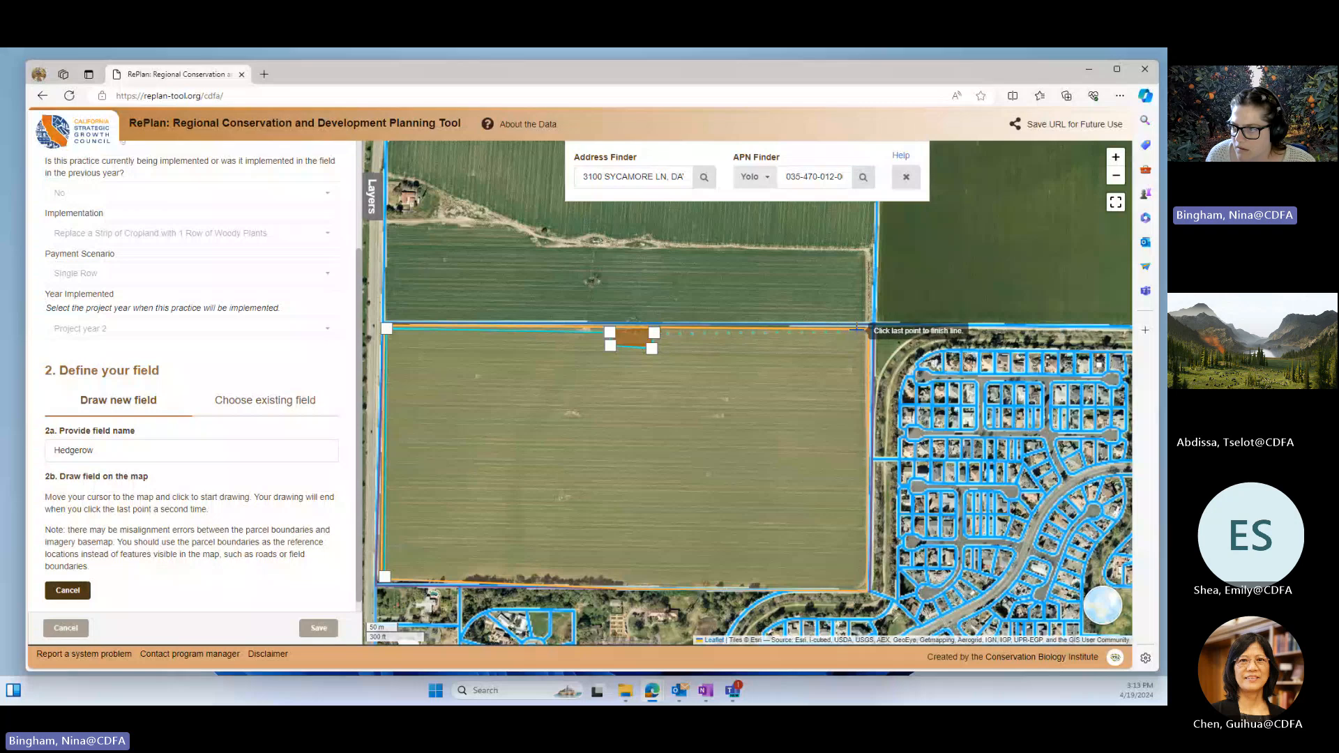
left_click(866, 331)
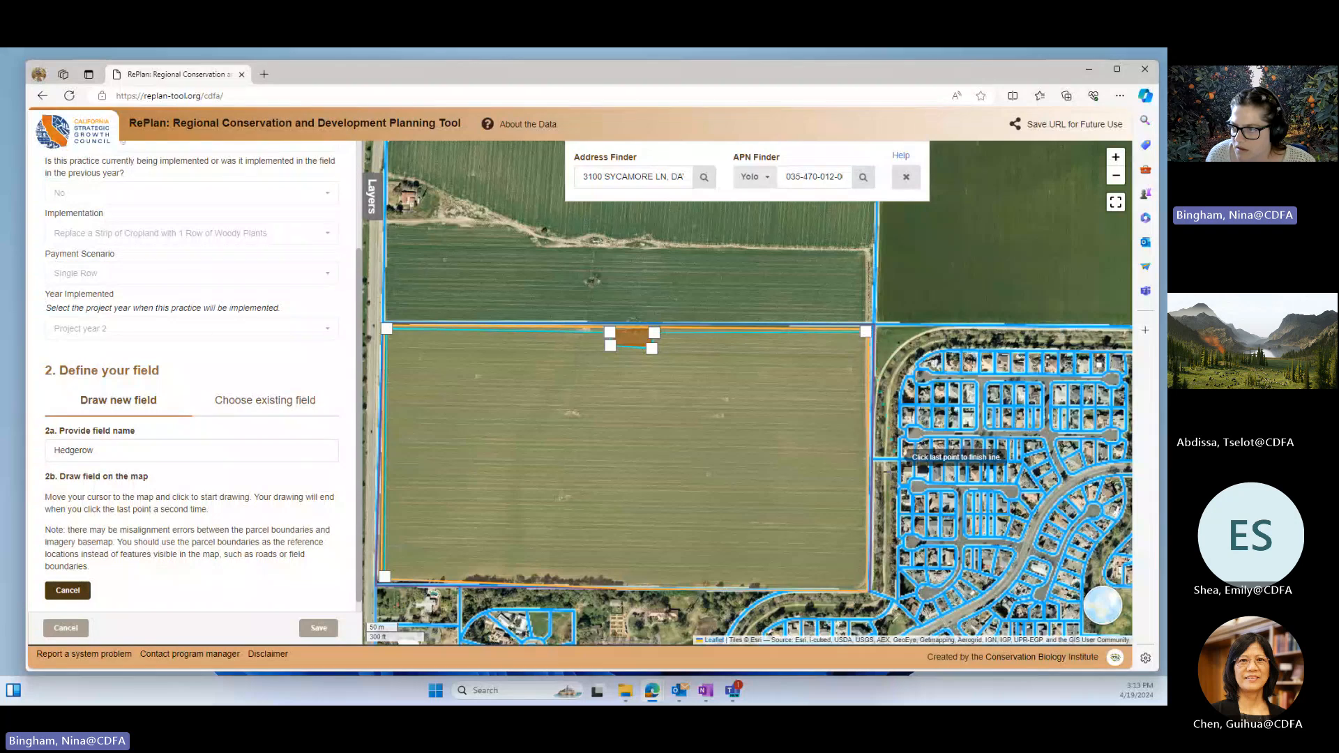
left_click(863, 584)
left_click(862, 585)
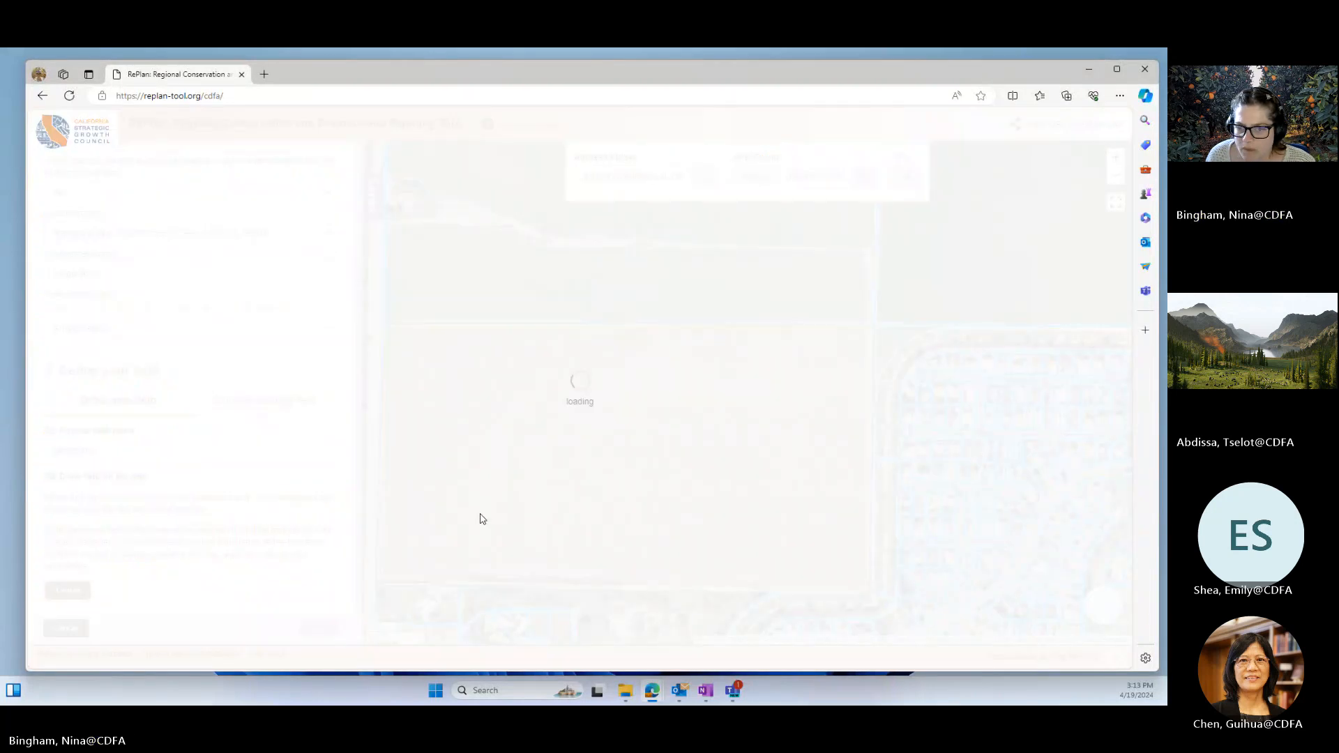
Step: Set the number of soil samples taken each year on the Hedgerow field to 3
scroll(182, 402, "down", 3)
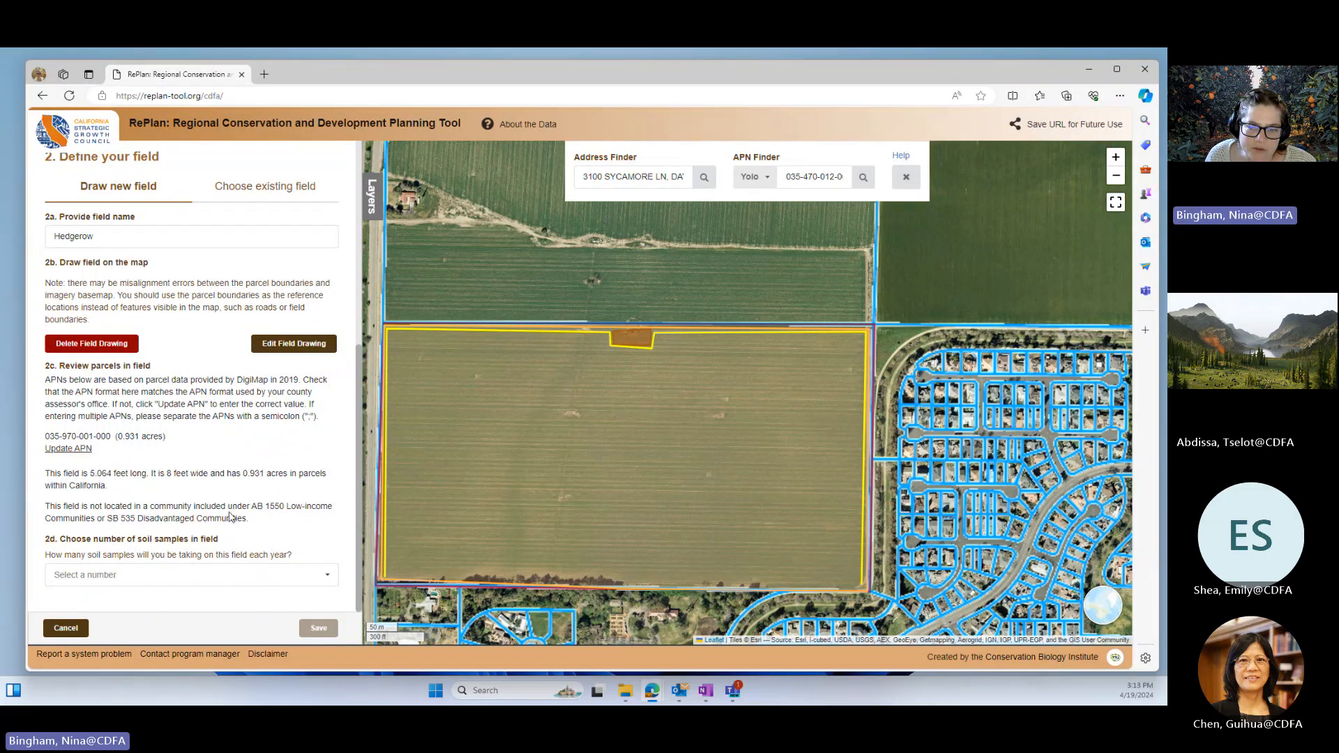
left_click(187, 584)
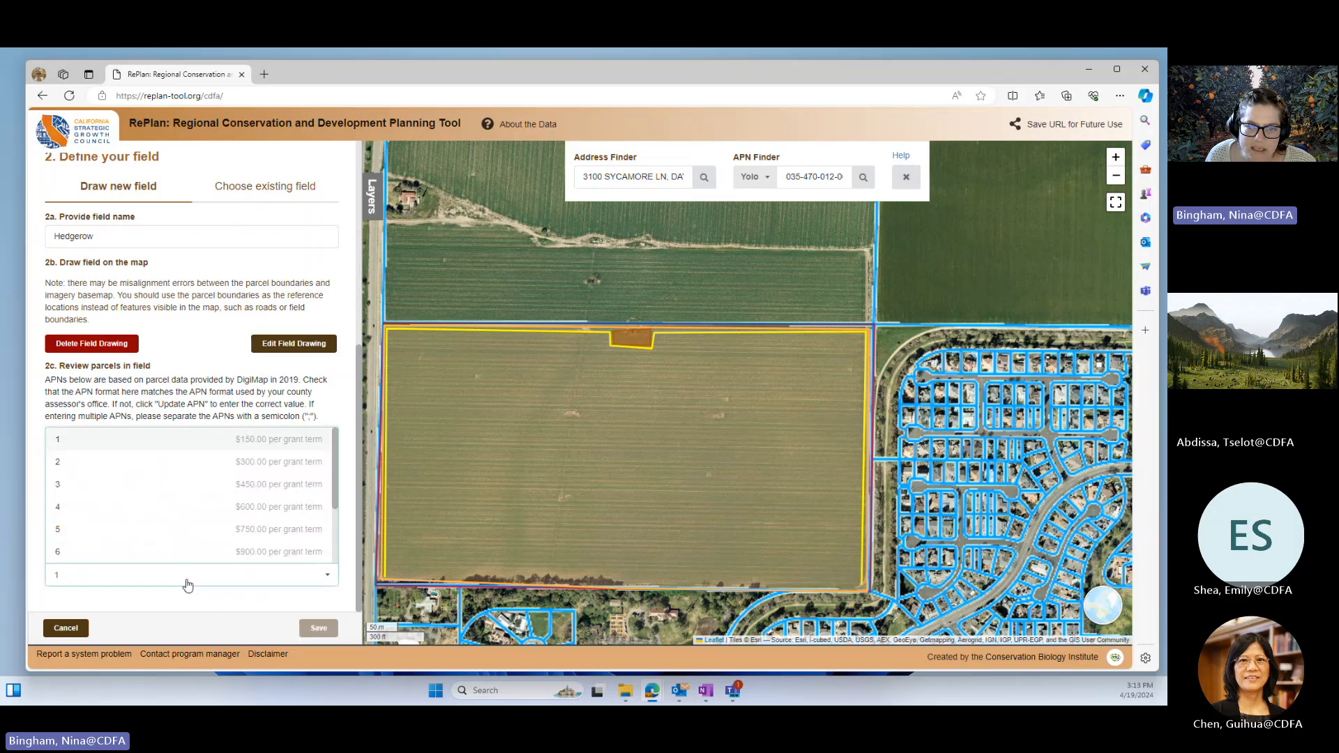
left_click(187, 585)
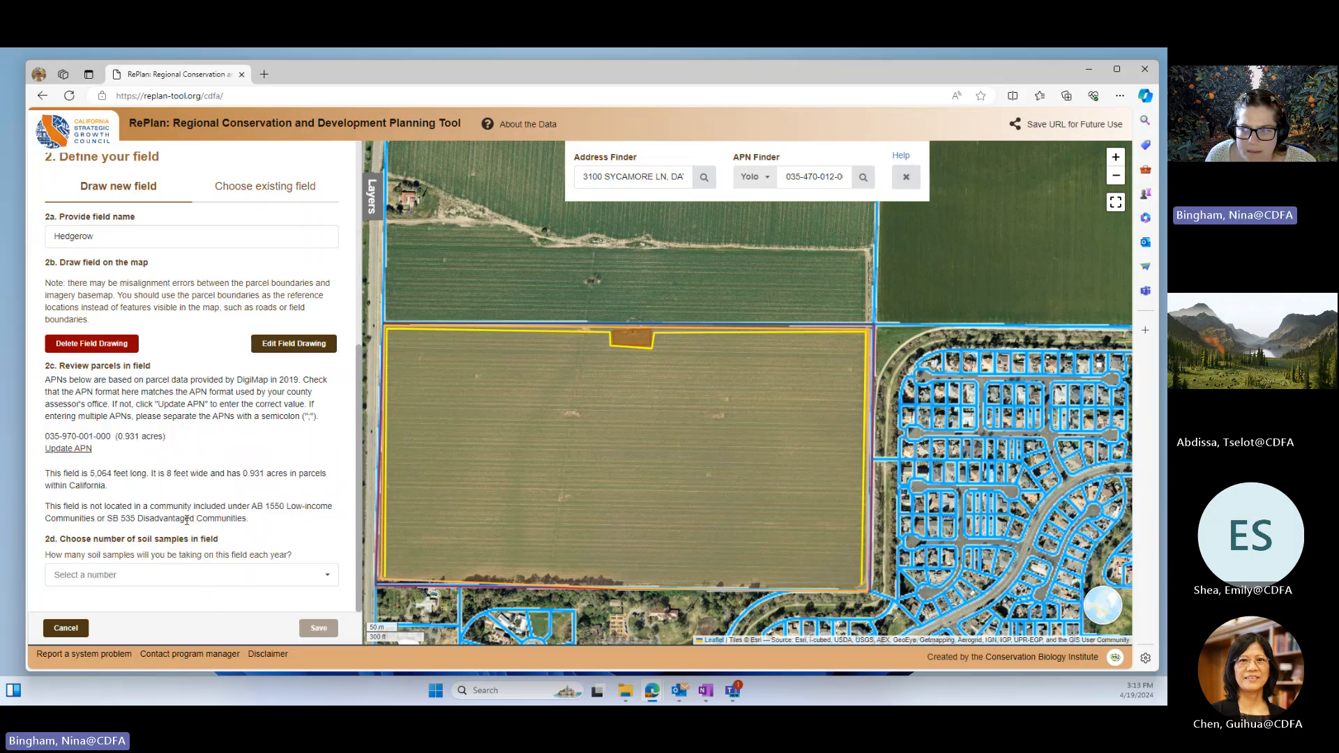
left_click(93, 575)
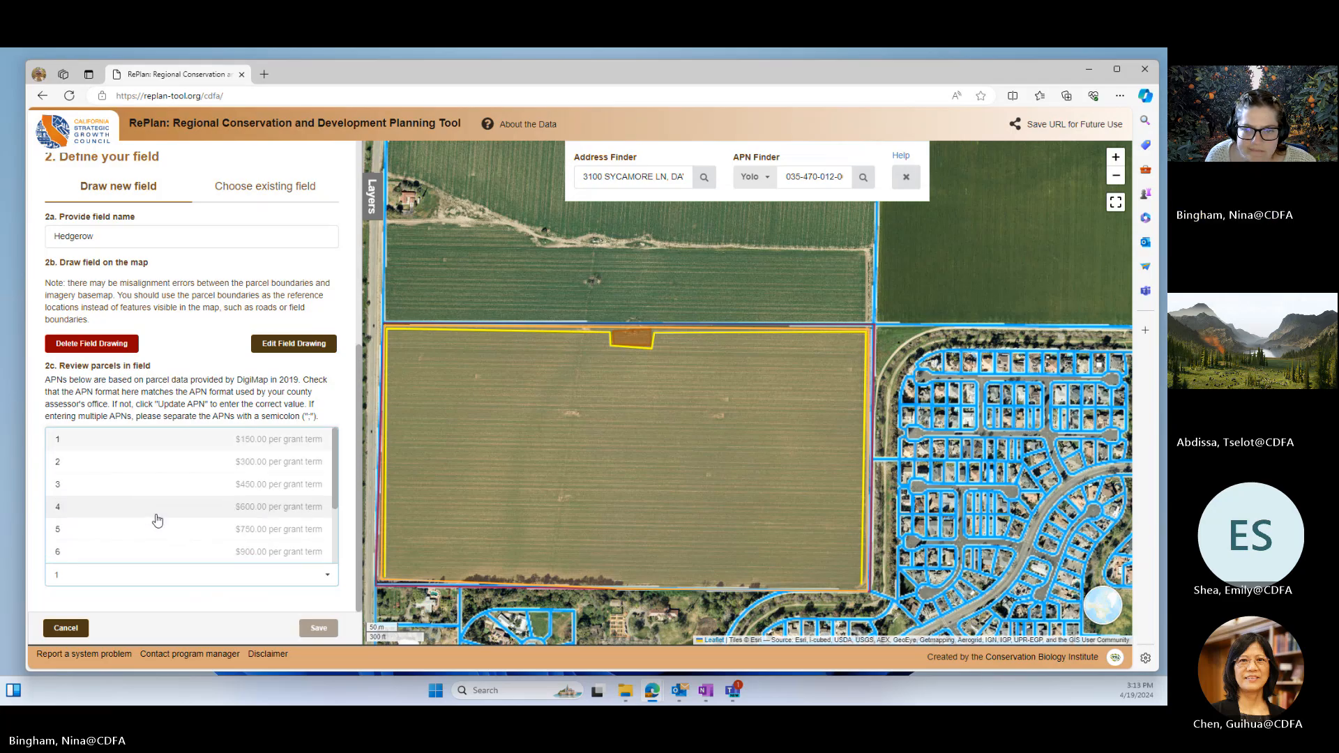
left_click(69, 484)
Step: Enter tomato as both the prior crop and the proposed crop for the Hedgerow field
scroll(134, 542, "down", 2)
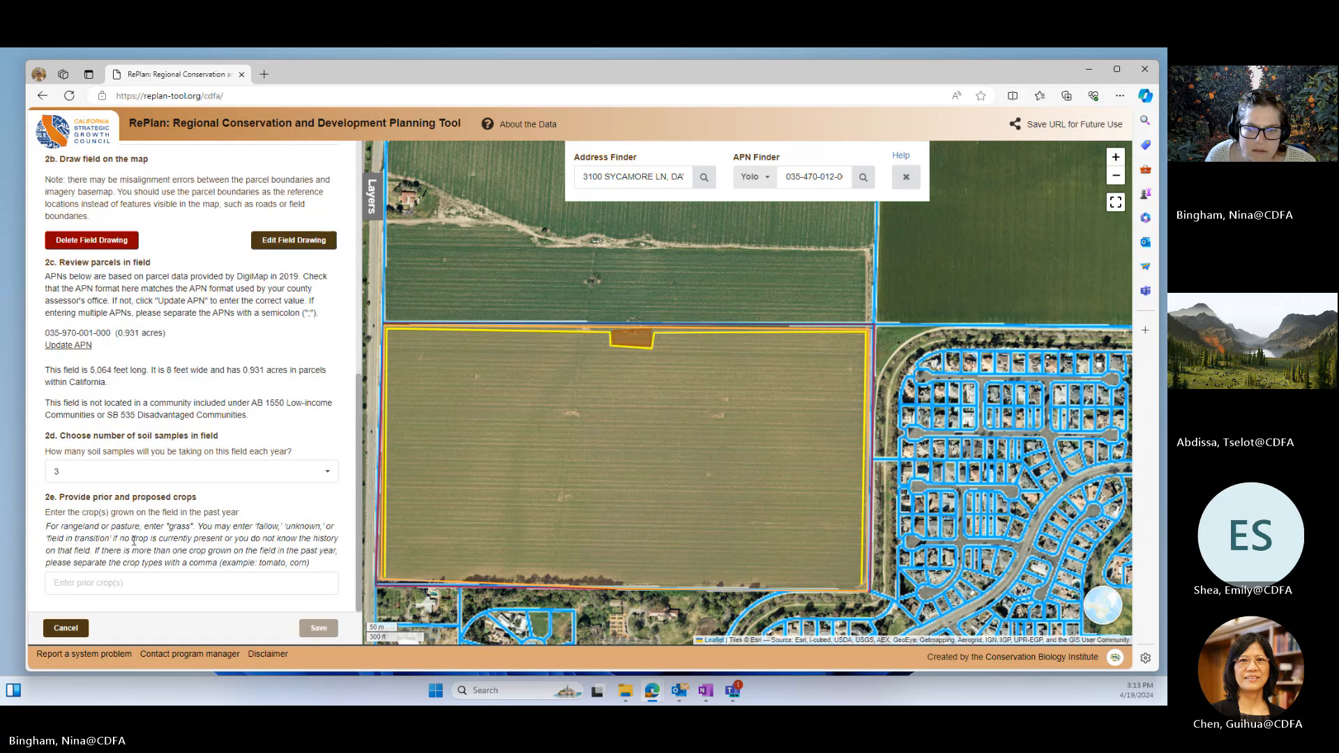
left_click(112, 582)
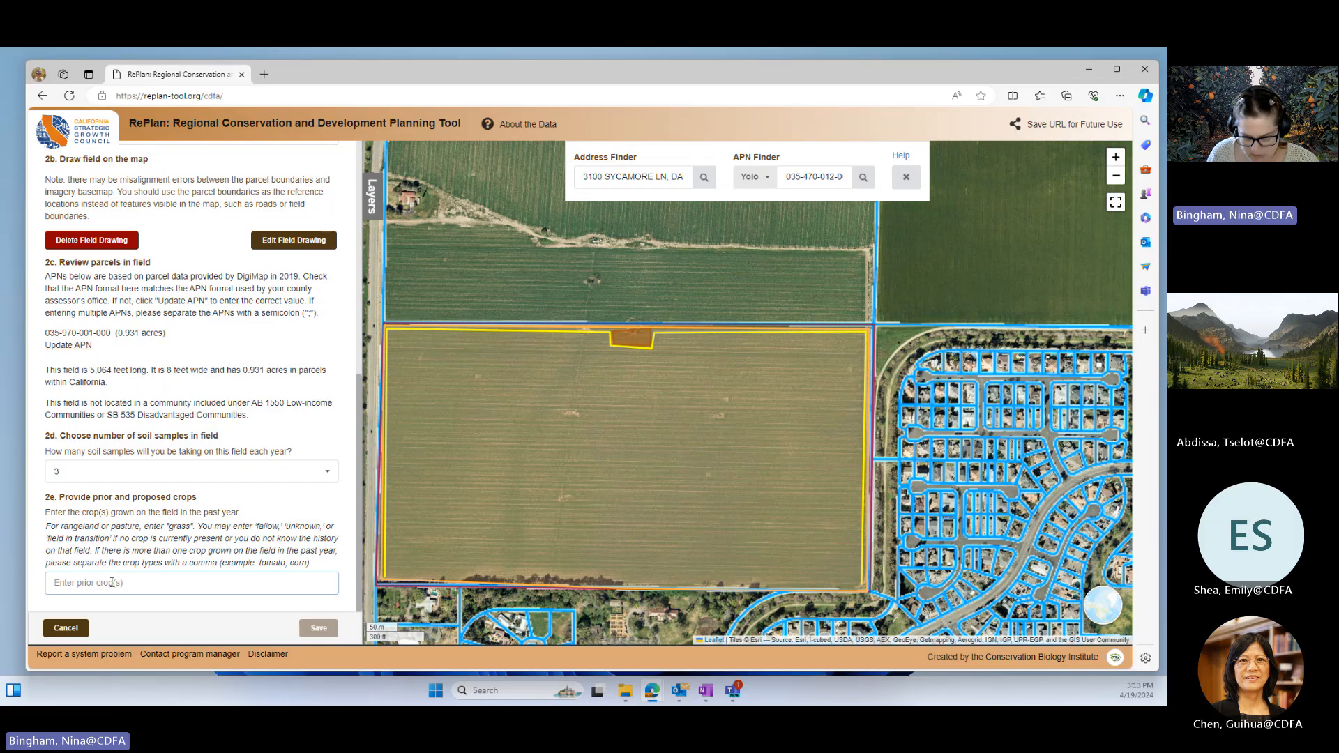
type("tomato")
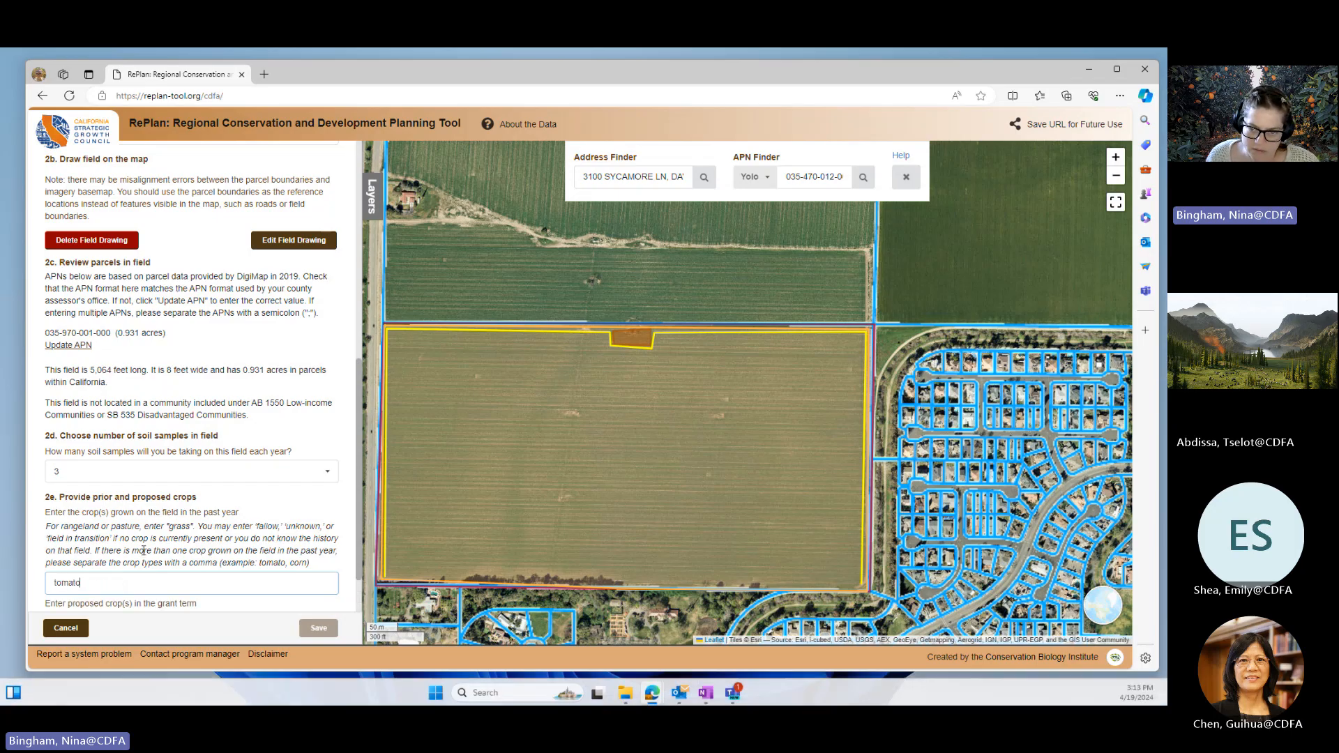
scroll(135, 535, "down", 1)
left_click(142, 582)
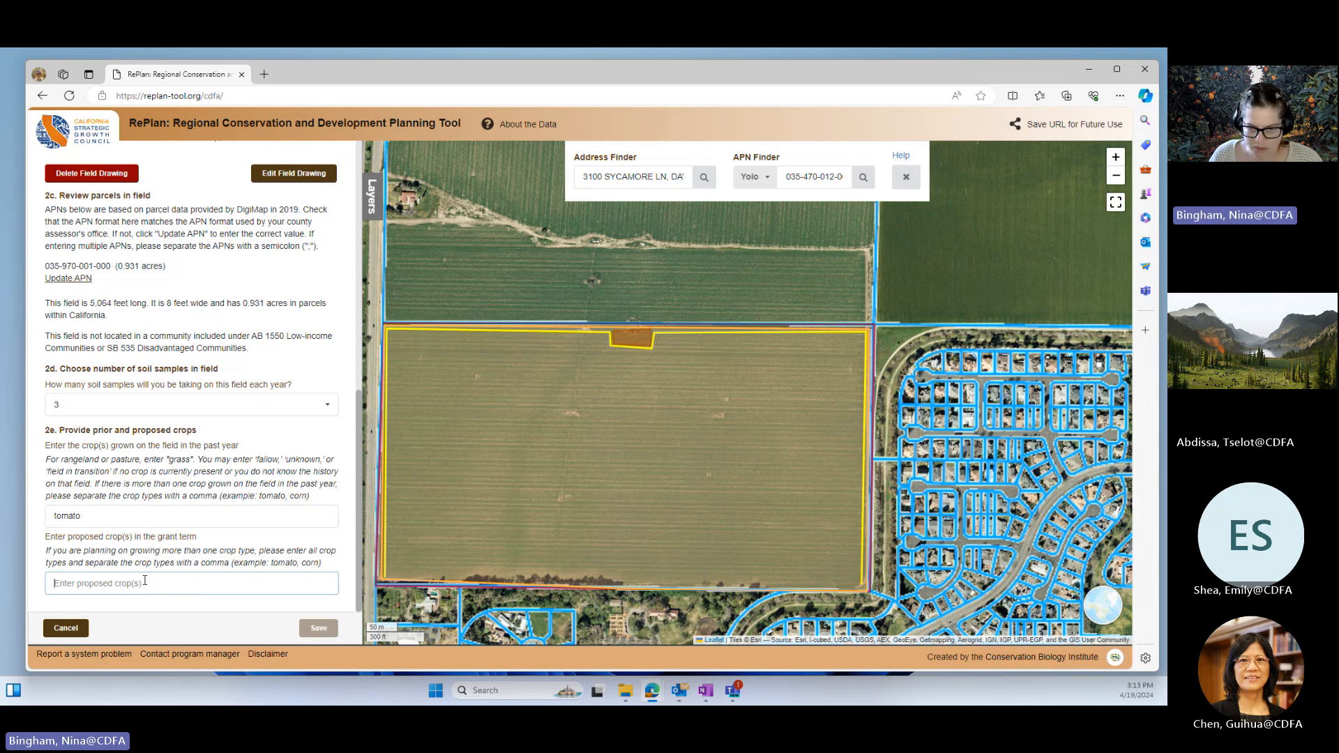
type("tomato")
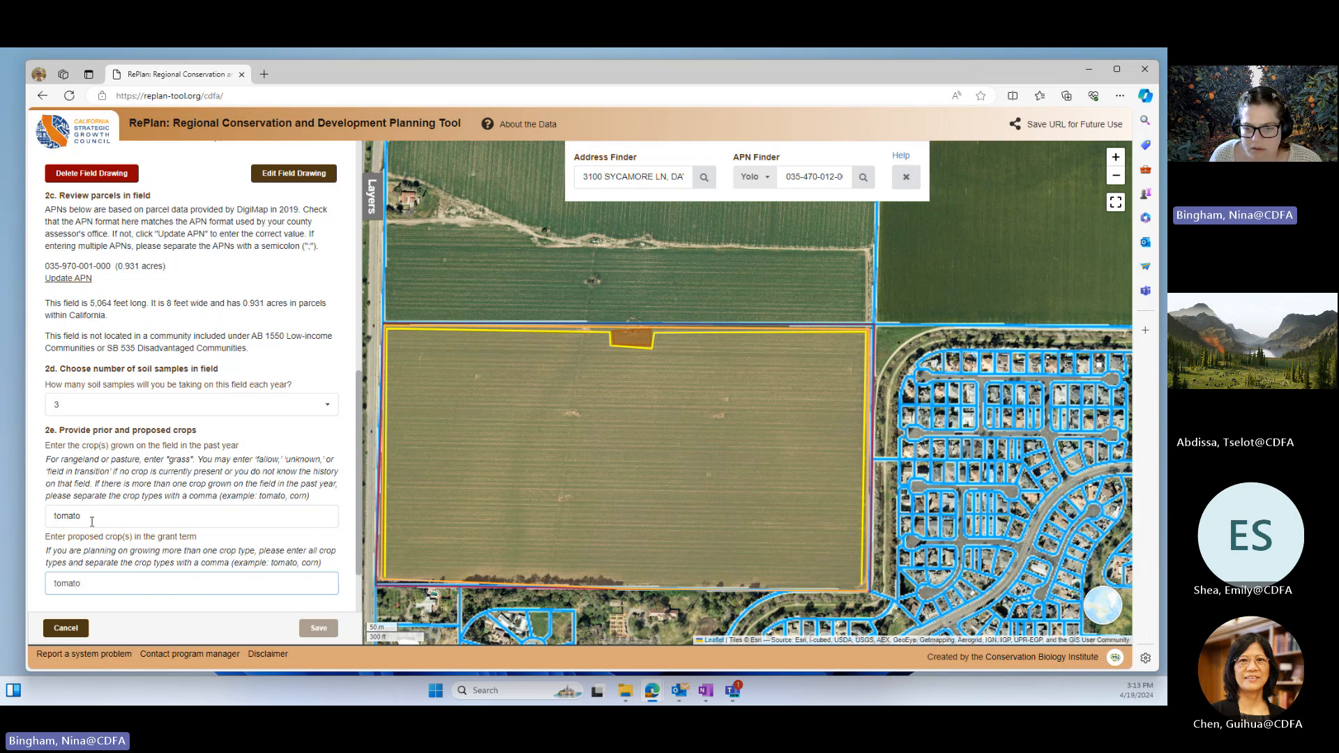
Step: Open the species selection for the hedgerow and choose Hummingbird trumpet or California fuchsia from the Attract Pollinators list
scroll(92, 521, "down", 2)
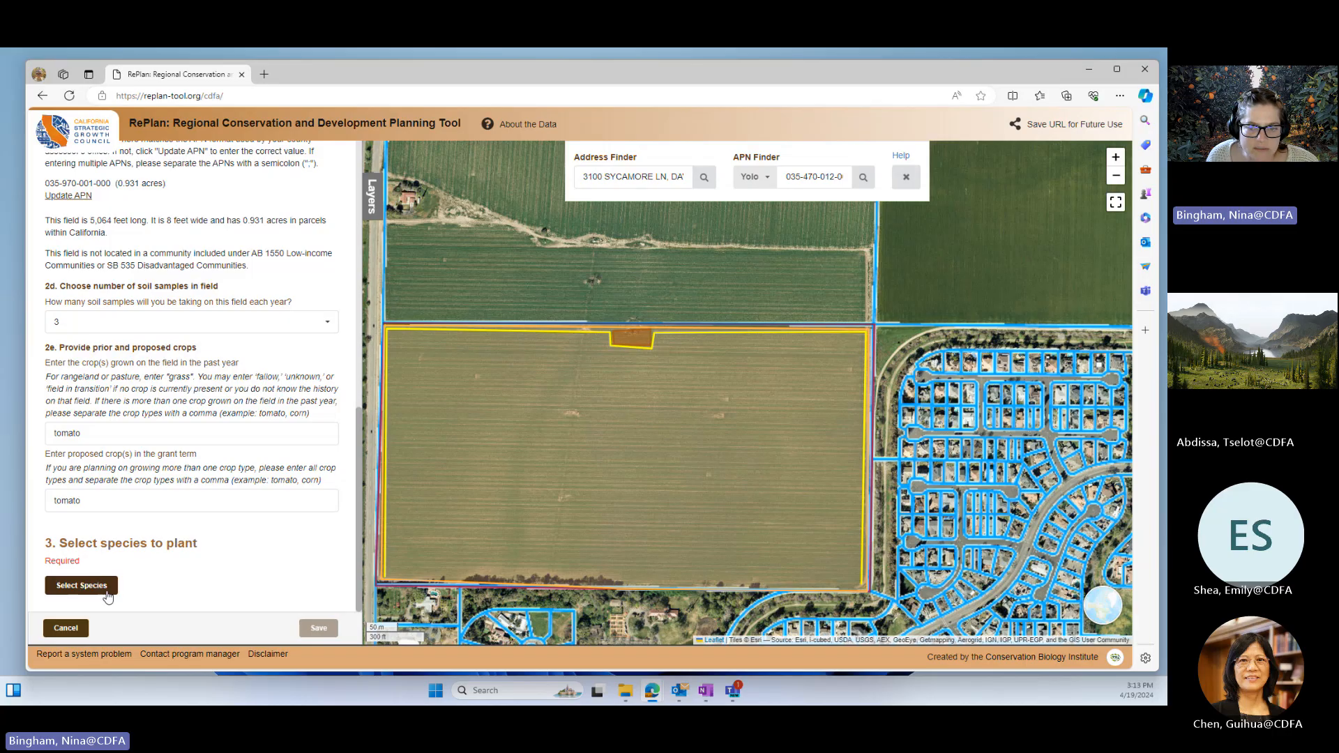
left_click(70, 587)
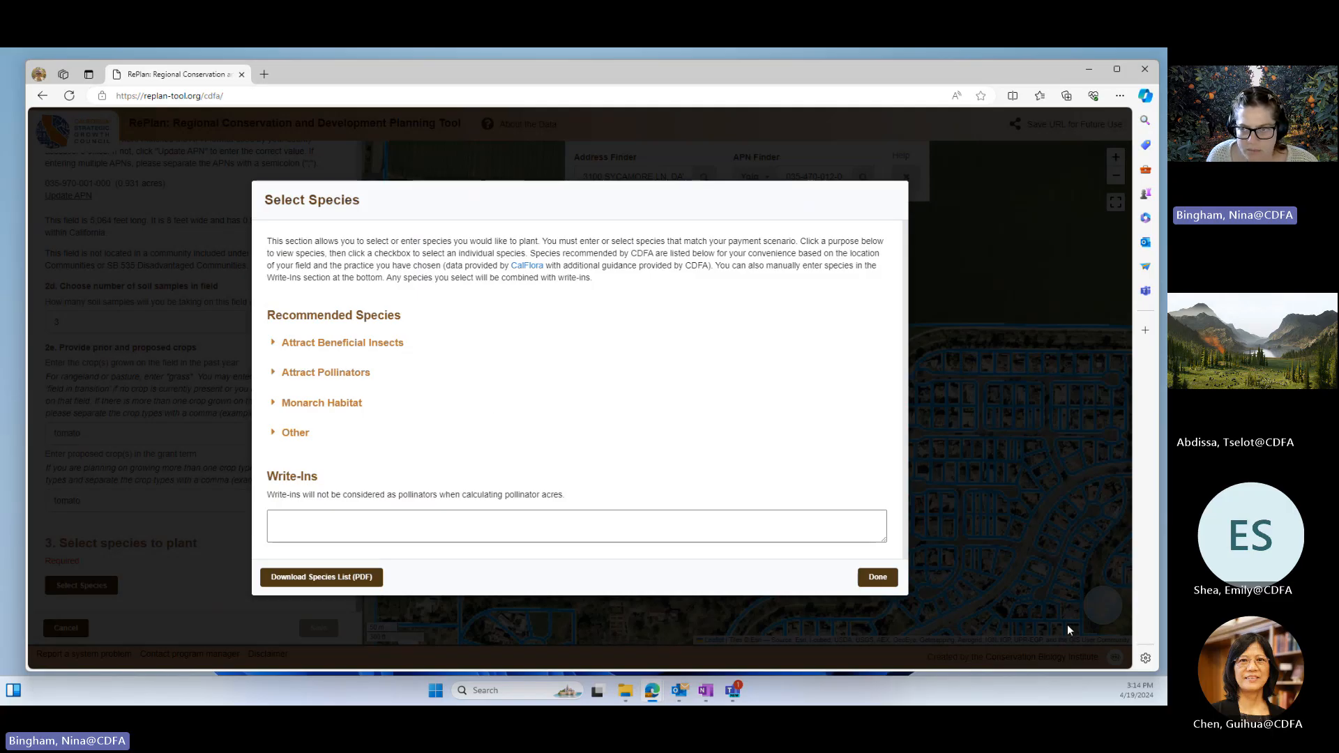
left_click(272, 373)
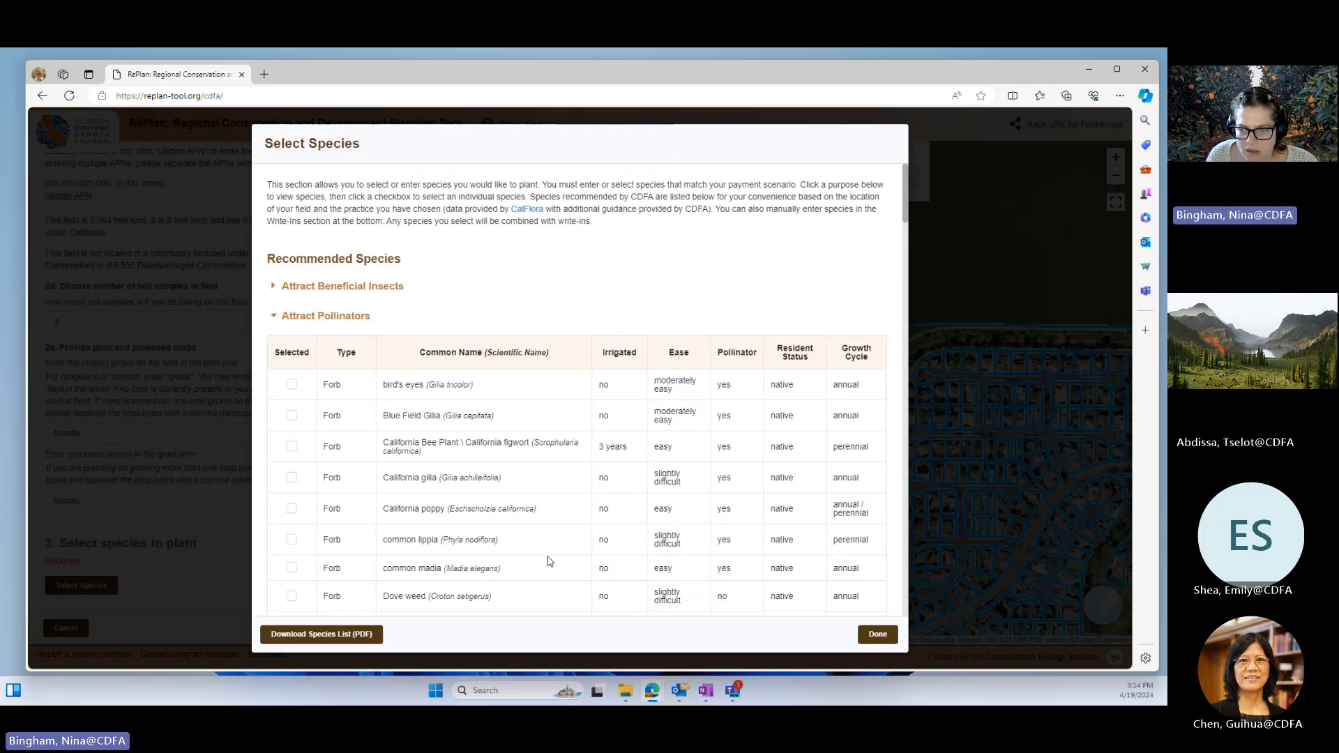
scroll(549, 561, "down", 2)
scroll(549, 561, "down", 1)
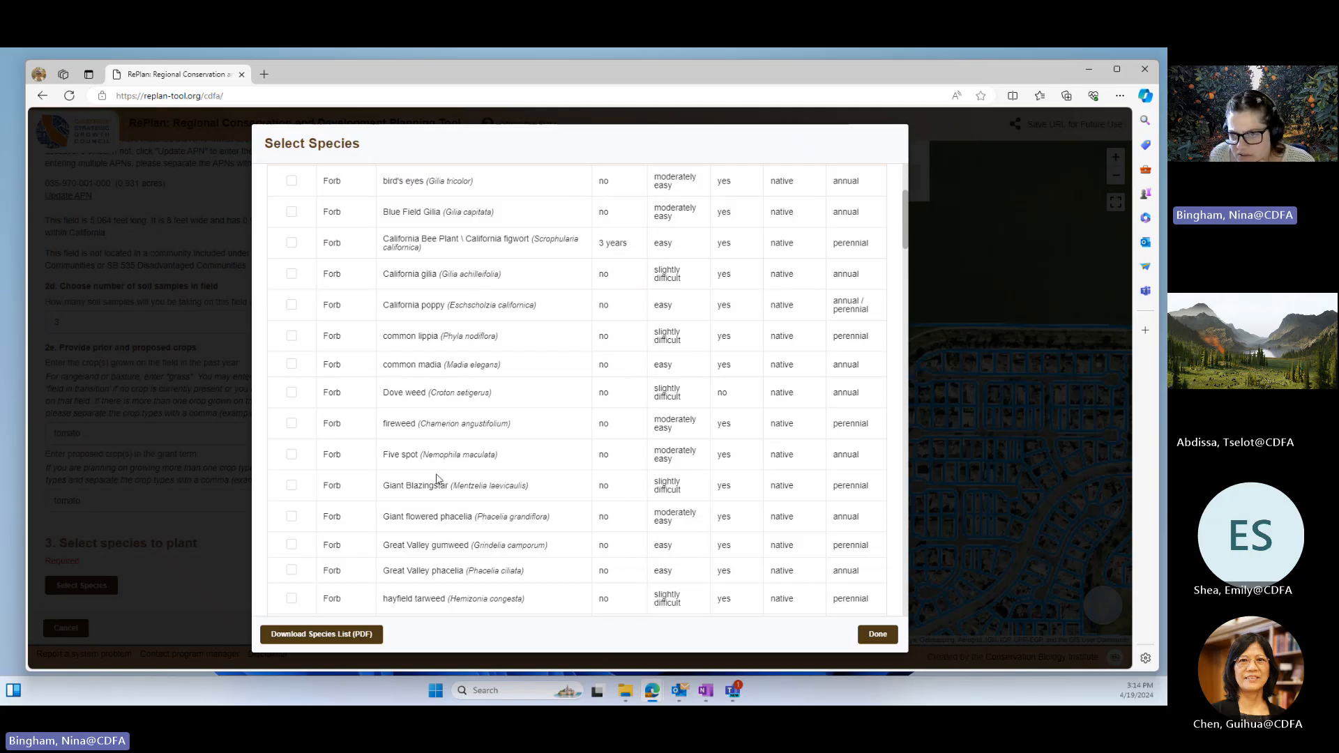
scroll(414, 455, "down", 2)
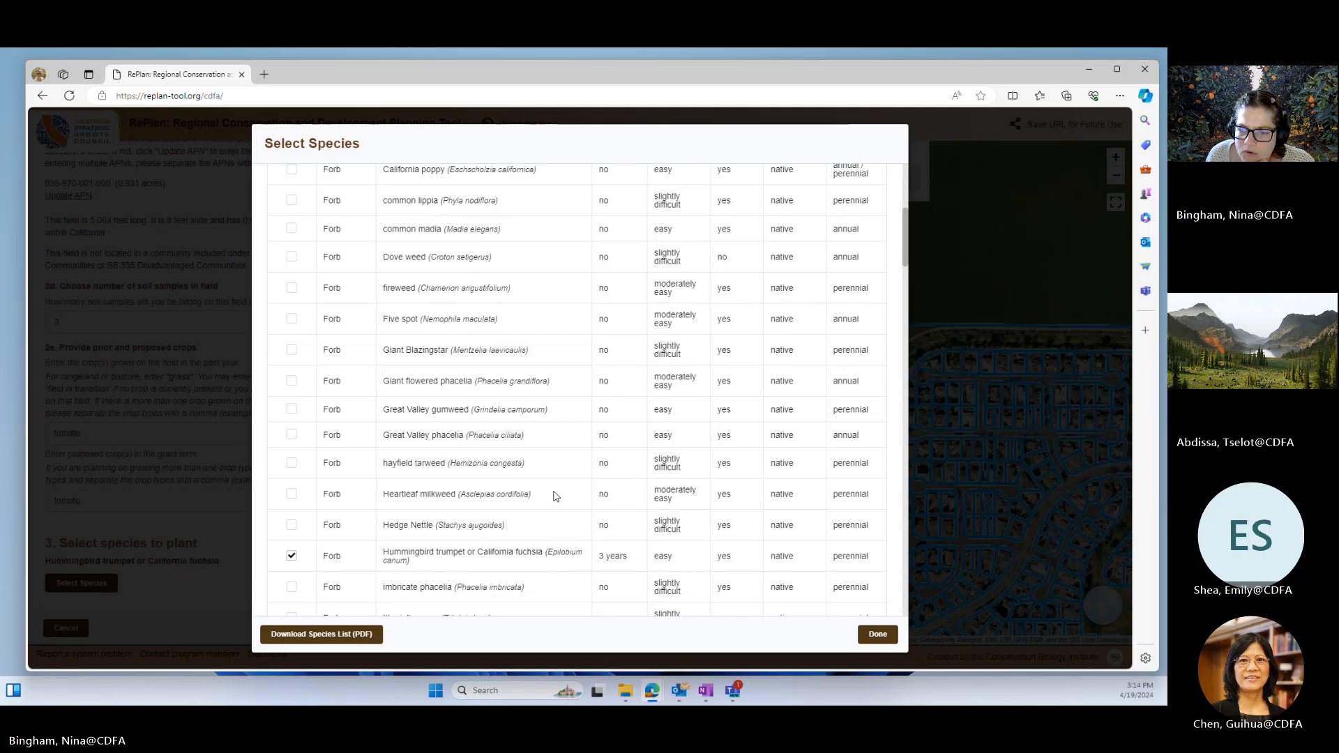
Step: Add the grass California fescue and the legume Giant western lupine to the selected pollinator species
scroll(537, 488, "down", 10)
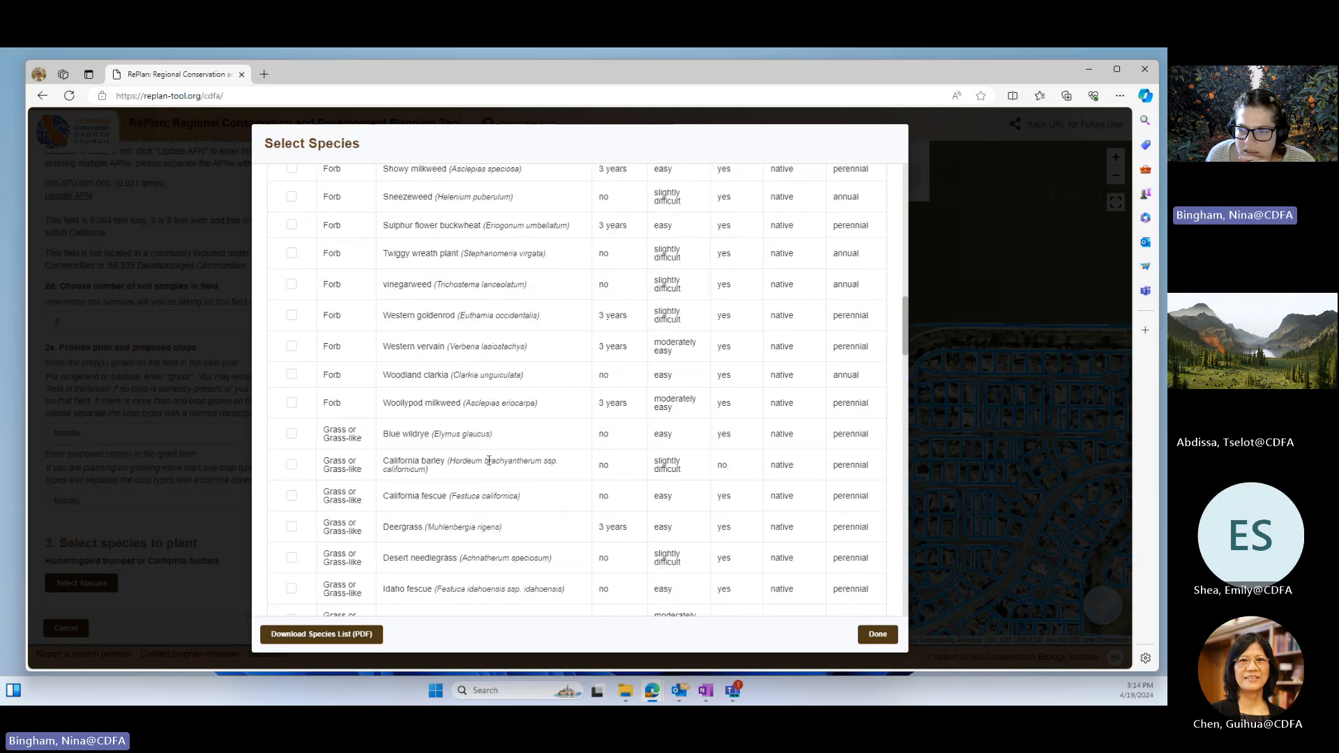
left_click(291, 497)
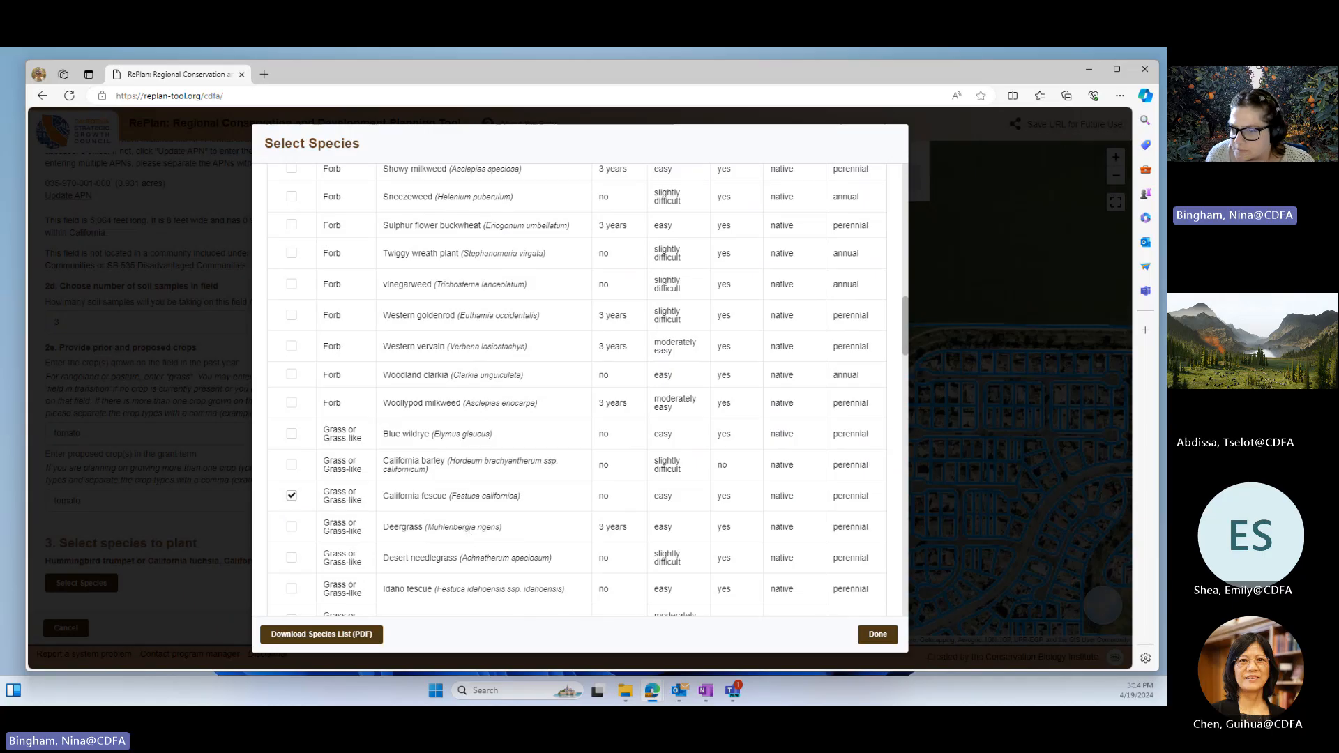
scroll(469, 529, "down", 3)
scroll(468, 524, "down", 4)
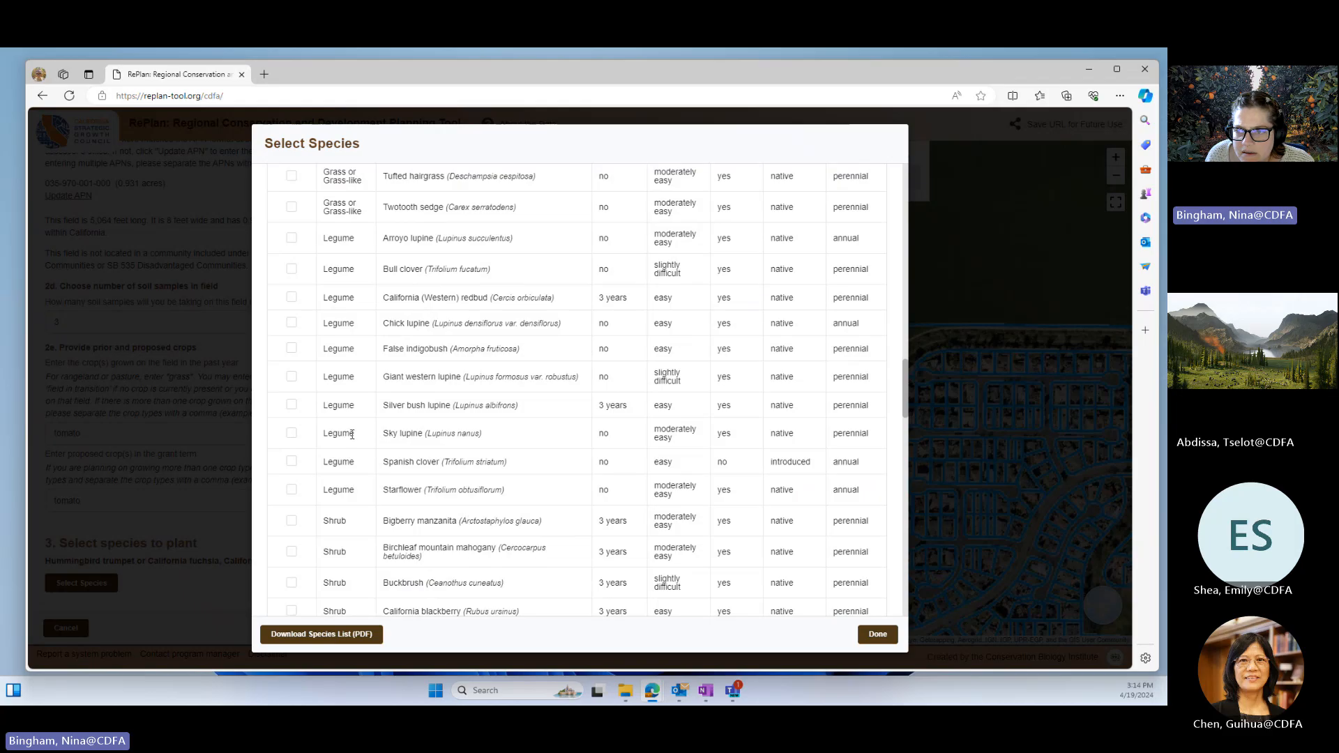
left_click(291, 377)
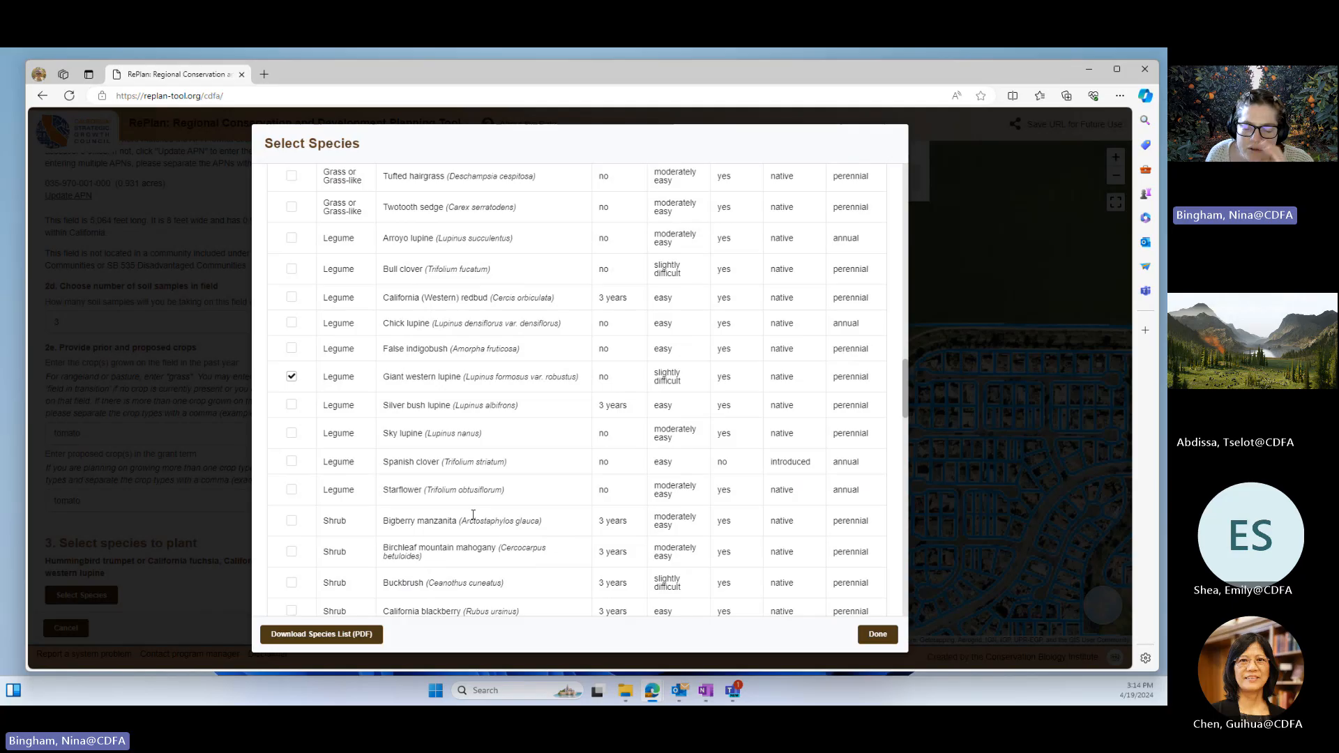
Step: Add the shrubs 'Concha' ceanothus (California lilac) hybrid and Flannelbush to the selected species
scroll(473, 515, "down", 4)
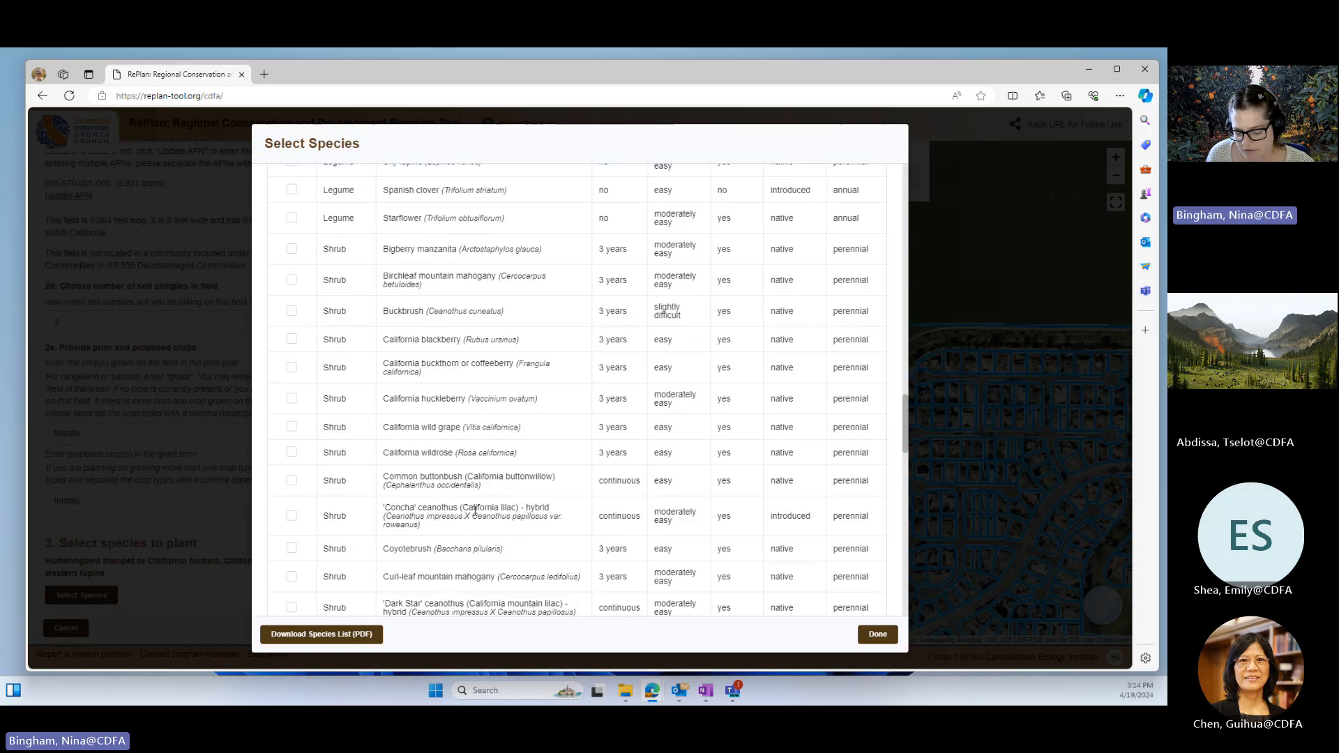
left_click(291, 516)
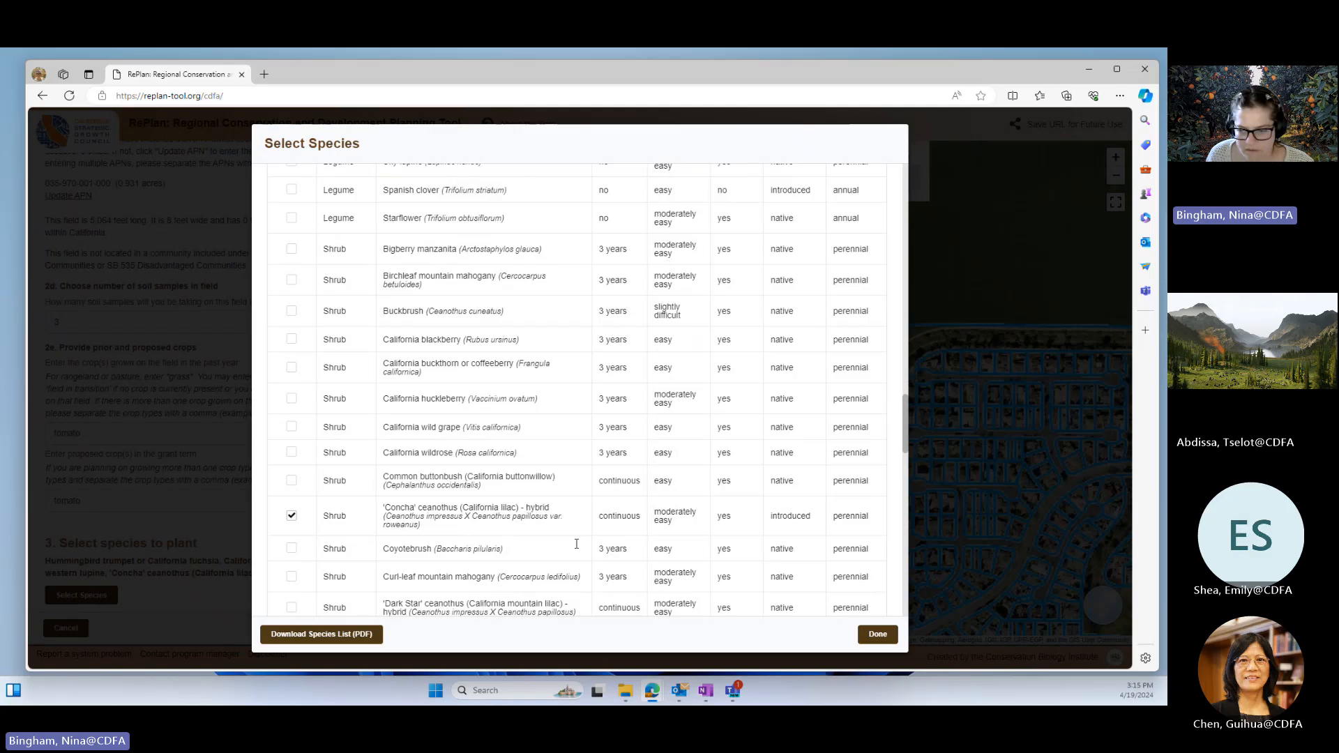
scroll(576, 542, "down", 5)
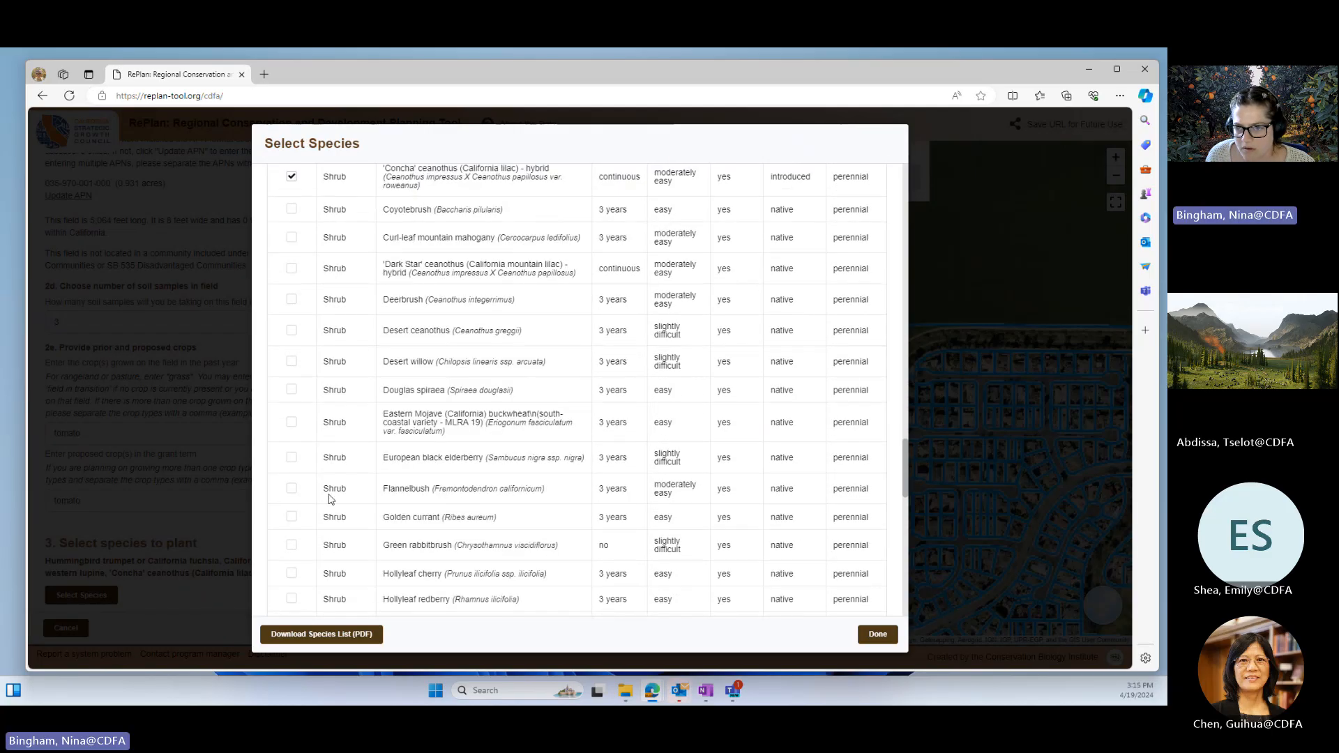
left_click(291, 490)
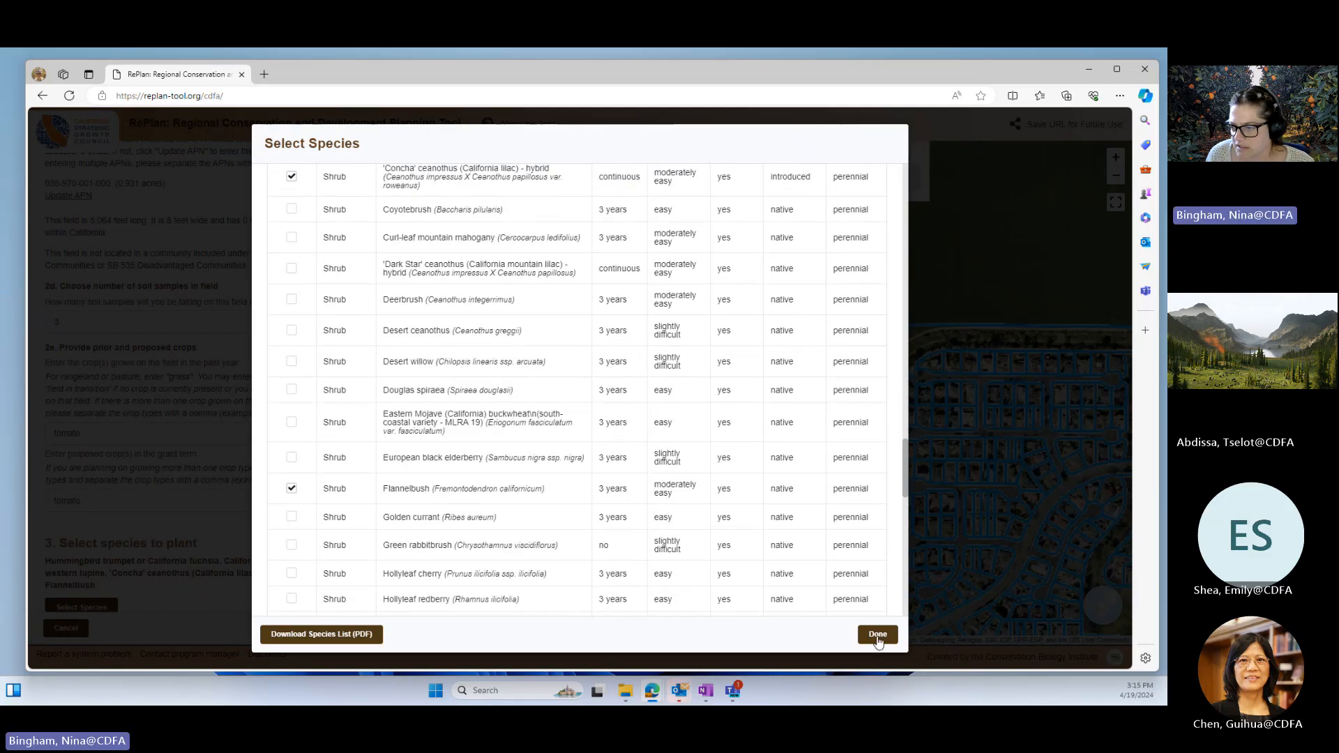
Step: Download the hedgerow species list as a PDF, finish the species selection and save the Hedgerow Planting practice
left_click(342, 637)
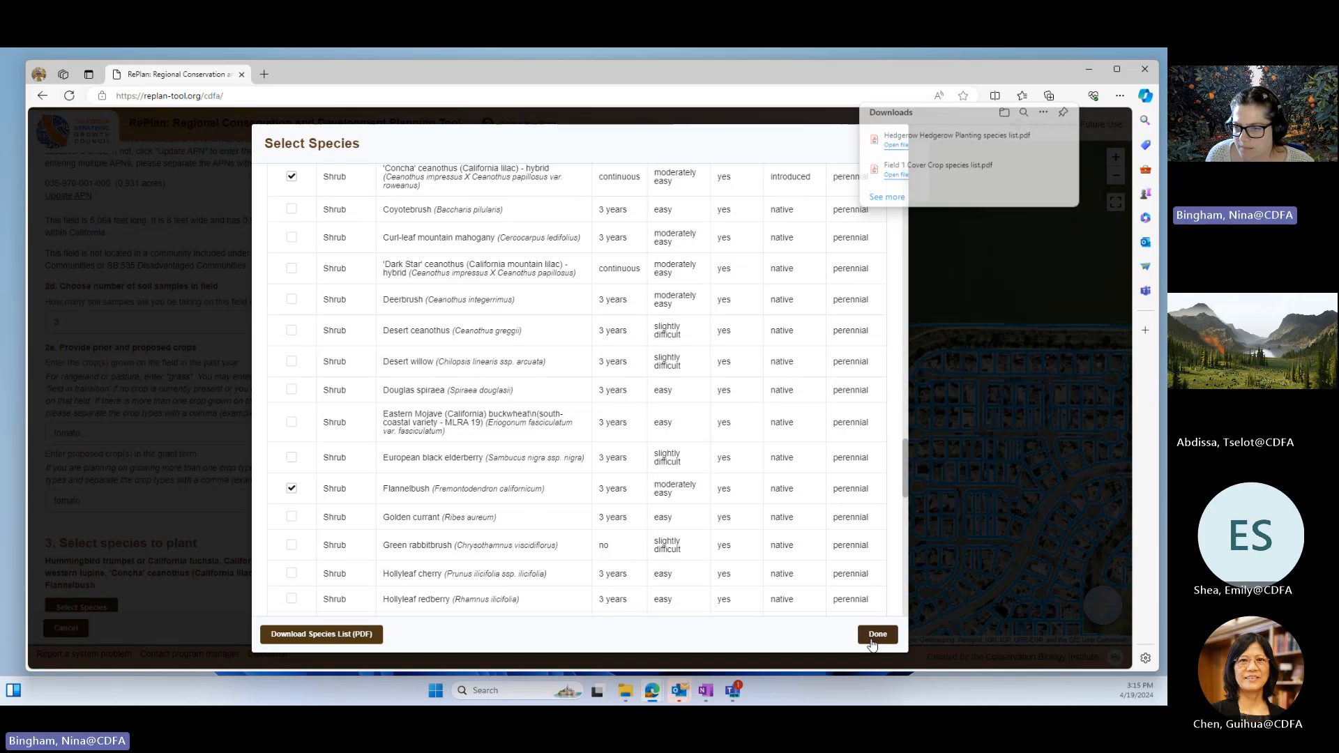
left_click(877, 634)
scroll(246, 531, "down", 3)
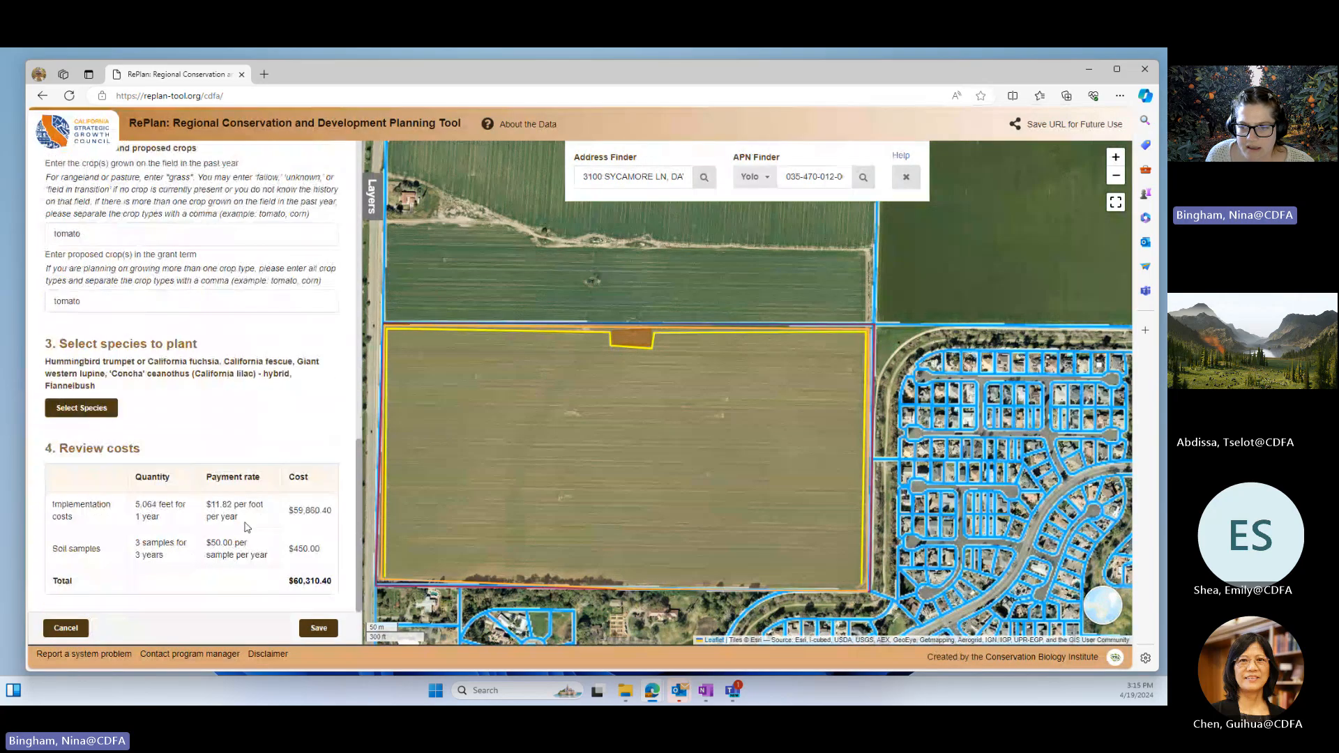
left_click(319, 629)
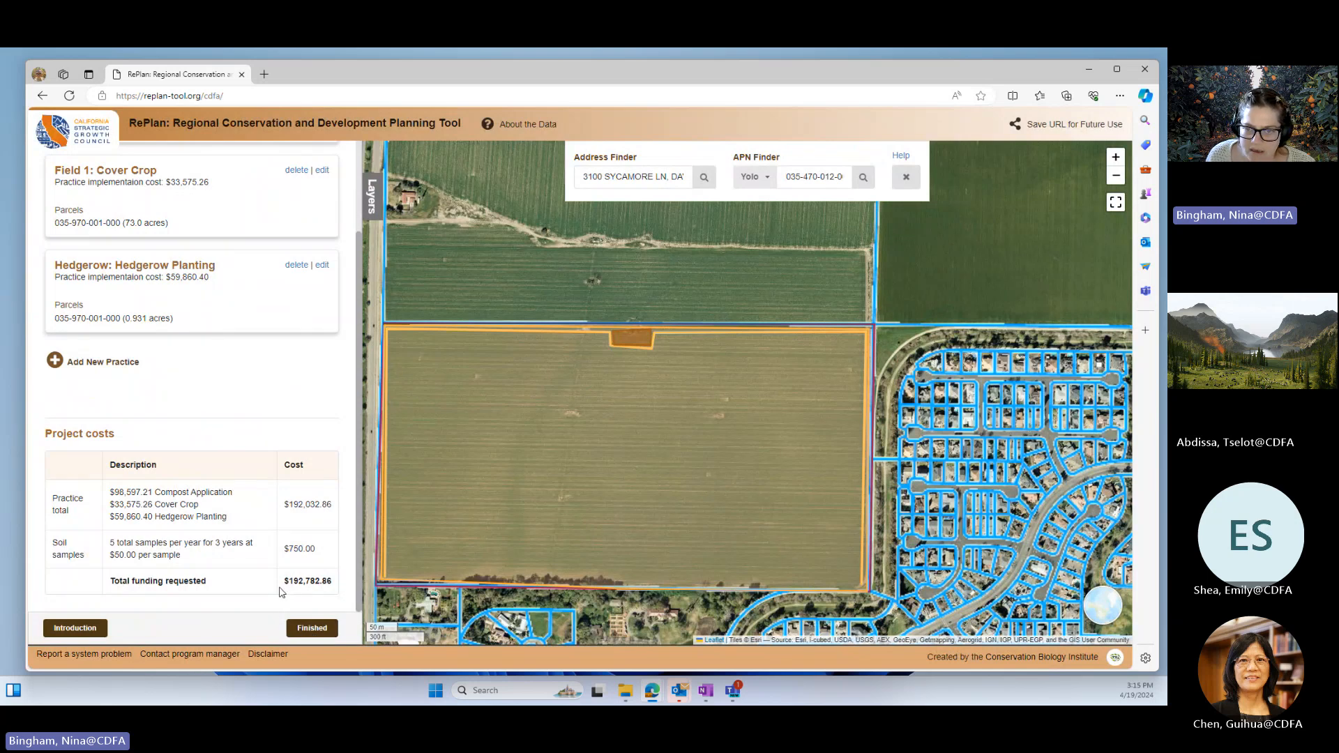
Step: Add a new Cropland practice for Compost Application and answer No to it being currently or previously implemented
left_click(110, 364)
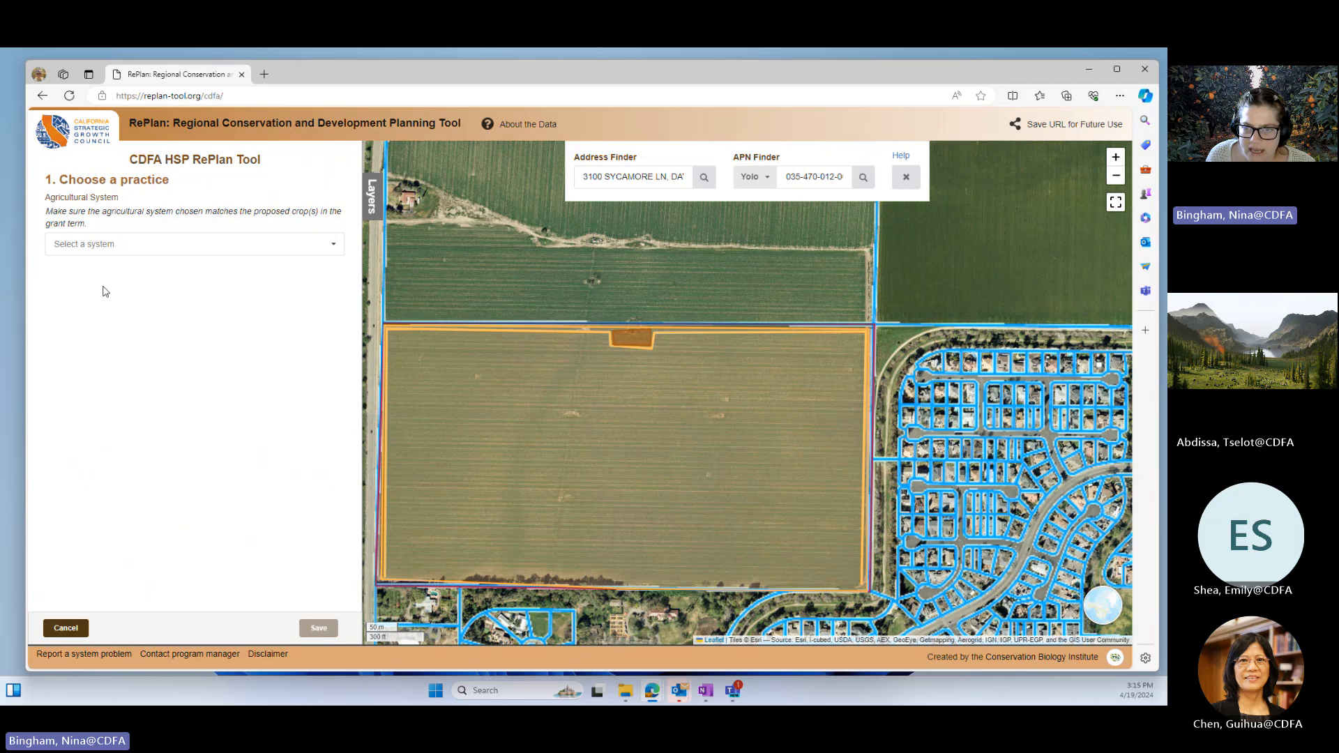
left_click(87, 244)
left_click(80, 271)
left_click(82, 286)
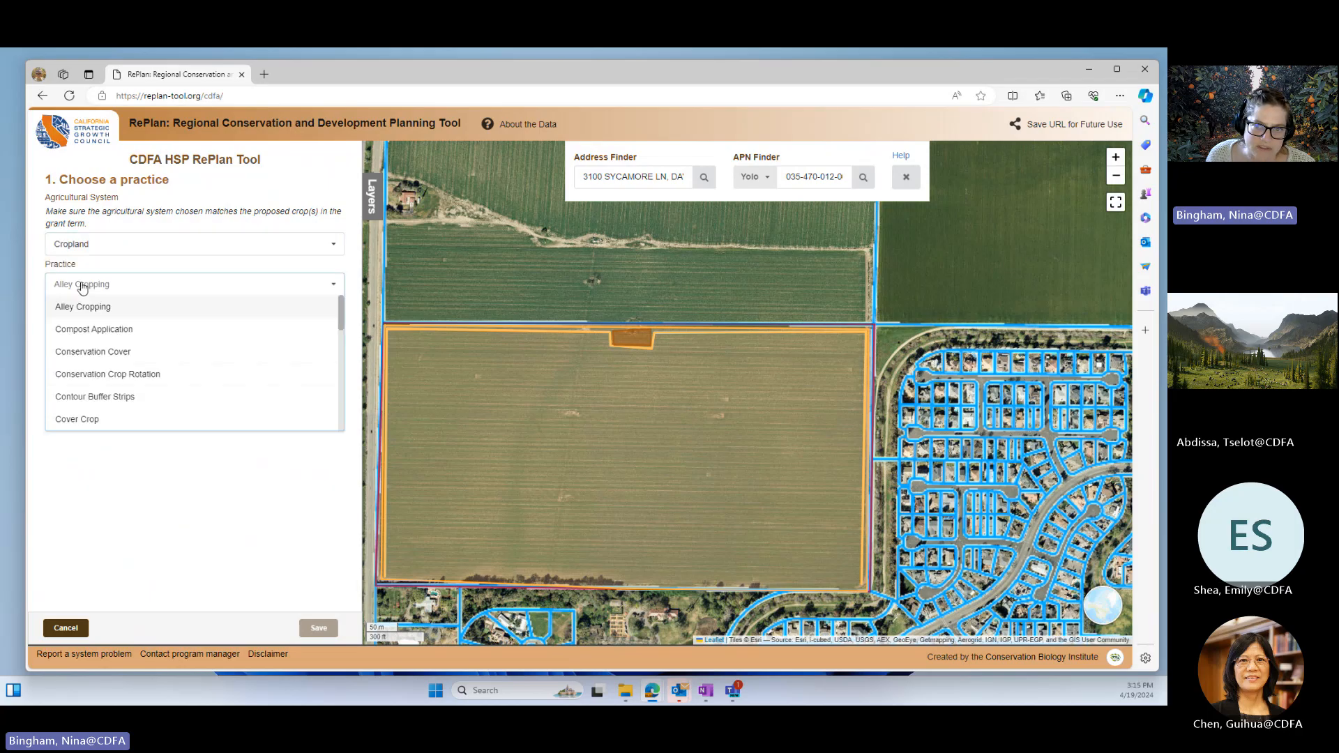
left_click(96, 329)
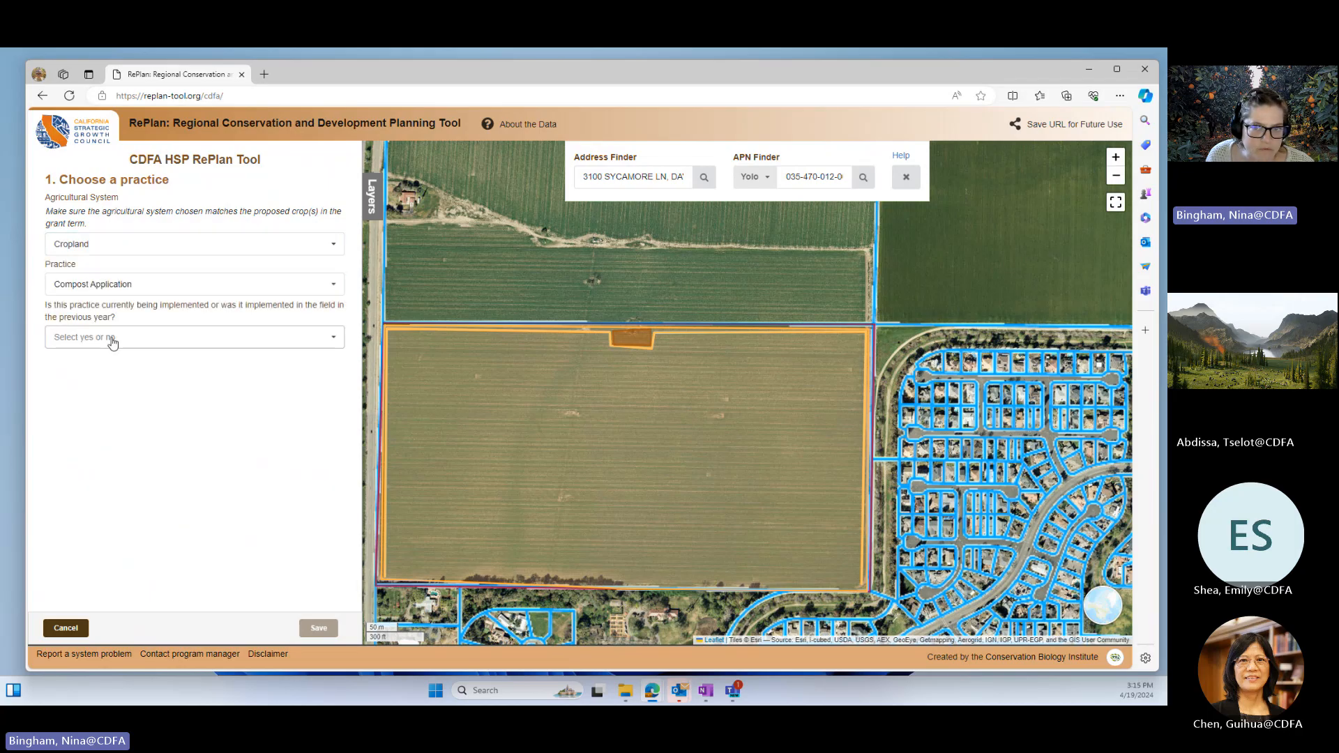
left_click(83, 337)
left_click(75, 359)
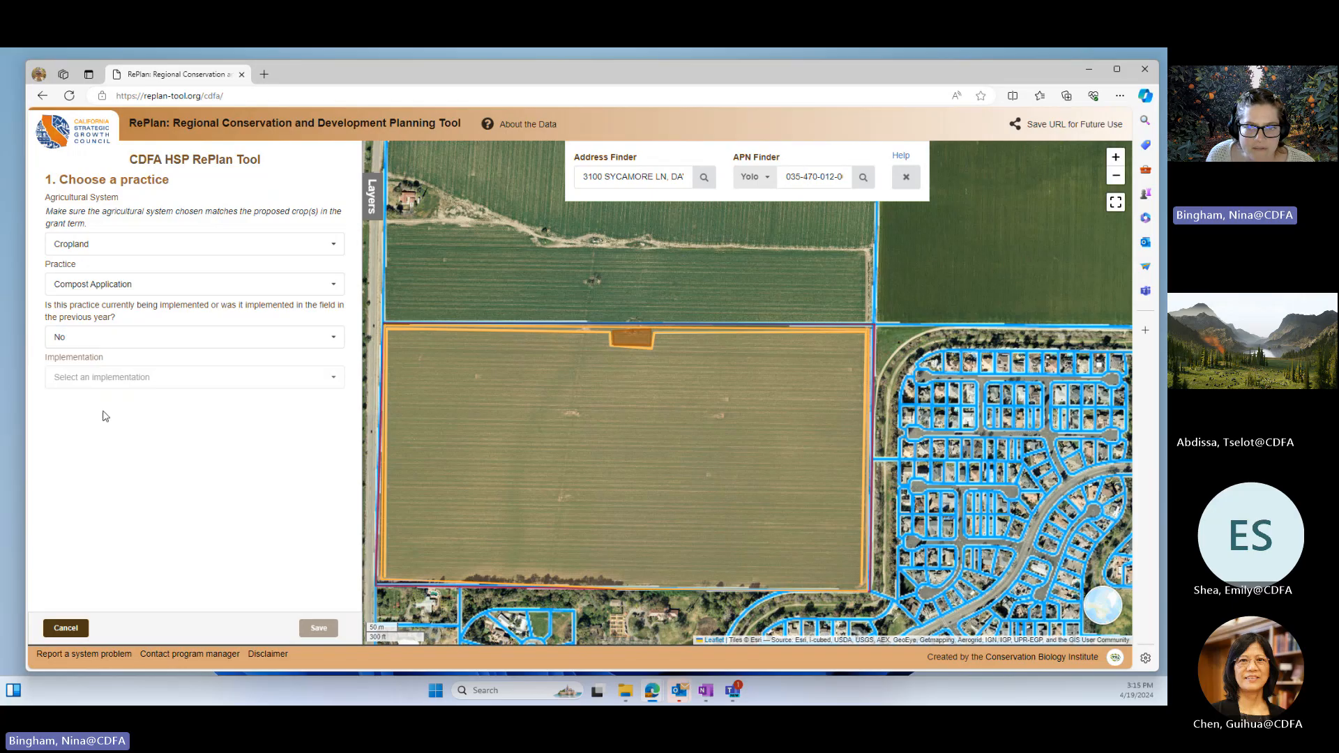
Step: Set the implementation to Compost (C:N > 11) Application to Annual Crops - Compost Purchased from a Certified Facility, with a 7 tons/acre payment scenario
left_click(73, 384)
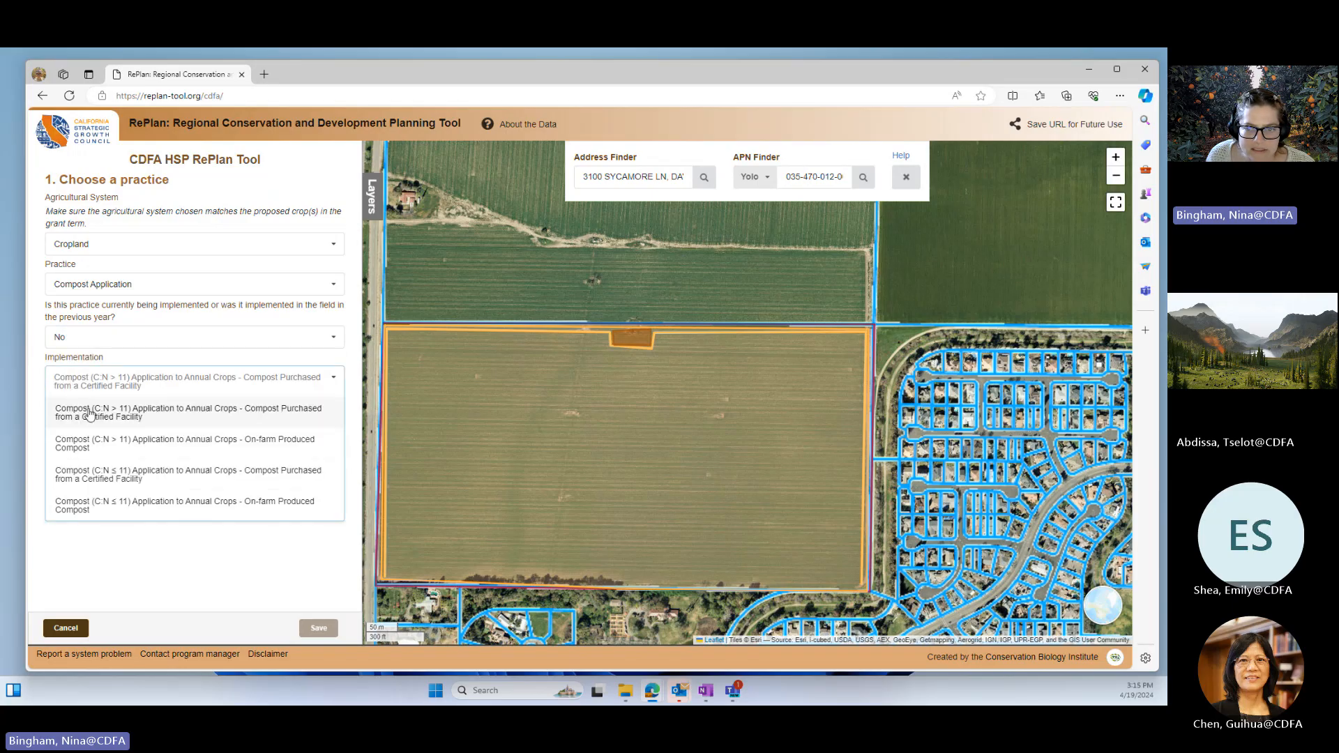
left_click(89, 411)
left_click(77, 425)
left_click(83, 469)
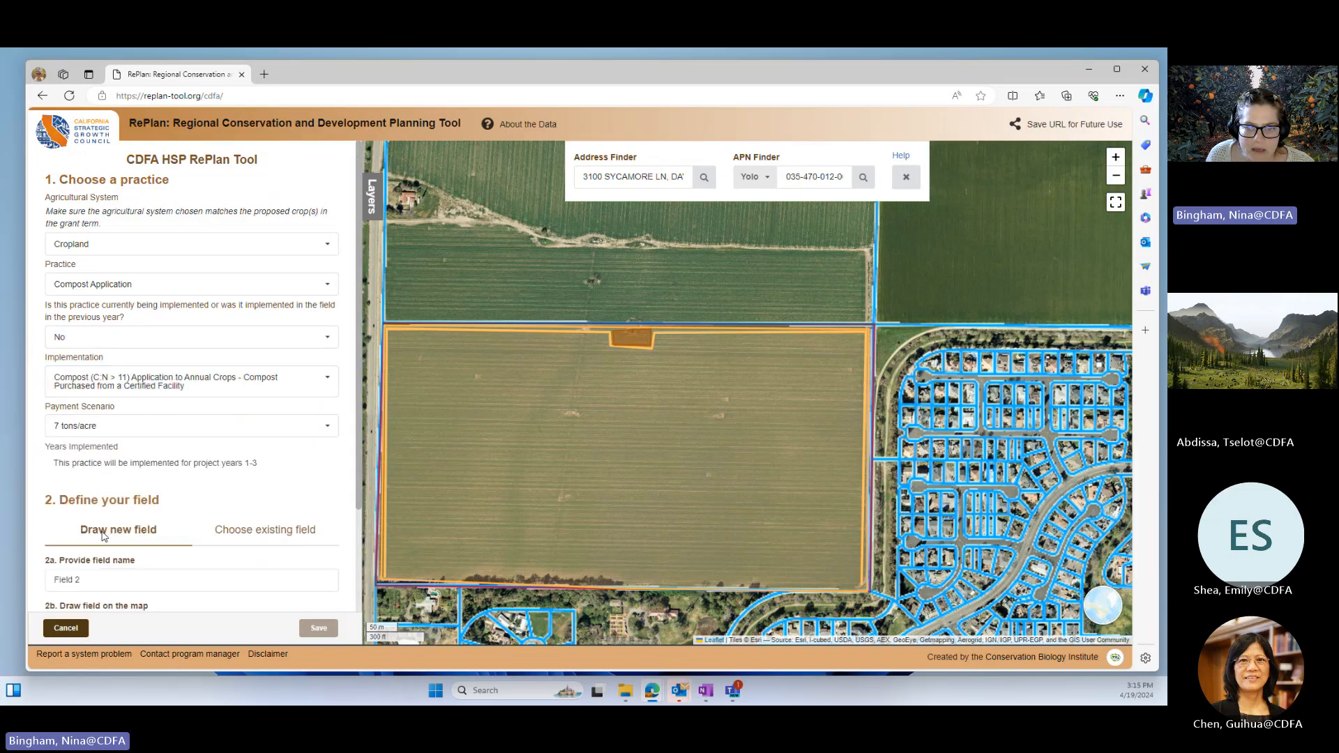
Step: Name the new field "Field 2 - compost only"
scroll(132, 577, "down", 2)
left_click(106, 449)
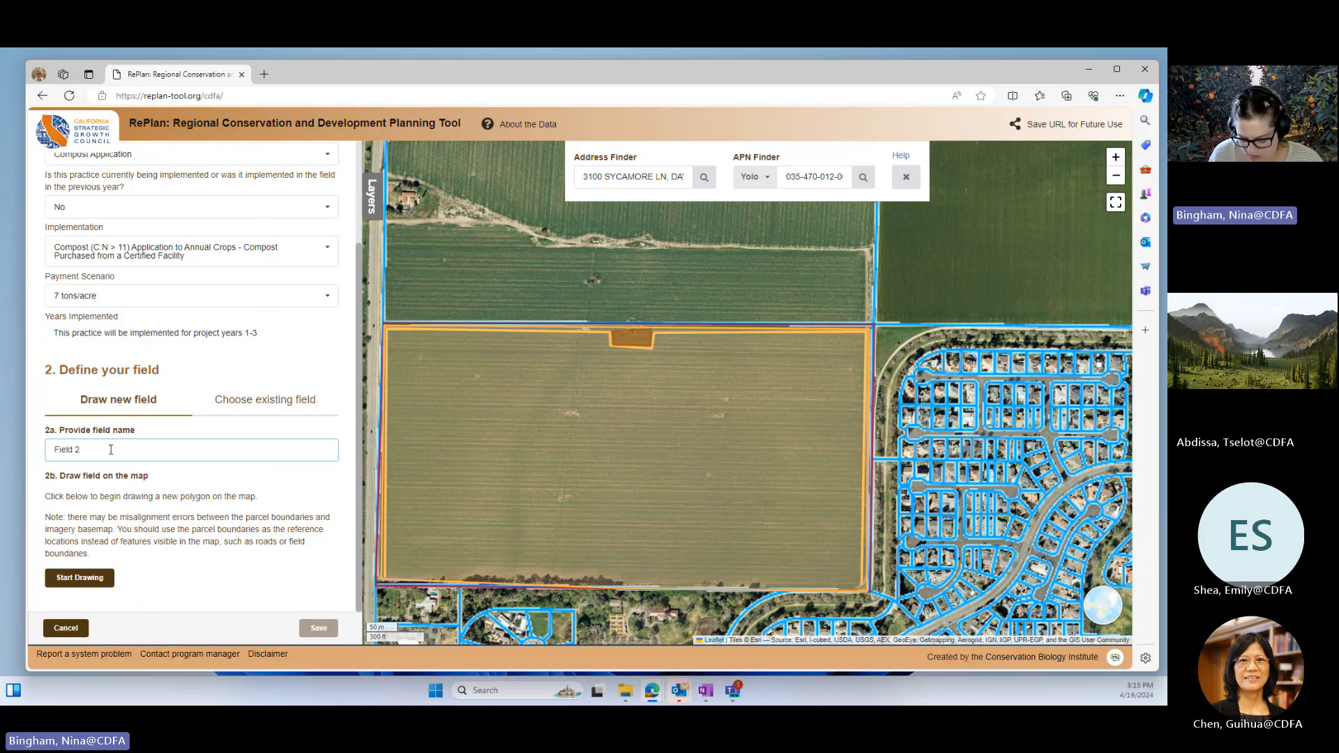
type("- compos")
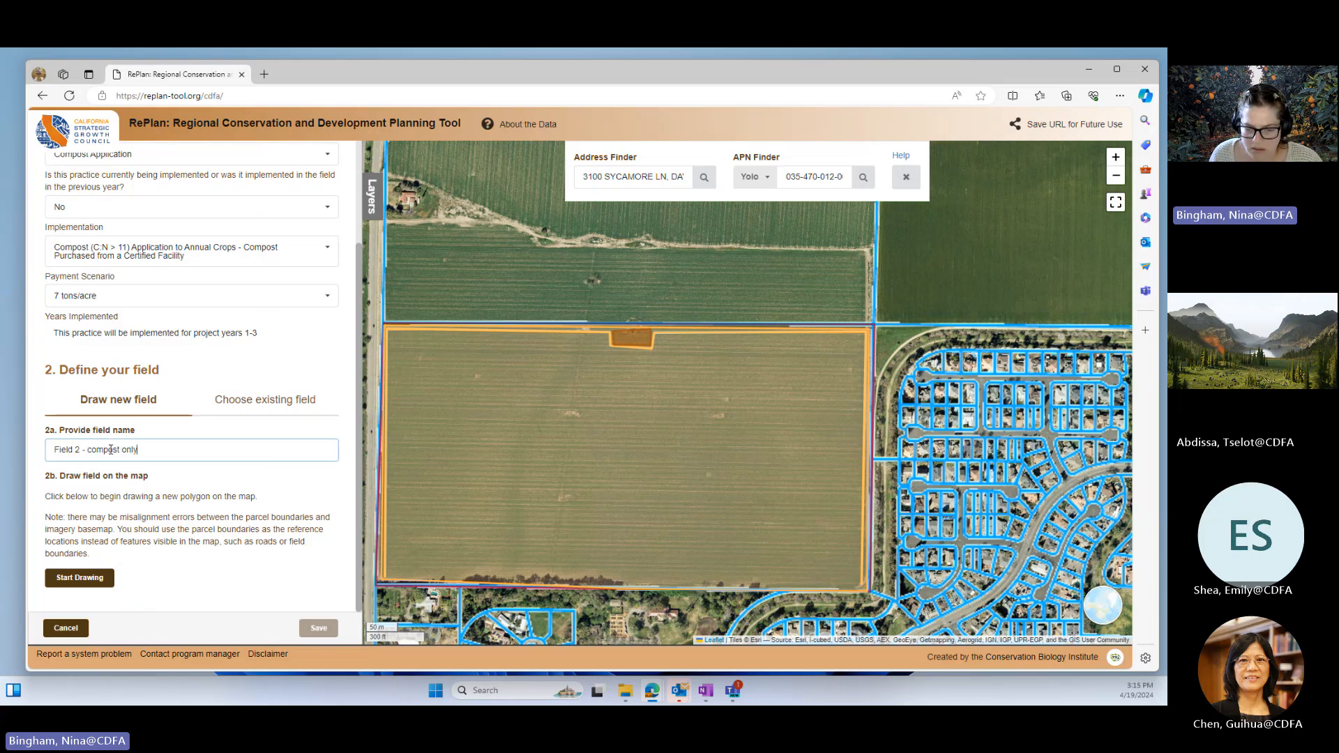
type("t only")
Step: Draw Field 2 as a six-cornered polygon of about 20.1 acres between Field 1's northern edge and the dirt track above it
left_click(80, 577)
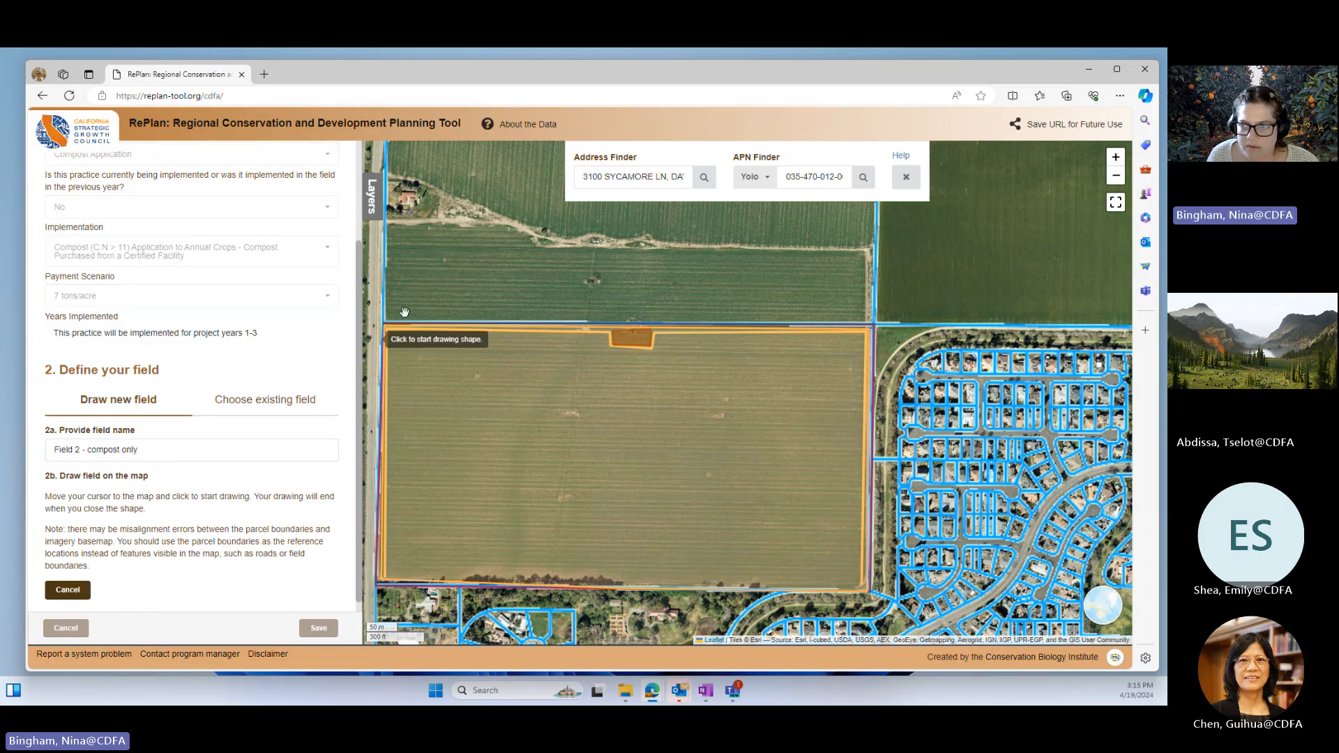
left_click(391, 226)
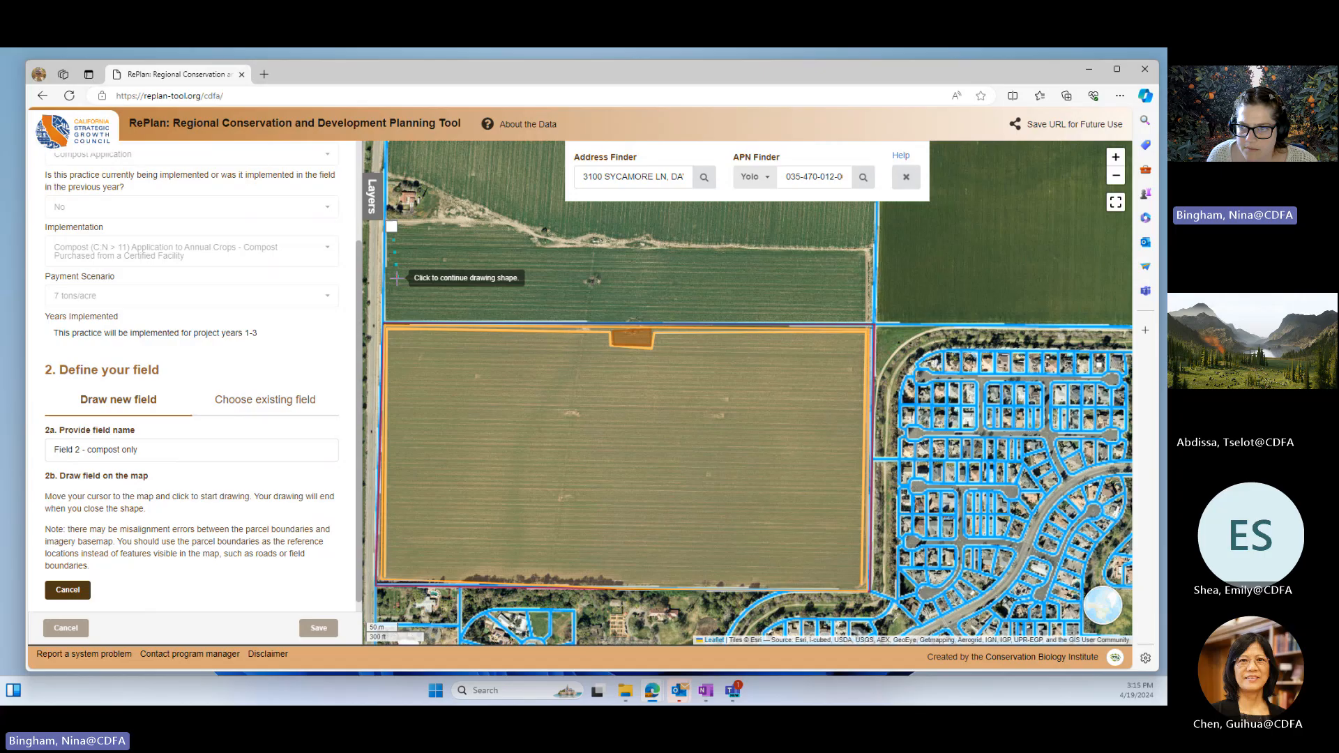
left_click(391, 316)
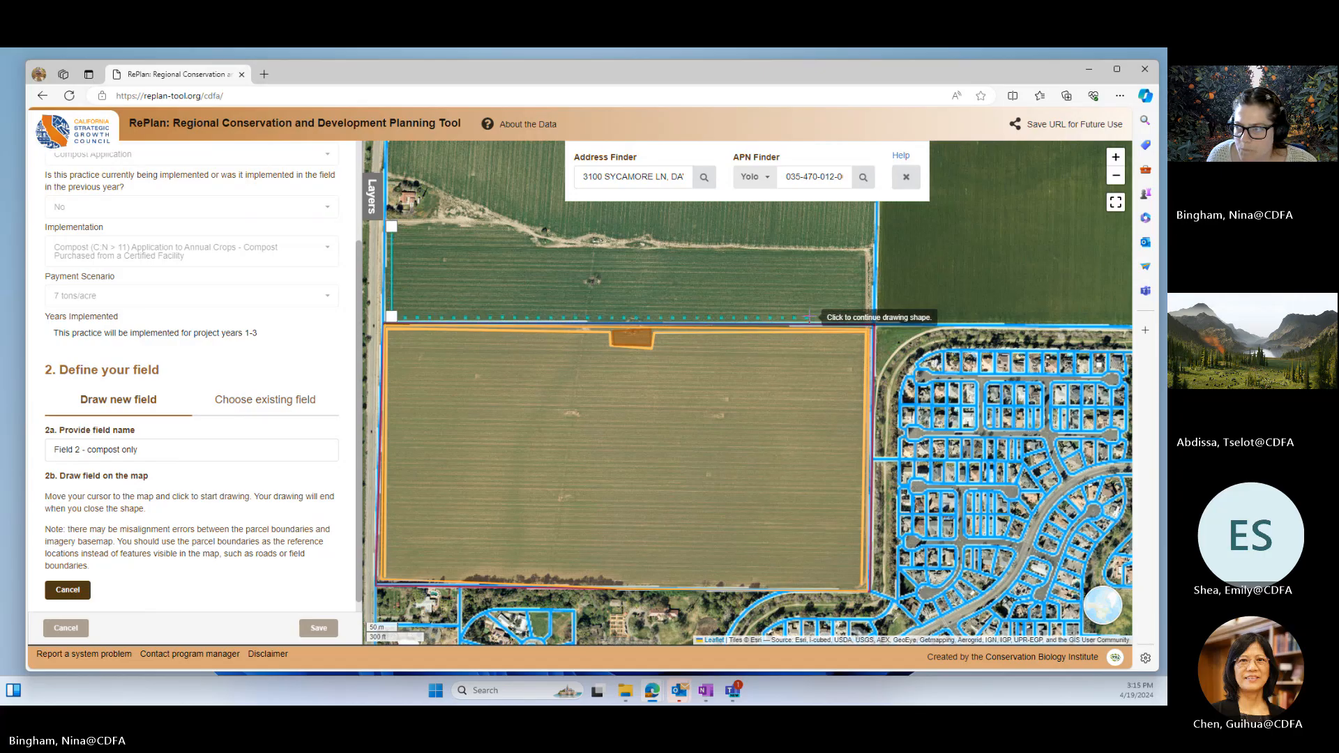
left_click(865, 319)
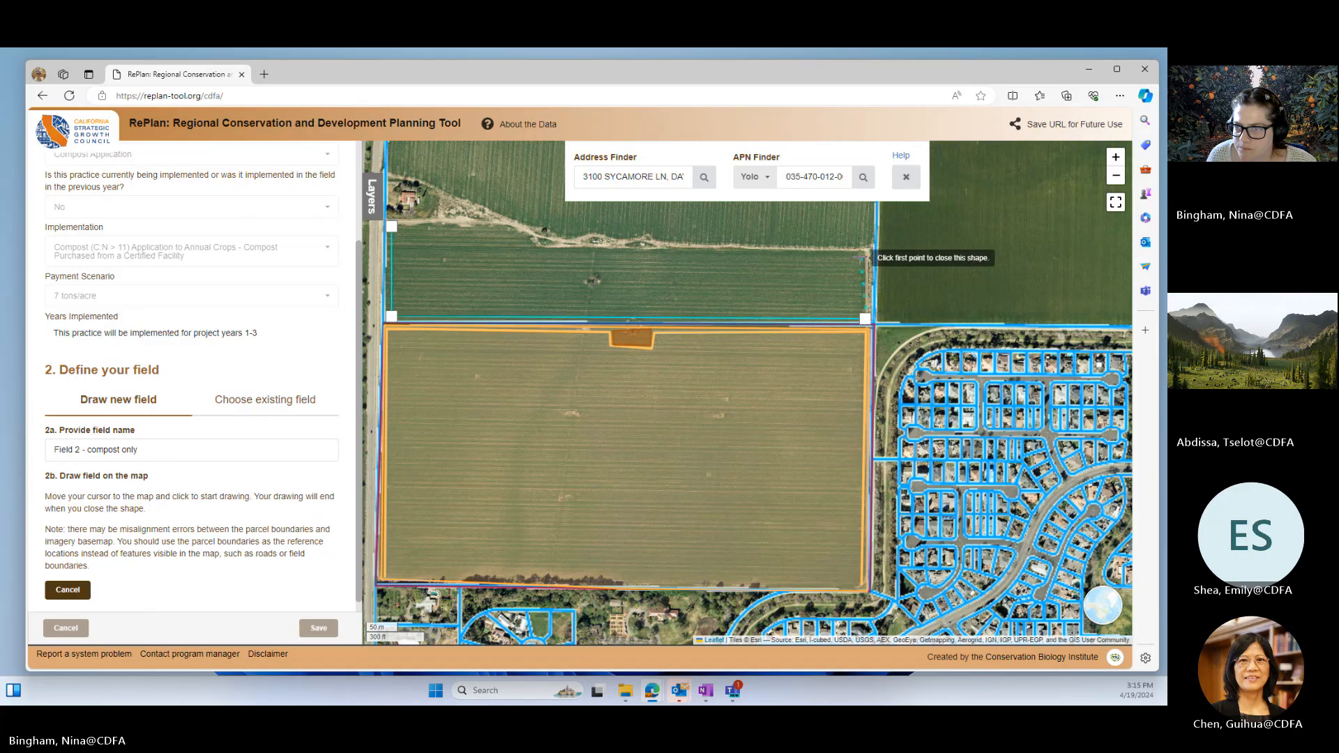
mouse_move(862, 256)
left_mouse_down()
mouse_move(768, 255)
mouse_move(1019, 317)
mouse_move(1008, 314)
left_mouse_up()
left_click(768, 253)
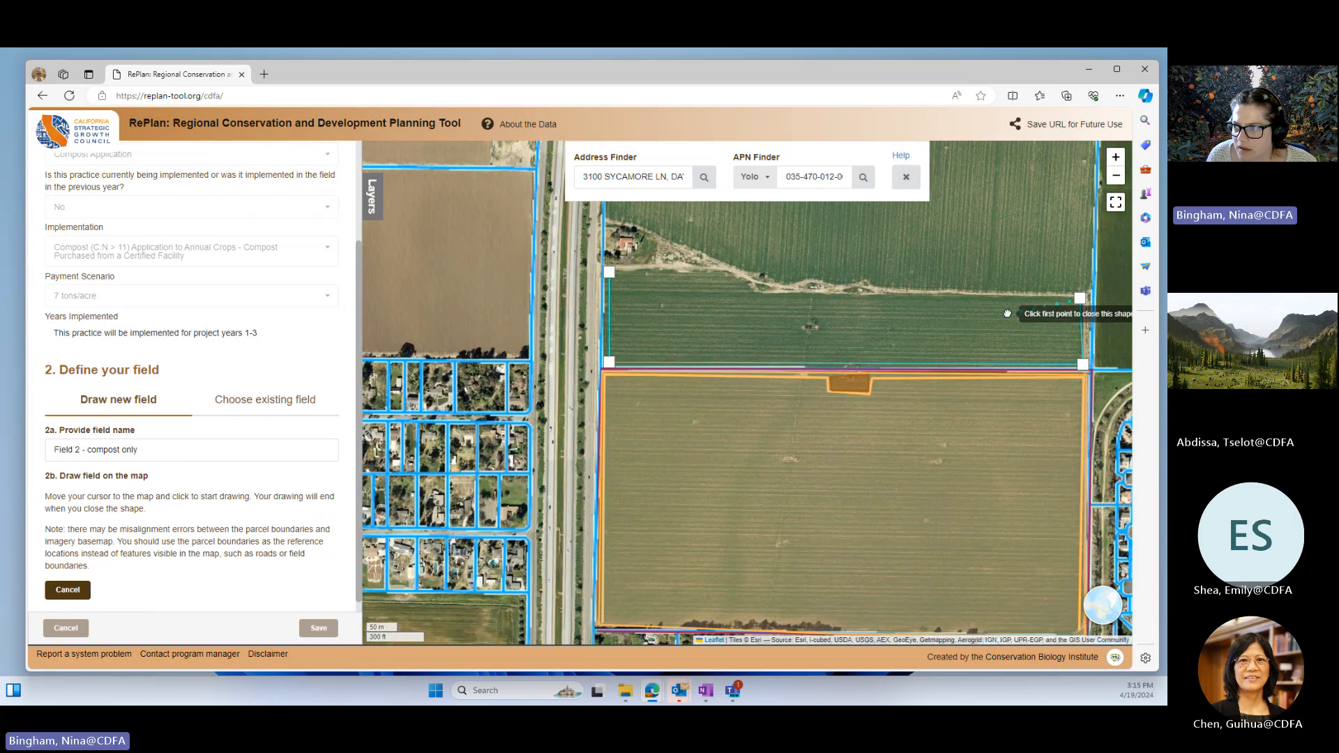
left_click(755, 295)
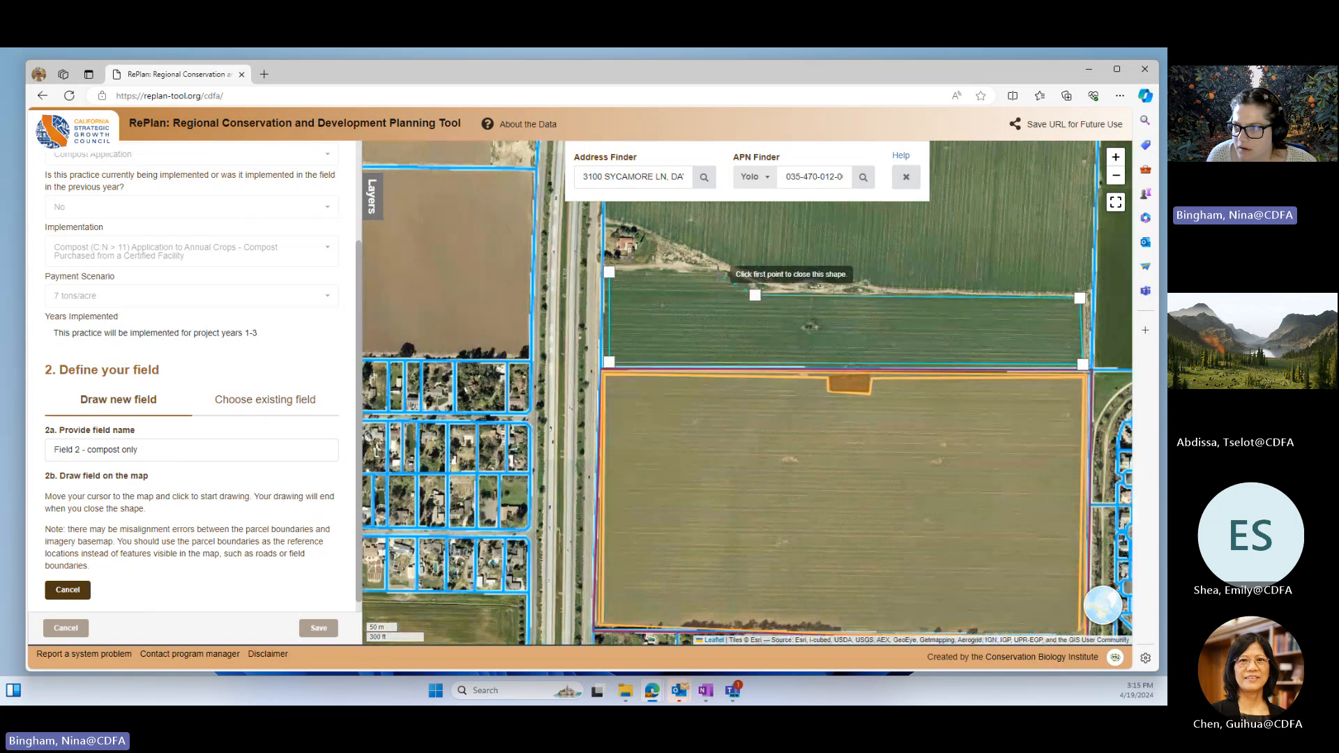
left_click(609, 274)
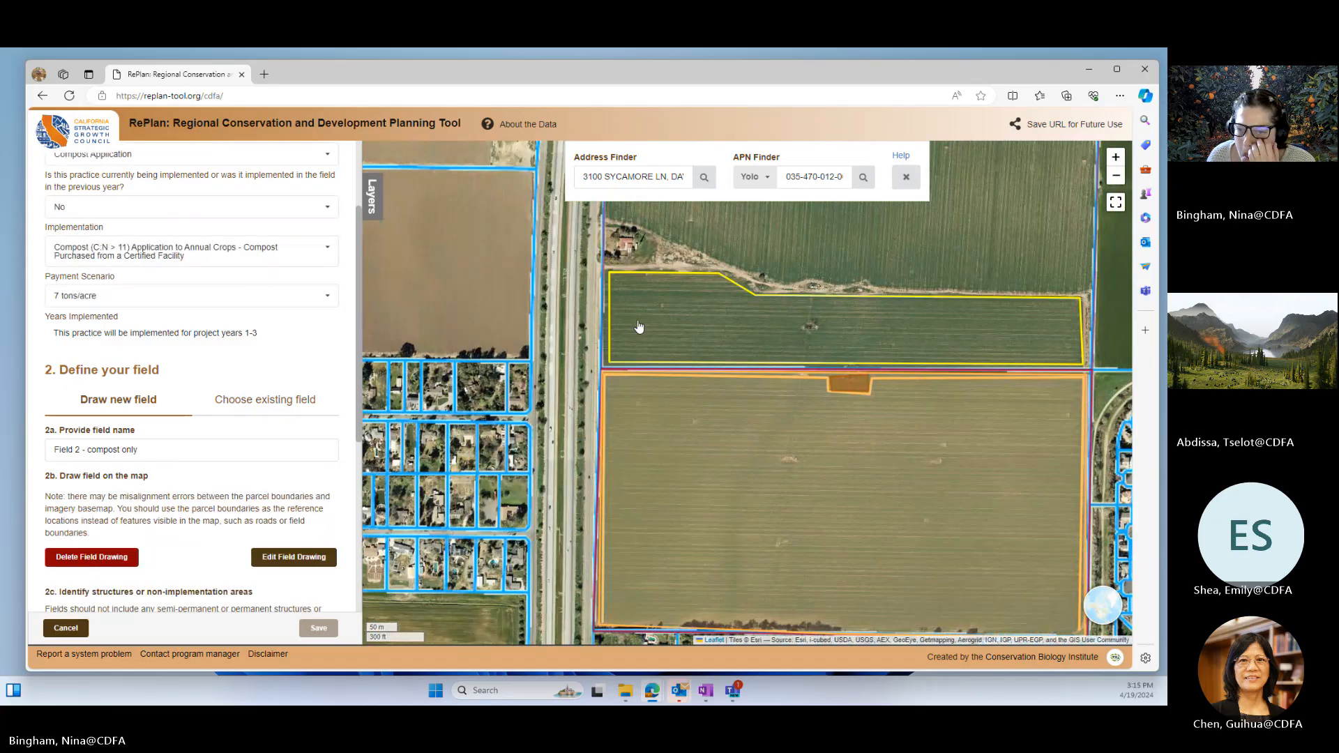
Step: Add a small four-sided cut-out around the bare patch in the middle of Field 2
scroll(220, 554, "down", 5)
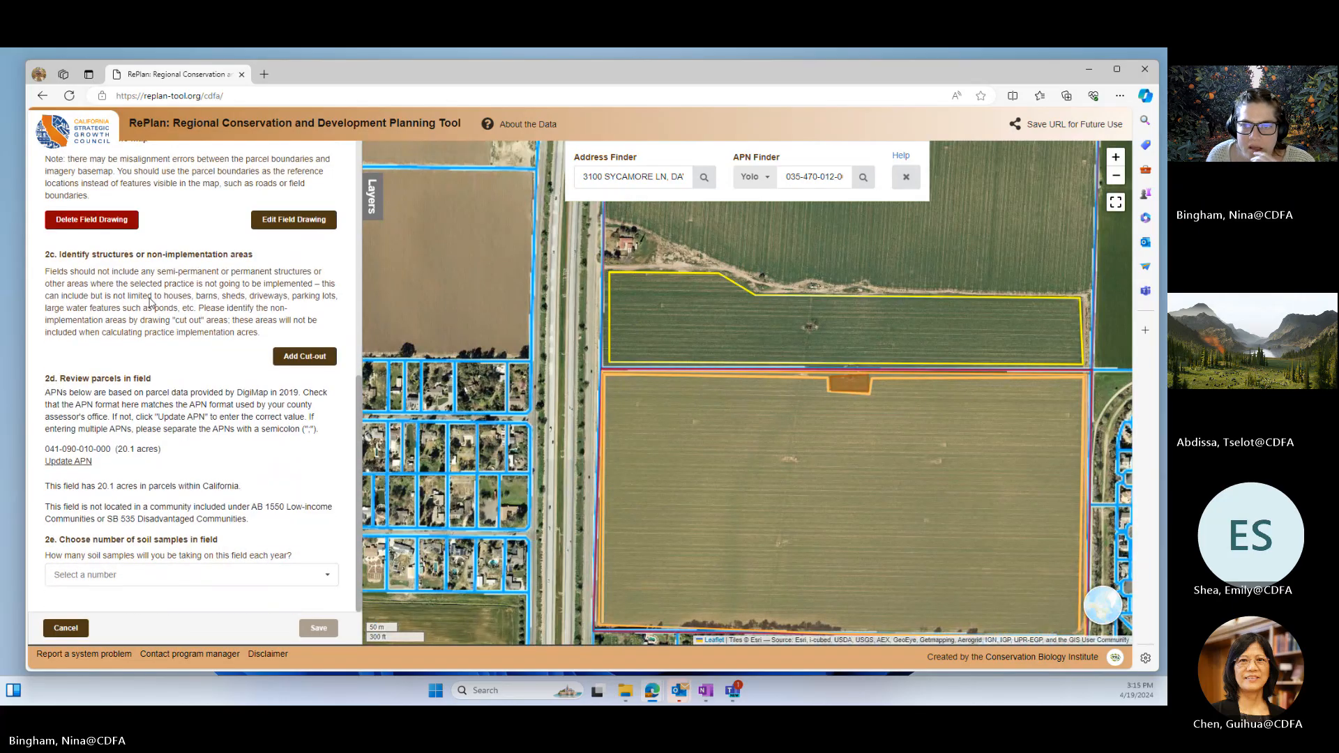
left_click(327, 357)
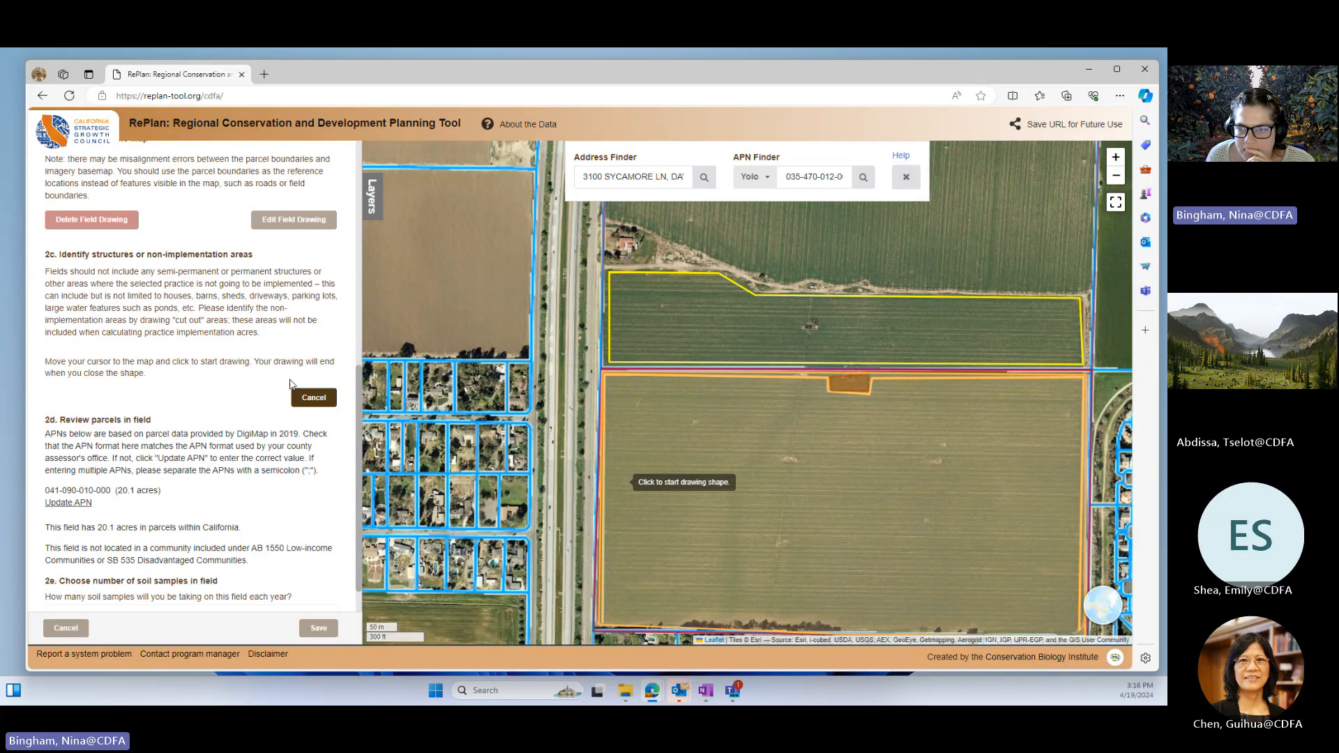
left_click(800, 320)
left_click(801, 336)
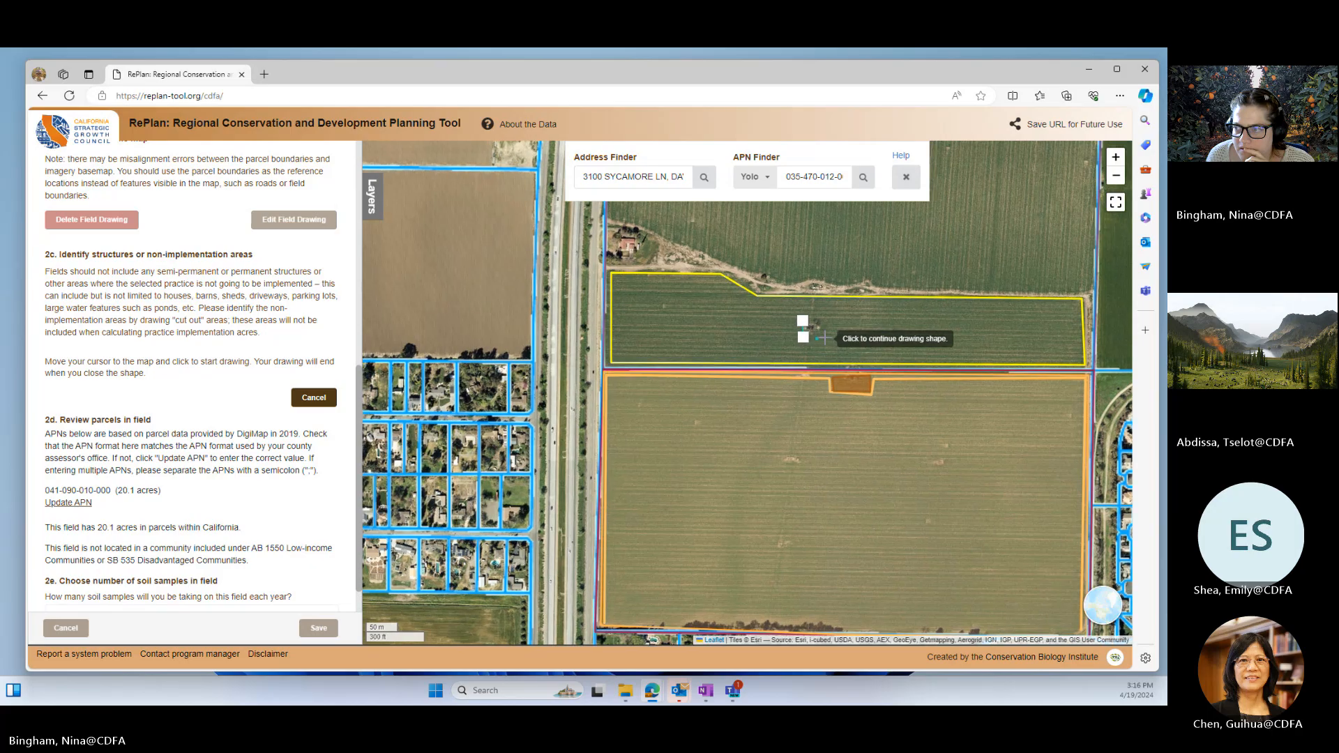
left_click(821, 335)
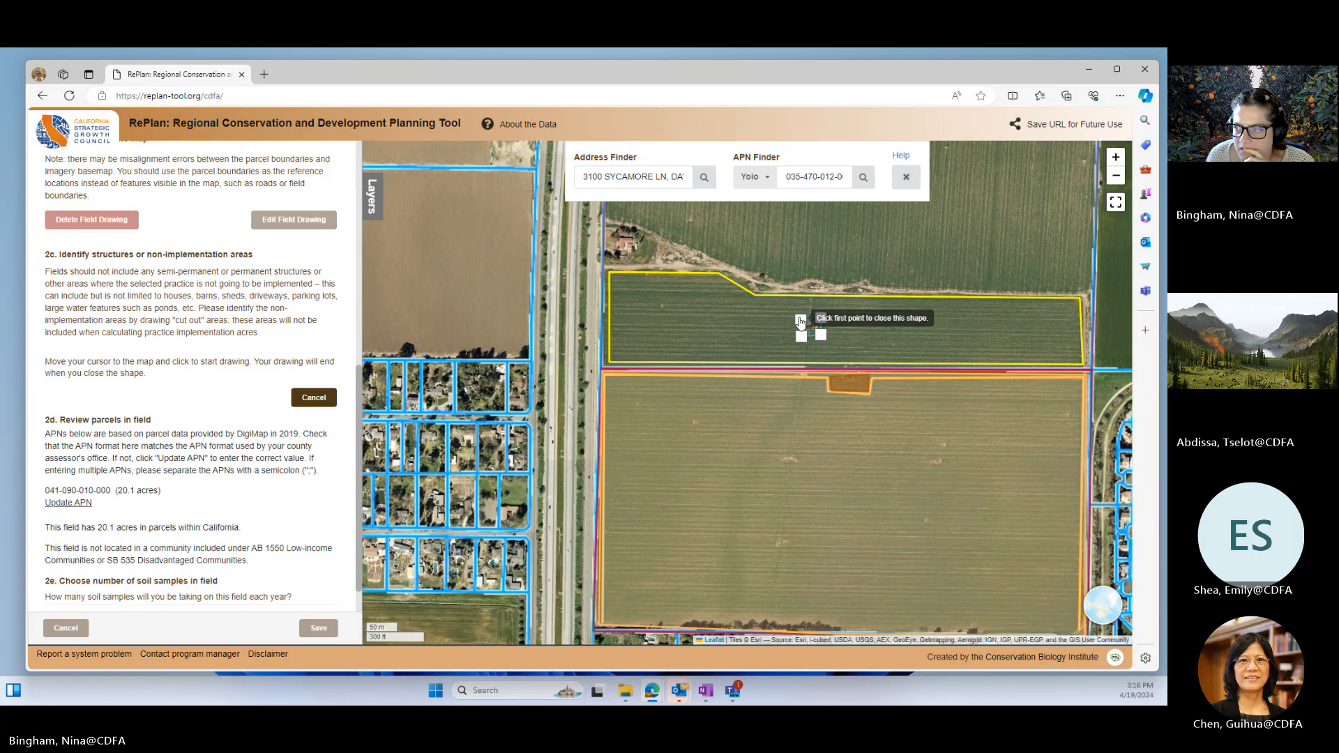
left_click(801, 320)
Step: Edit the cut-out by pulling its four corners in tighter around the bare patch, and save the shape
scroll(823, 349, "up", 3)
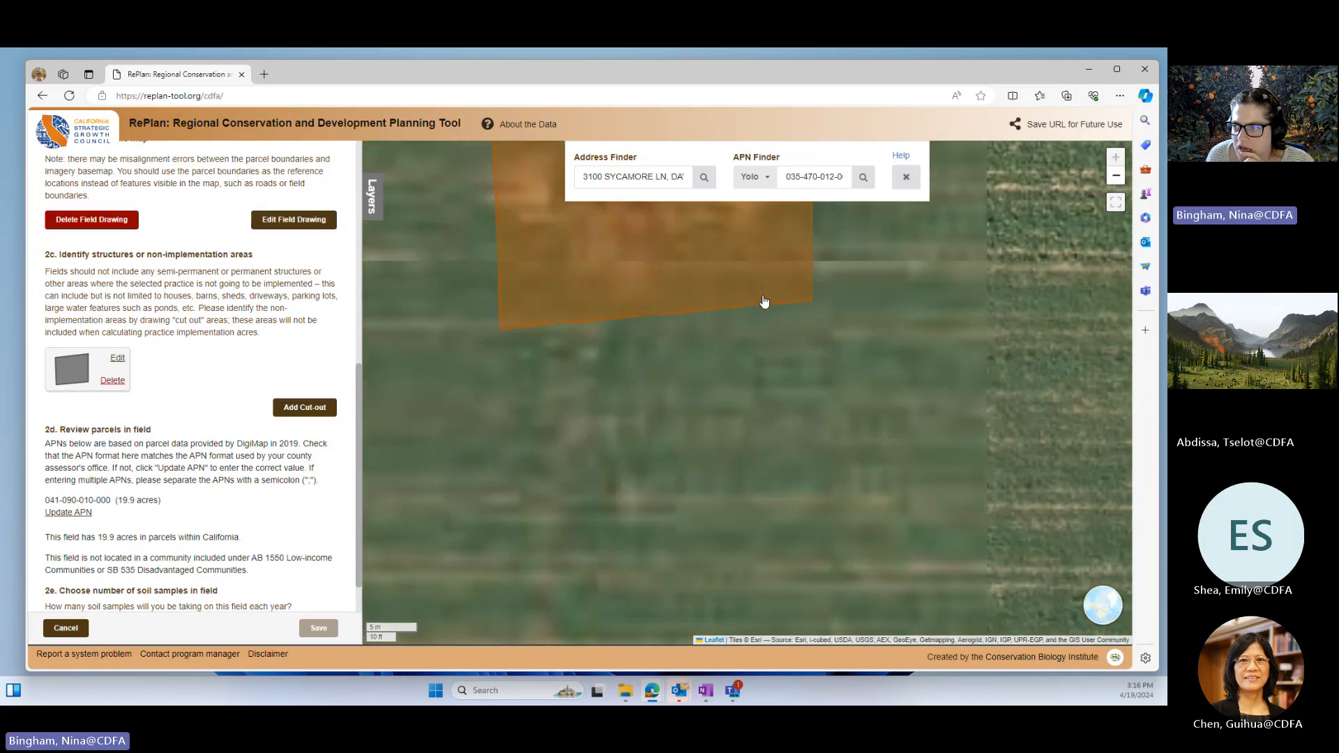
left_click_drag(747, 337, 802, 537)
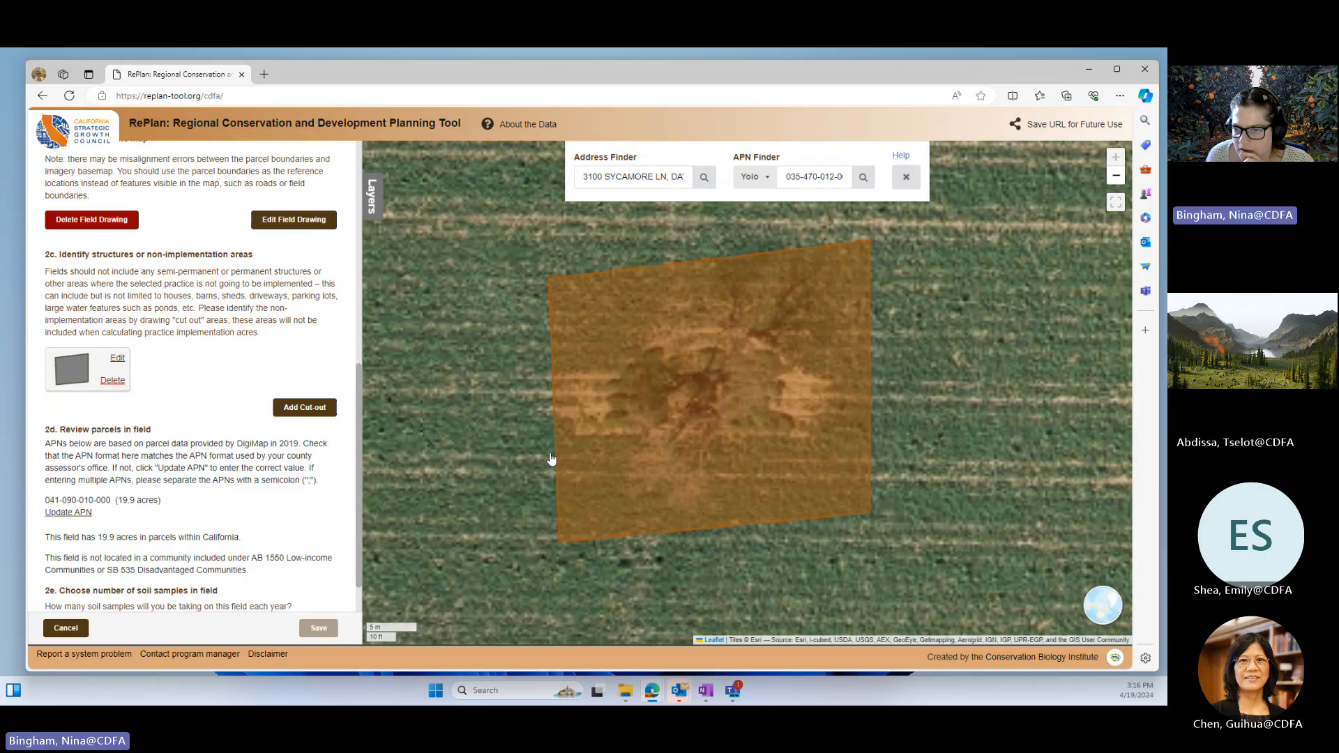
left_click(118, 359)
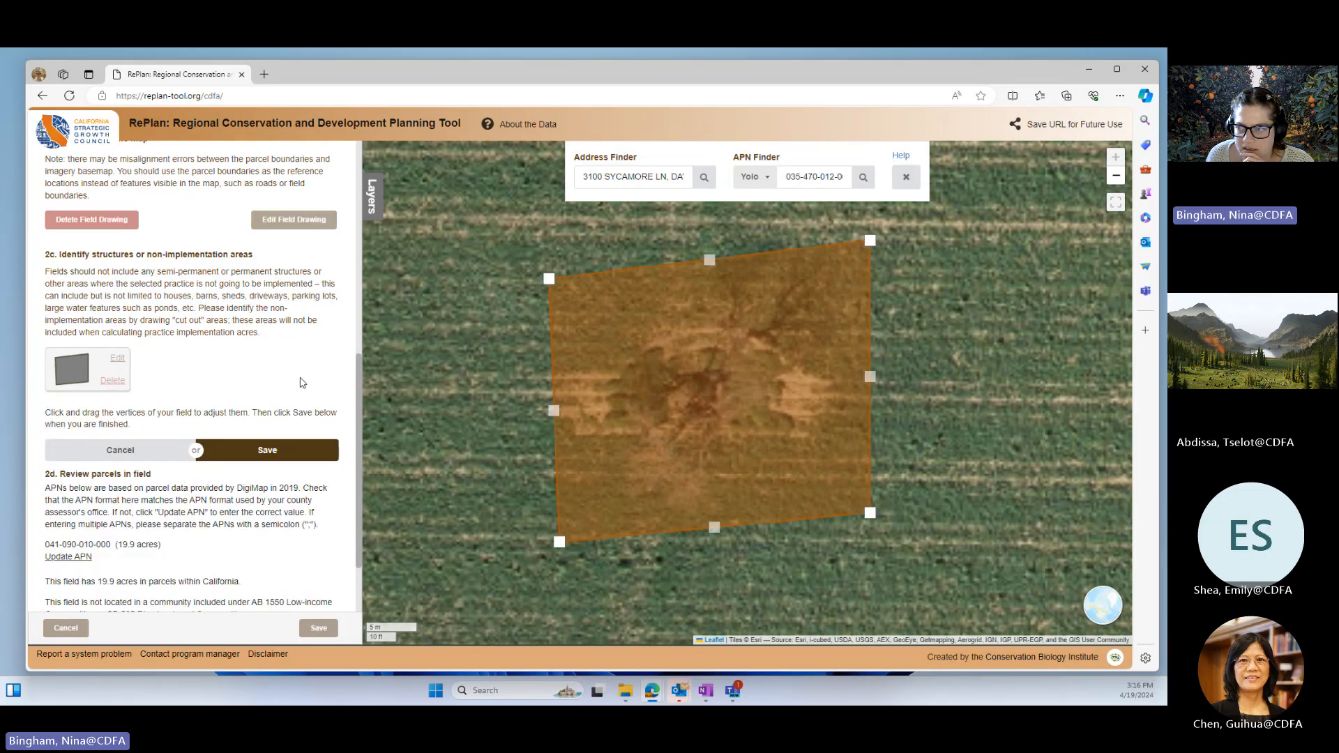
left_click_drag(548, 278, 591, 295)
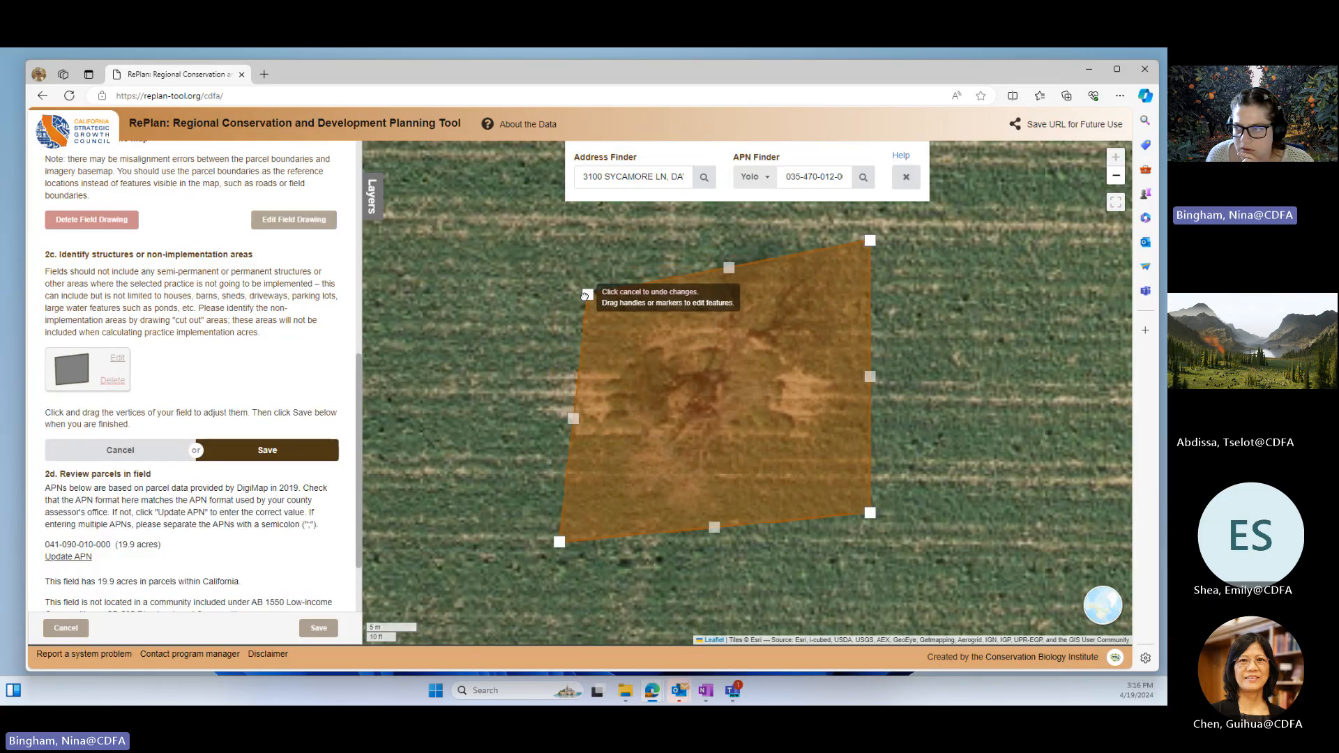
left_click_drag(874, 242, 867, 300)
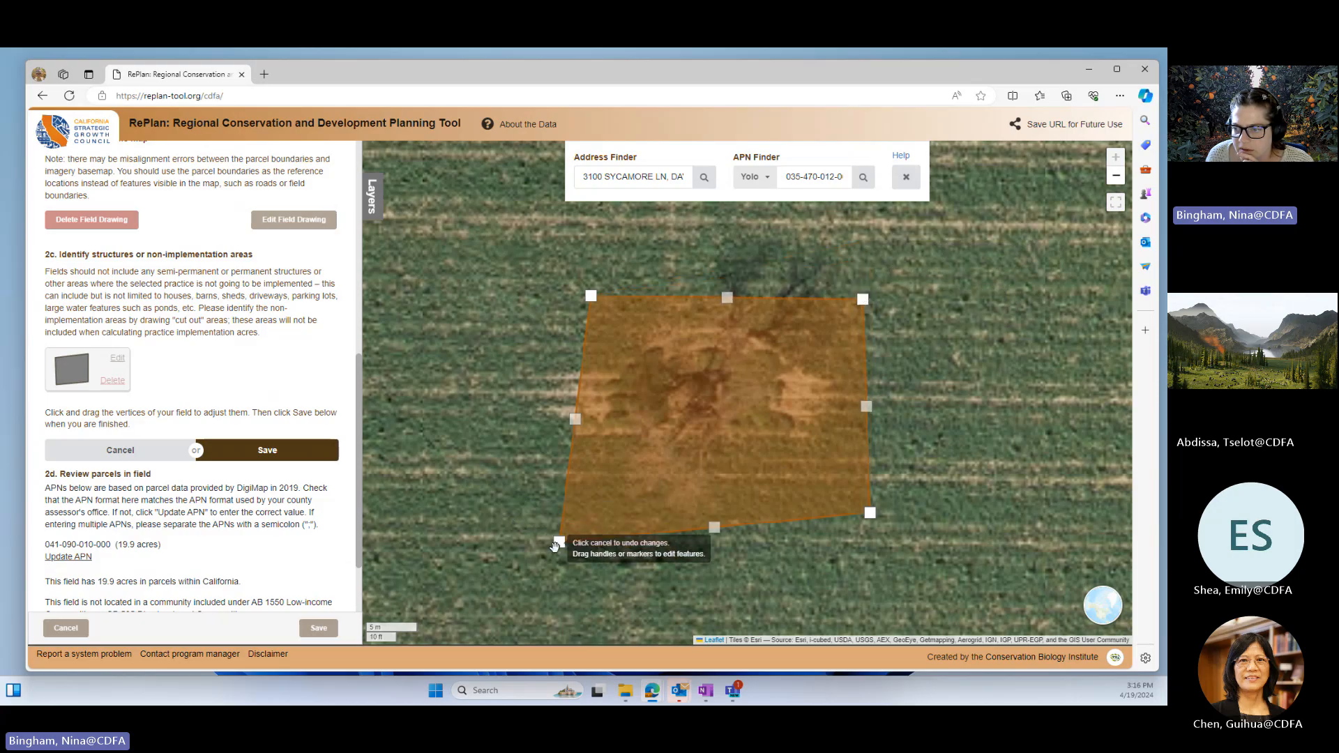
left_click_drag(559, 542, 583, 497)
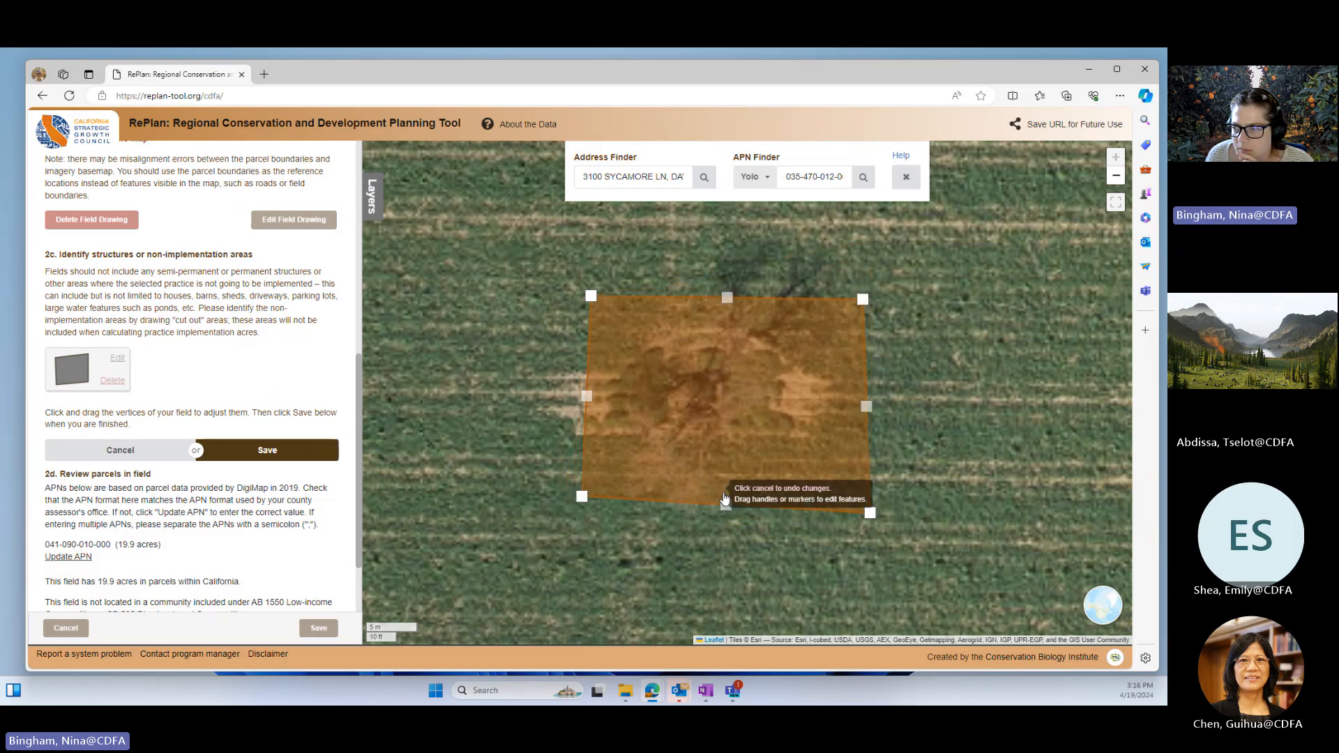
left_click_drag(863, 513, 842, 502)
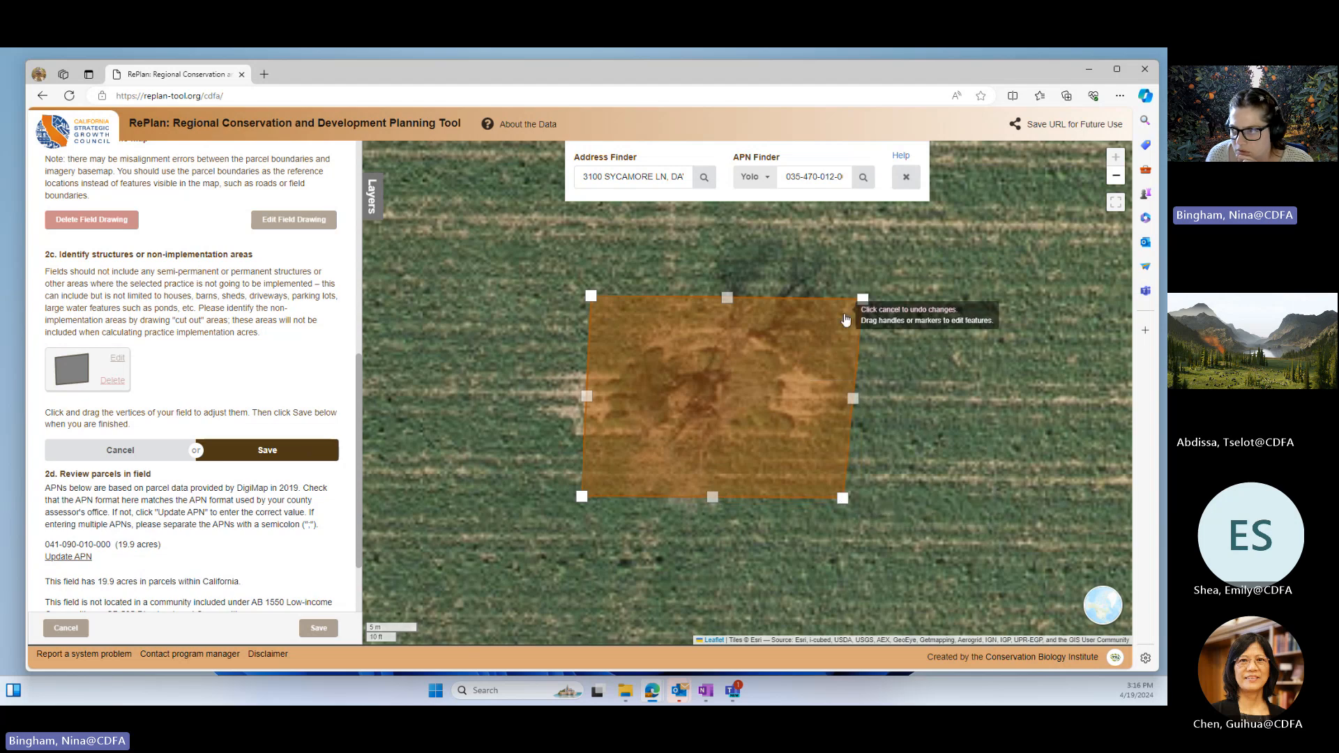
left_click_drag(863, 300, 844, 303)
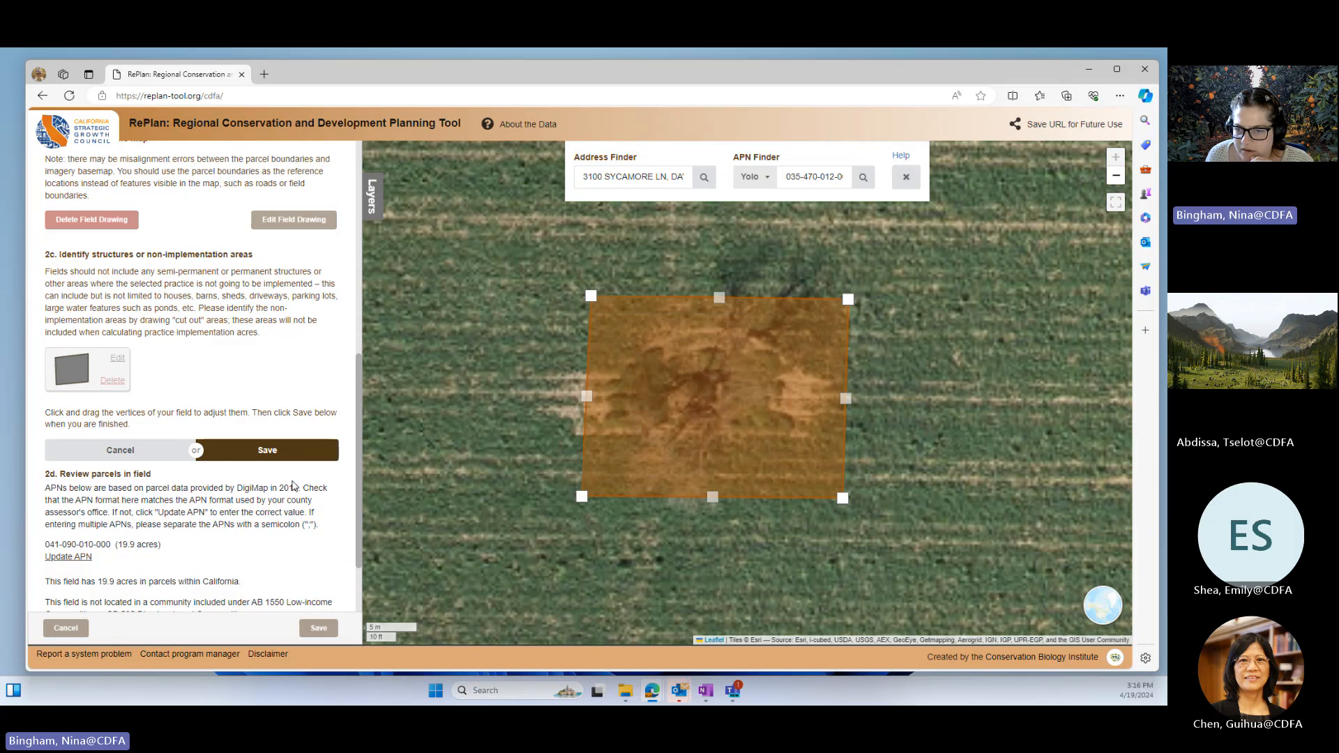
left_click(266, 454)
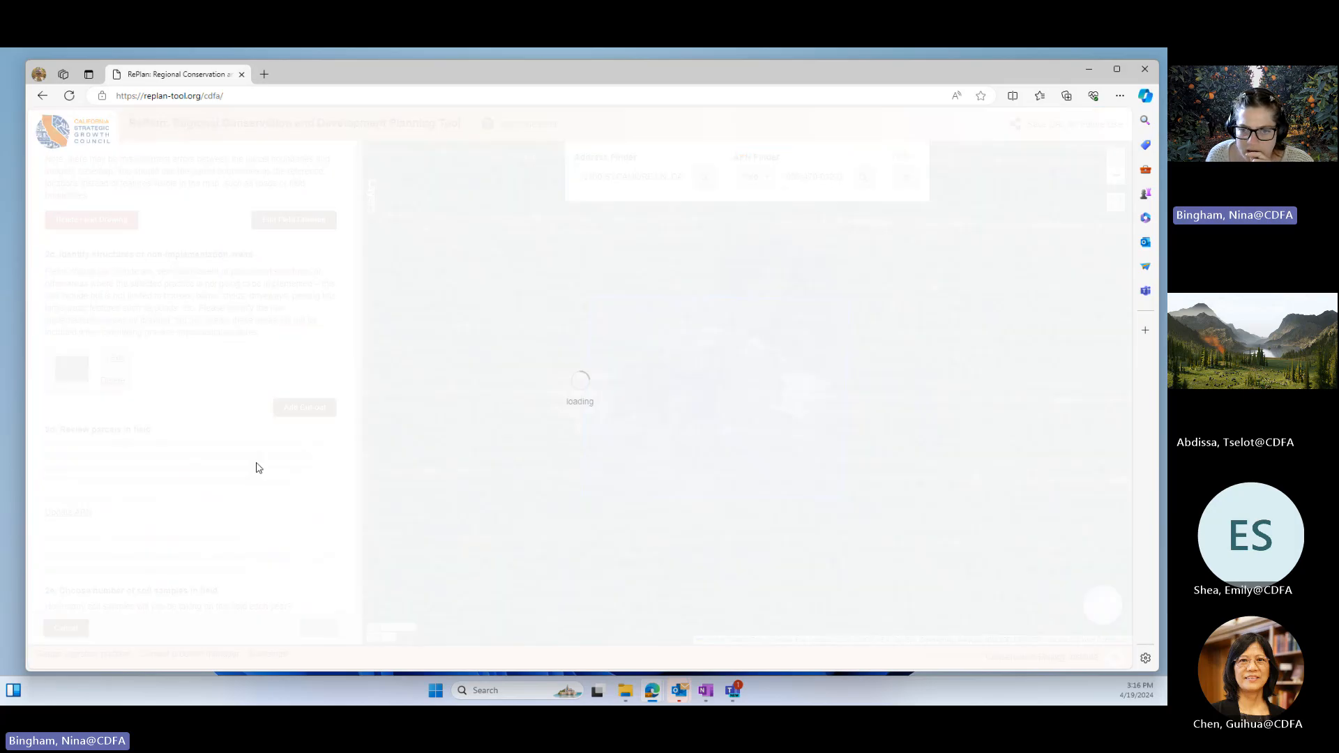
Step: Set the number of yearly soil samples for Field 2 to 1
scroll(261, 549, "down", 1)
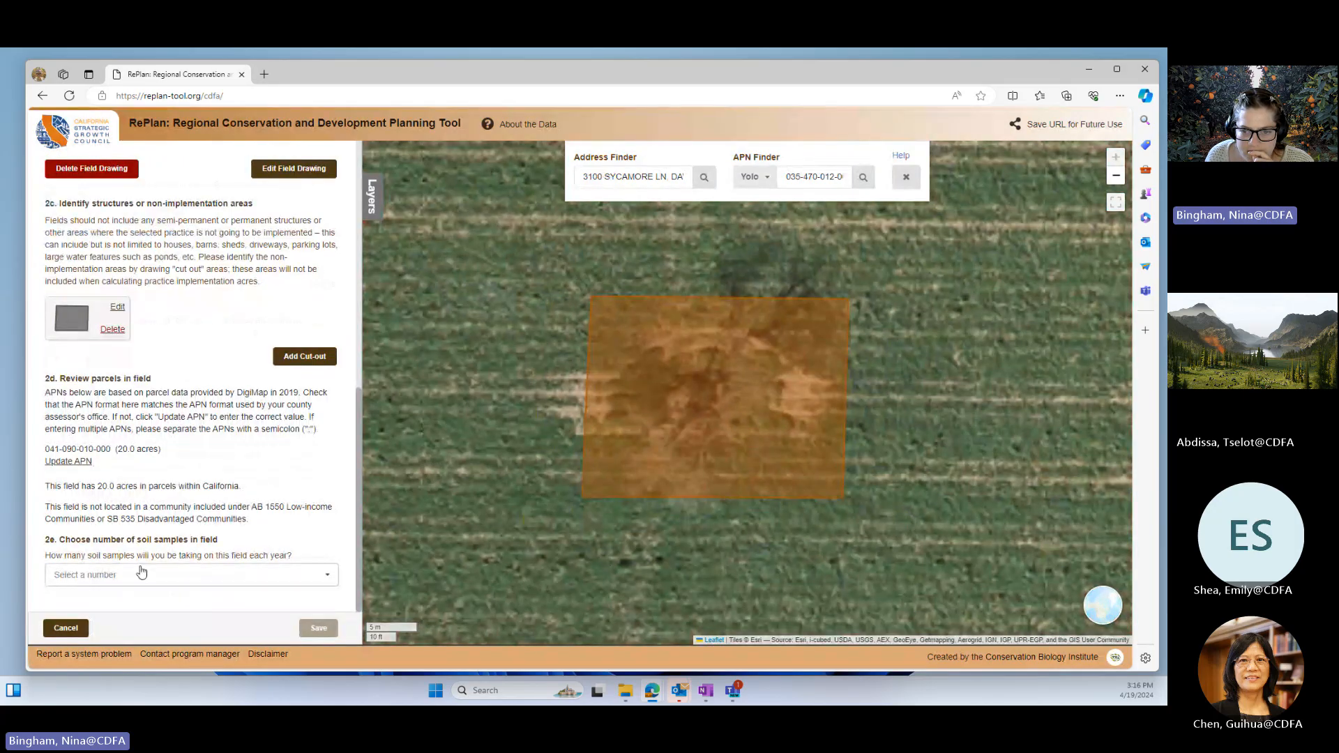
left_click(141, 572)
left_click(76, 441)
Step: Enter tomato as both the prior and the proposed crop for Field 2, and save the compost practice
scroll(160, 611, "down", 2)
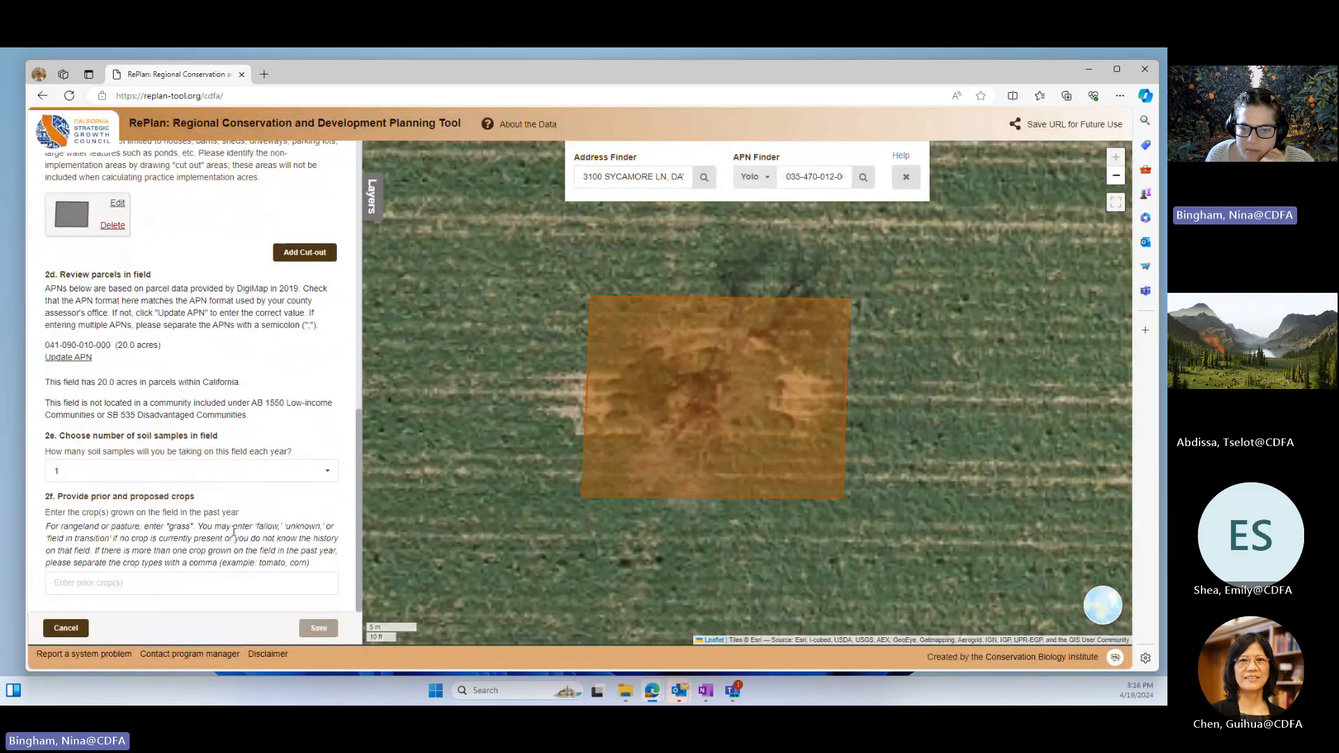
left_click(161, 584)
type("tomato")
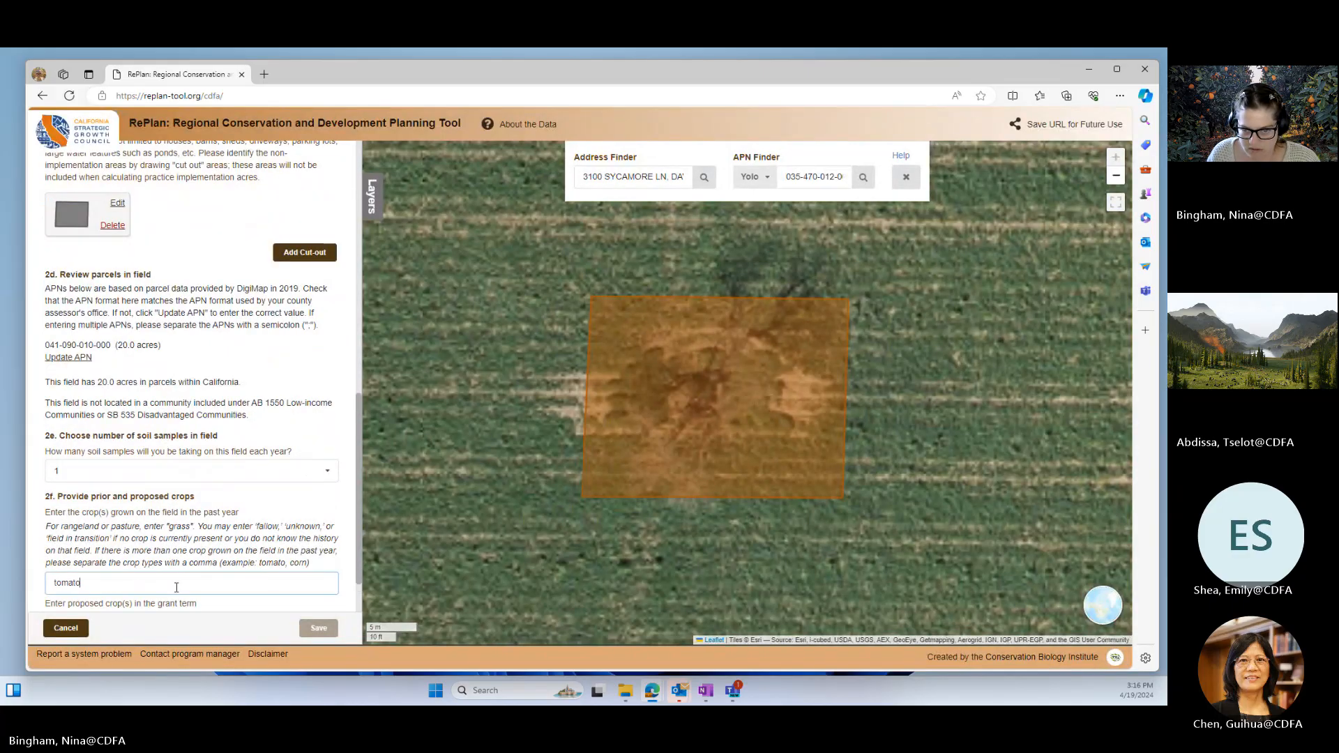
scroll(139, 558, "down", 1)
left_click(133, 583)
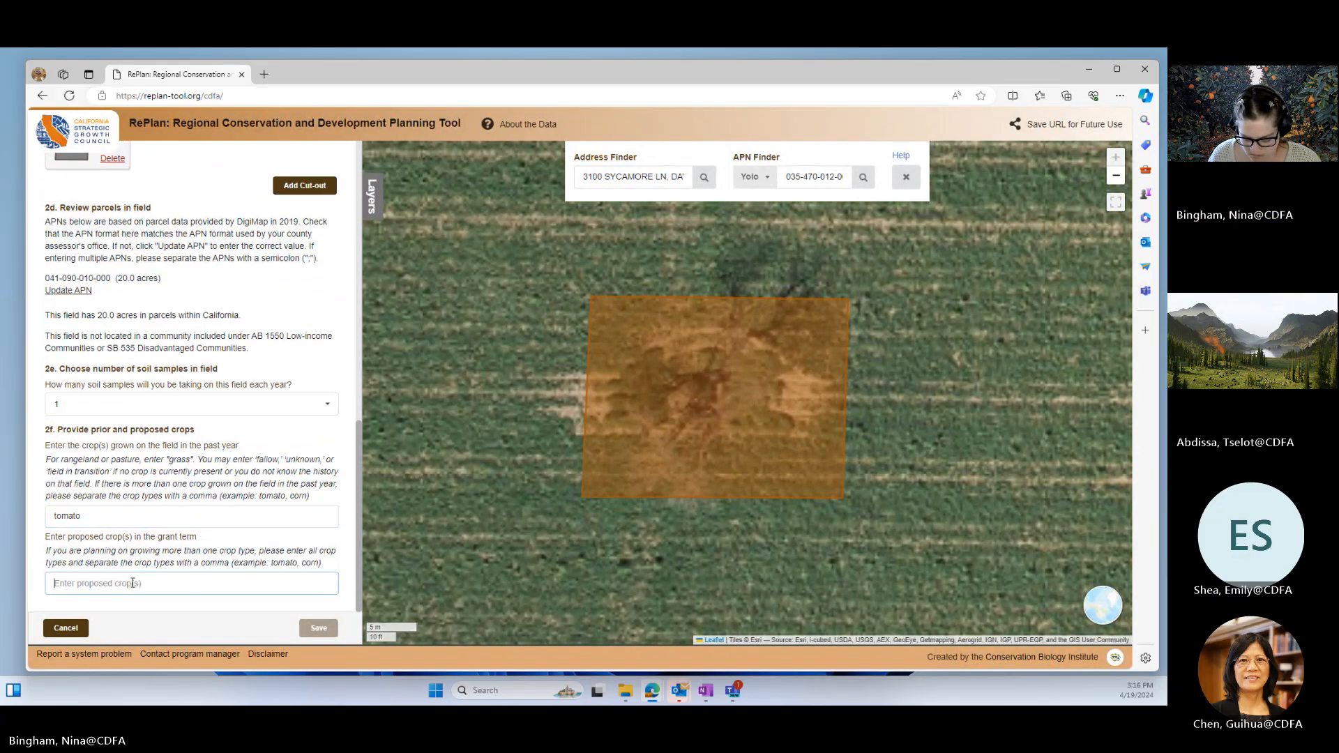
type("tomato")
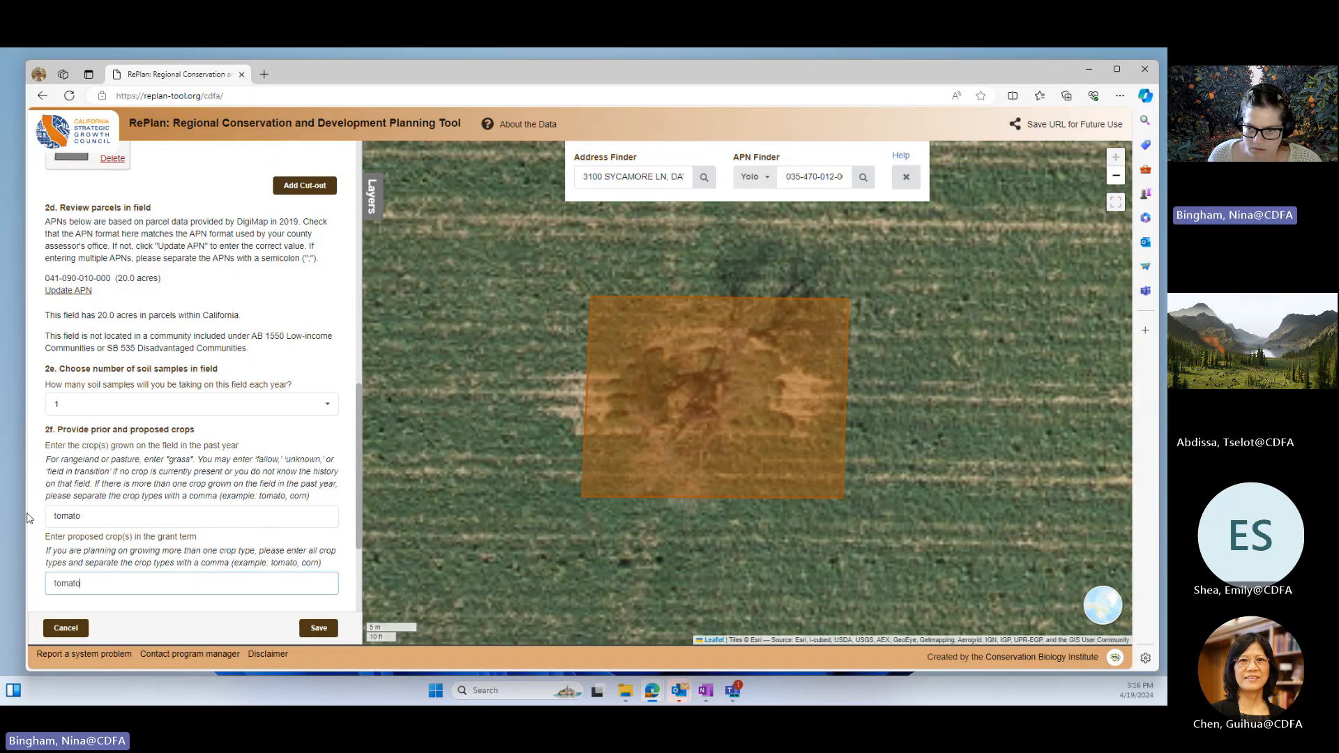
scroll(133, 583, "down", 3)
left_click(322, 632)
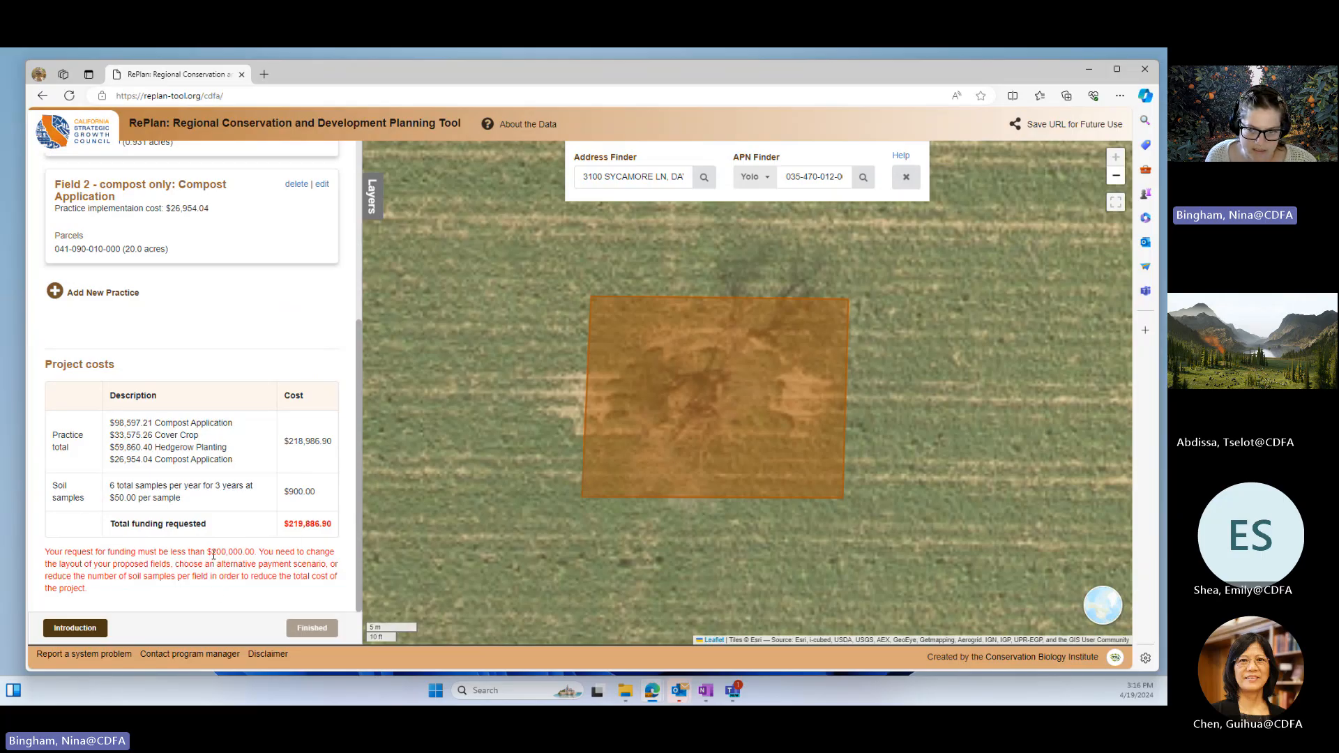
Step: Read the funding limit message below the project costs and review the list of added practices
left_click_drag(212, 555, 260, 555)
left_click(265, 587)
scroll(265, 587, "up", 5)
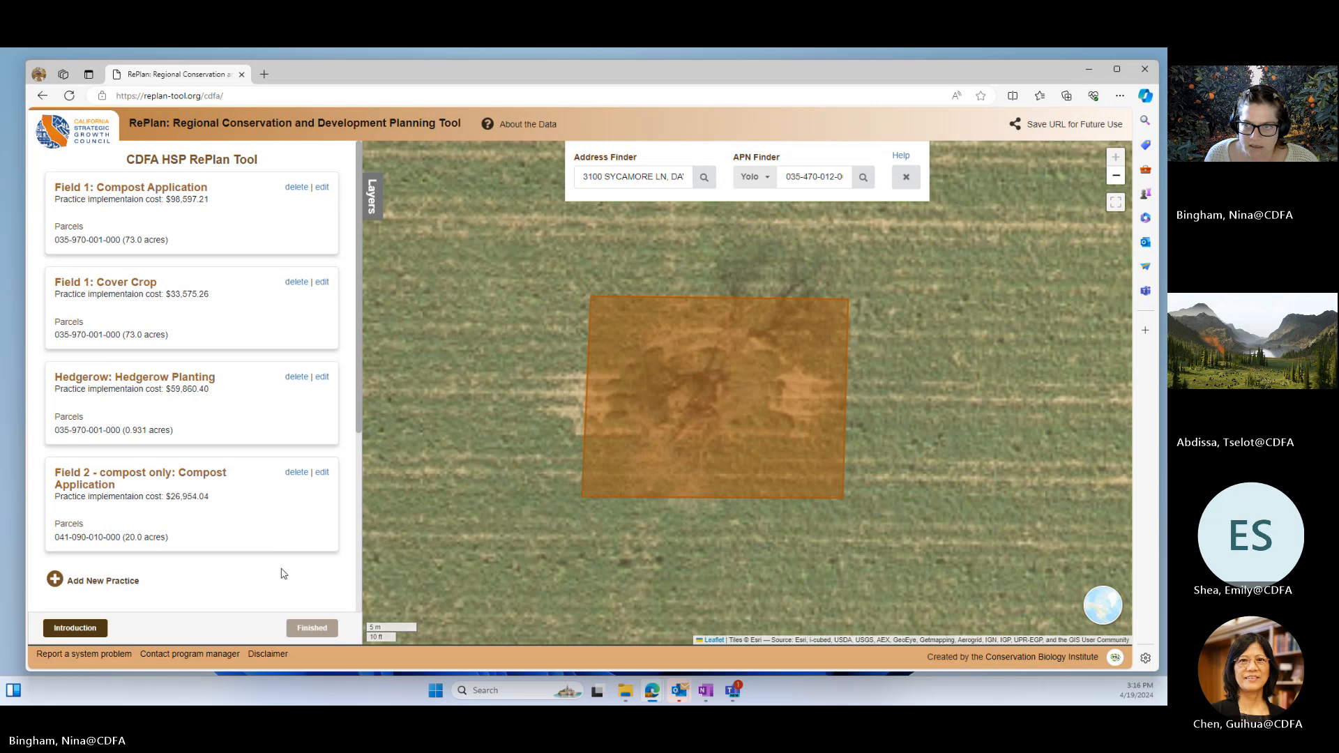
Step: Delete the Field 2 compost-only practice from the project and check the total funding requested
left_click(323, 473)
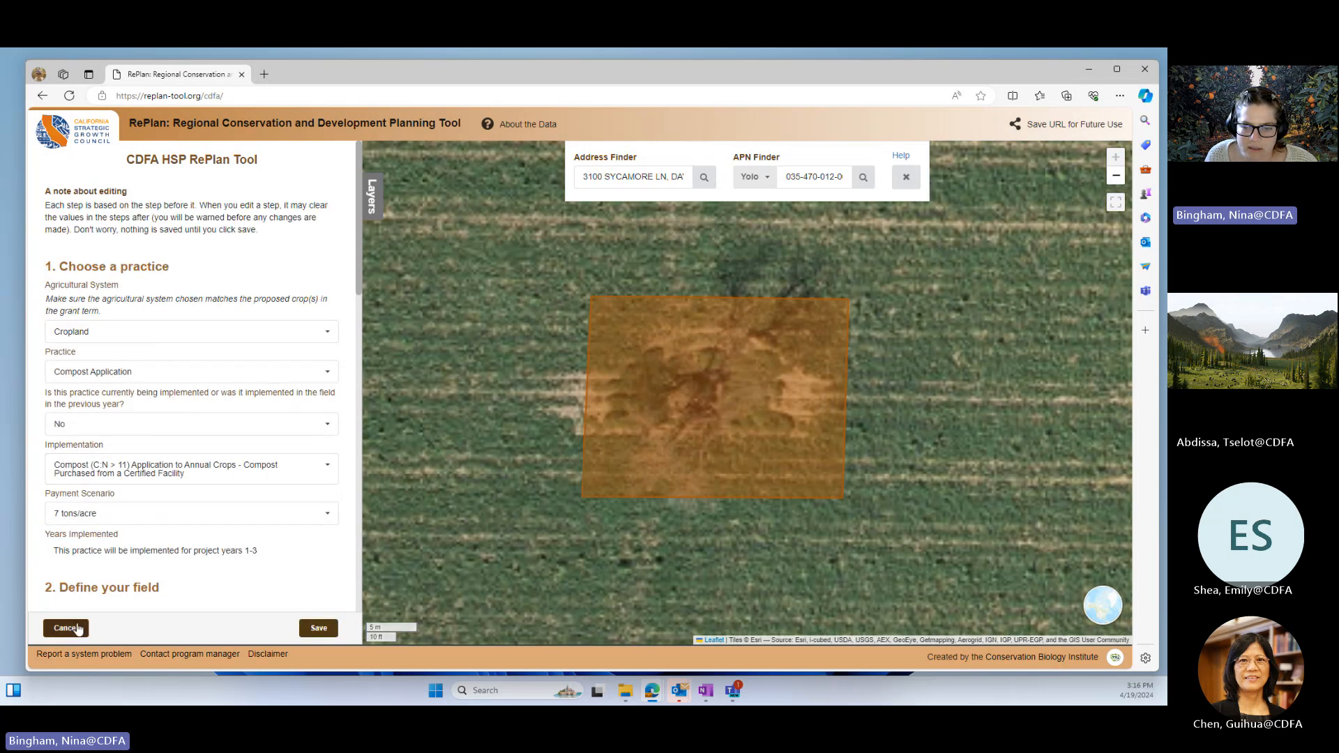
left_click(83, 627)
left_click(297, 474)
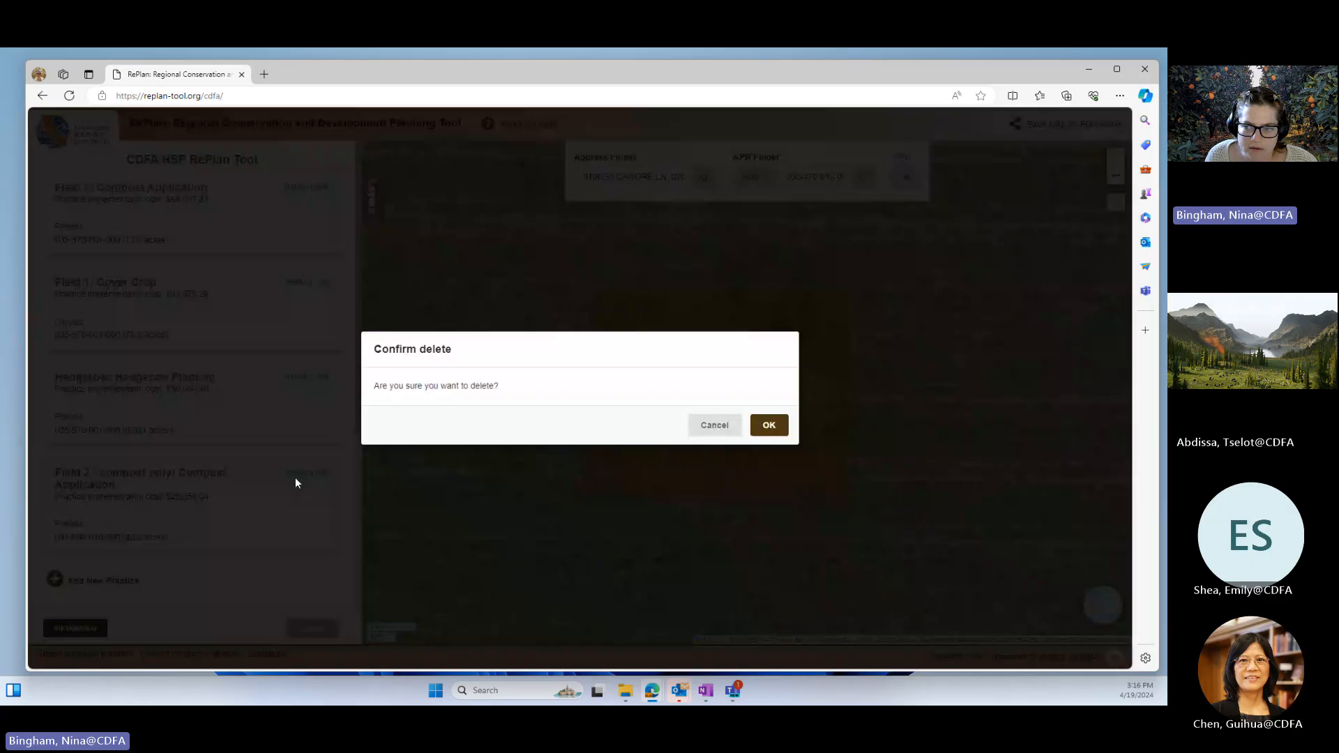
left_click(769, 425)
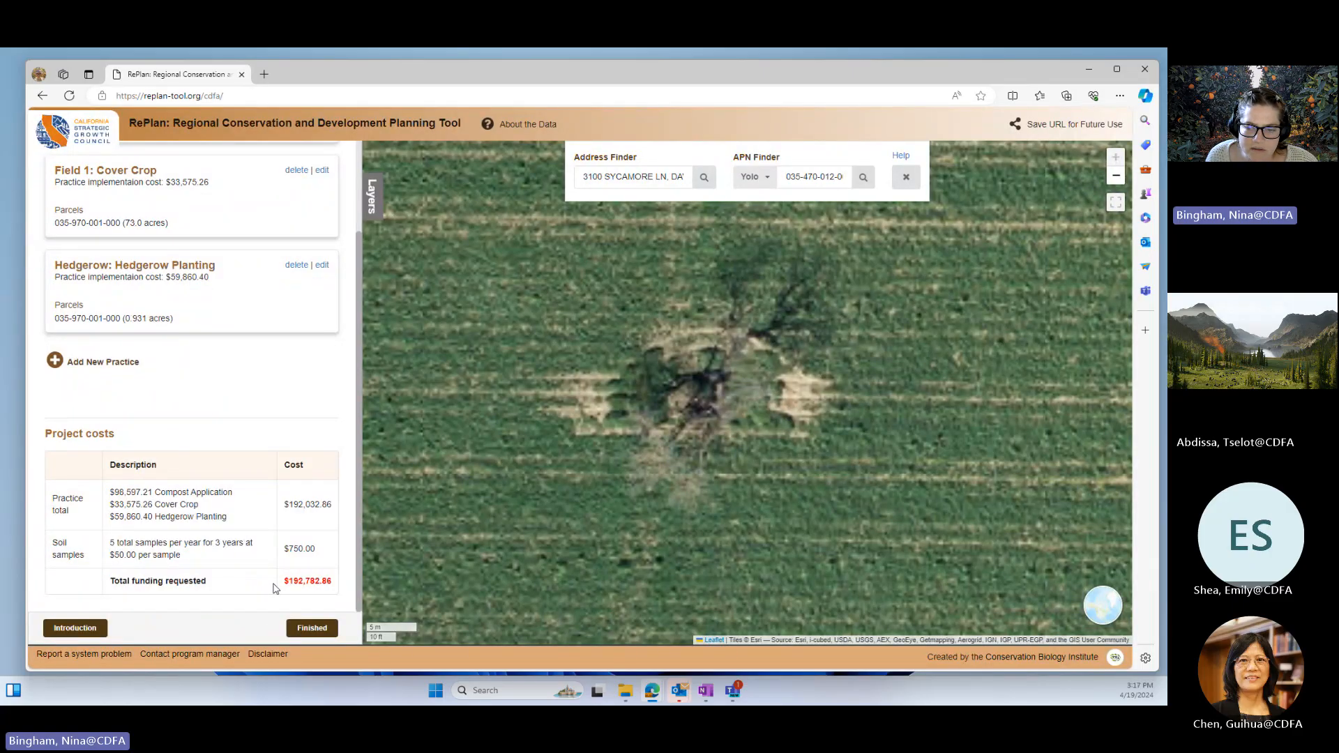
left_click_drag(285, 581, 326, 582)
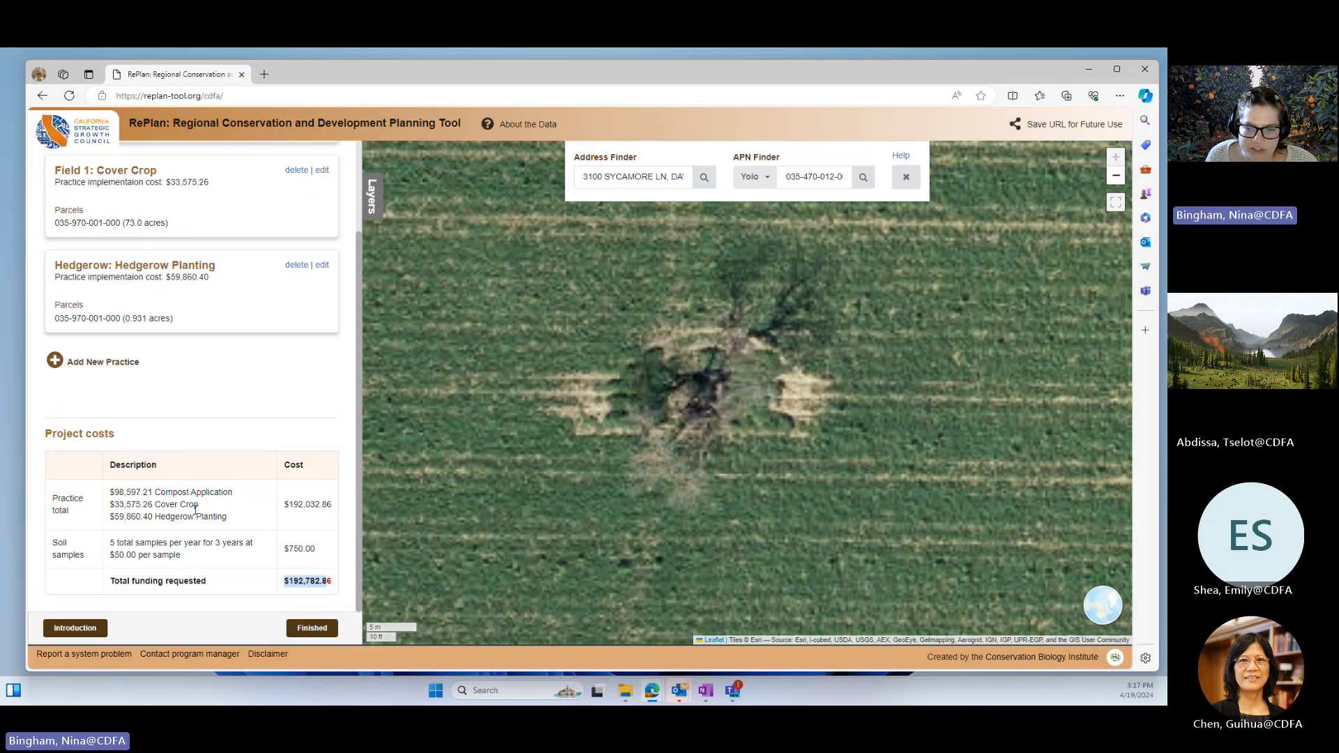
Step: Finish the project and answer Yes to listing the application on the CNRA Carbon registry
left_click(325, 632)
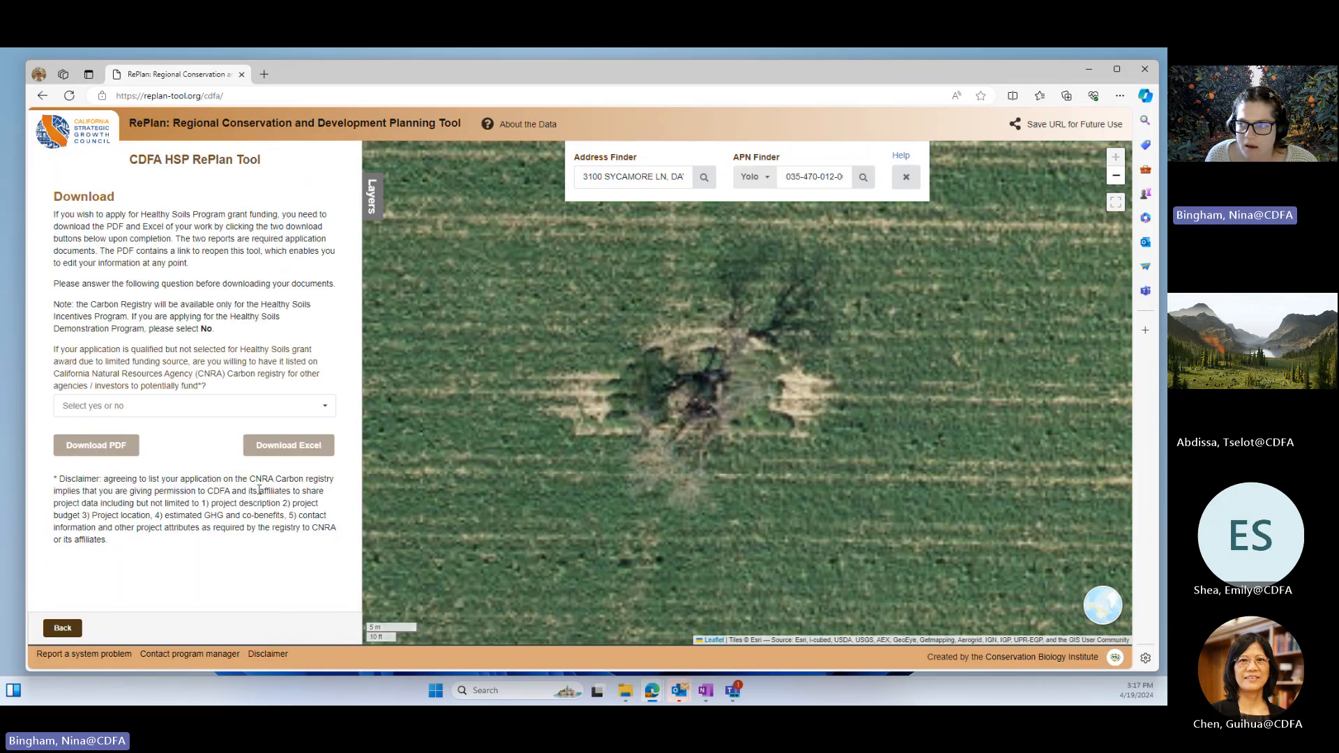
scroll(637, 456, "down", 1)
scroll(638, 455, "down", 4)
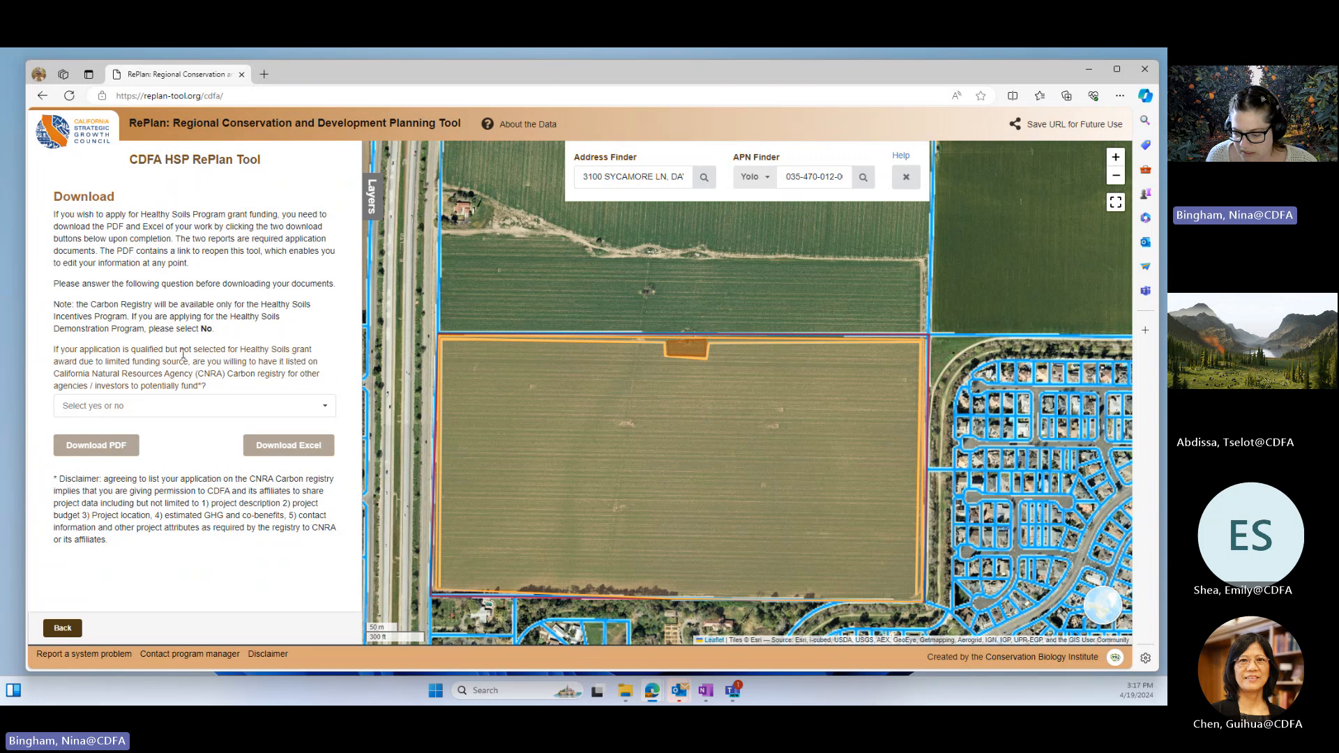
left_click(158, 414)
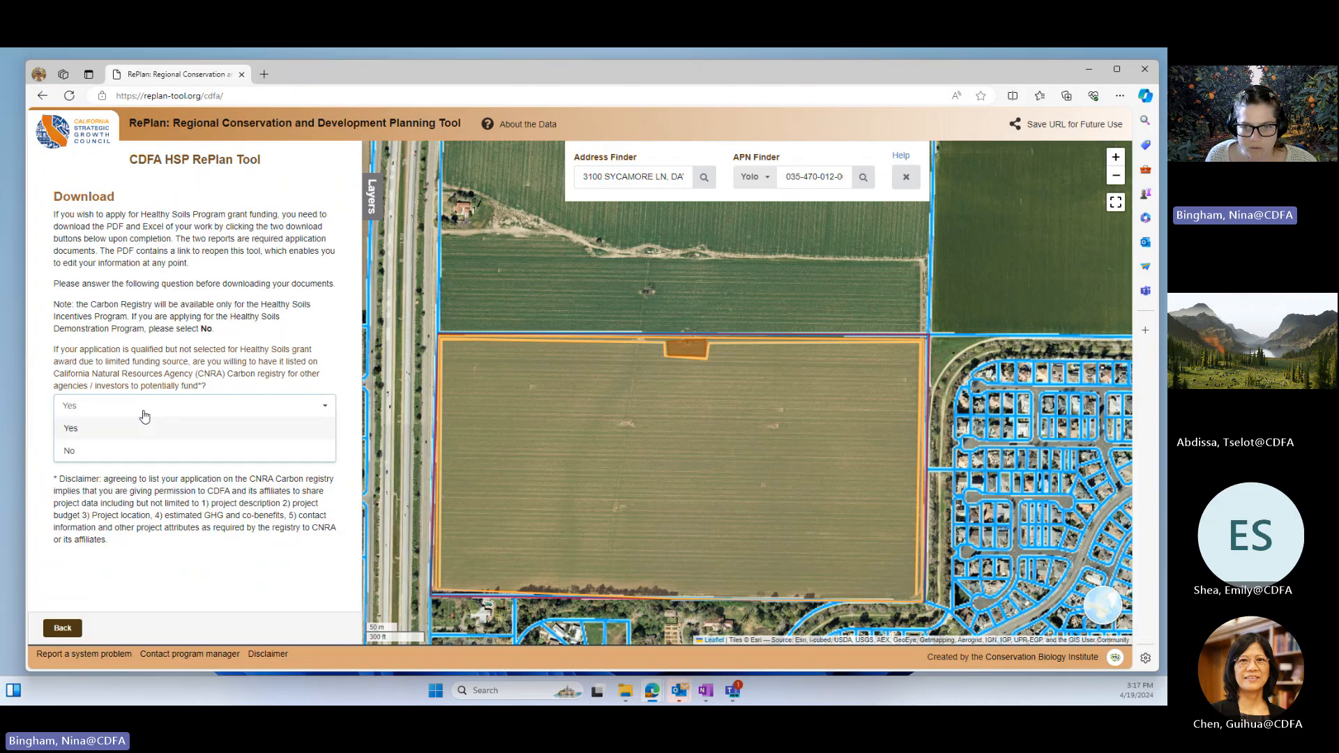
left_click(79, 431)
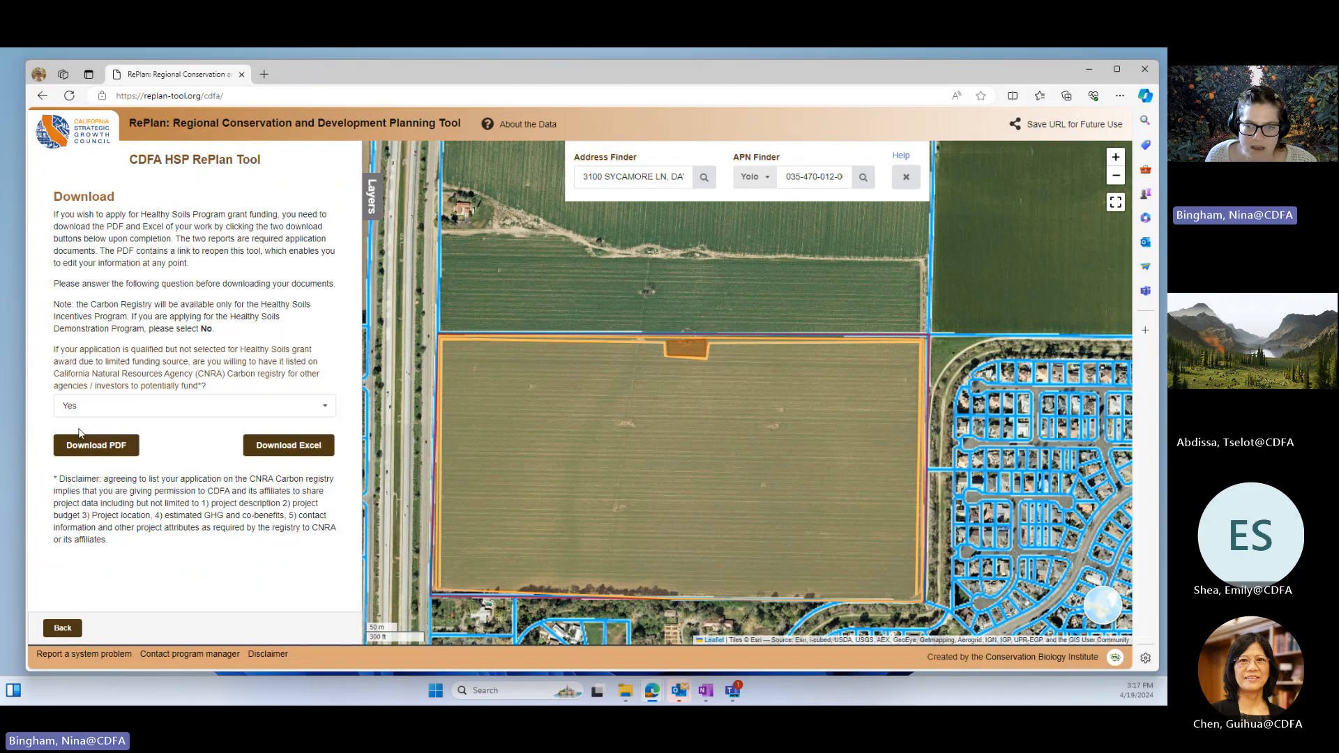
Step: Download the project's PDF and Excel reports
left_click(102, 456)
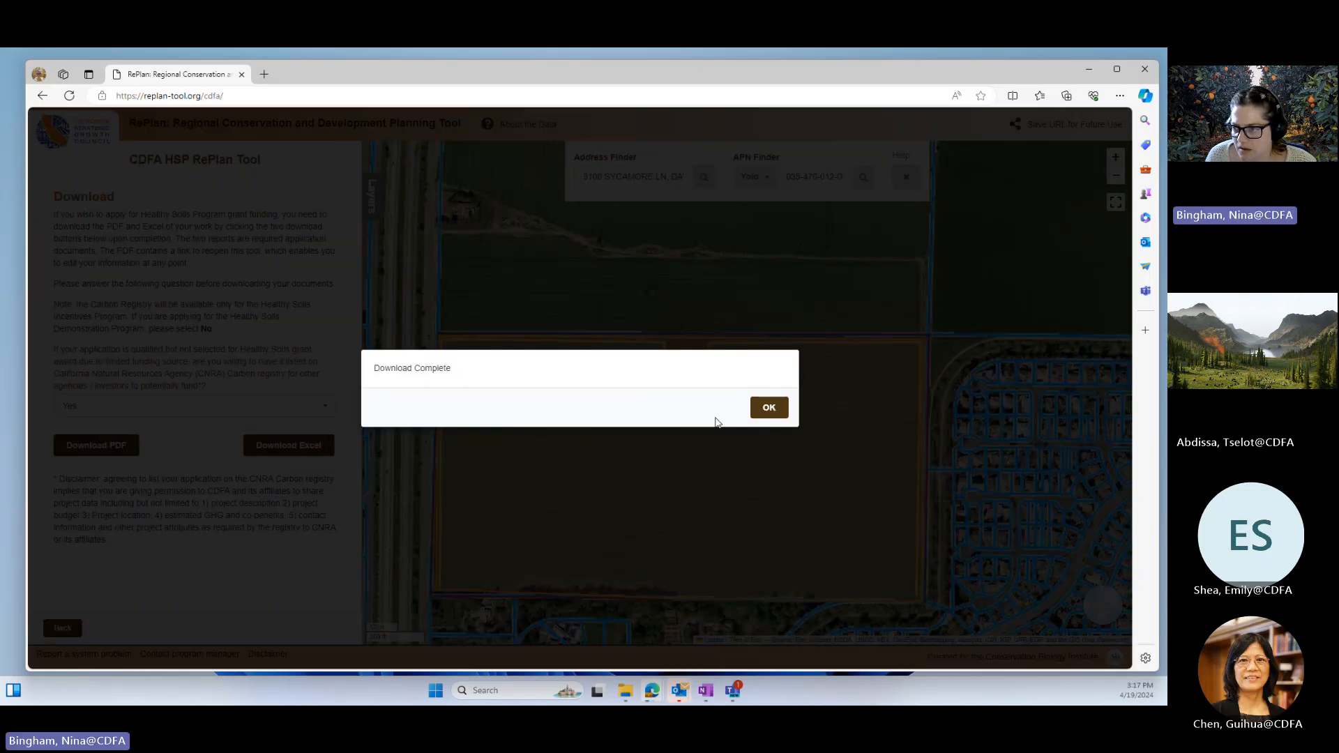
left_click(768, 409)
left_click(288, 451)
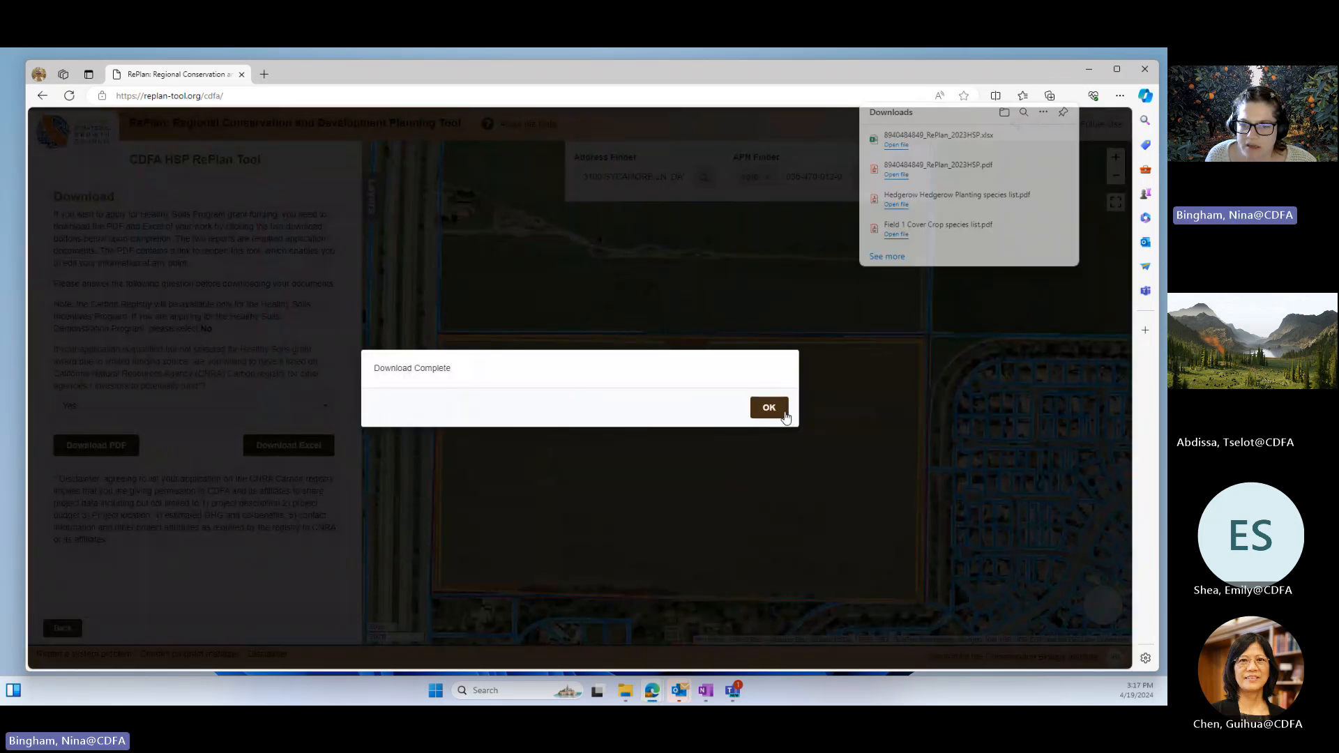
left_click(785, 414)
Step: Open the downloaded PDF and Excel reports from File Explorer, and close the RePlan browser window
left_click(625, 691)
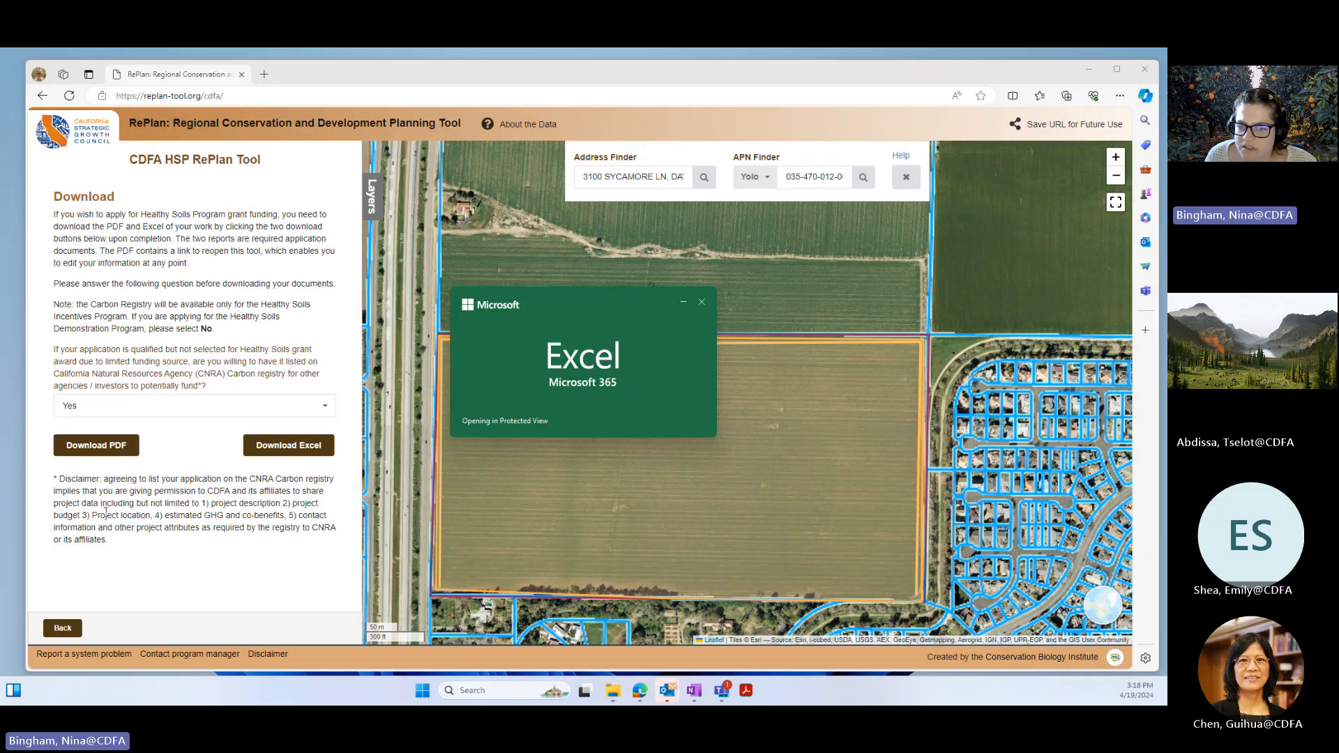
left_click(63, 631)
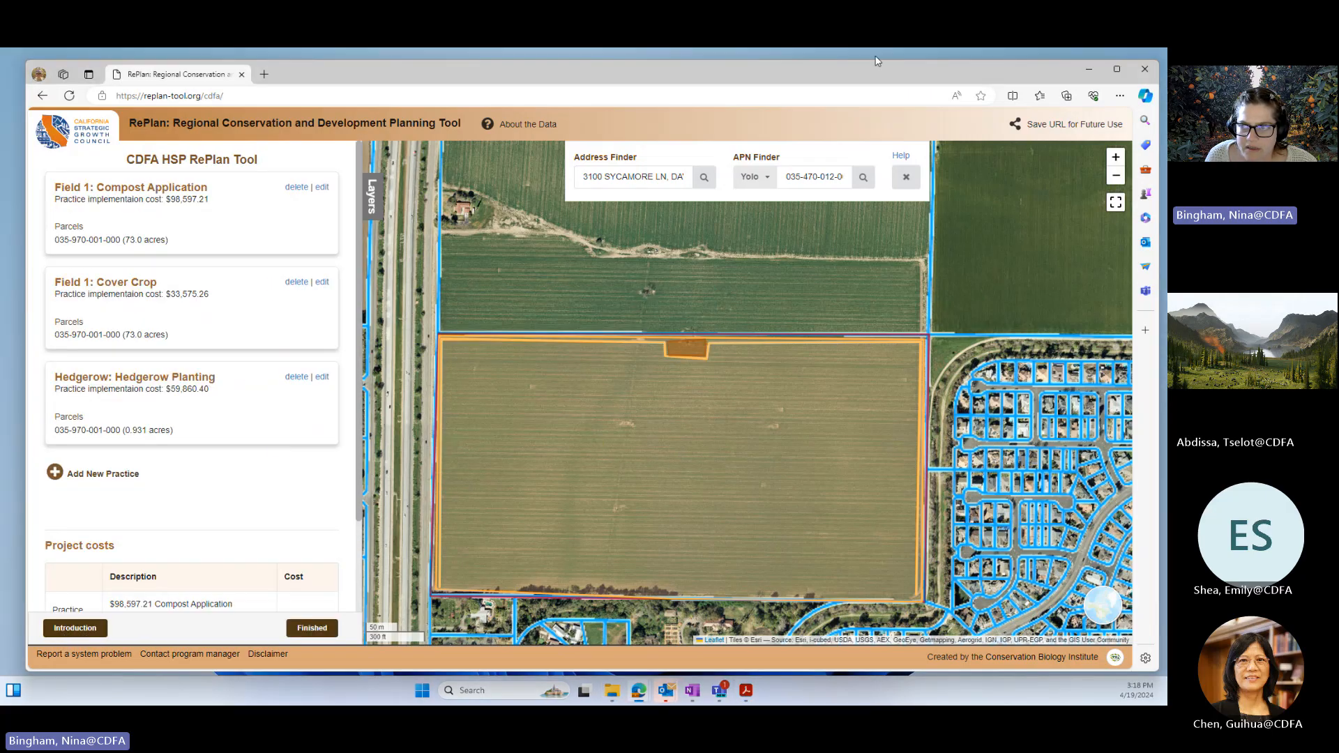
left_click(1146, 69)
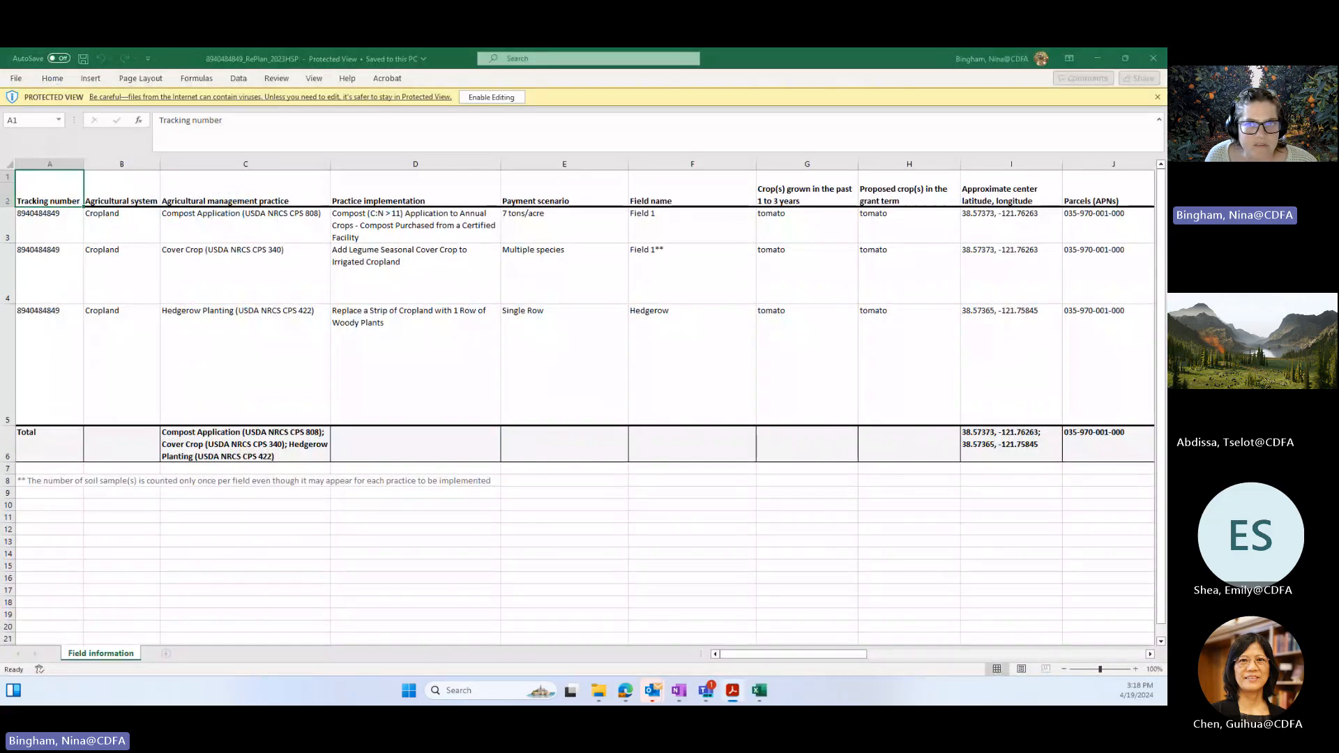
Step: Bring the PDF report in Adobe Acrobat into view and widen its window to nearly the full screen width
left_click_drag(1, 224, 426, 70)
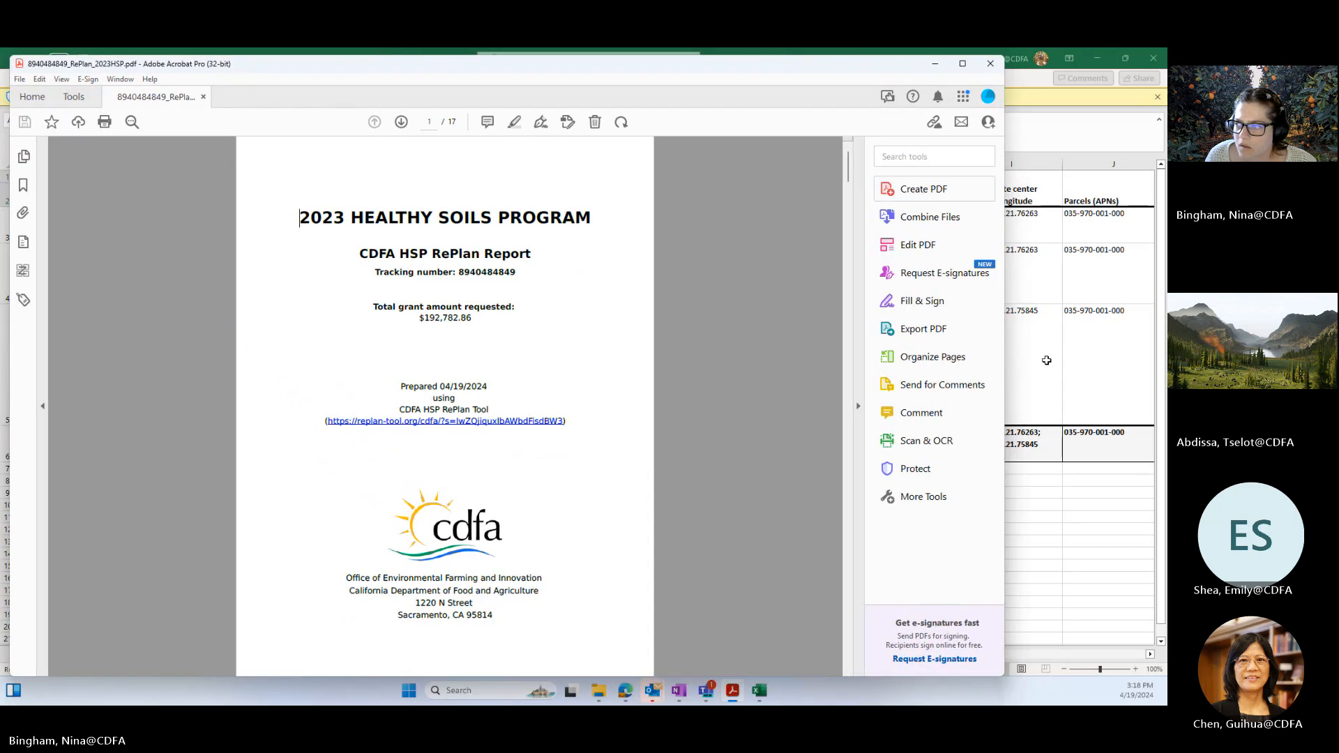
left_click_drag(1005, 374, 1156, 380)
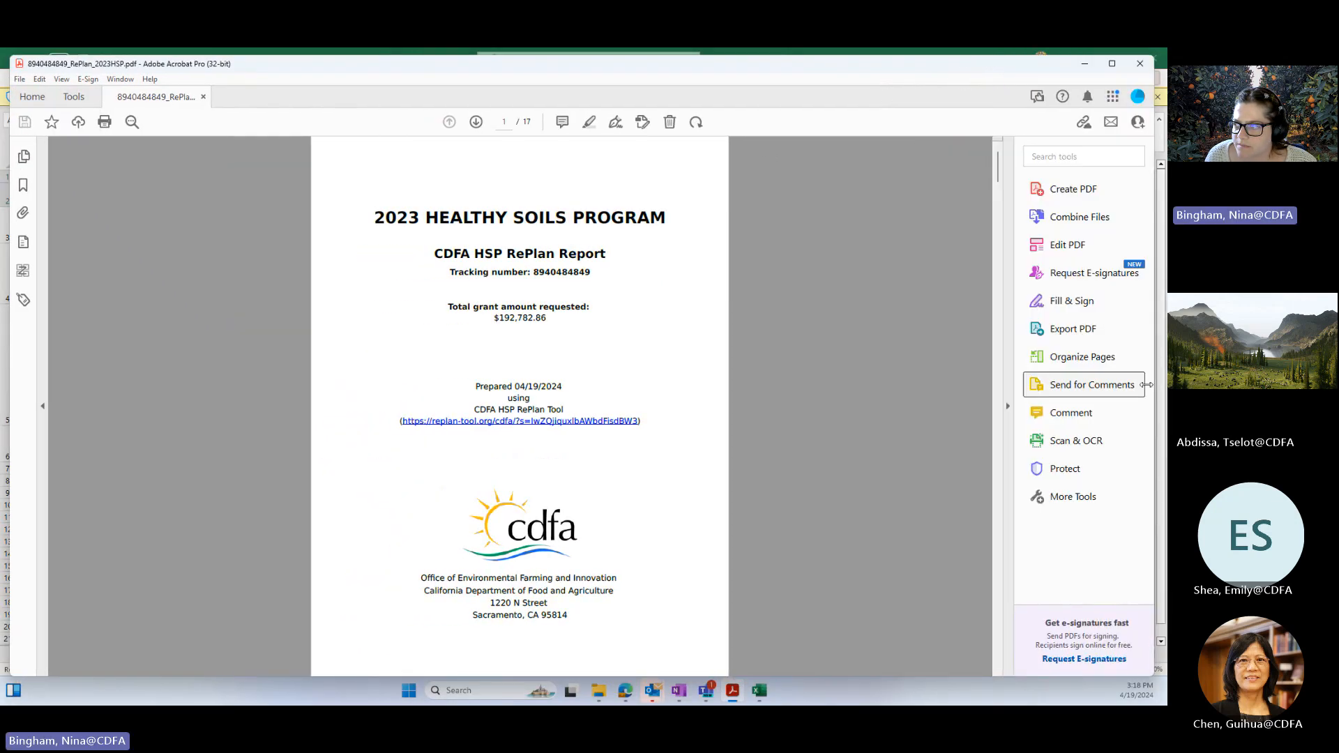
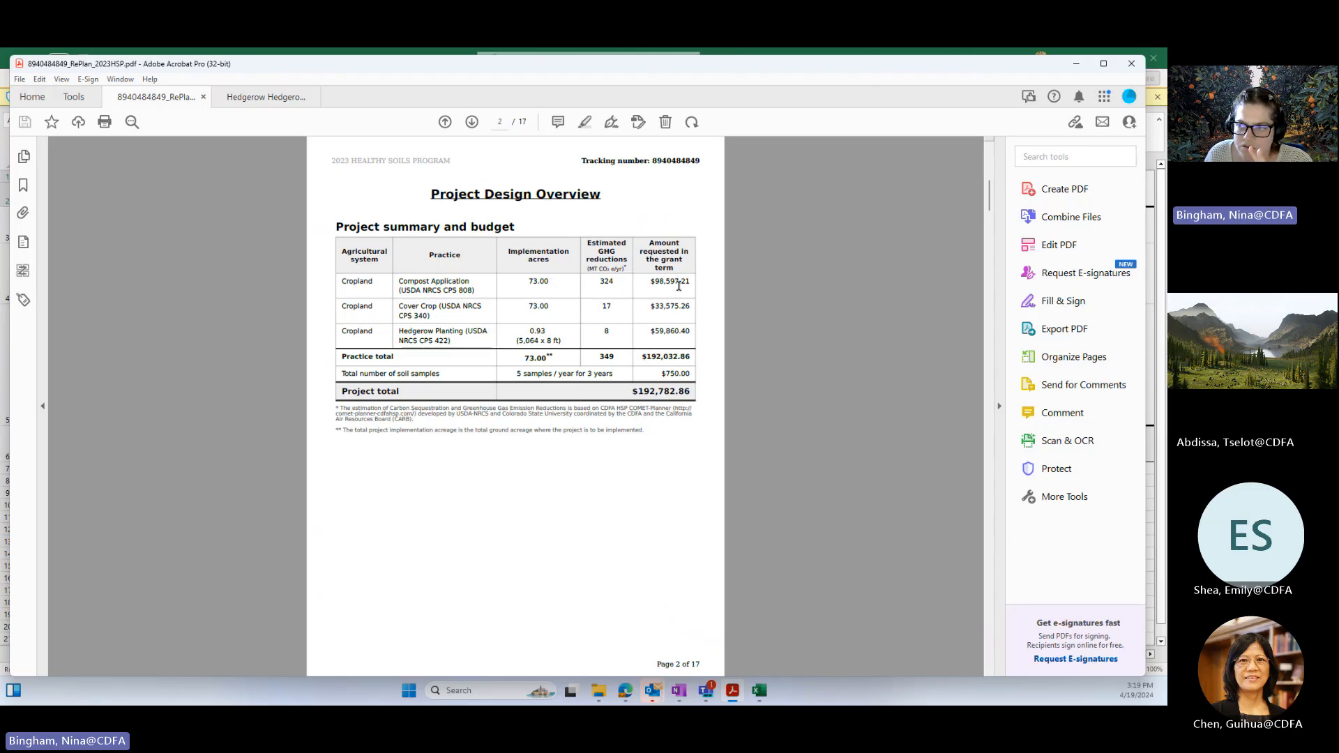
Step: Examine the requested amounts and the project total in the PDF report's project summary and budget table
left_click_drag(690, 284, 652, 284)
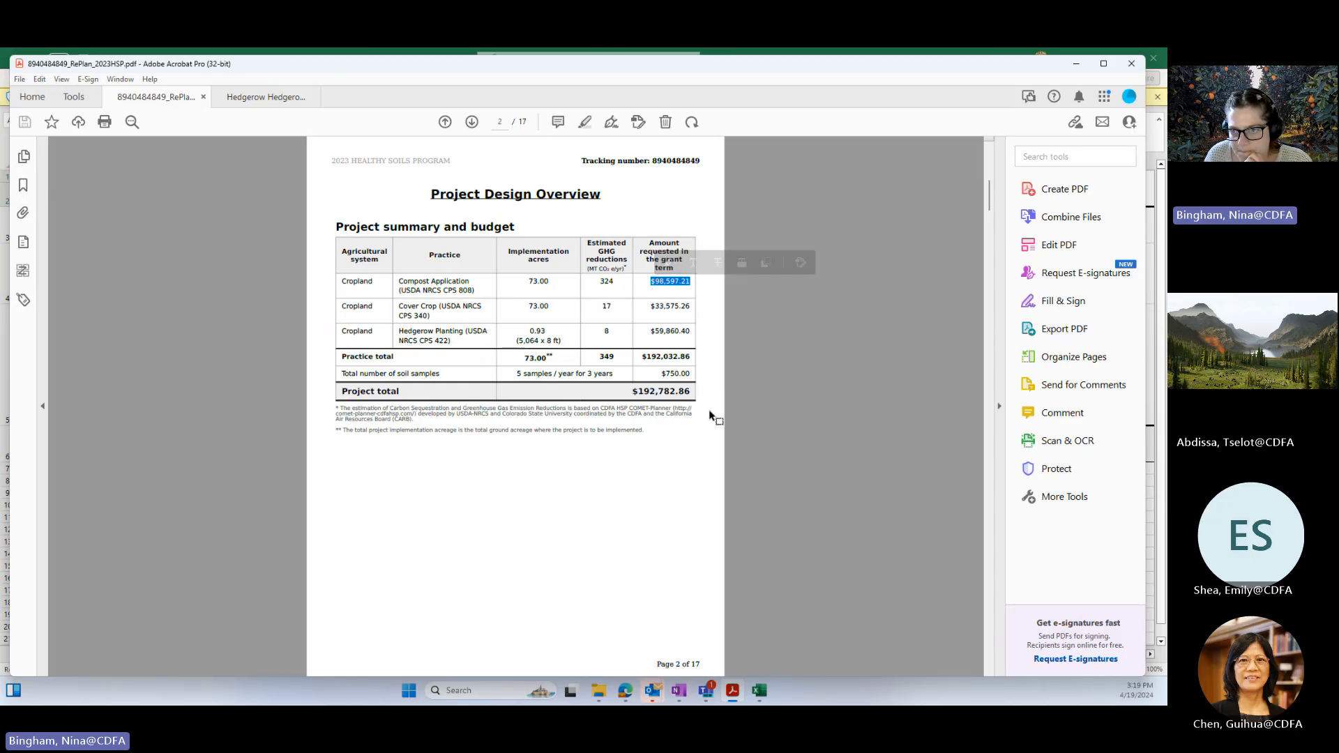
left_click(553, 359)
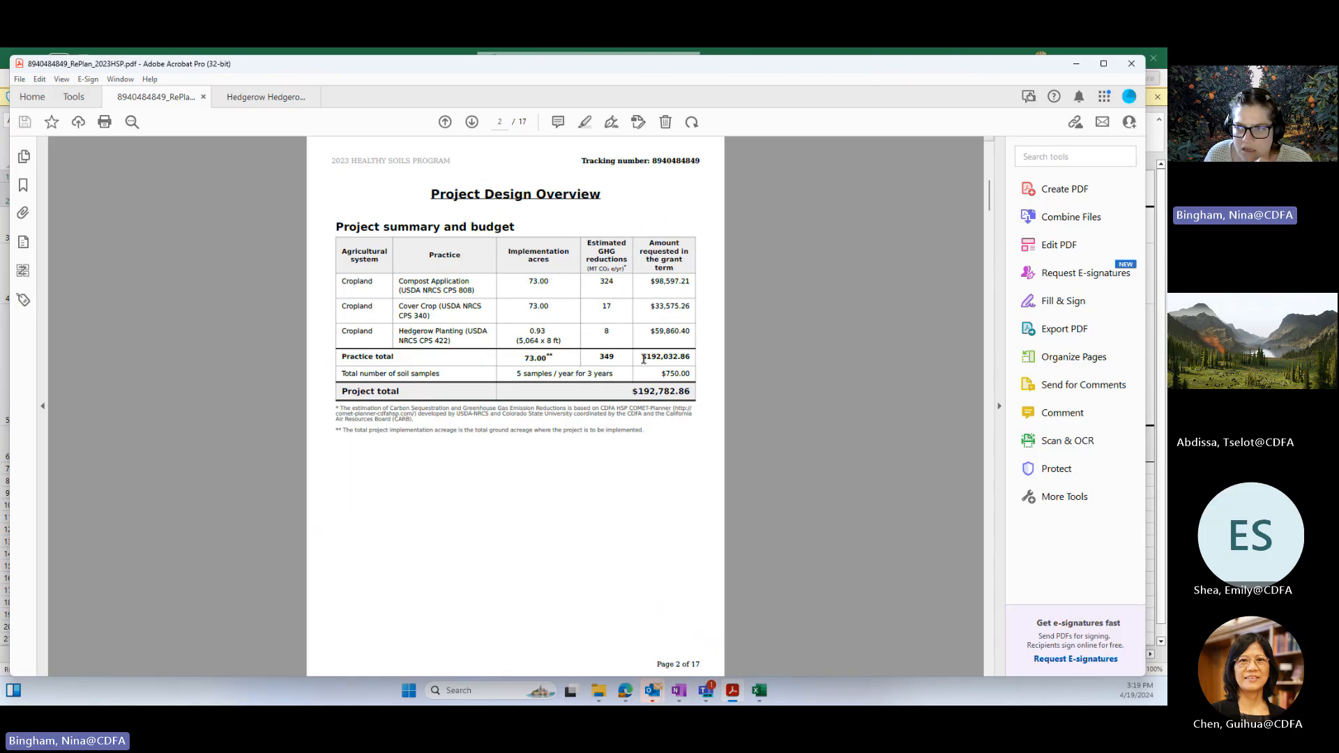
left_click_drag(666, 373, 632, 393)
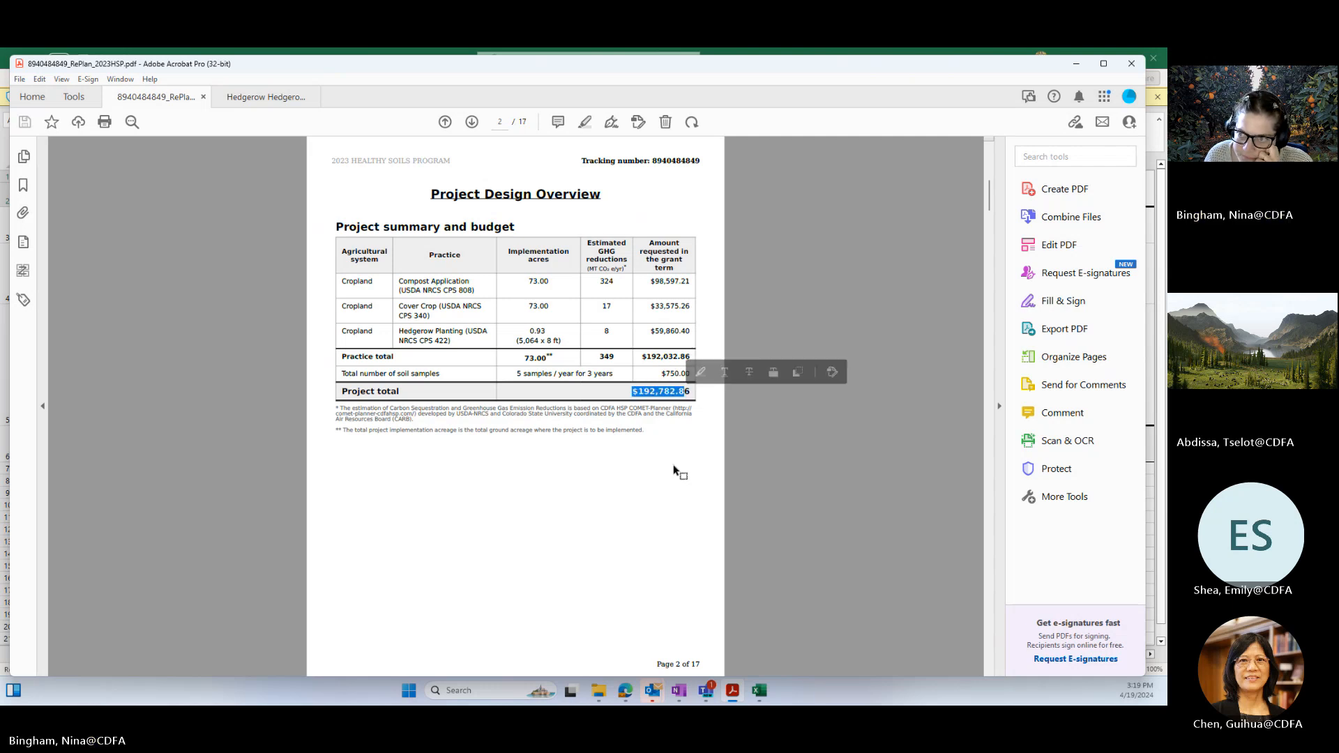
Step: Follow the work plan's page link to the Field 1 compost application, and read on through the cover crop pages
scroll(673, 470, "down", 2)
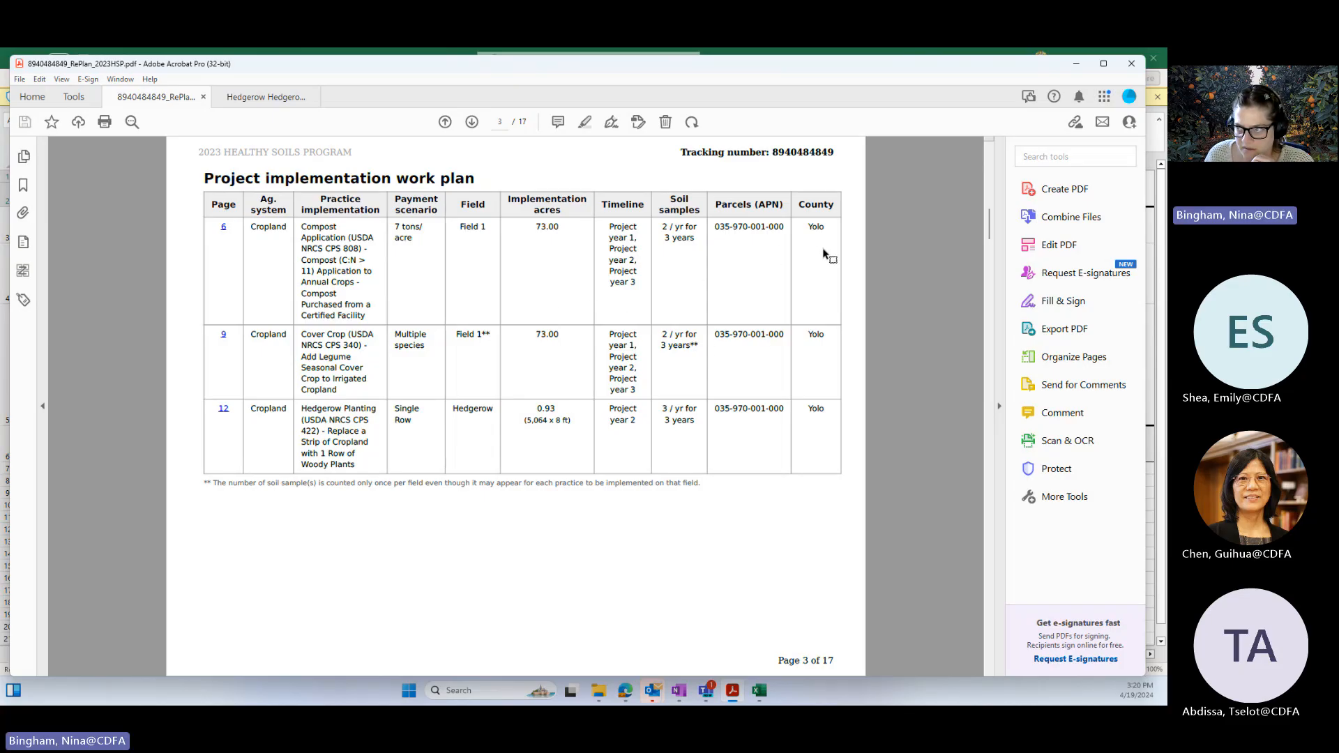
left_click(224, 229)
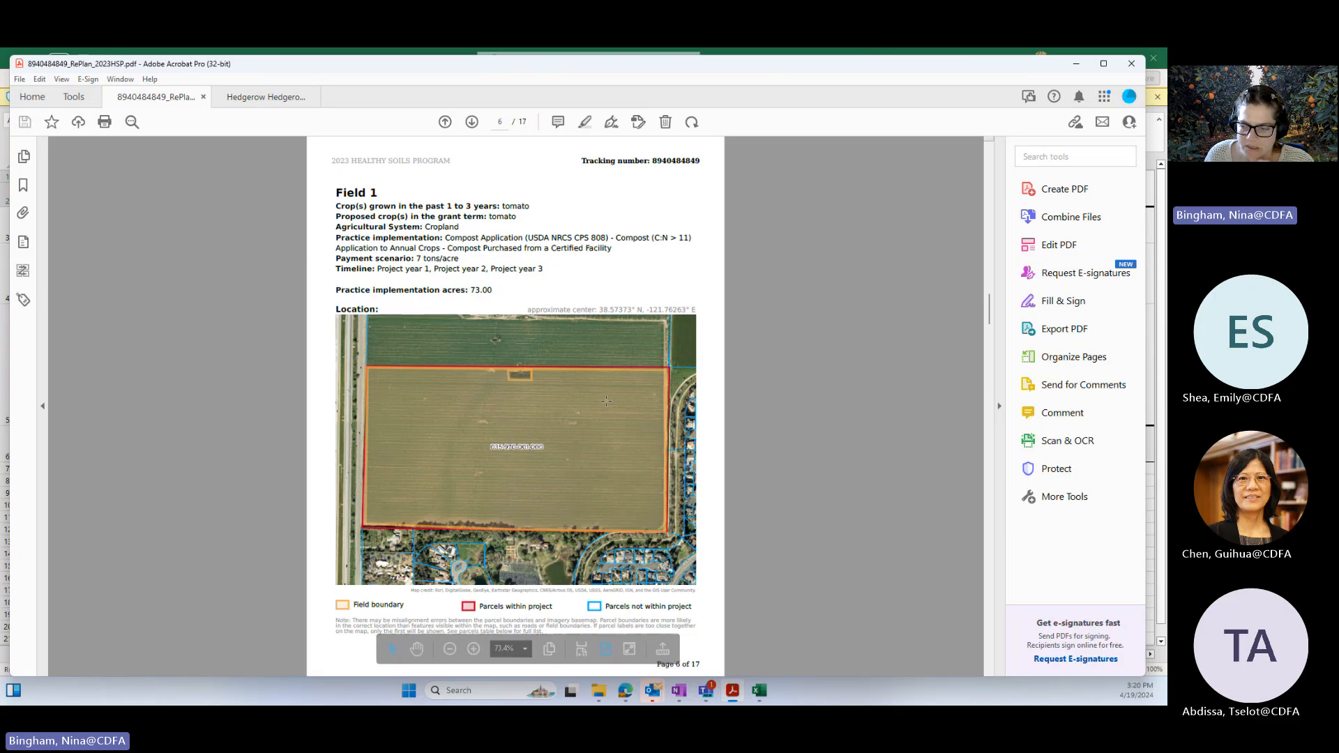
scroll(649, 426, "down", 4)
scroll(652, 426, "down", 1)
scroll(652, 427, "up", 1)
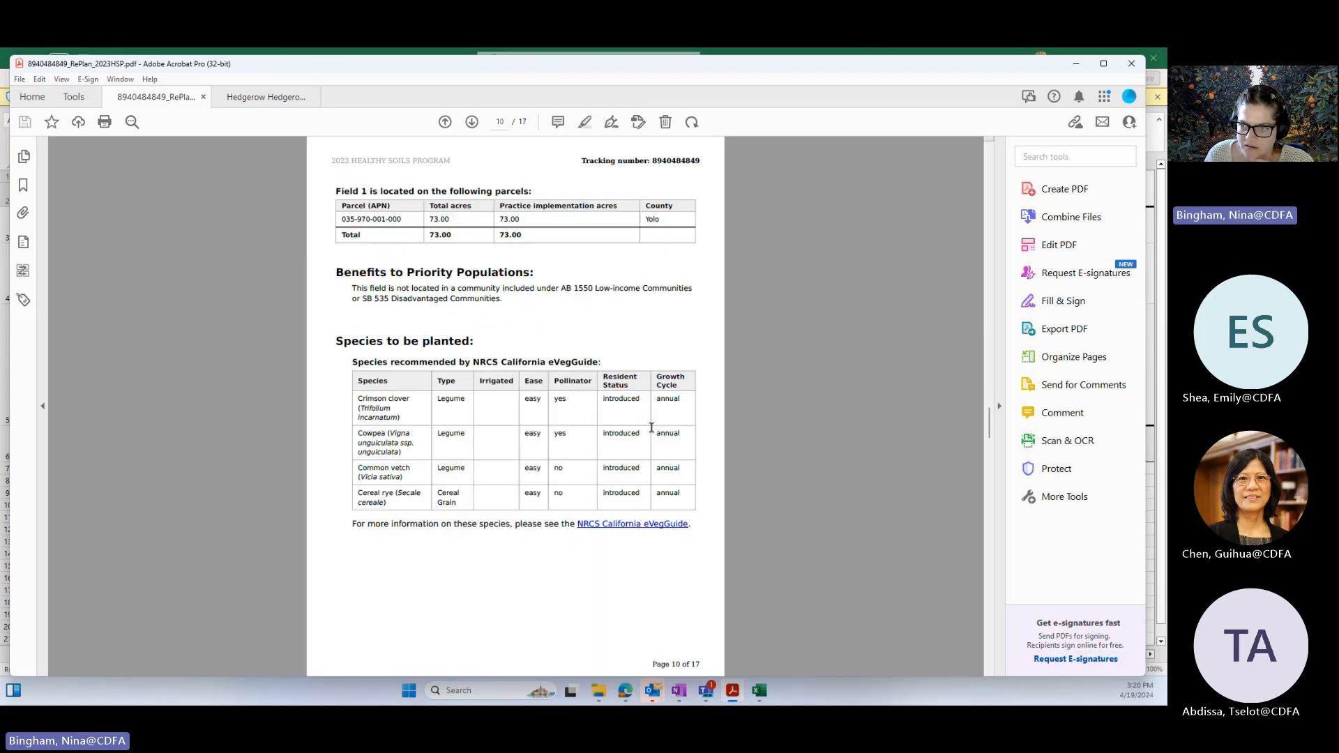
scroll(545, 466, "down", 1)
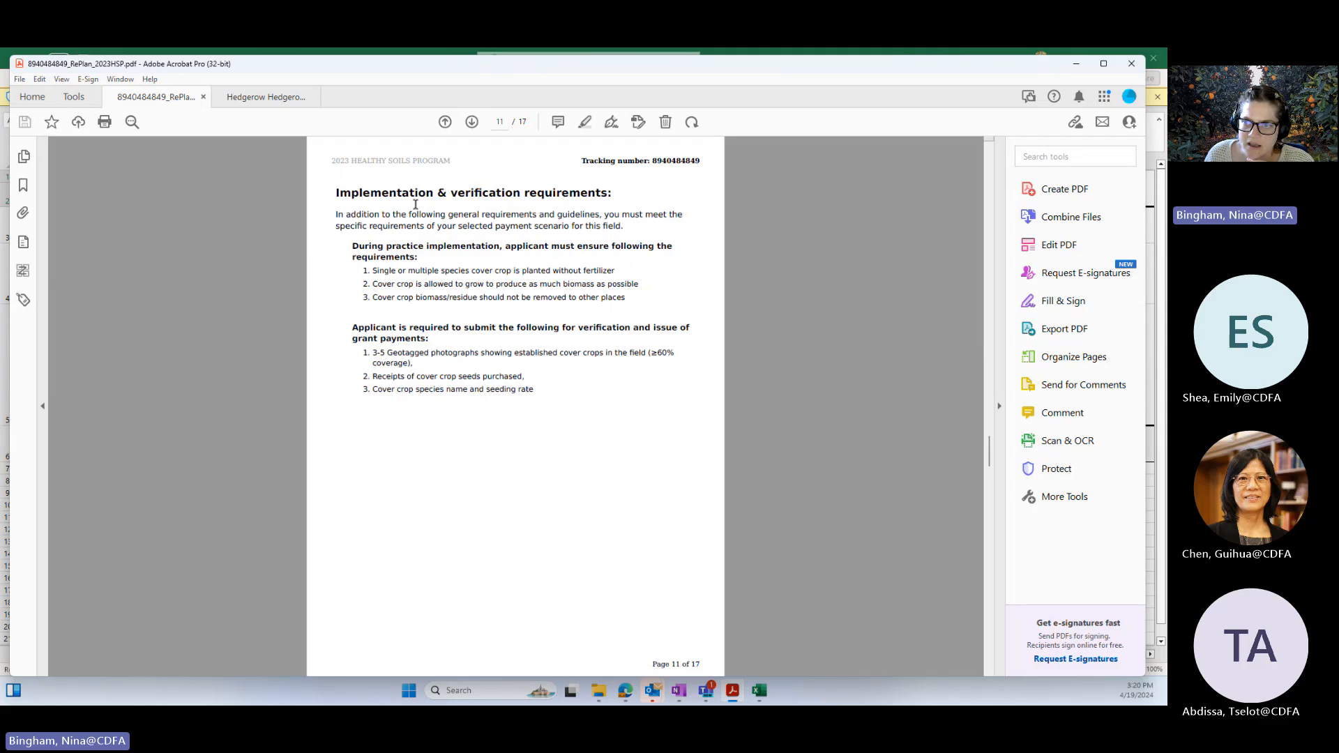
Step: Read the cover crop implementation and verification requirements and the hedgerow species list, and return to the report's cover page
left_click_drag(338, 195, 547, 391)
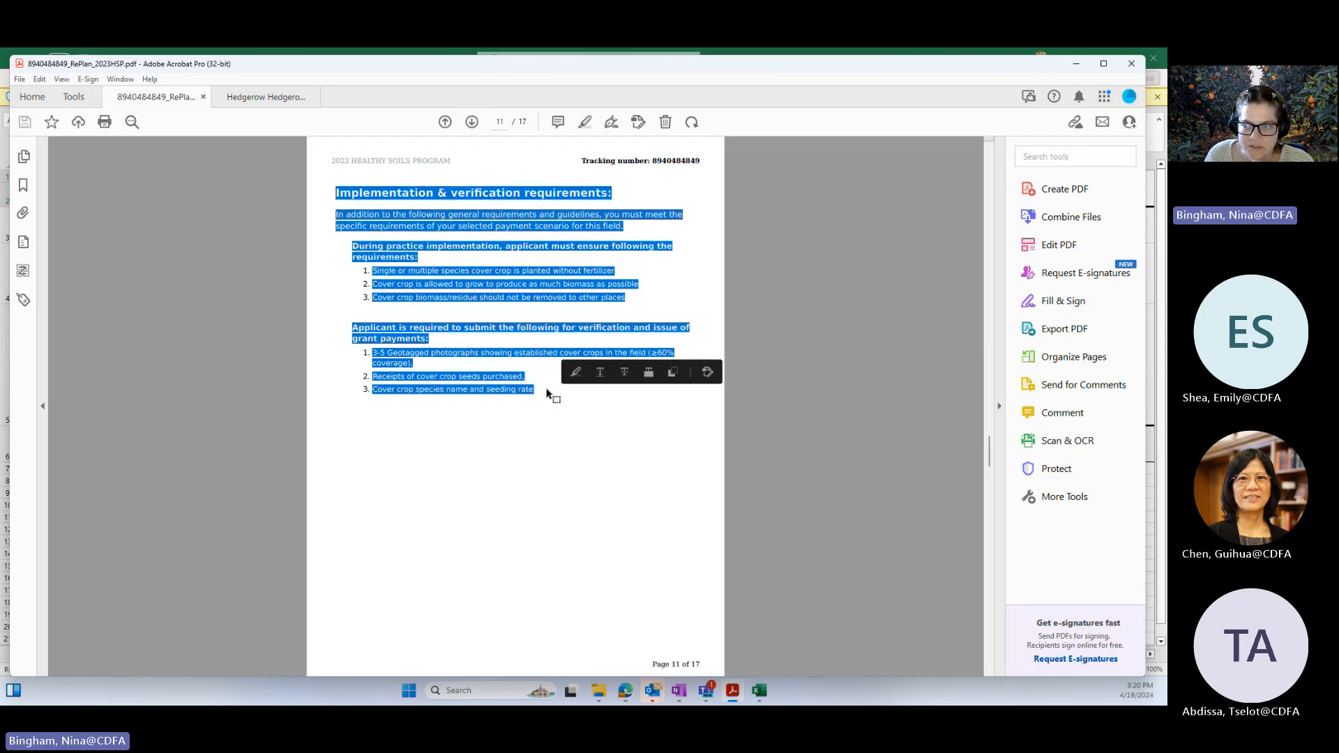
left_click(540, 394)
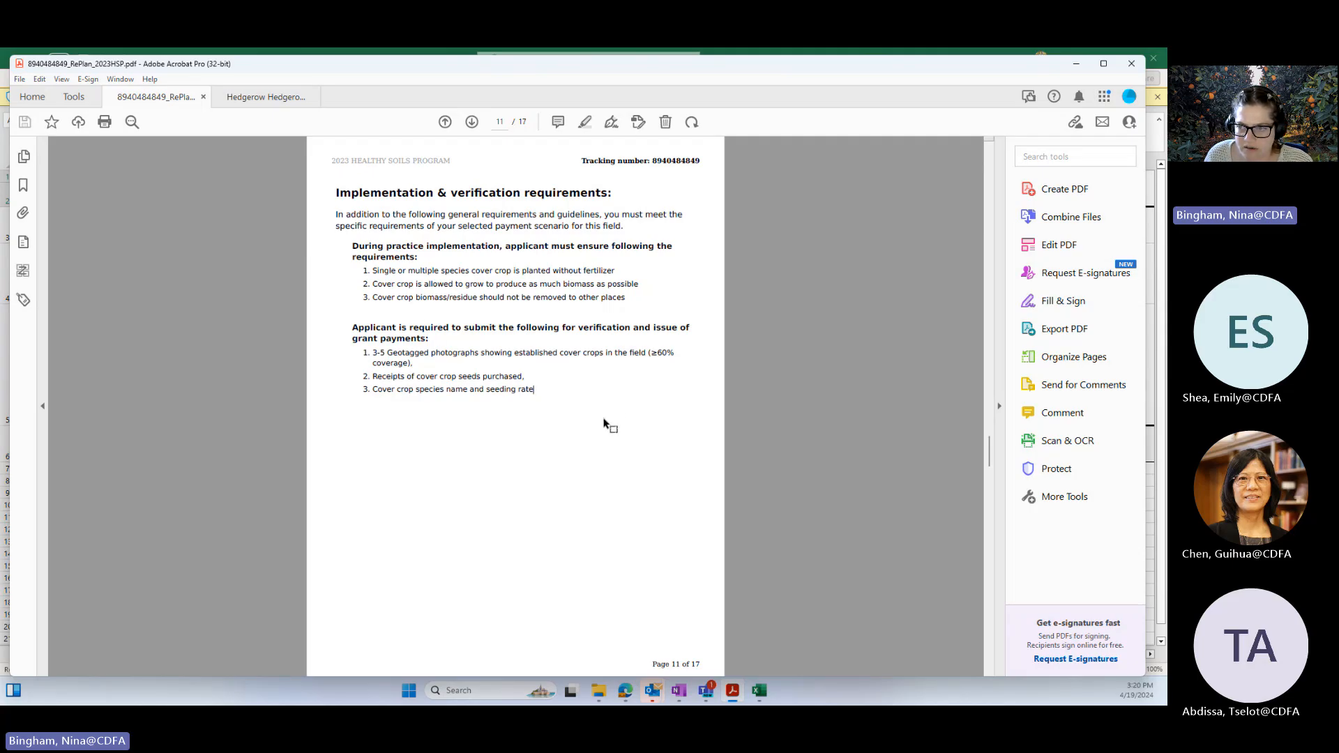
scroll(605, 424, "down", 2)
scroll(598, 421, "down", 1)
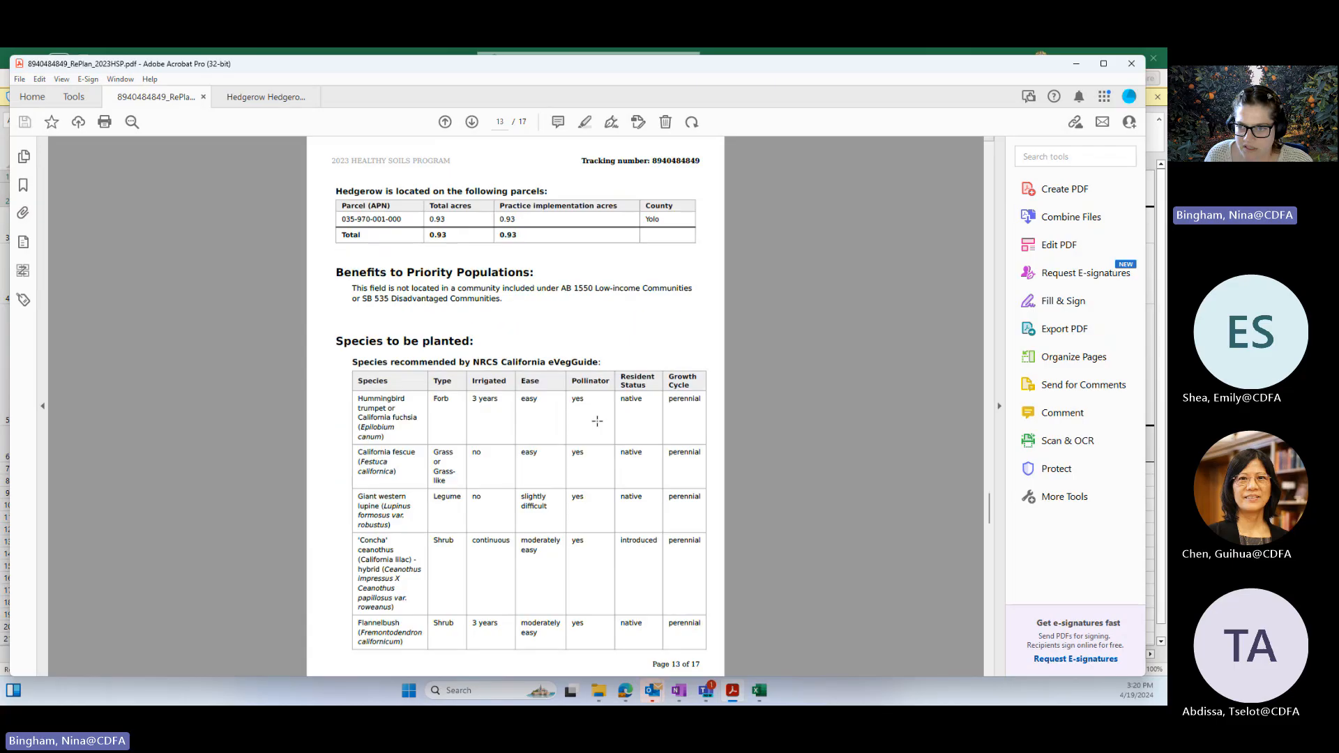
scroll(594, 420, "up", 11)
scroll(594, 421, "up", 2)
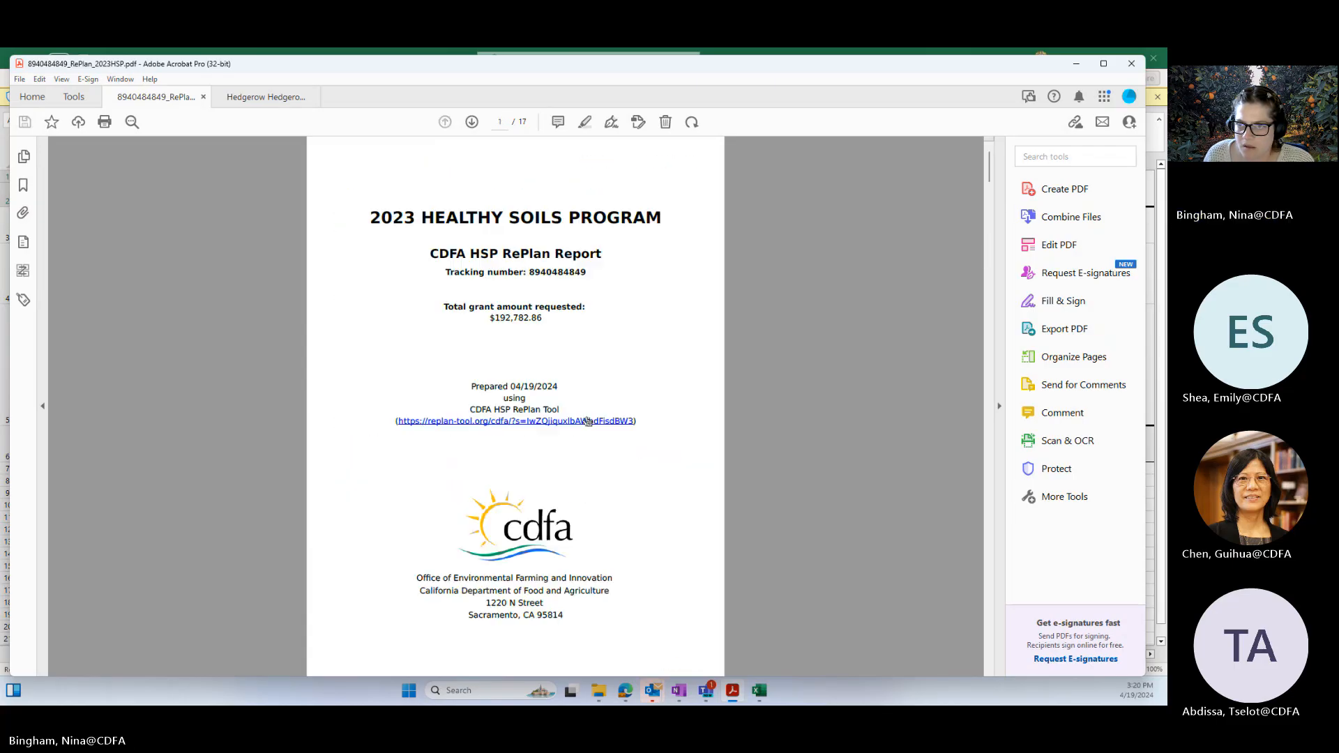
Step: Minimize the PDF report and review the parcel, county, acreage, species and funding columns of the Excel report
left_click(1077, 64)
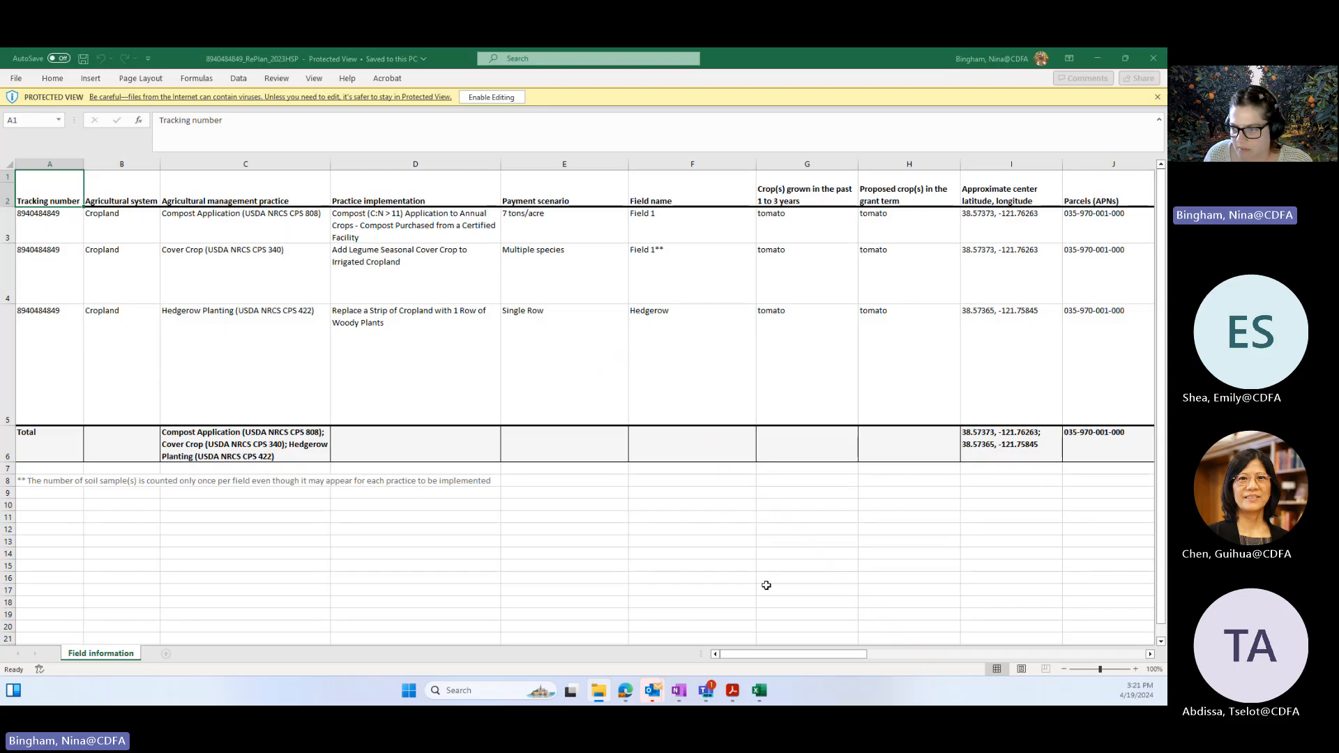
left_click_drag(781, 656, 885, 649)
left_click(269, 438)
left_click(280, 438)
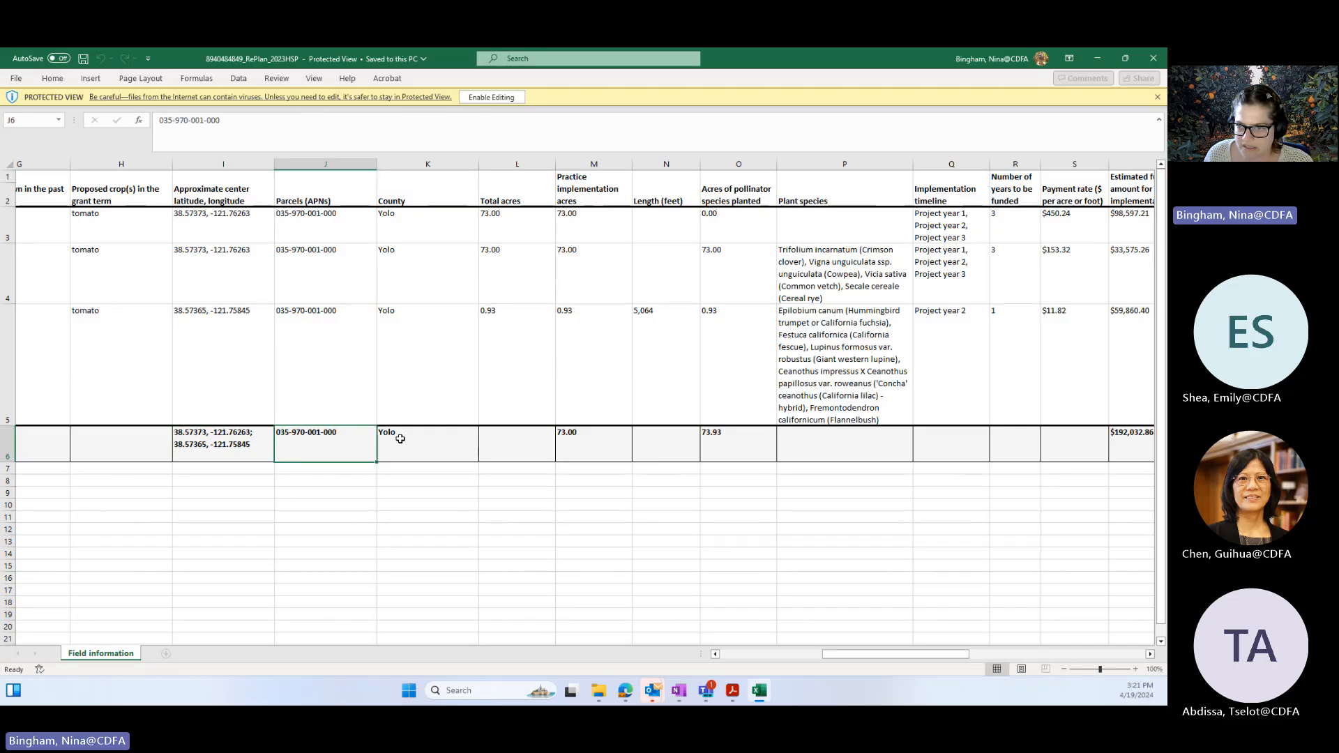
left_click(397, 436)
left_click_drag(831, 657, 990, 647)
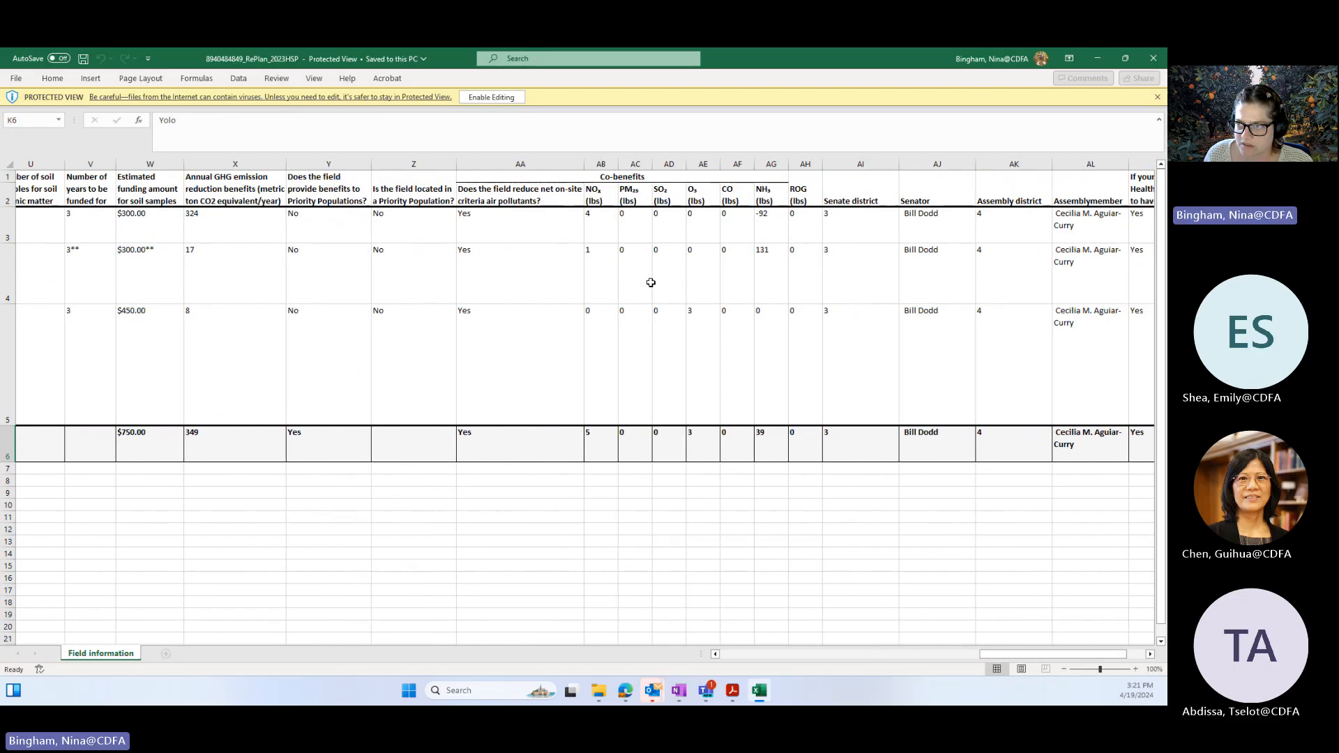
Step: Review the Excel report's air pollutant, Priority Population and Carbon registry answers, and return to its first columns
left_click(508, 225)
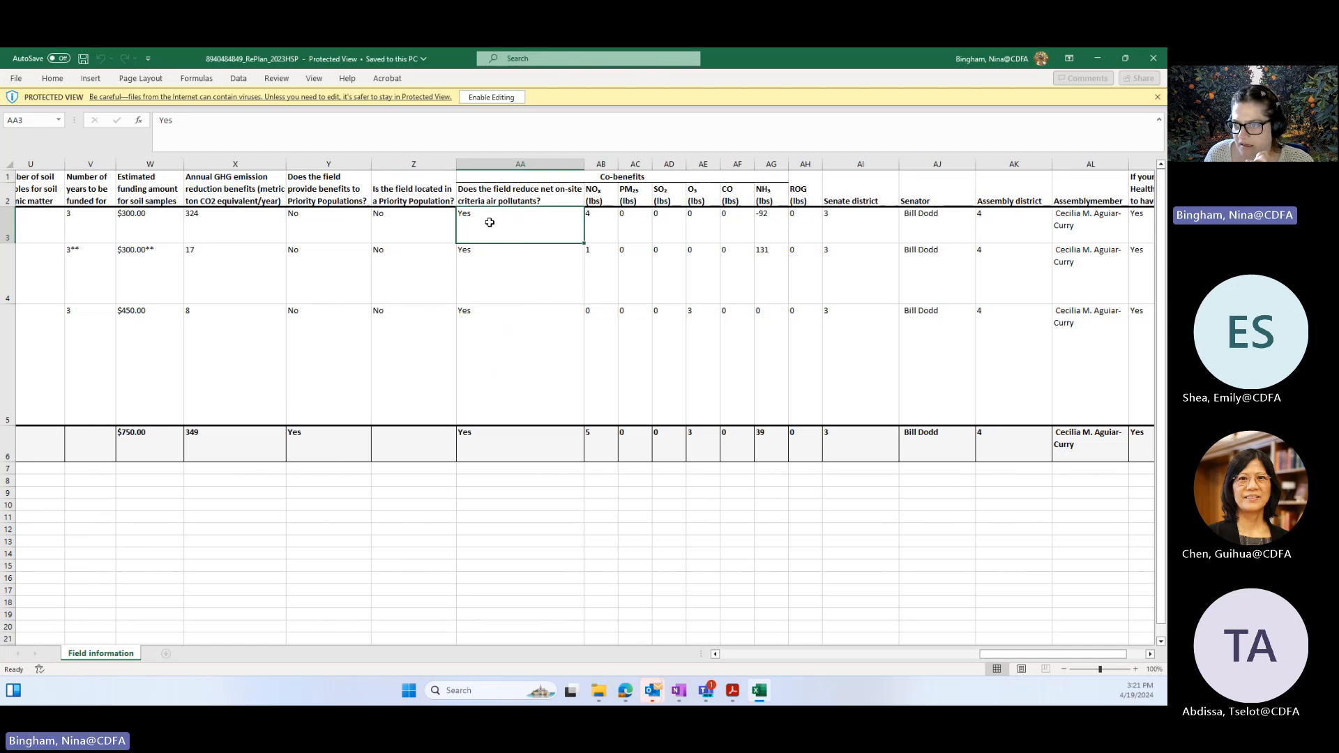
left_click(502, 275)
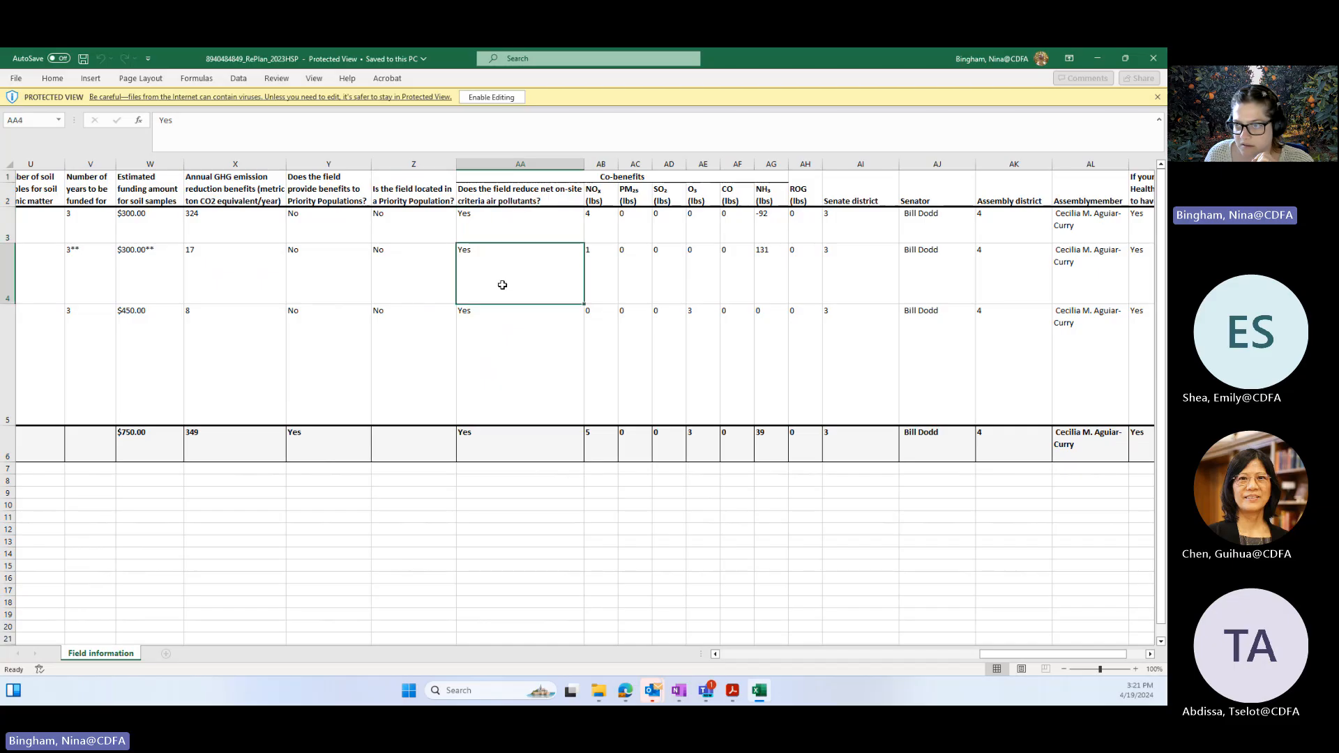
left_click(407, 331)
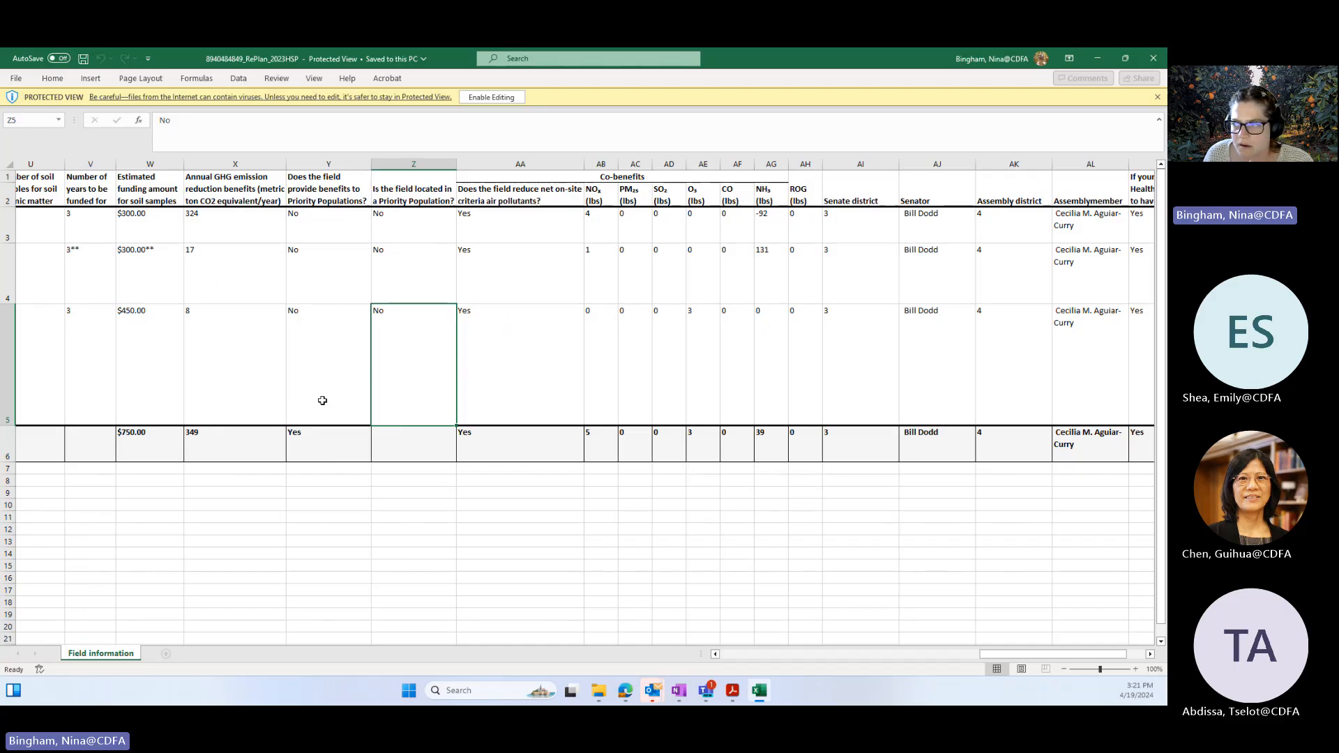
left_click_drag(991, 654, 1010, 655)
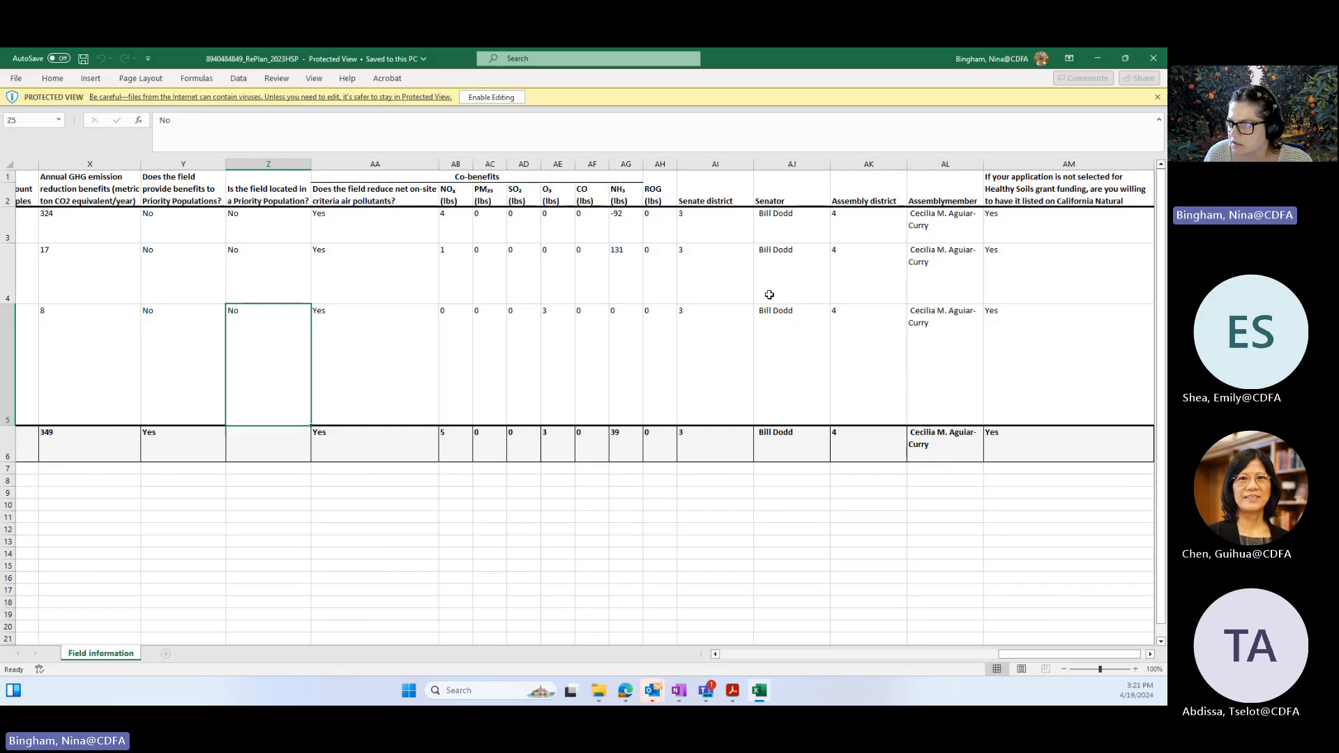
left_click(1012, 214)
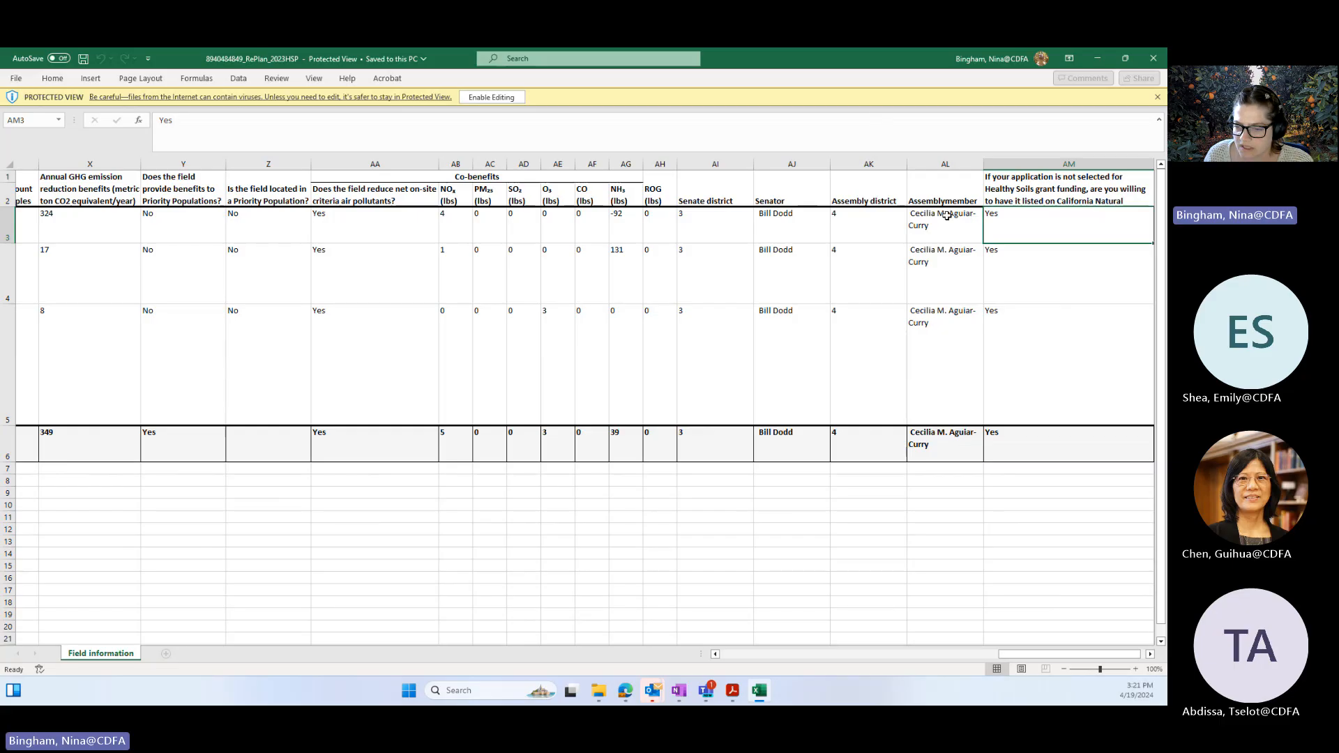
left_click_drag(1019, 656, 734, 663)
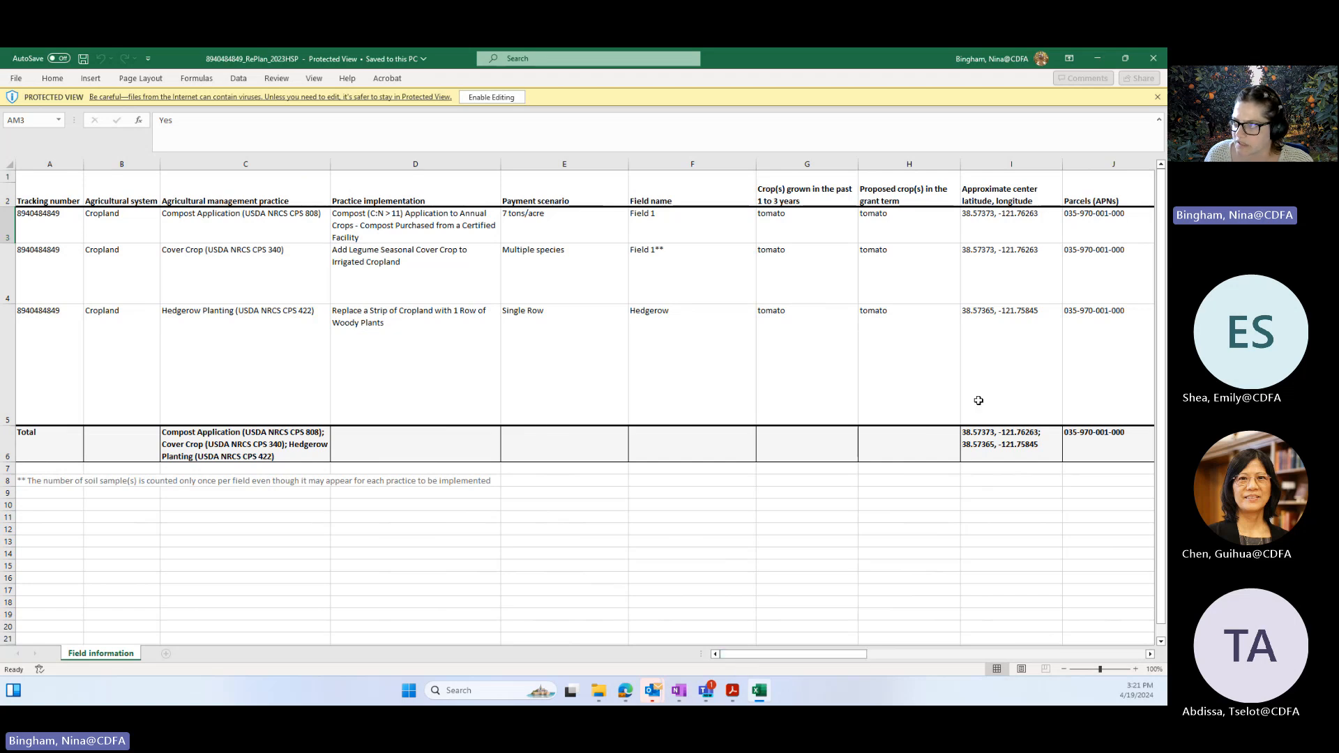
Step: Minimize the Excel report, switch to the PDF report in Acrobat and reopen the project in RePlan from its cover-page link
left_click(1097, 61)
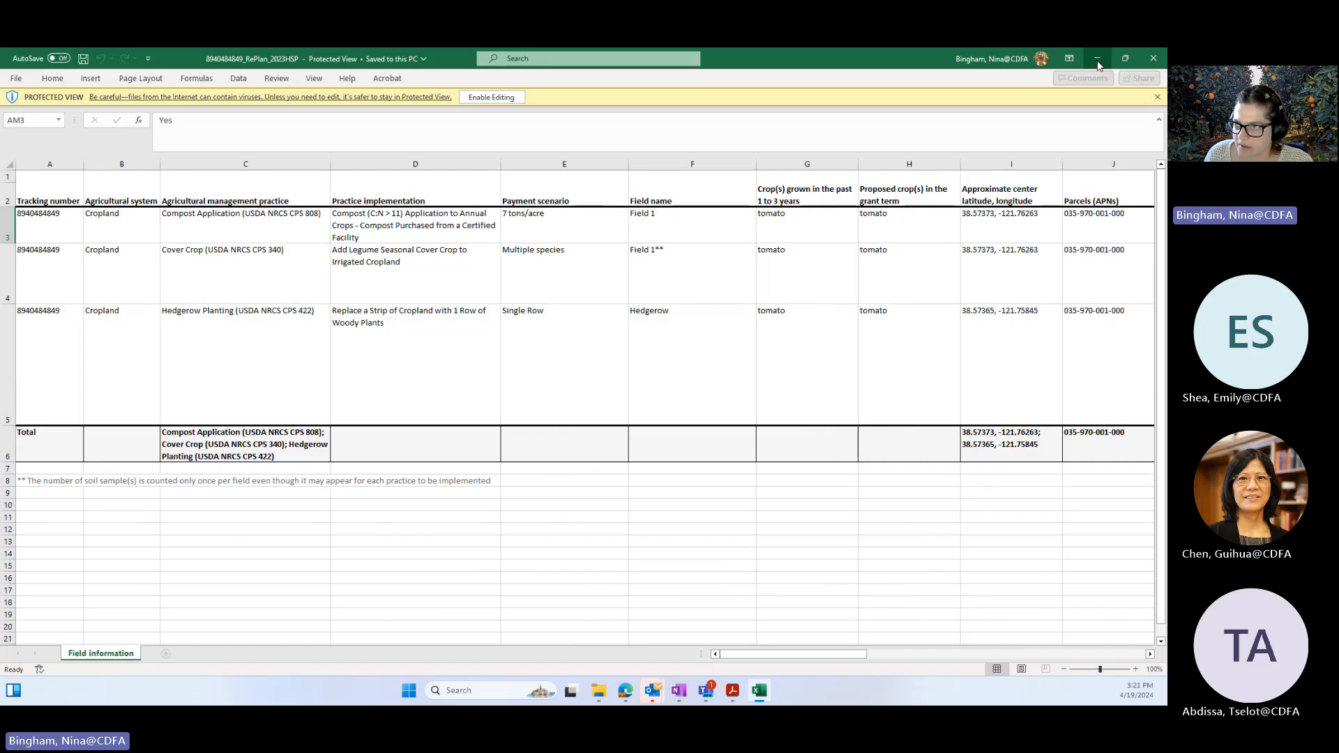
mouse_move(733, 698)
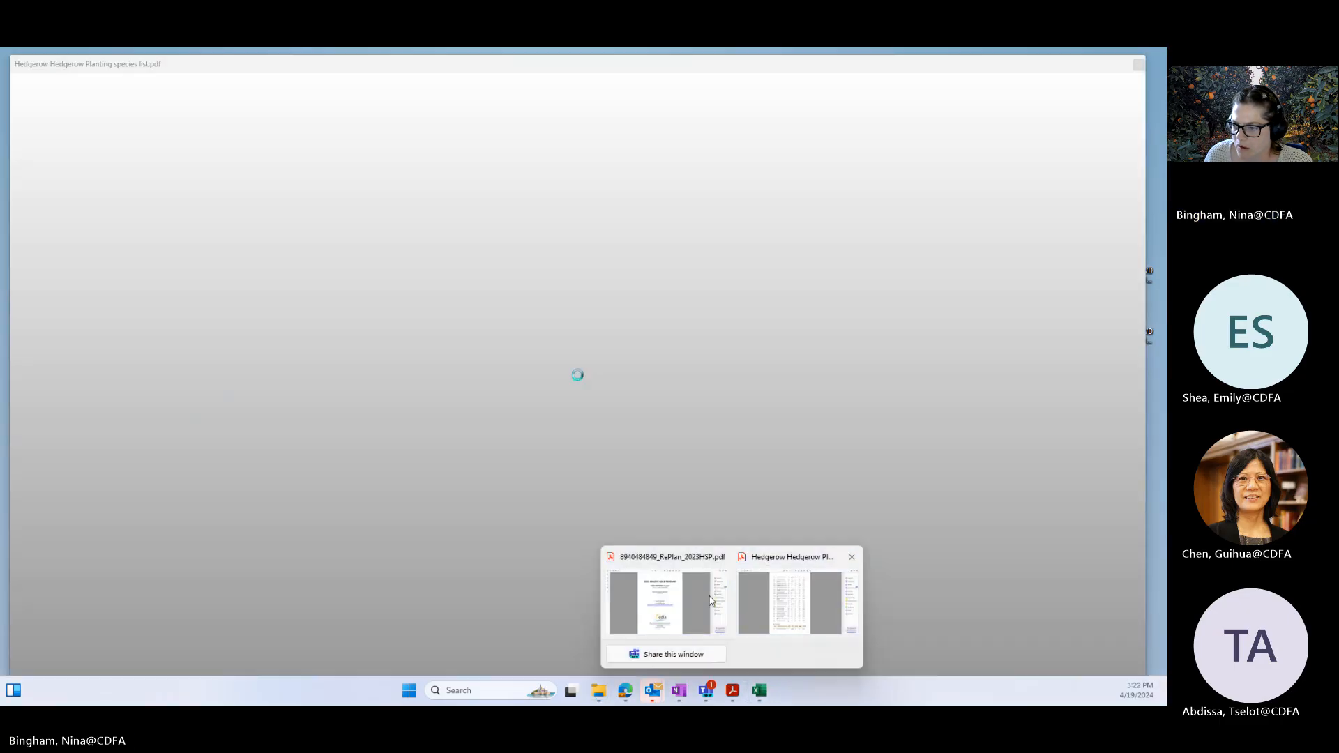
left_click(667, 601)
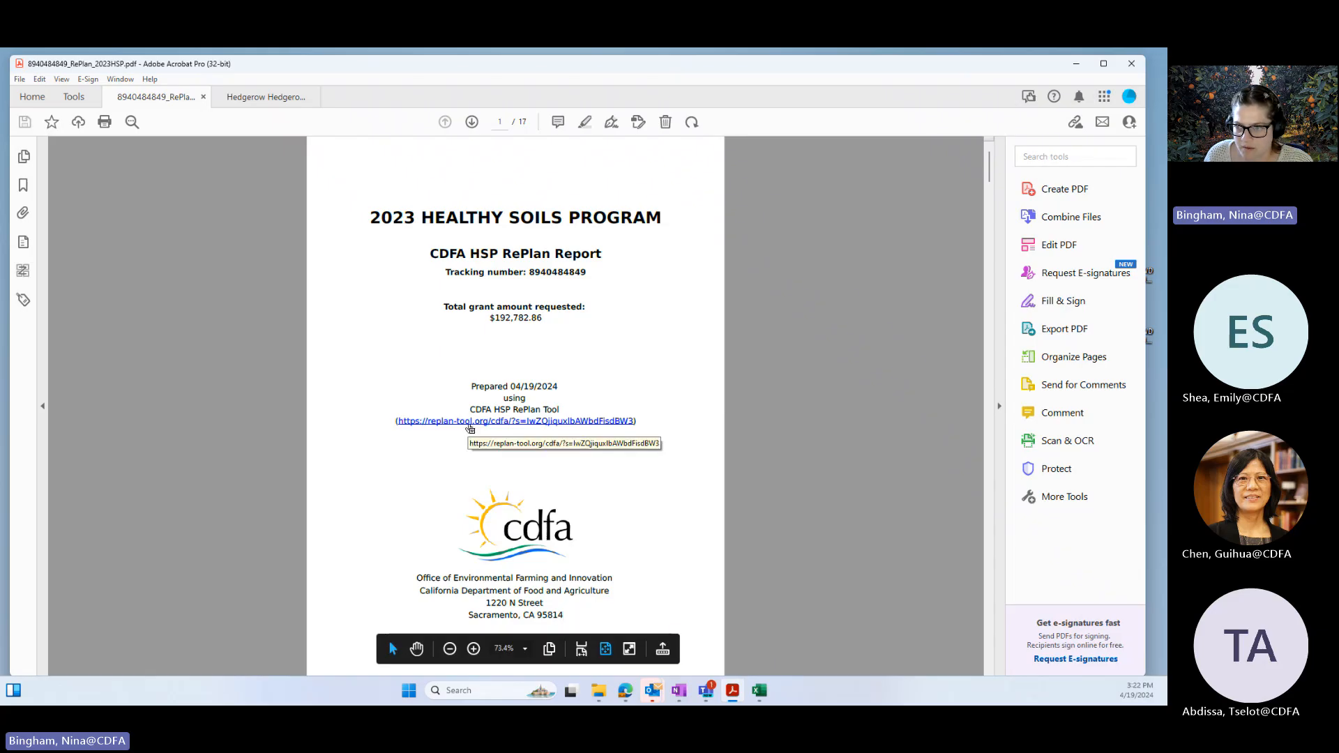
left_click(470, 422)
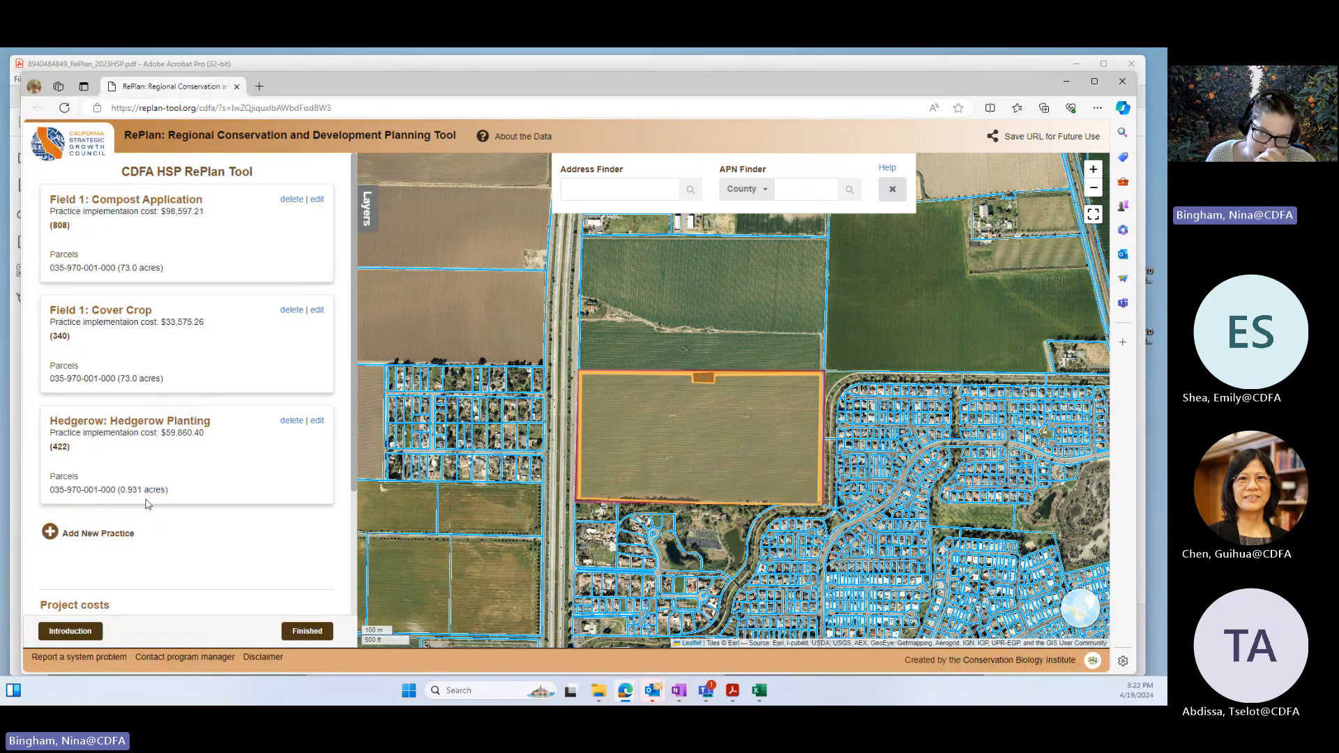
Step: Shorten the Hedgerow field drawing to the field's west edge and the western part of its north edge, about 2,729 feet, and save the practice
left_click(319, 423)
scroll(239, 532, "down", 4)
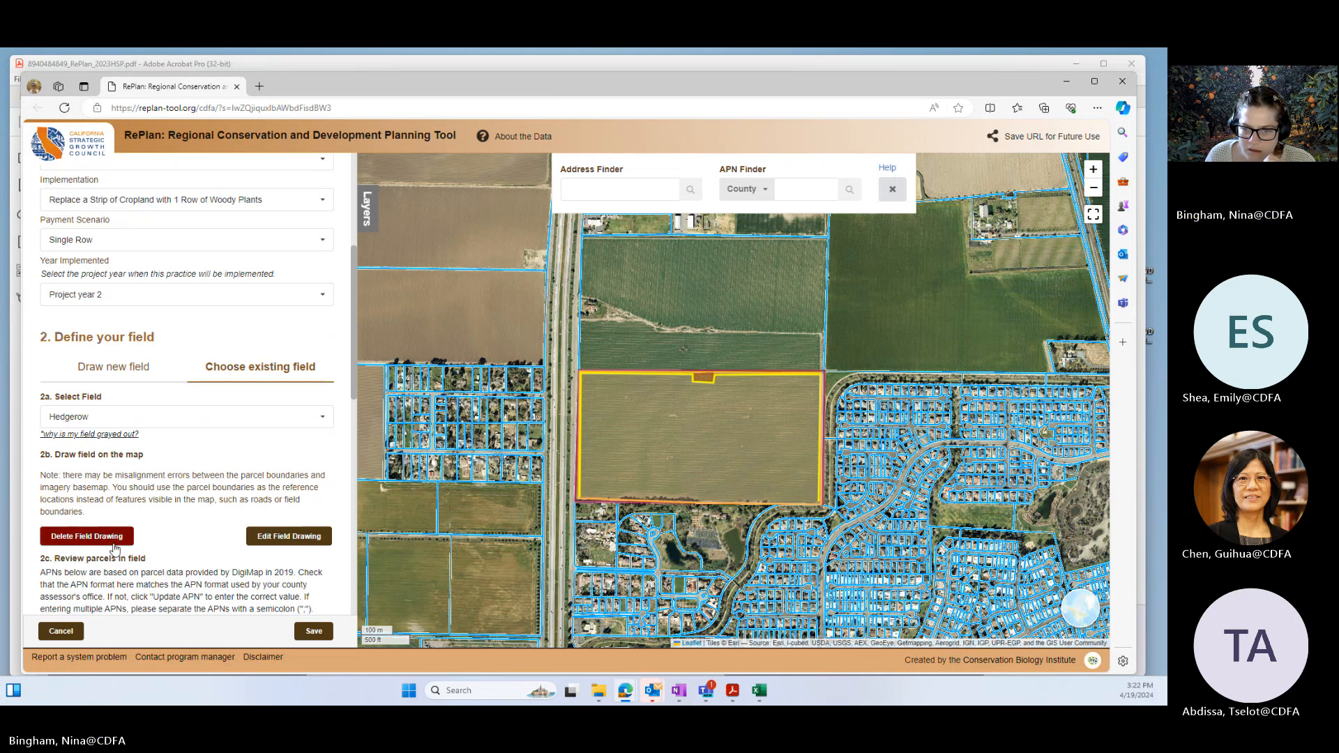
left_click(276, 537)
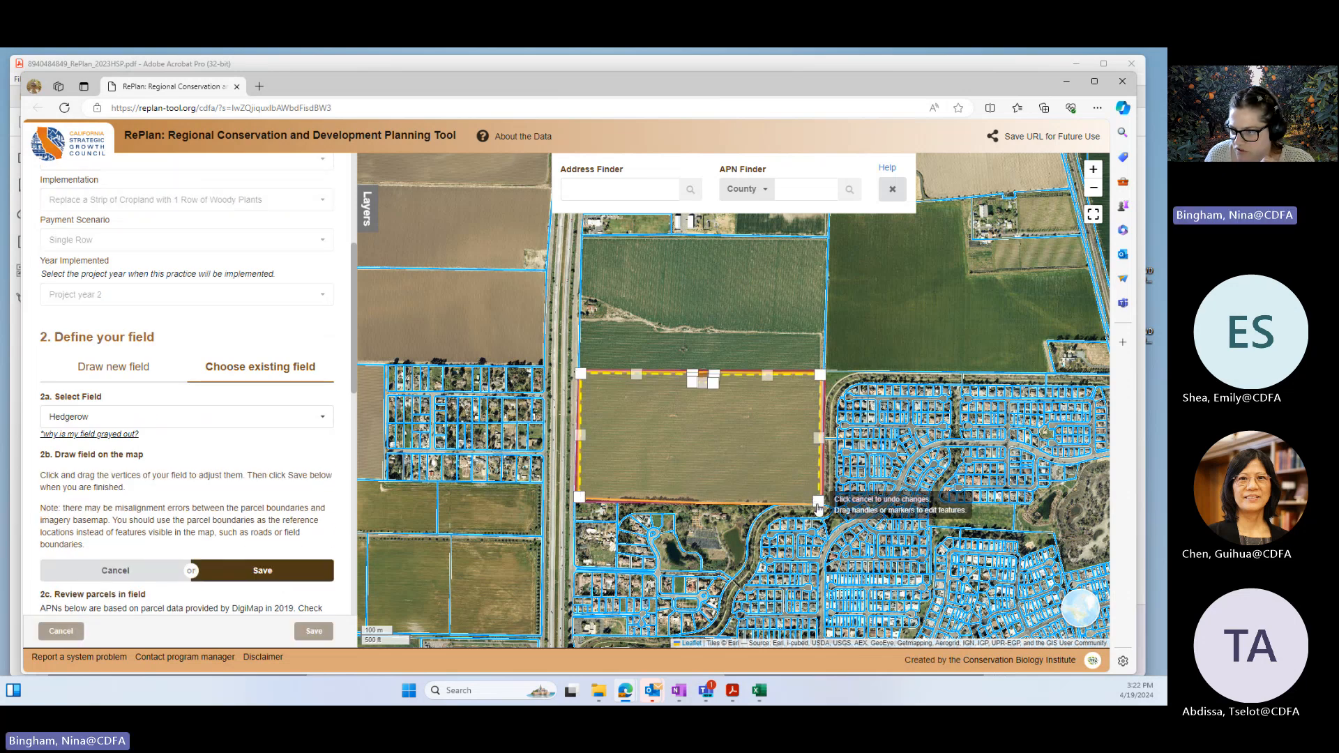
left_click_drag(819, 500, 819, 378)
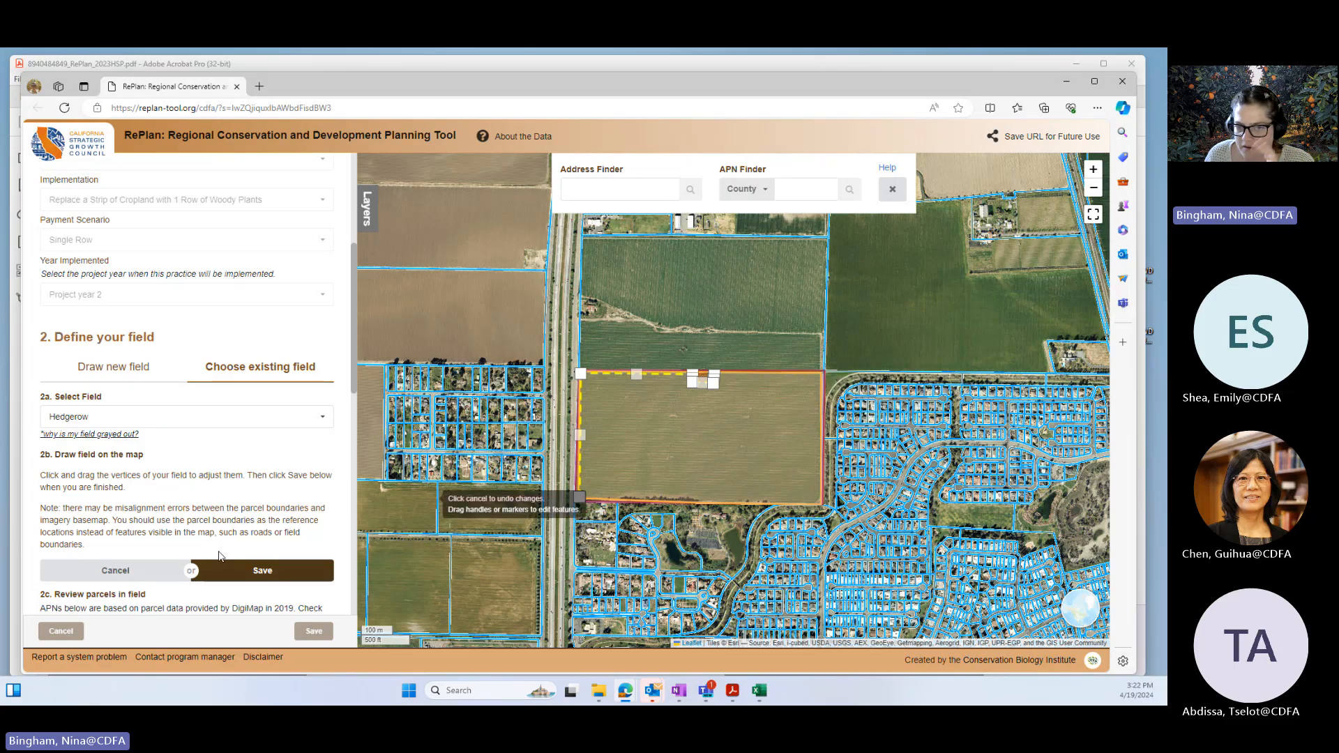
scroll(222, 532, "down", 3)
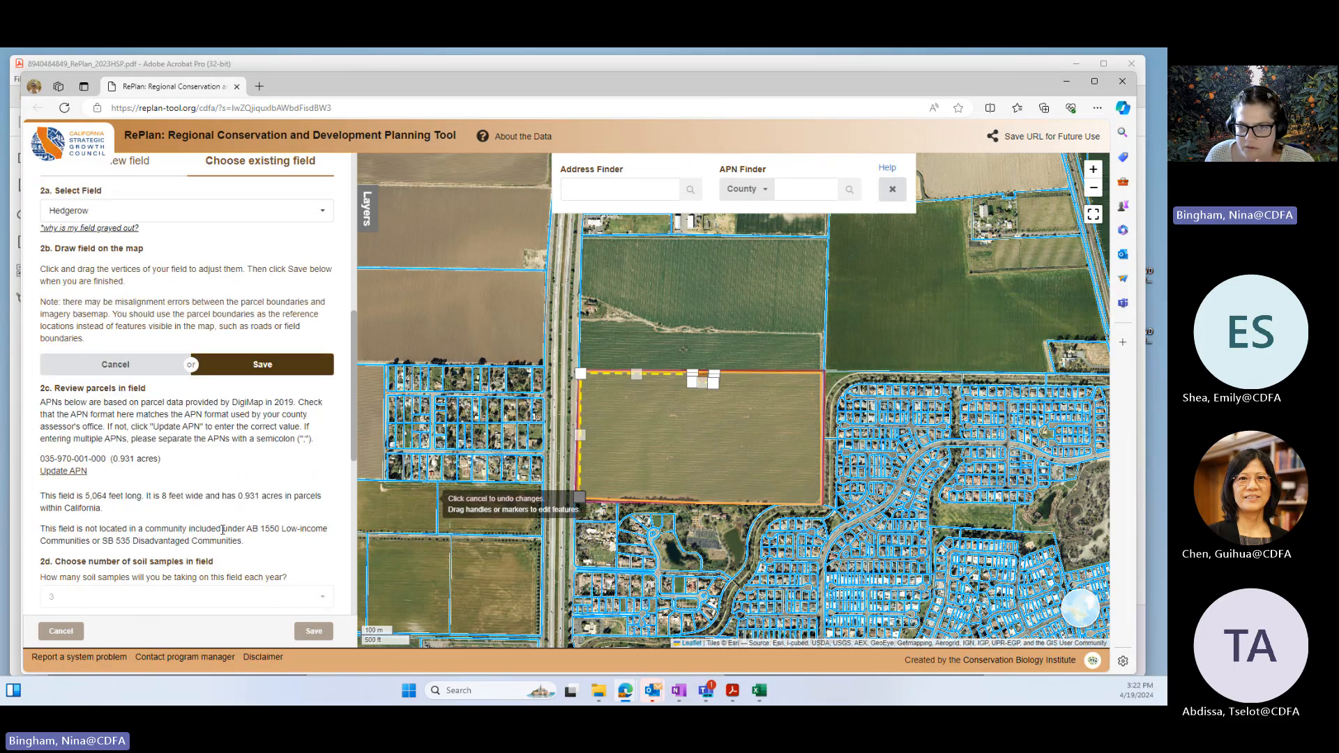
left_click(300, 362)
scroll(257, 558, "down", 5)
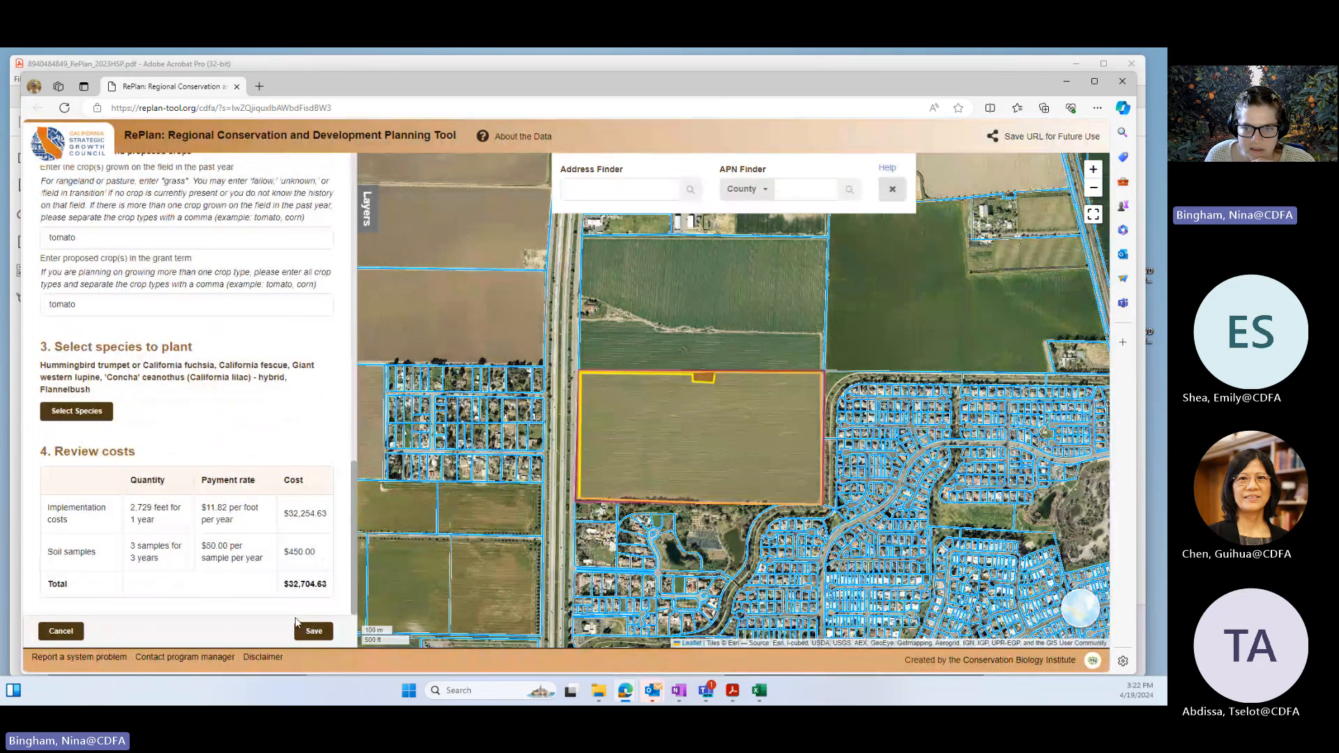
left_click(315, 633)
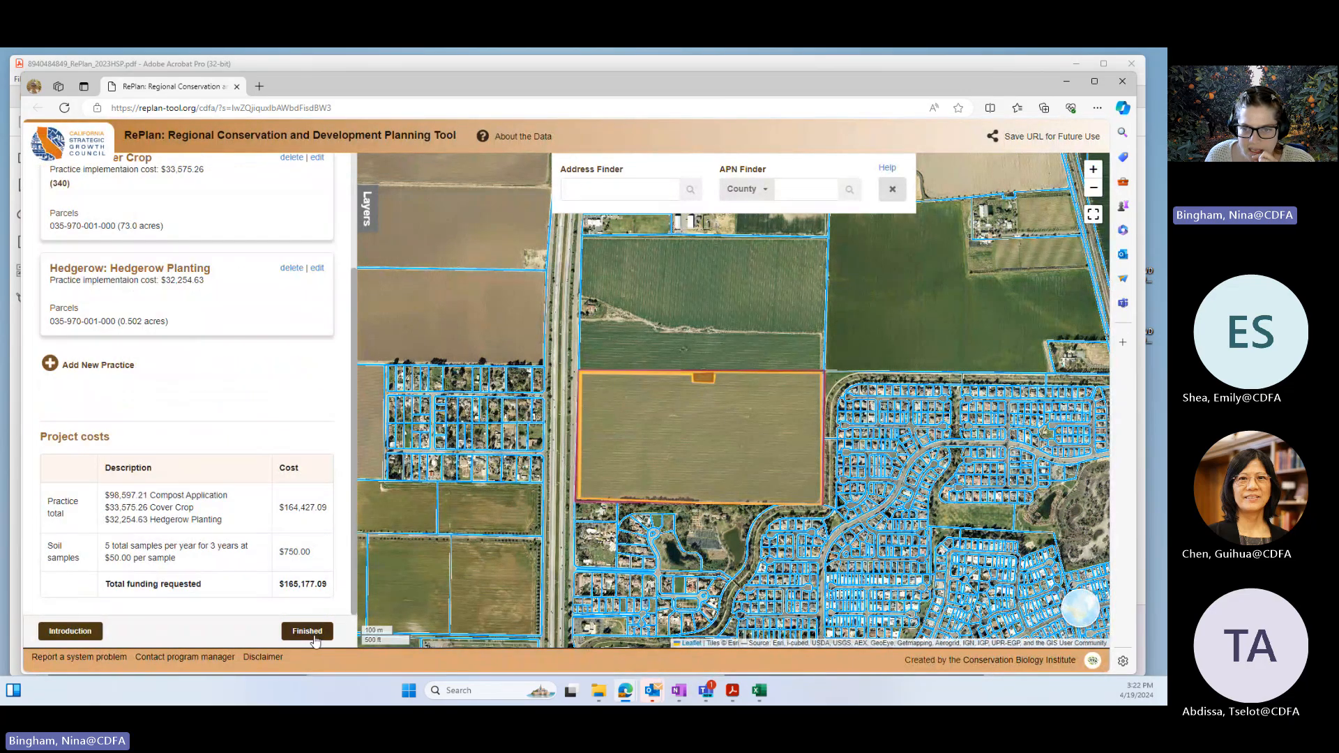
Step: Finish the revised project and download its PDF and Excel reports again
left_click(314, 636)
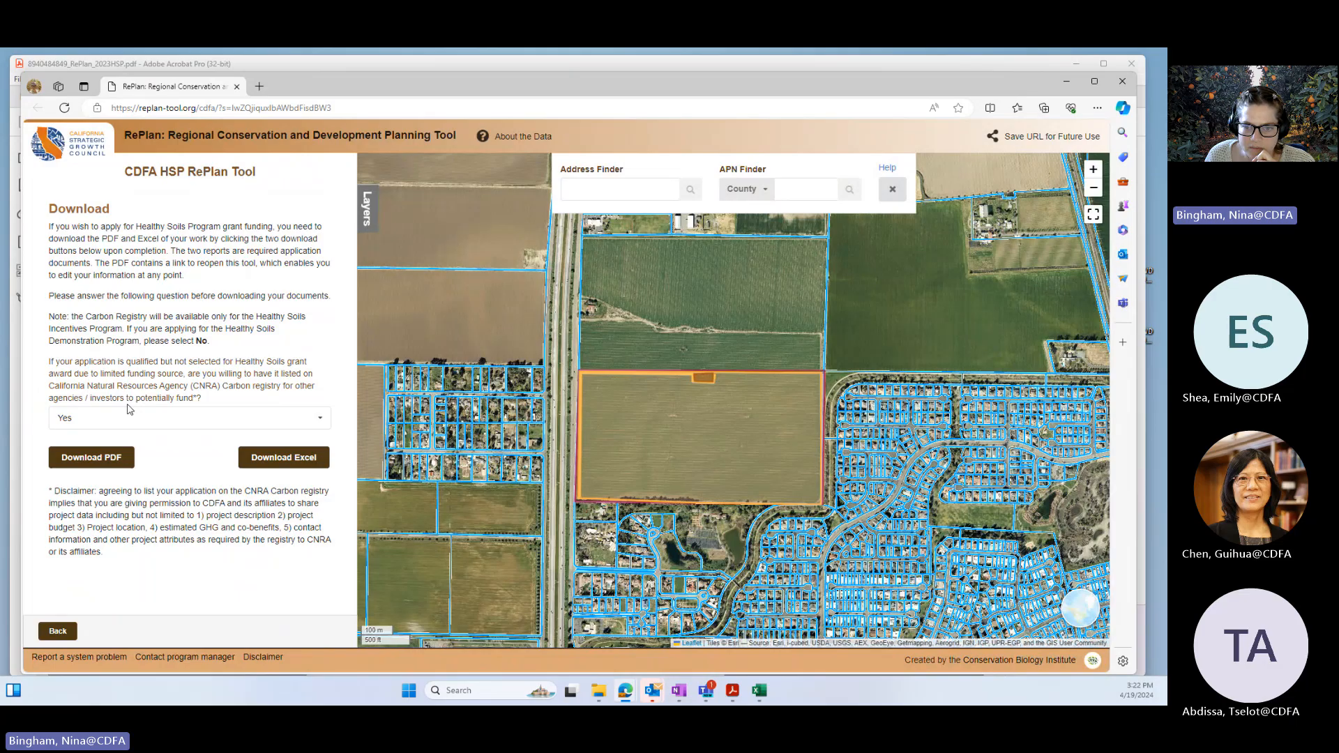
left_click(106, 459)
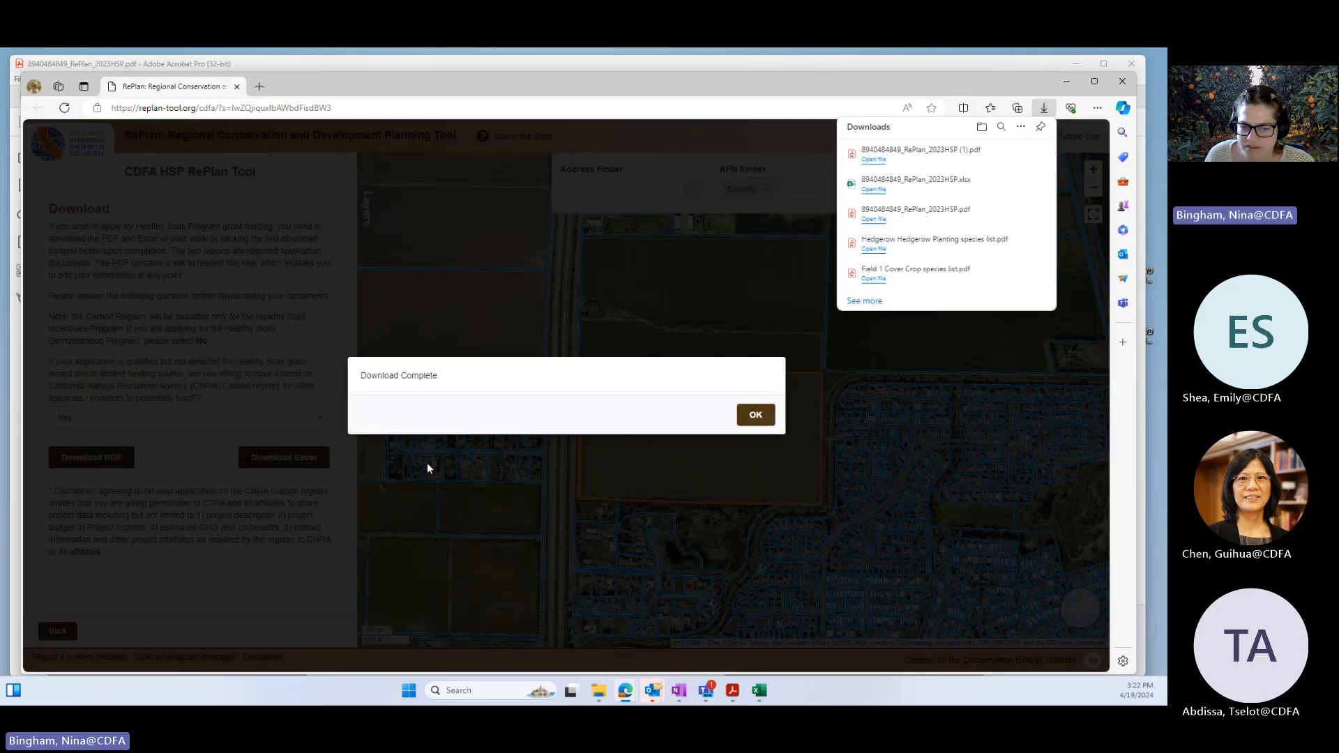
left_click(756, 416)
left_click(310, 460)
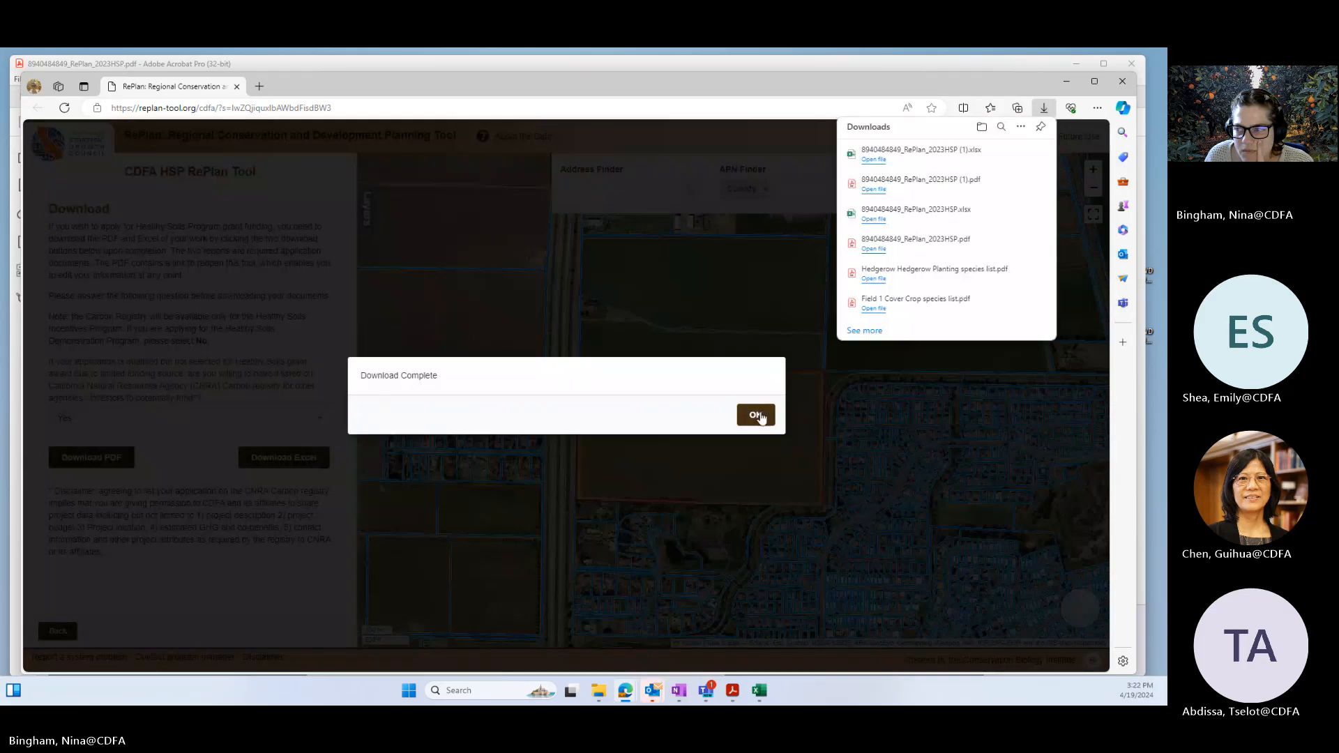
left_click(756, 416)
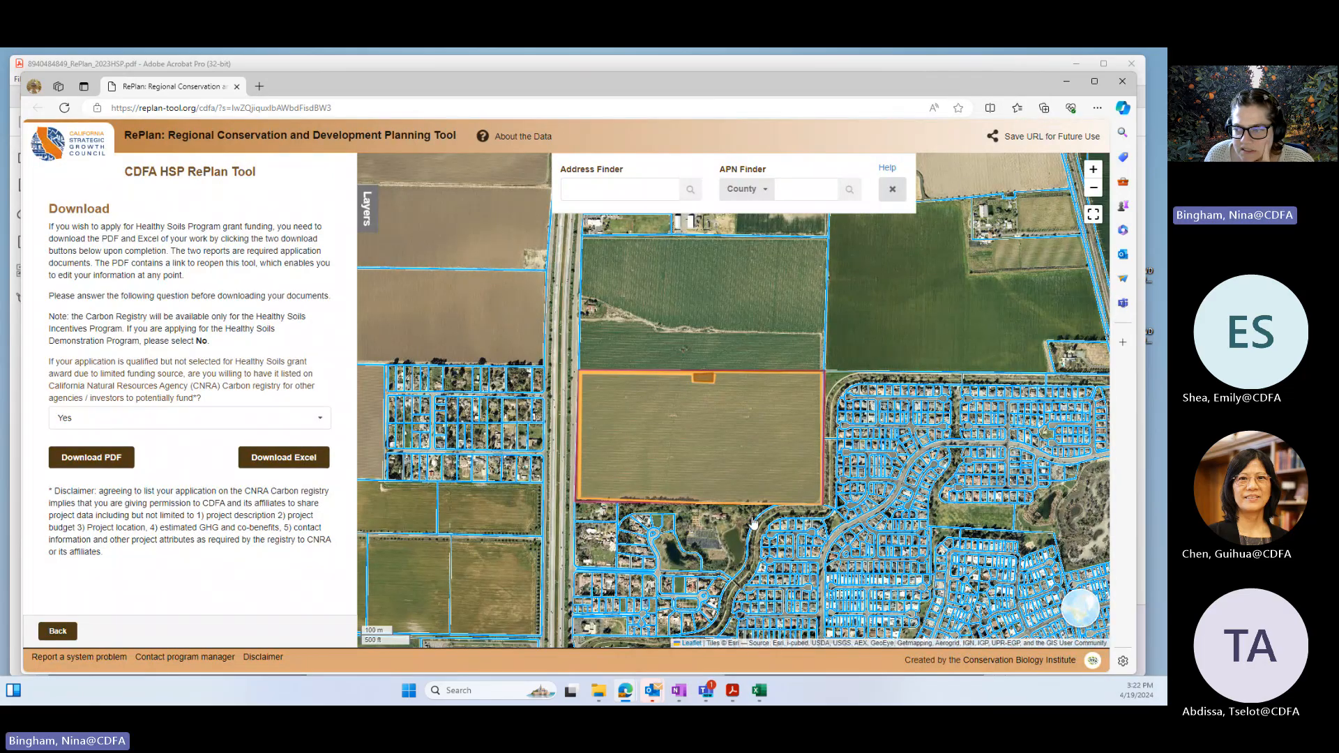
Step: Examine the hedgerow line and parcel boundary at the field's northwest corner on the map
scroll(753, 524, "up", 3)
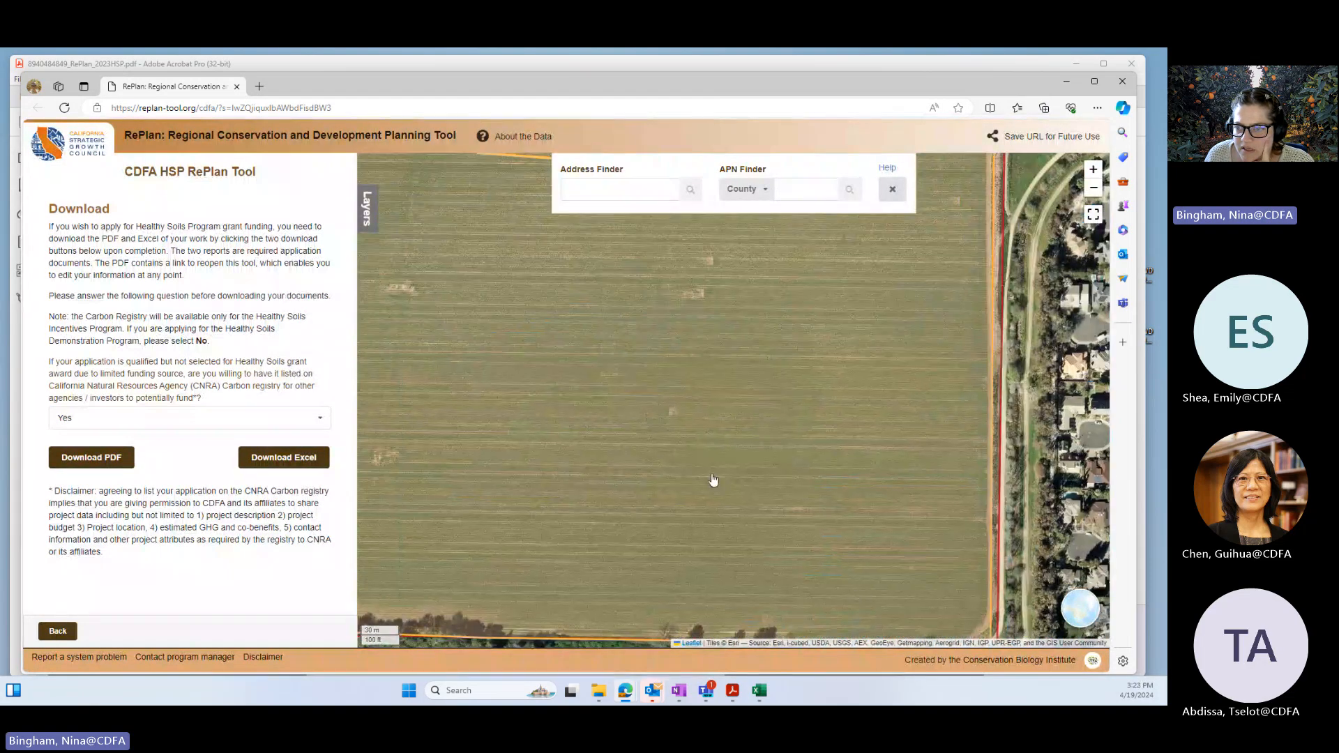
left_click_drag(713, 480, 930, 523)
left_click_drag(636, 458, 572, 507)
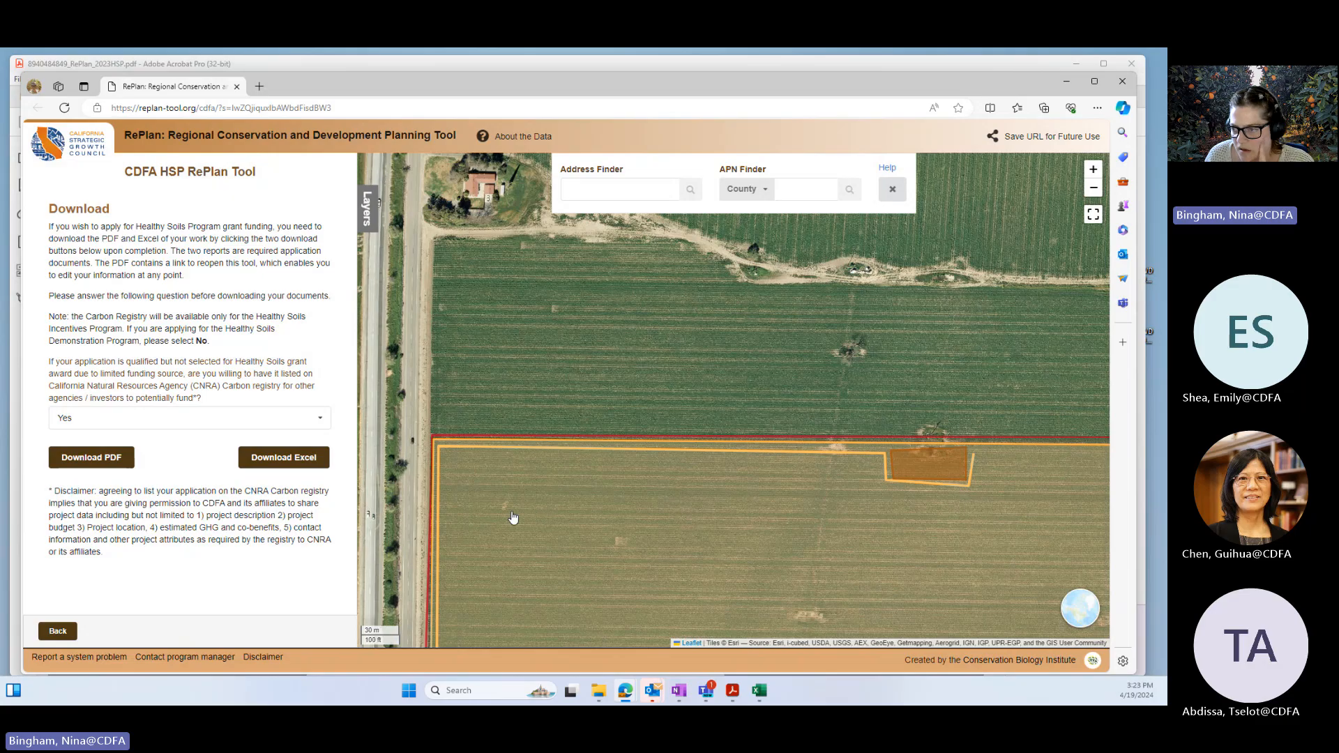
scroll(510, 518, "up", 1)
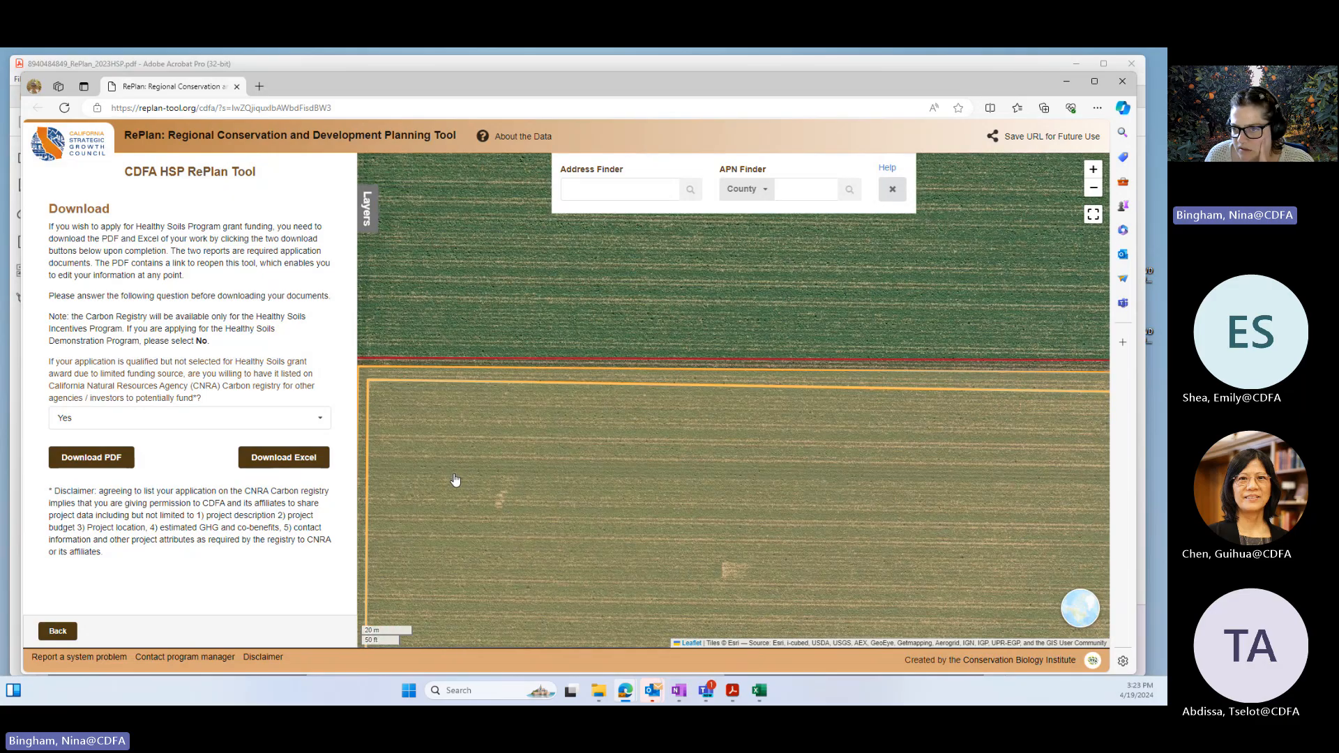
left_click_drag(455, 480, 473, 491)
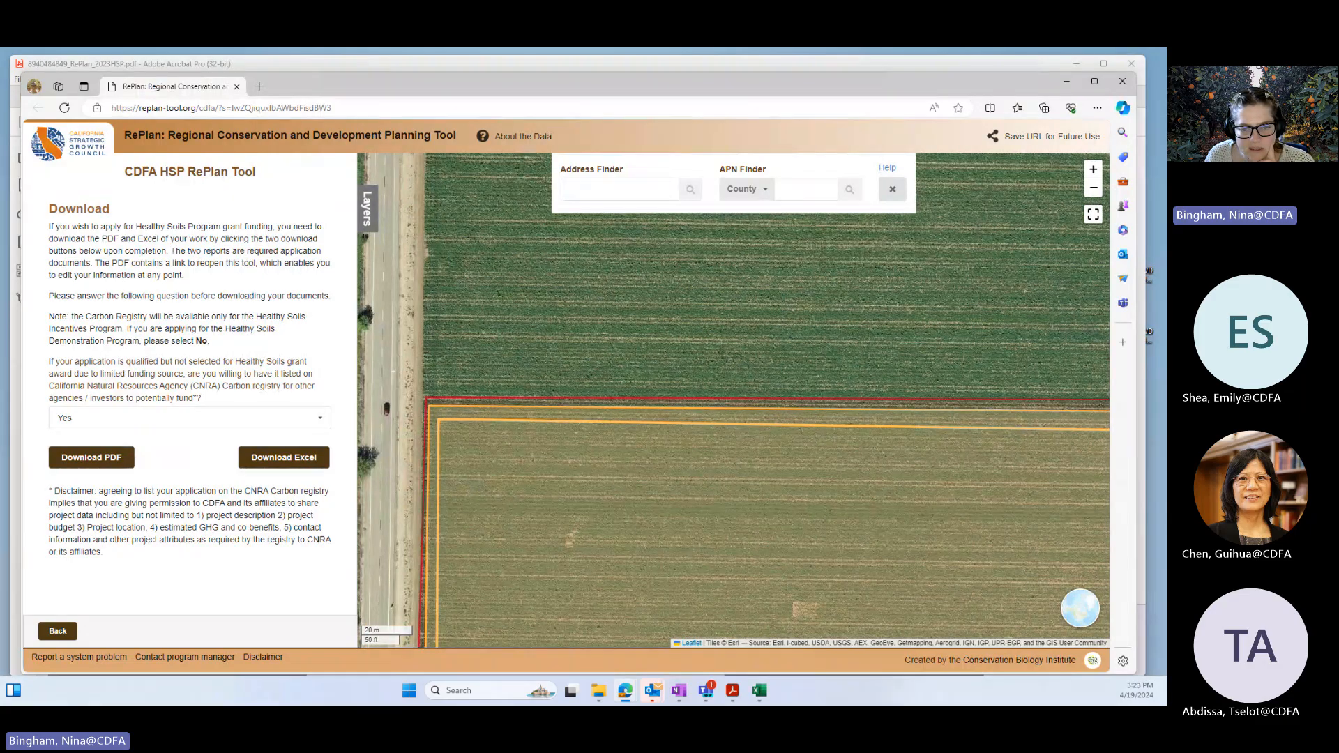